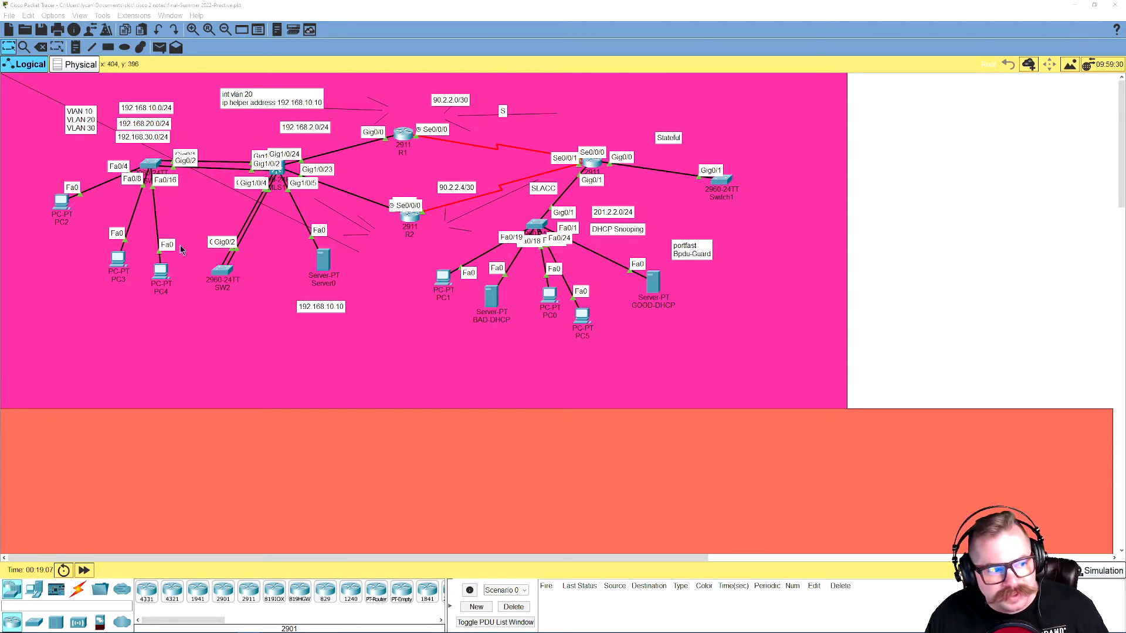
Review the DHCP service settings and address pools configured on Server0.
click(322, 261)
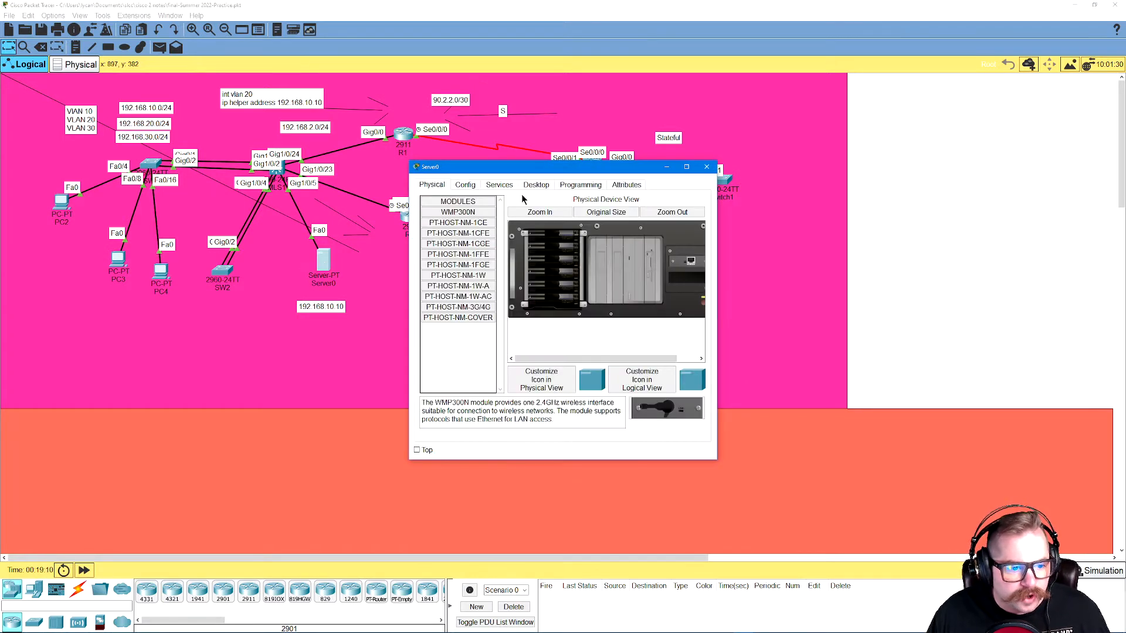
click(499, 185)
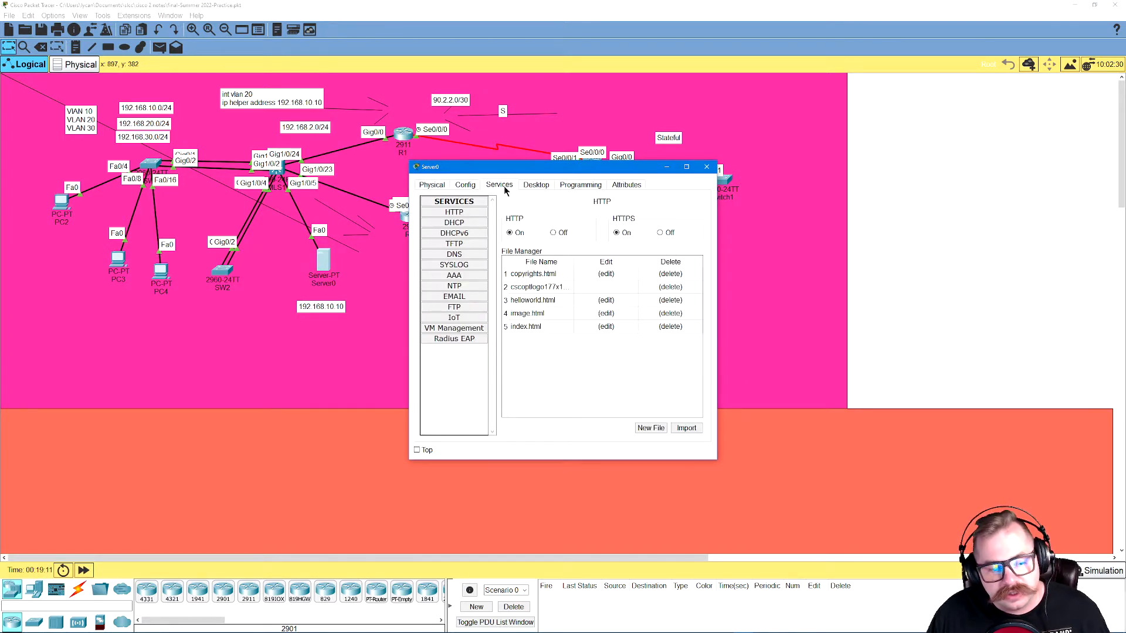
click(450, 223)
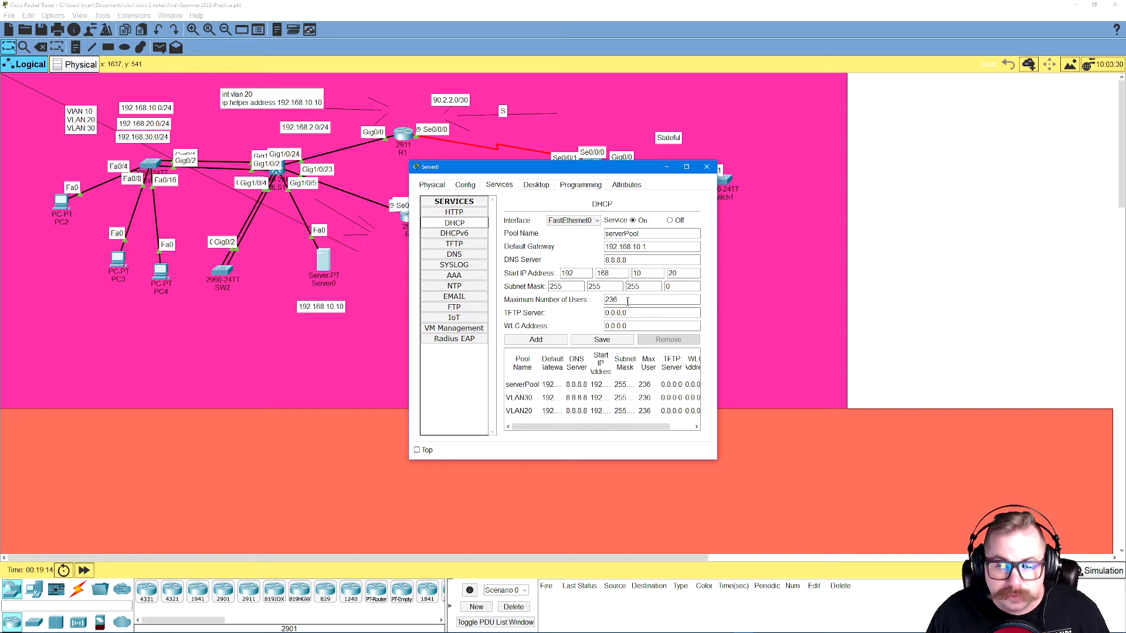
click(708, 167)
Add the note "pool side" below the VLAN PCs and the note "middle man routers" between R1 and R2.
click(75, 46)
click(151, 356)
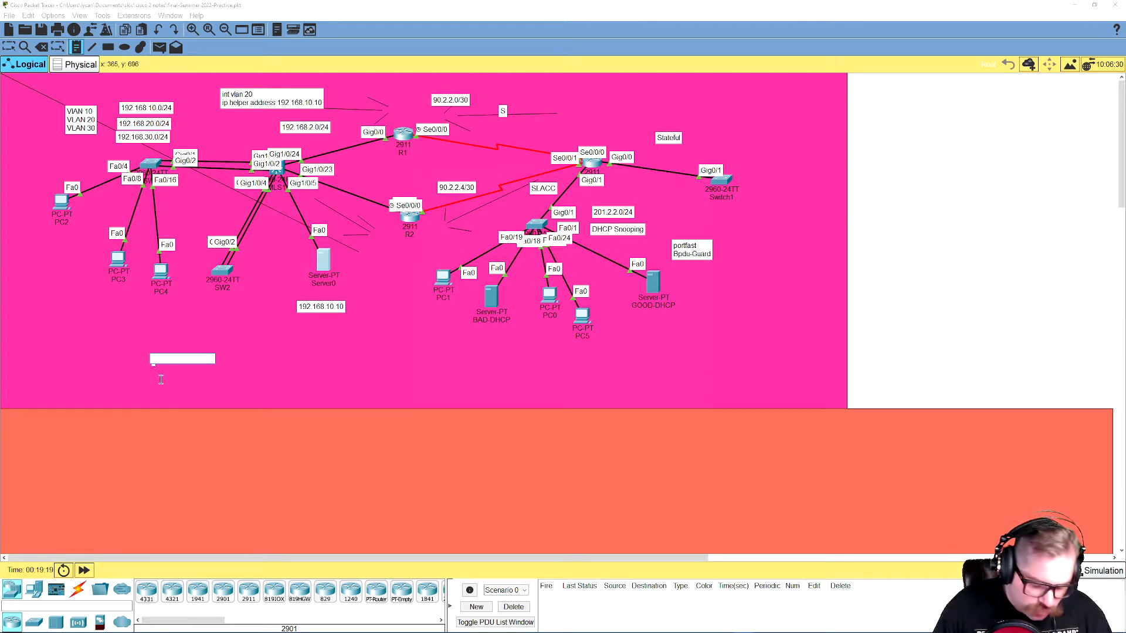
text(pool side)
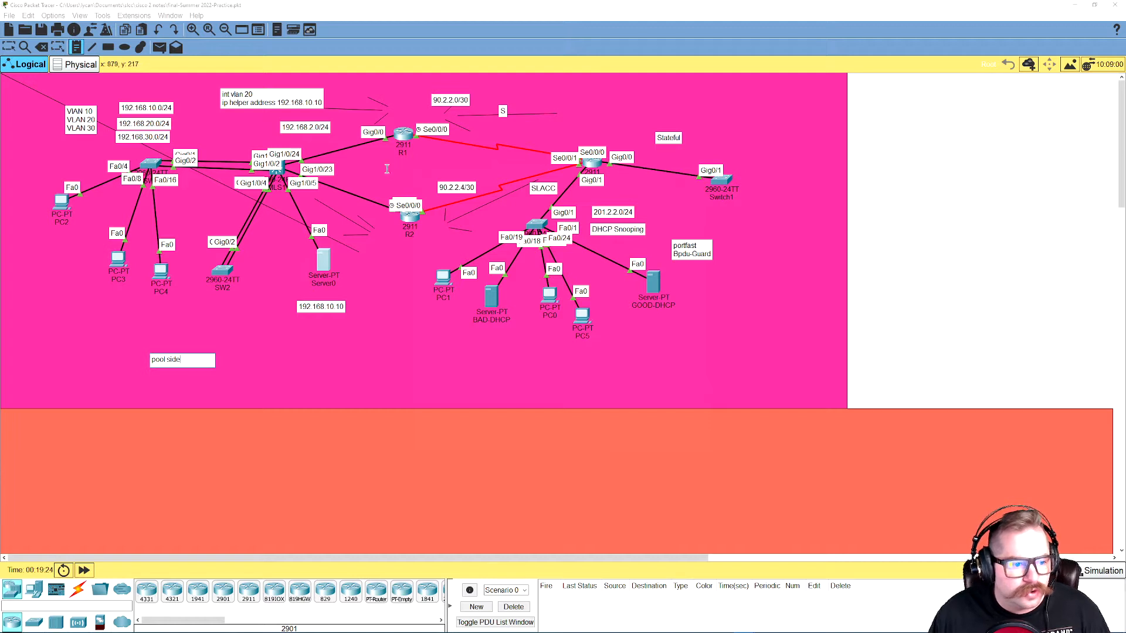
click(387, 169)
text(middle man routers)
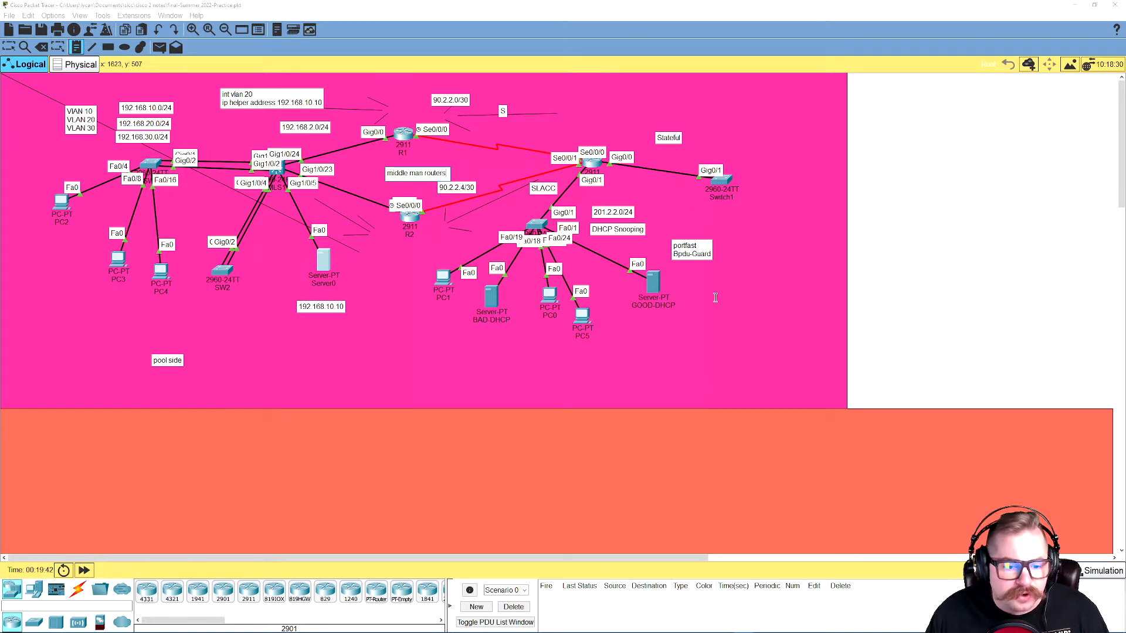
Add the note "good guy bad guy side" below the BAD-DHCP and GOOD-DHCP servers.
click(655, 350)
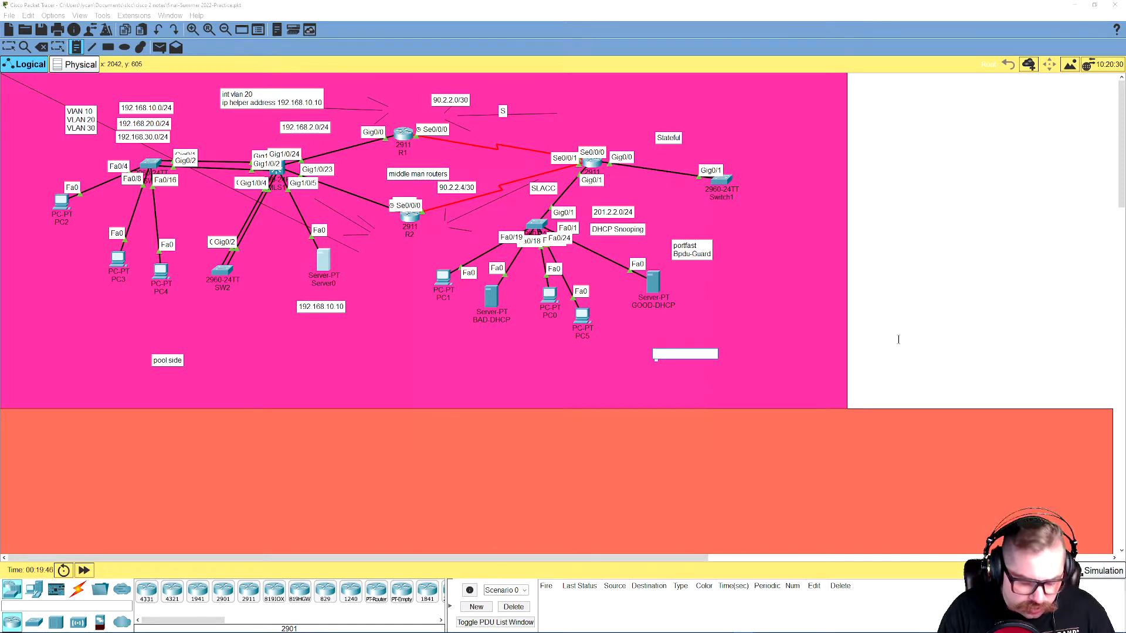
text(good gu)
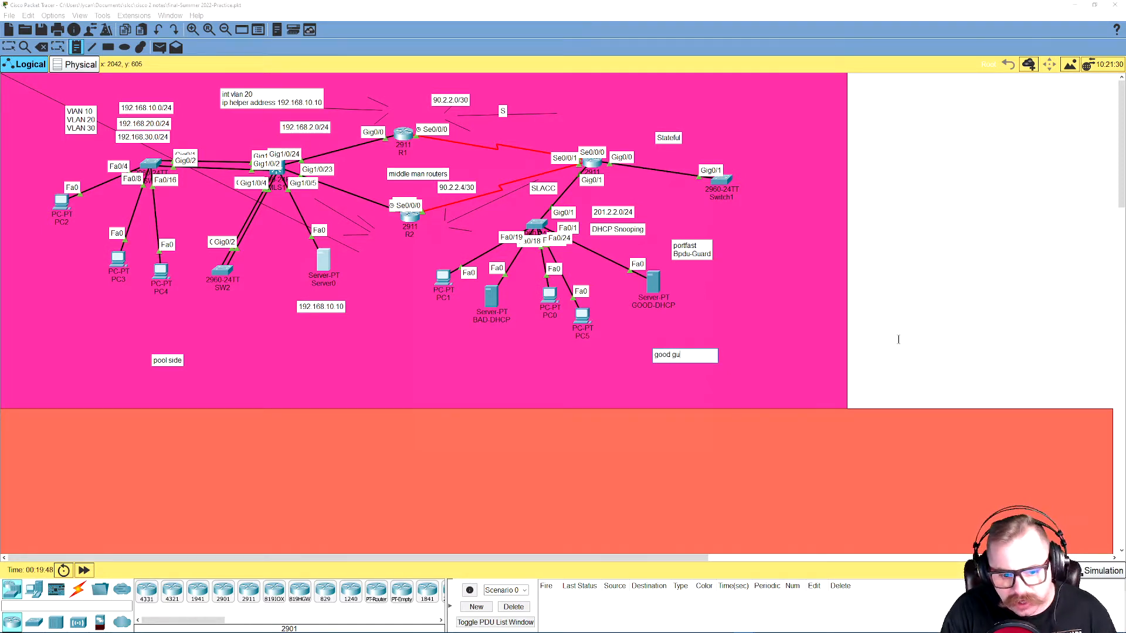
text(y bad guy)
key(Return)
text(sid)
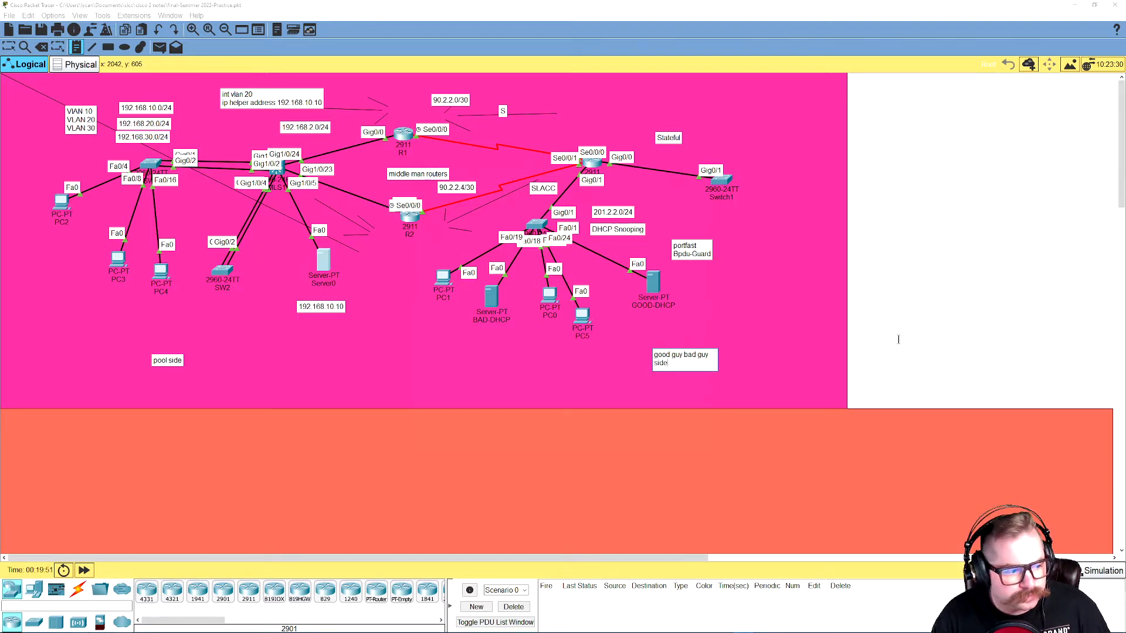
text(e)
click(805, 15)
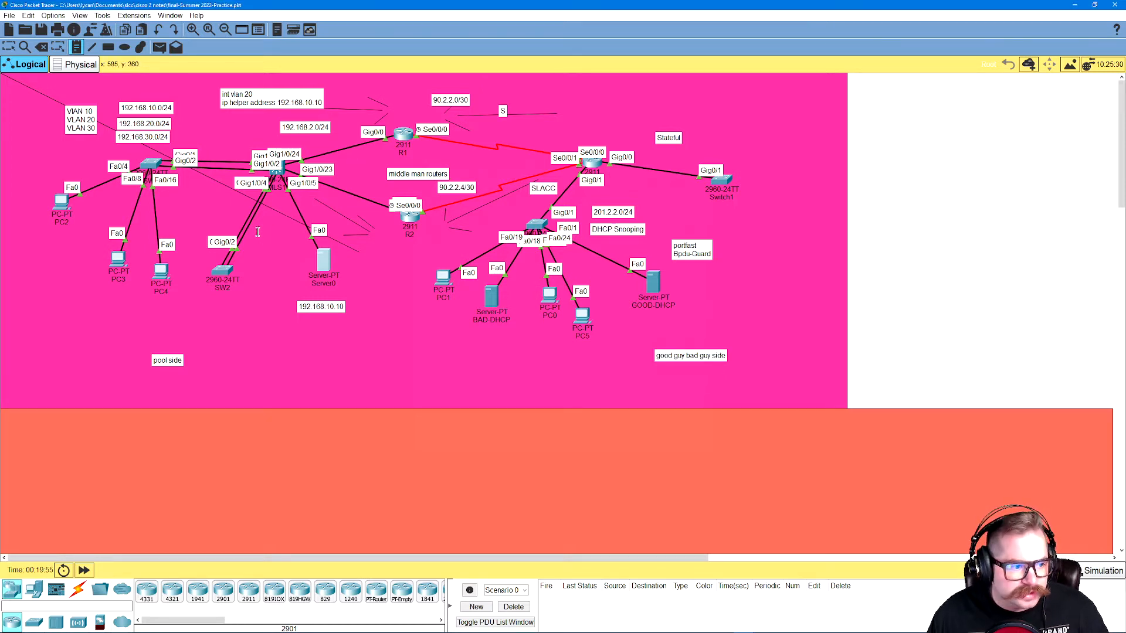
scroll(257, 233, up, 2)
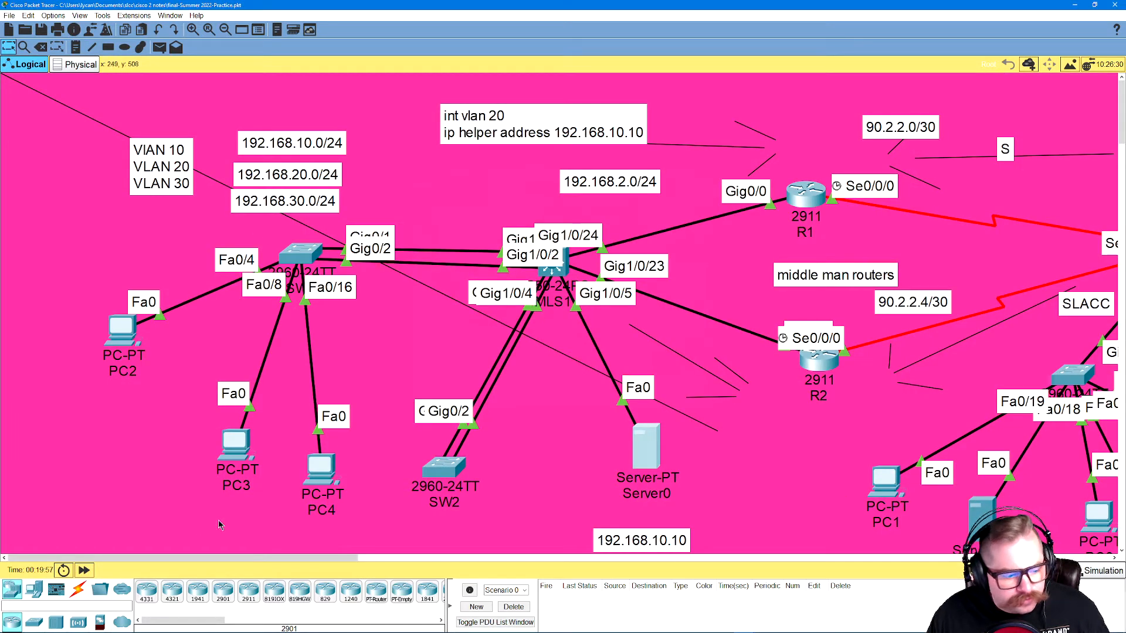
click(556, 271)
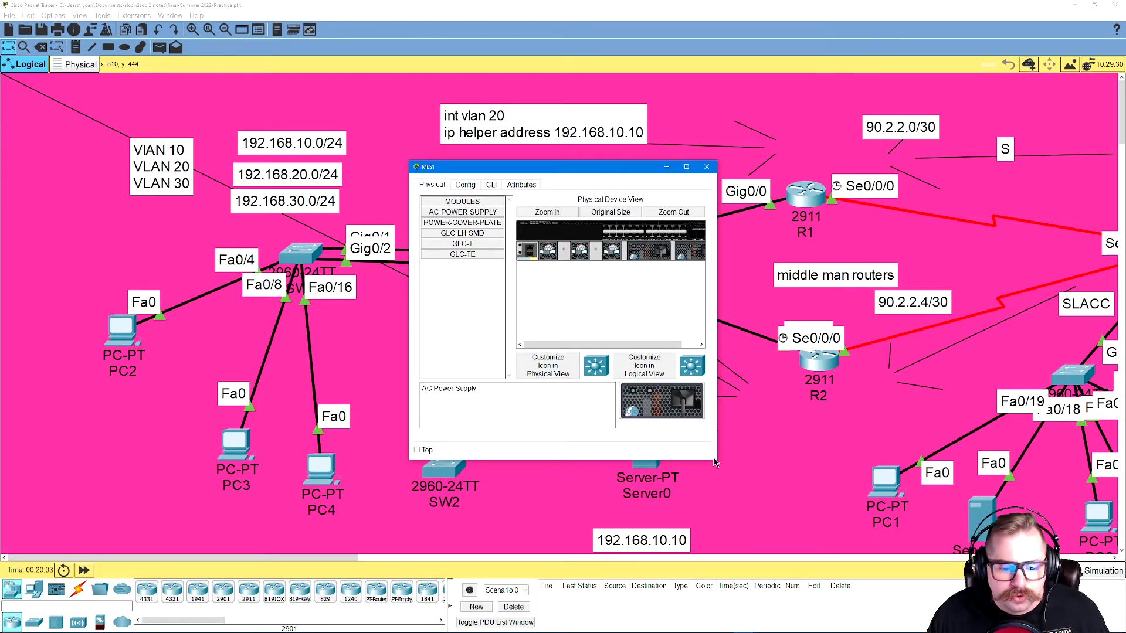
drag(716, 461, 836, 493)
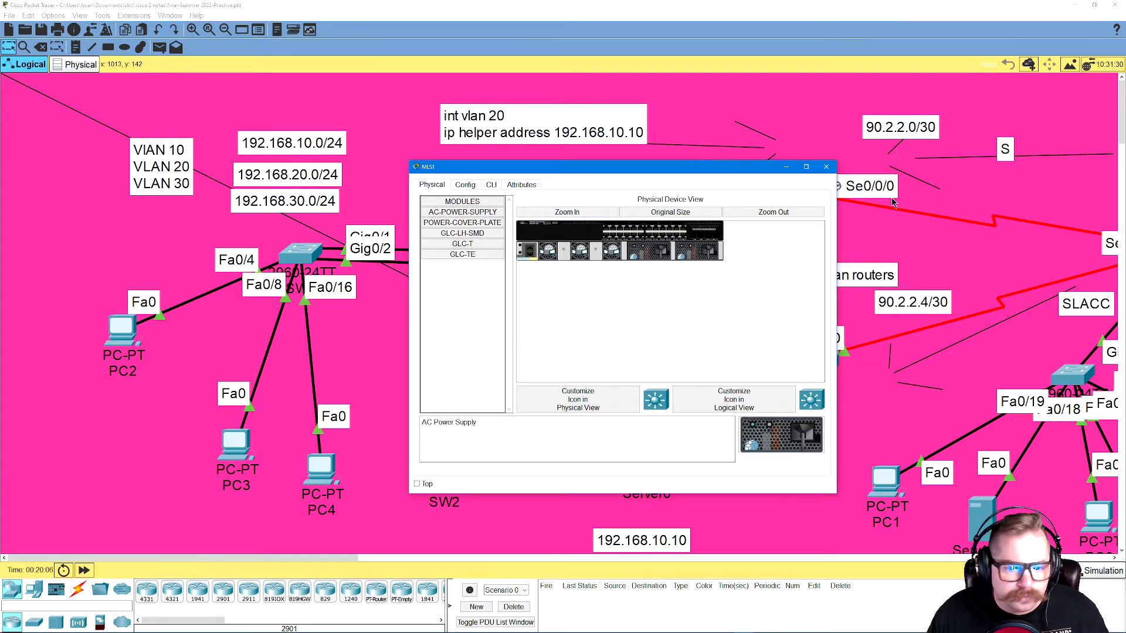
click(826, 166)
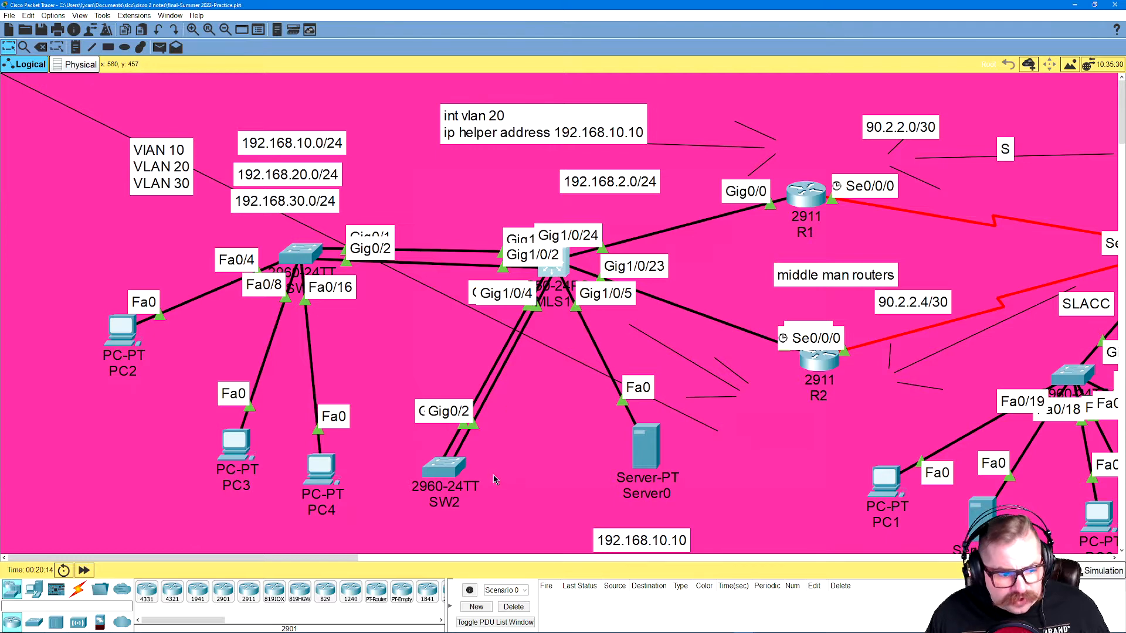
Reposition SW2 farther below MLS1 and SW1 slightly lower to separate the overlapping links and labels.
scroll(496, 477, down, 3)
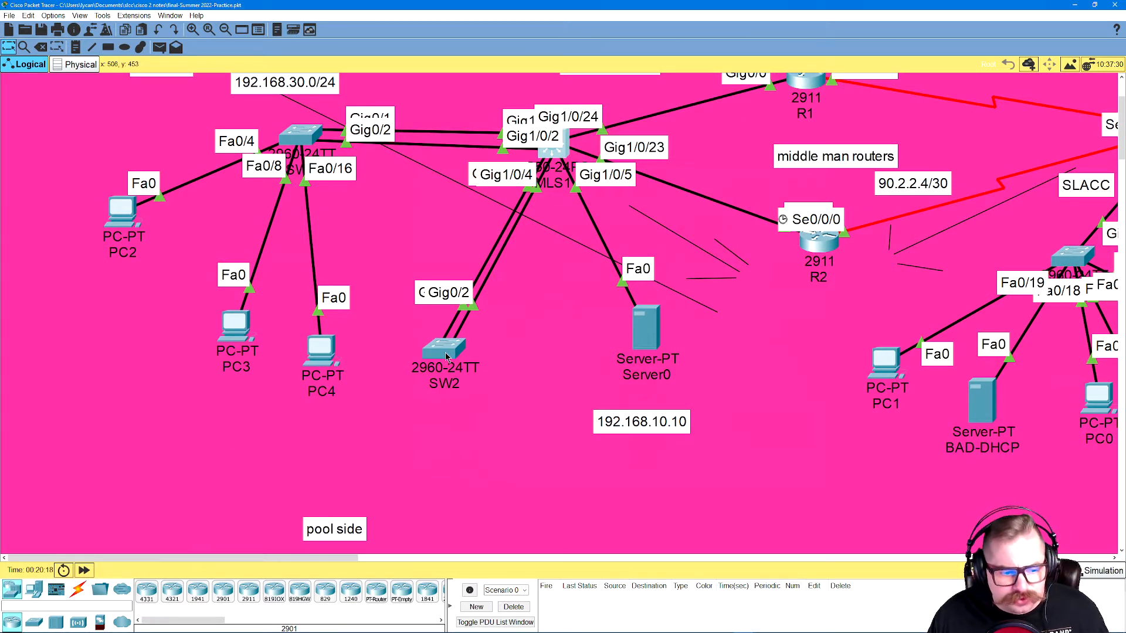
drag(449, 356, 479, 398)
mouse_move(309, 138)
mouse_down()
mouse_move(308, 157)
mouse_move(316, 153)
mouse_up()
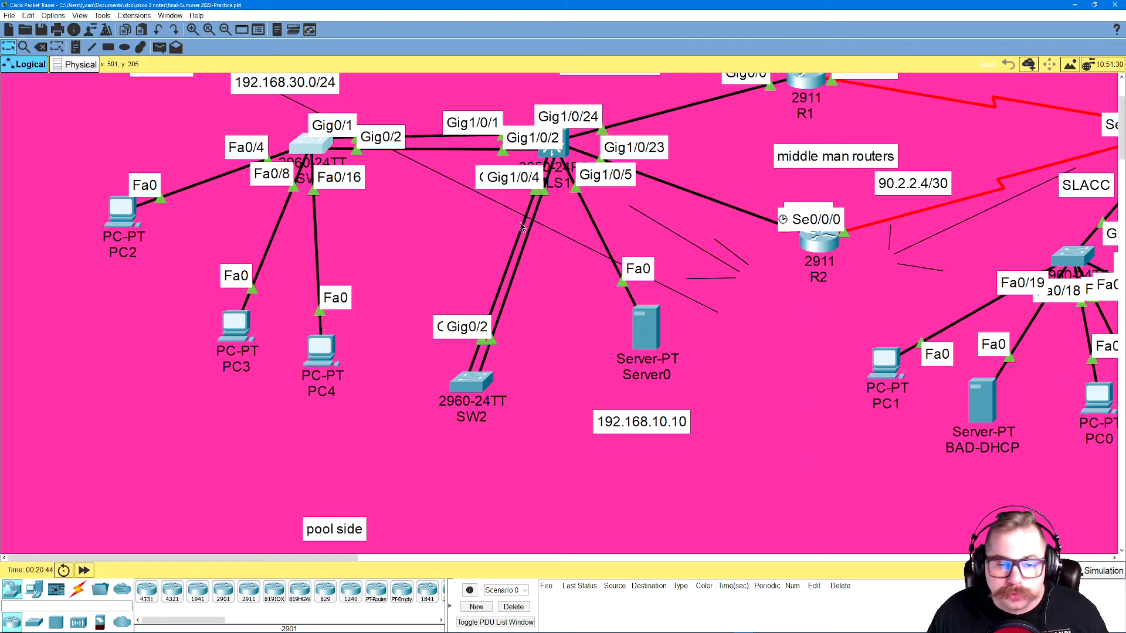
drag(319, 152, 301, 180)
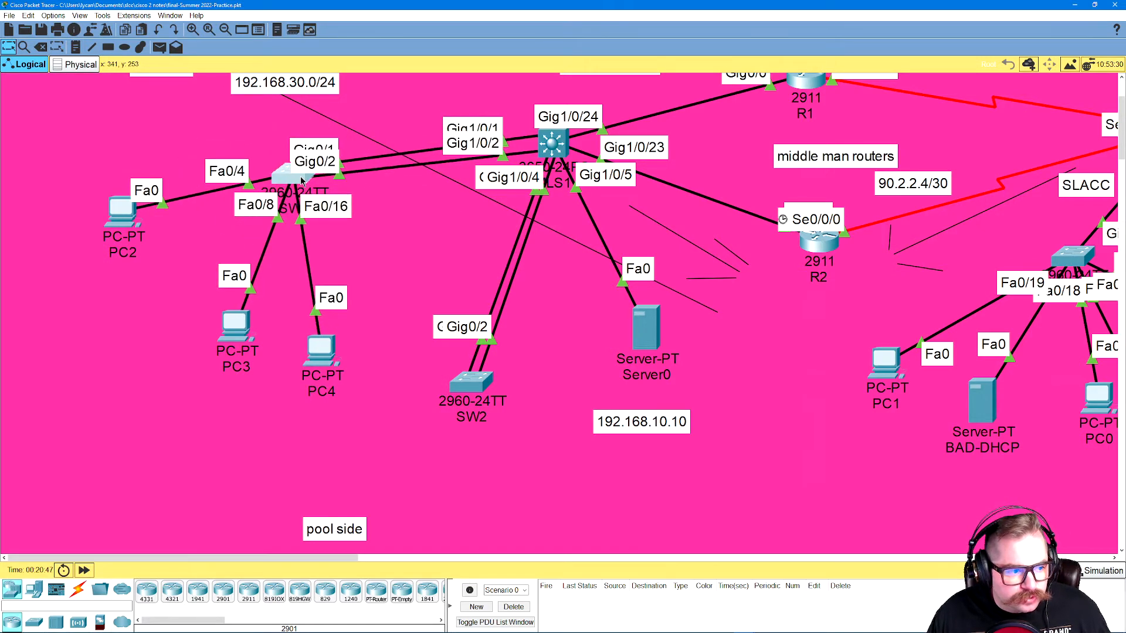
Spread PC2, PC3 and PC4 farther out around SW1 so their links and port labels are easier to read.
drag(133, 229, 118, 195)
drag(231, 323, 140, 296)
drag(320, 351, 261, 348)
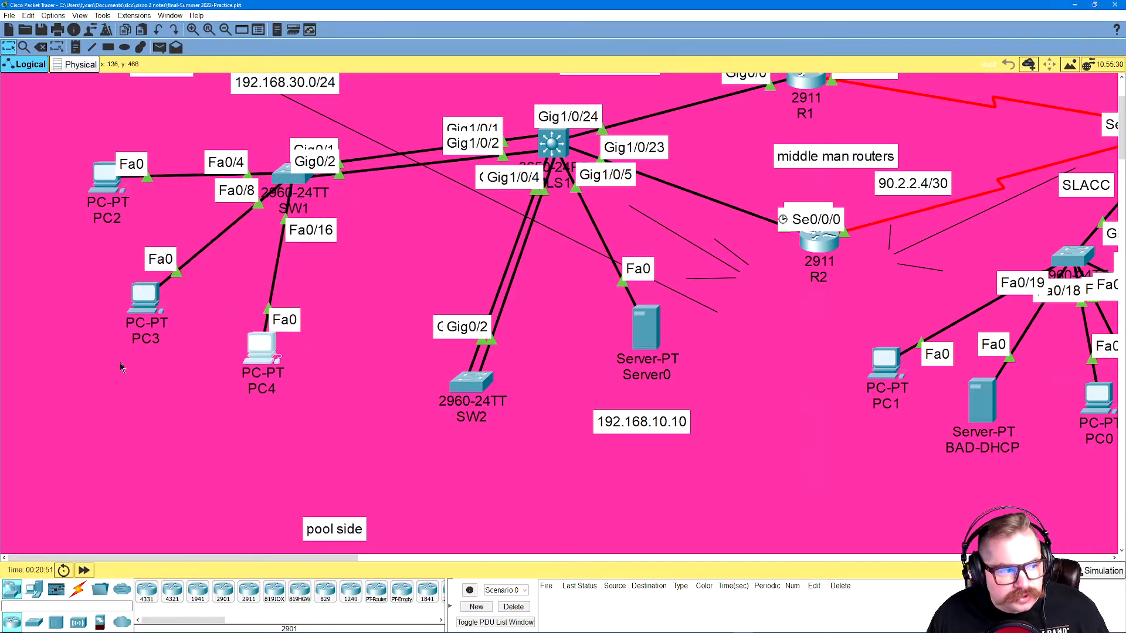
scroll(181, 270, up, 3)
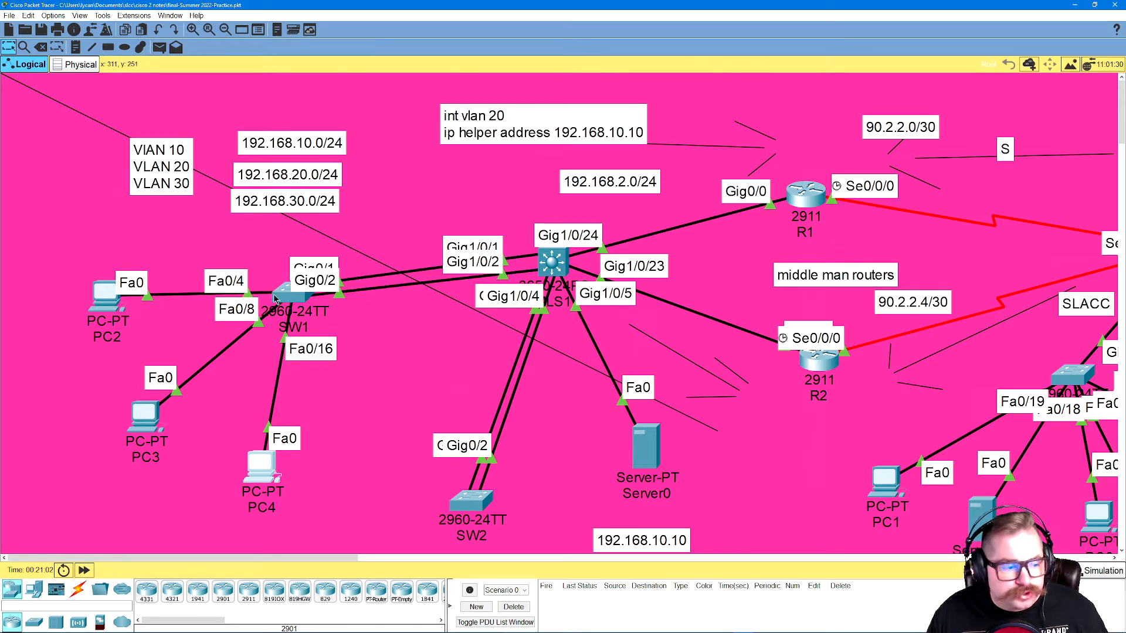
drag(112, 297, 87, 256)
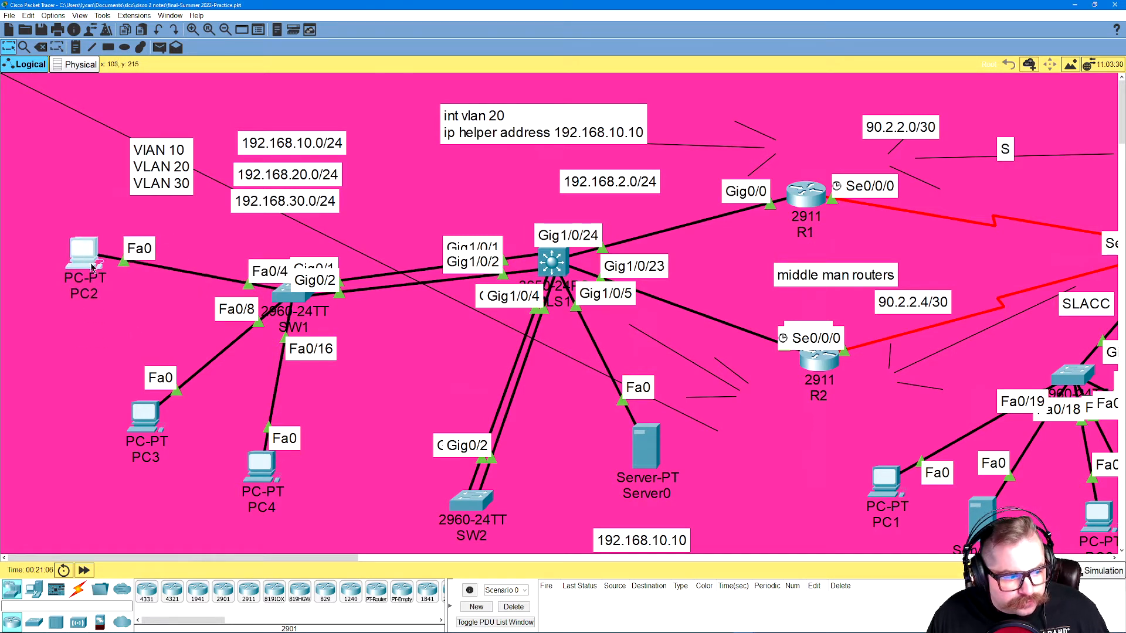
drag(153, 421, 132, 383)
drag(255, 471, 260, 469)
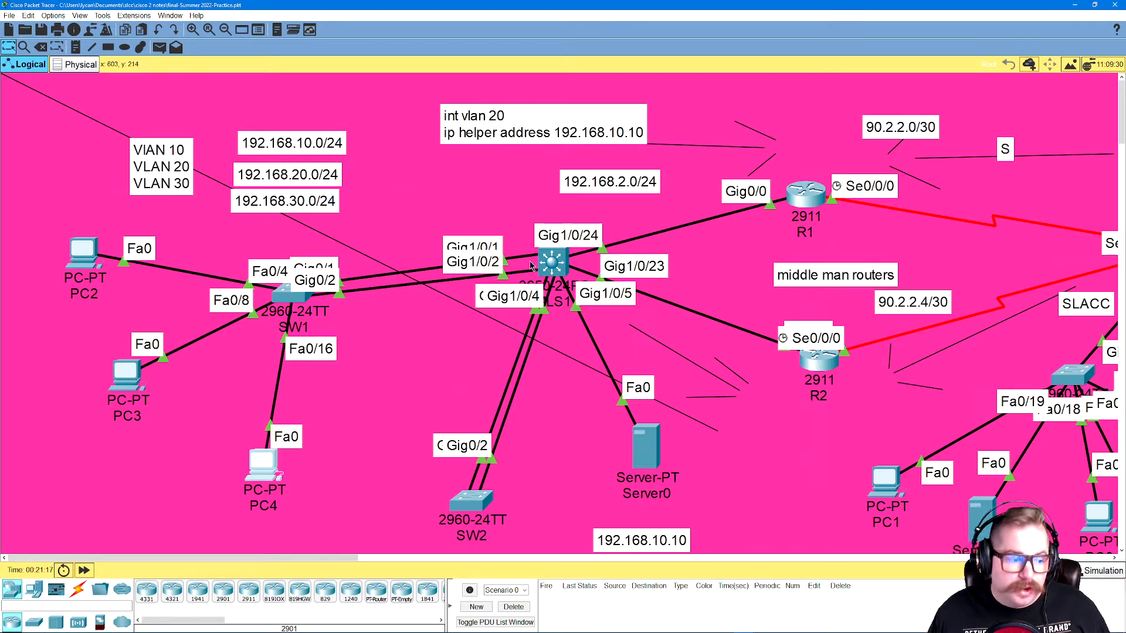
drag(92, 261, 83, 228)
drag(121, 368, 69, 349)
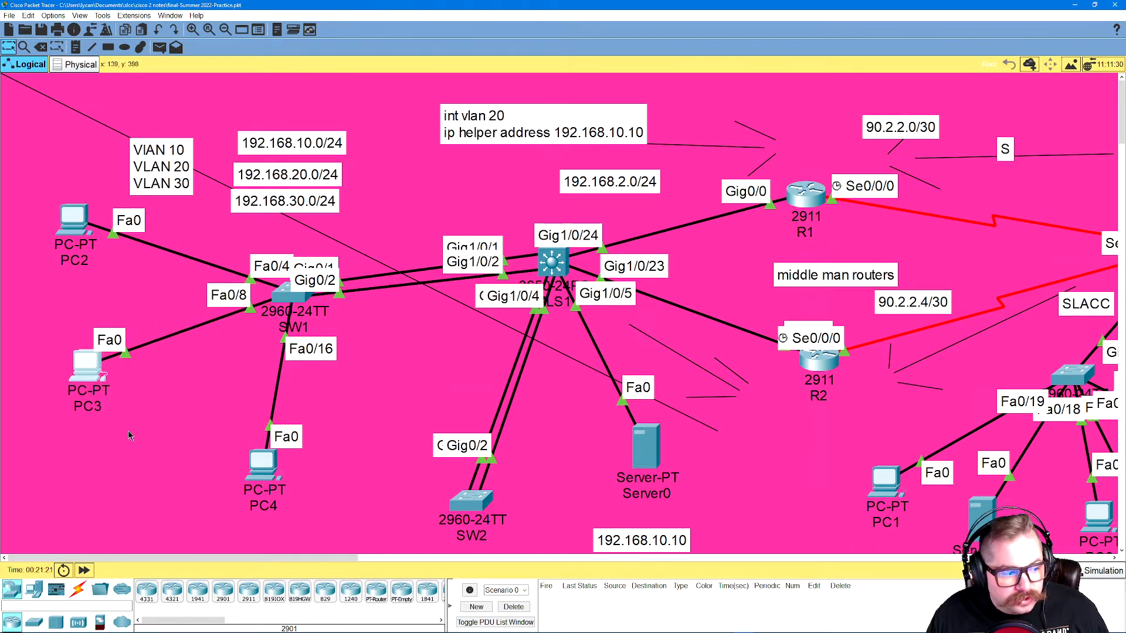
drag(265, 478, 227, 495)
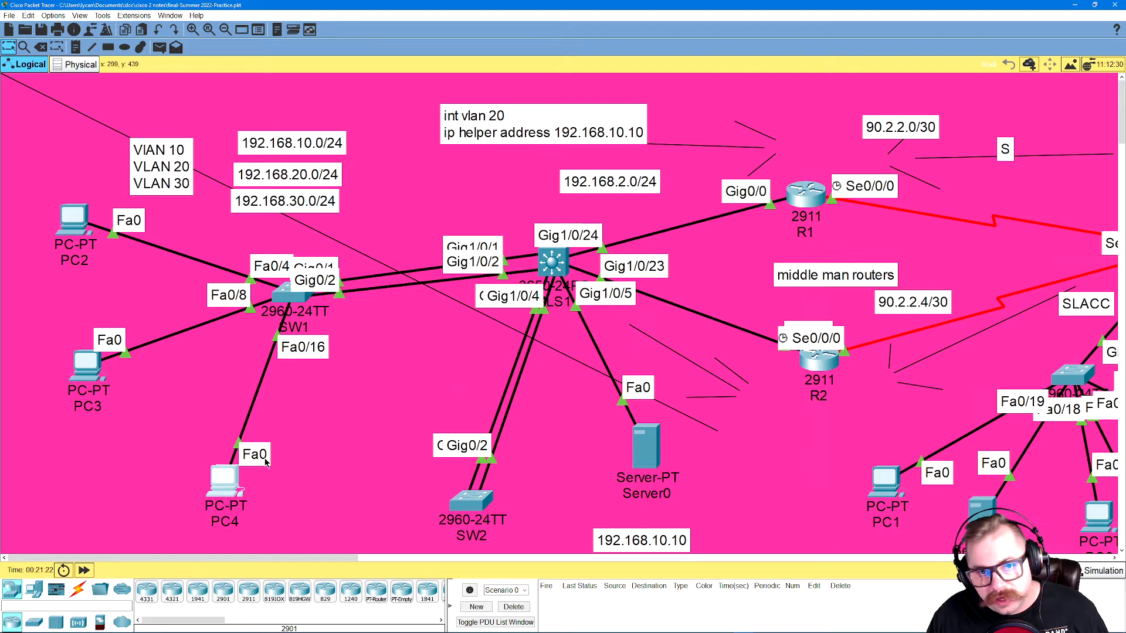
Fine-tune the positions of SW1 and SW2 in the topology.
click(304, 302)
drag(304, 302, 301, 307)
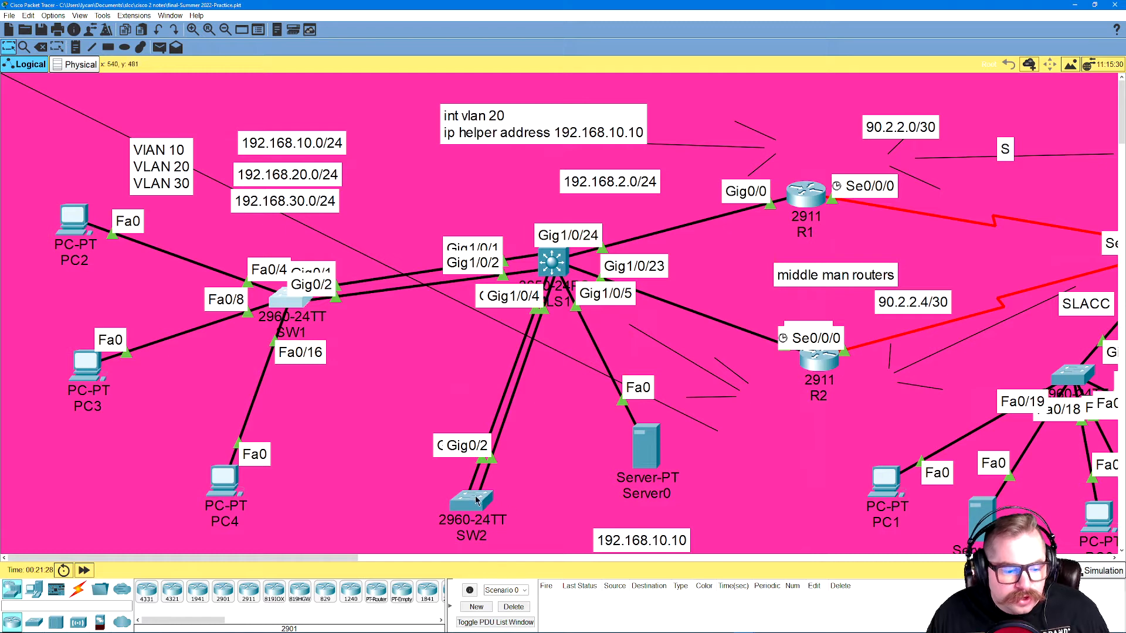
drag(484, 511, 471, 503)
Place three new PCs in the empty area below SW2.
scroll(439, 386, down, 3)
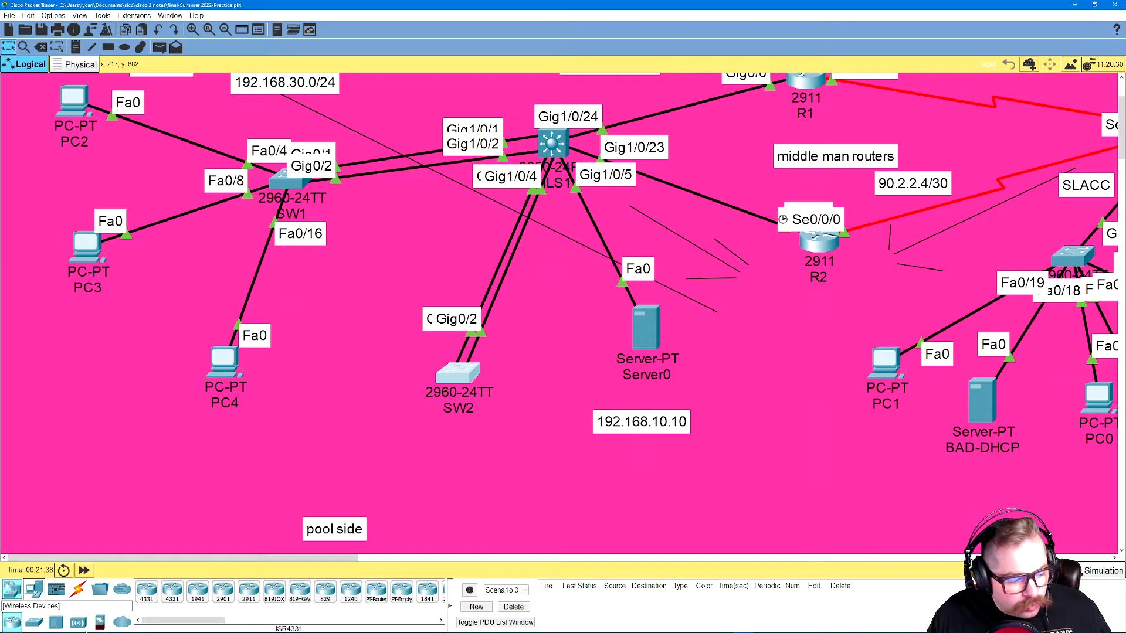
click(34, 589)
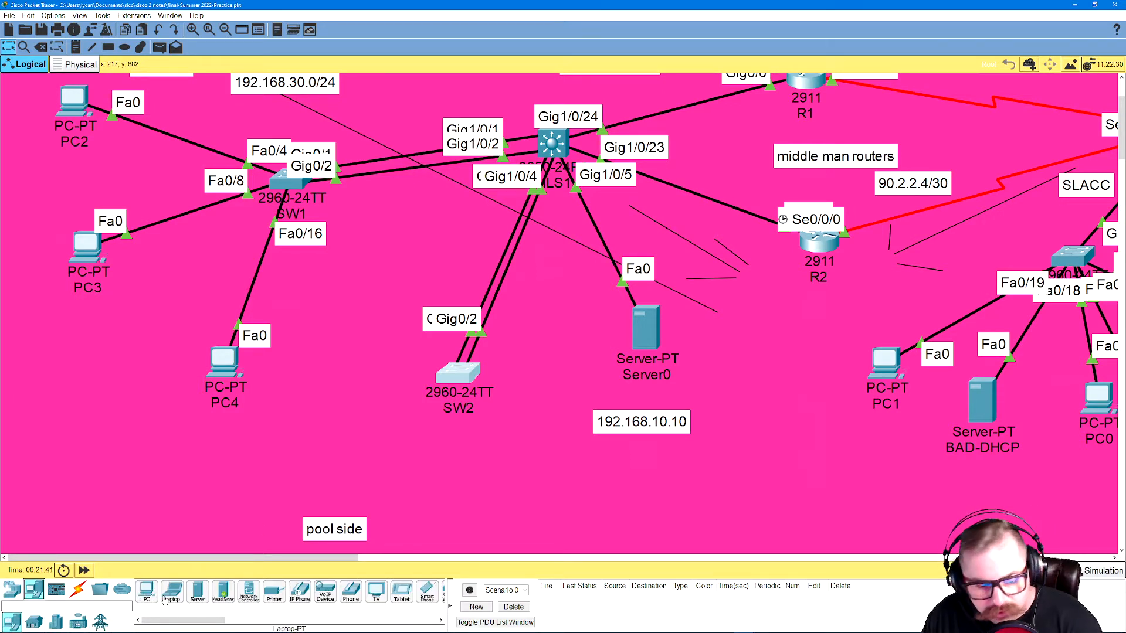
ctrl+click(150, 594)
click(340, 453)
click(438, 487)
click(516, 476)
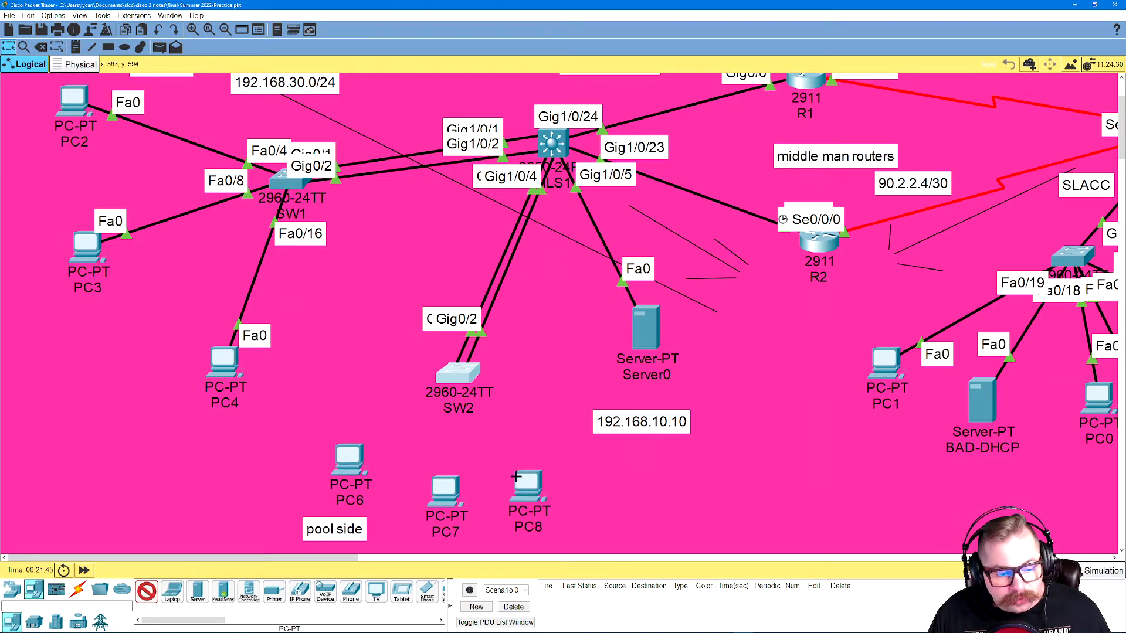
Connect PC6's FastEthernet0 port to FastEthernet0/1 on SW2 with a copper straight-through cable.
click(78, 591)
ctrl+click(198, 592)
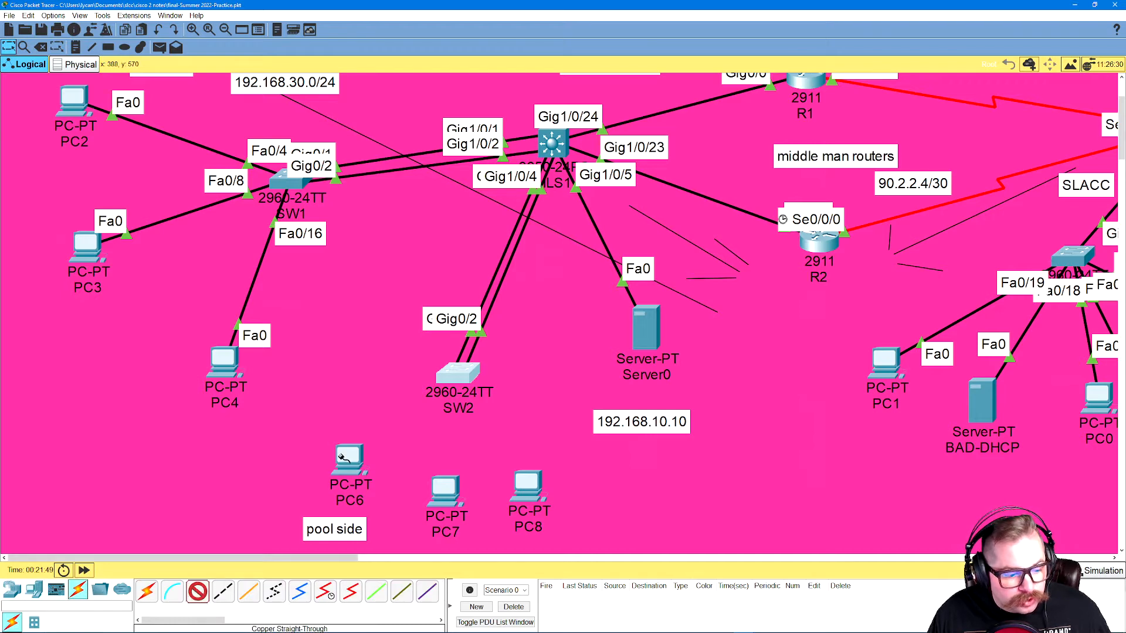
click(343, 458)
click(375, 494)
click(456, 373)
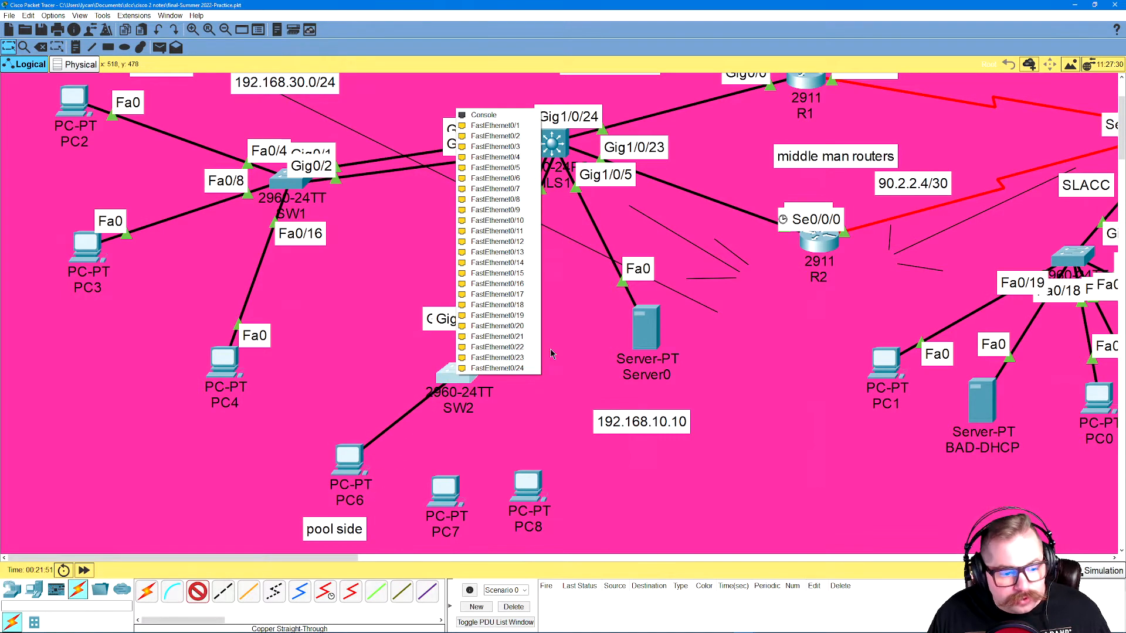
click(496, 126)
Cable PC7's FastEthernet0 port to FastEthernet0/8 on SW2 with copper straight-through.
click(442, 485)
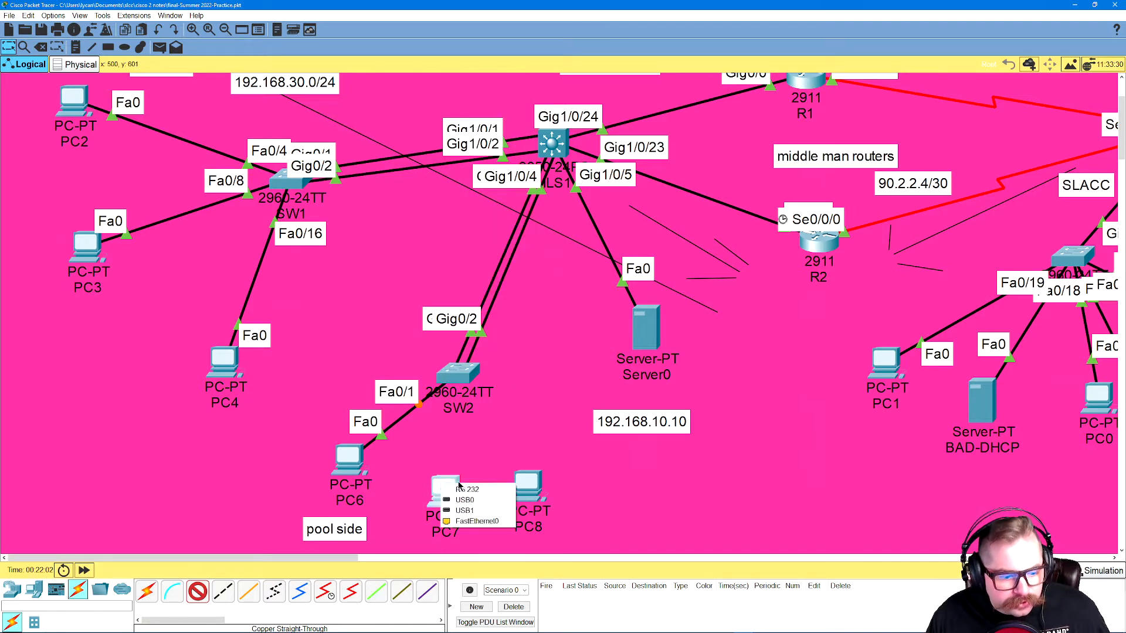
click(484, 522)
click(468, 369)
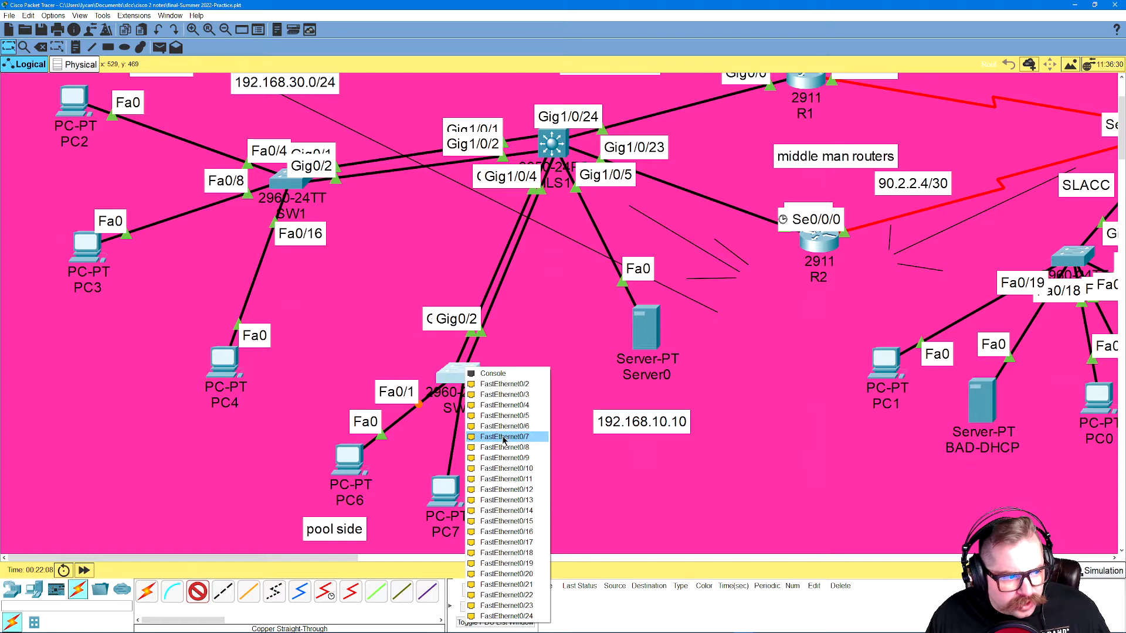
click(505, 447)
Cable PC8's FastEthernet0 port to FastEthernet0/16 on SW2 with copper straight-through.
click(529, 486)
click(560, 521)
click(465, 377)
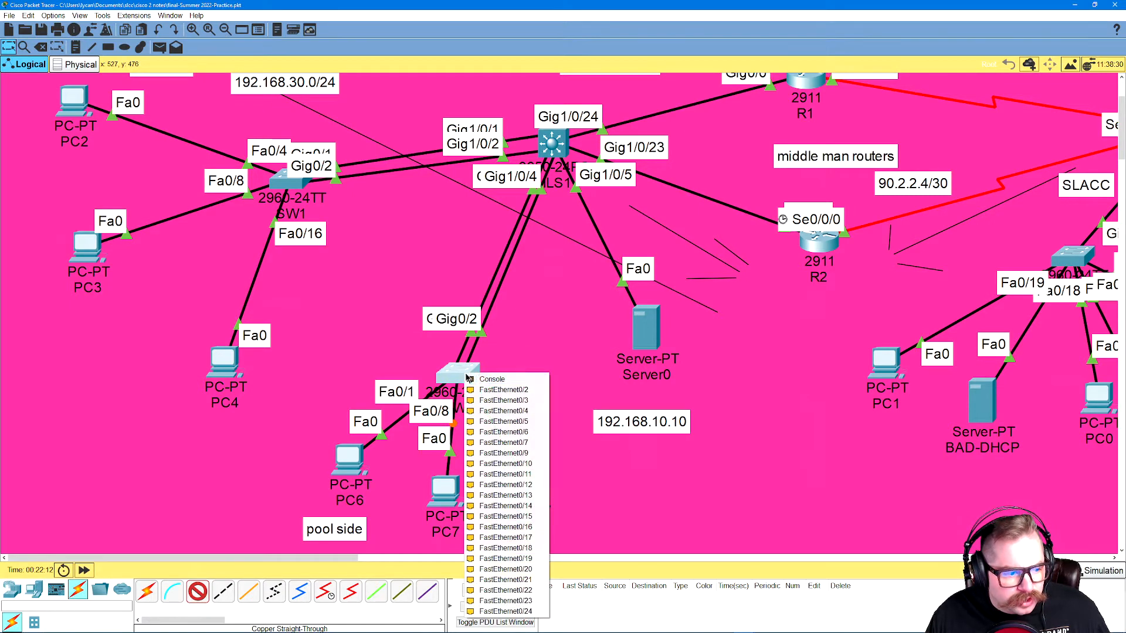
click(505, 526)
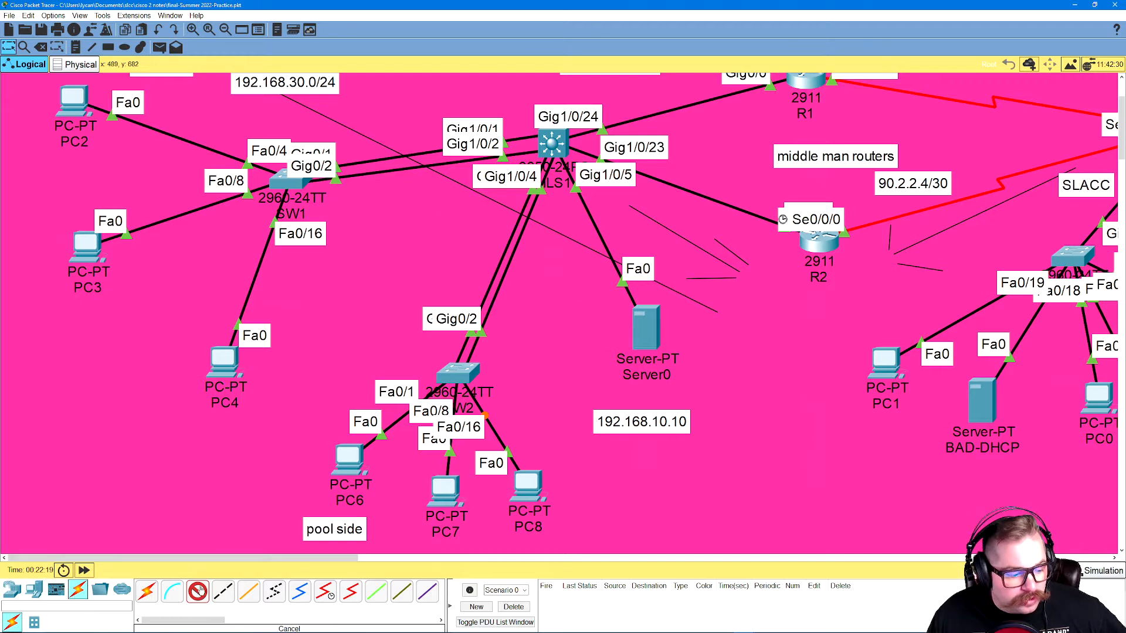
Open Server0's DHCP service in an enlarged window and review the serverPool, VLAN30 and VLAN20 pools.
click(645, 328)
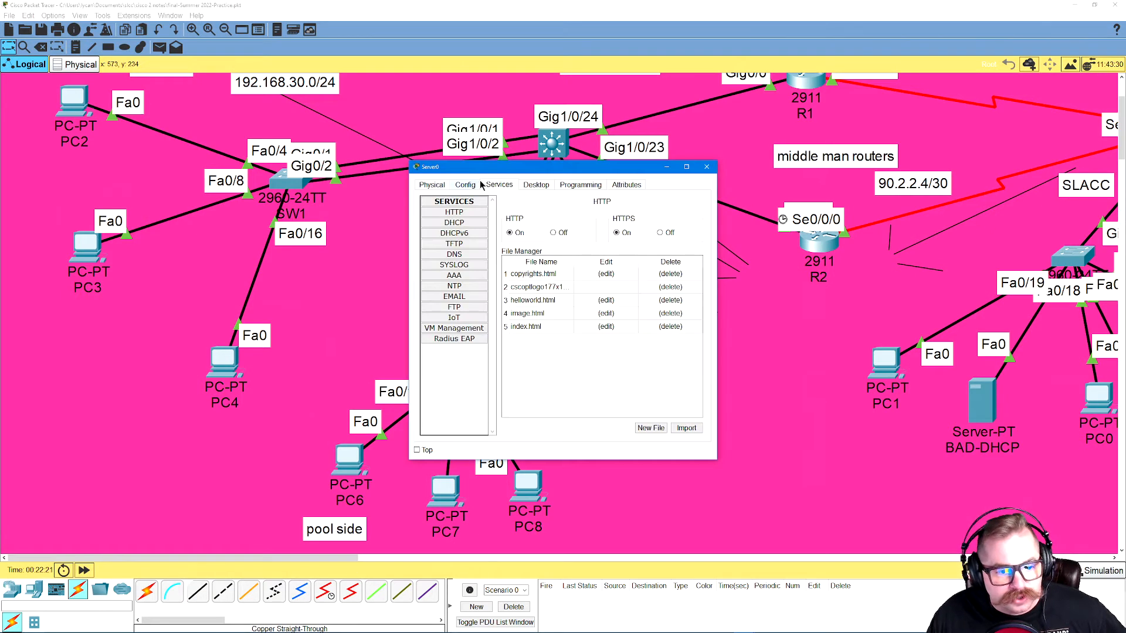
click(453, 223)
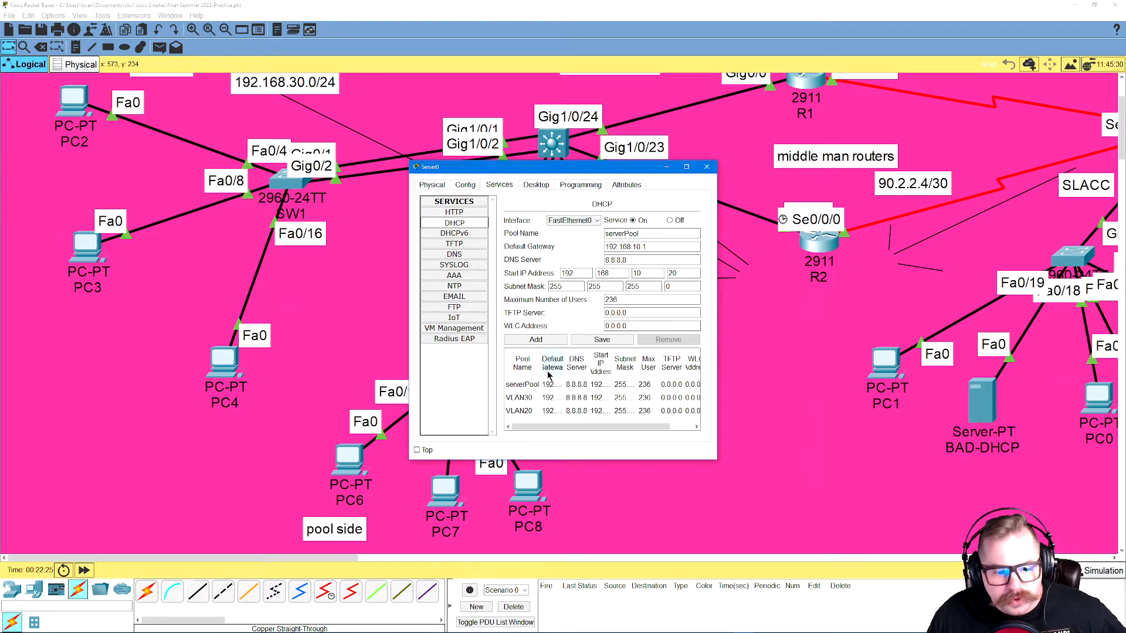
drag(716, 459, 910, 507)
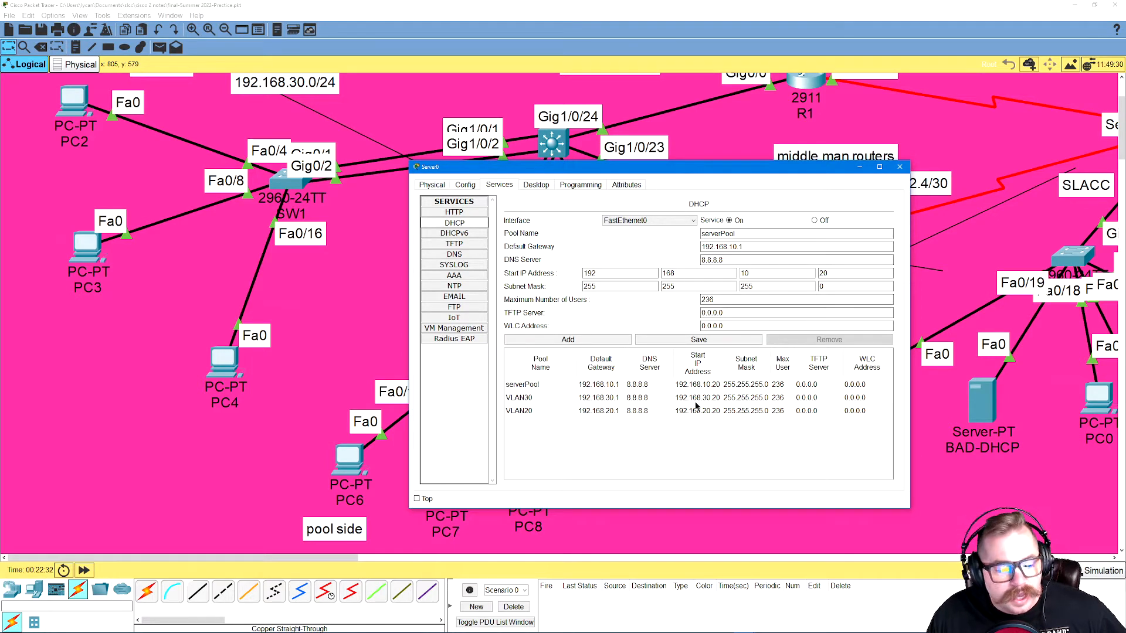
drag(727, 169, 895, 107)
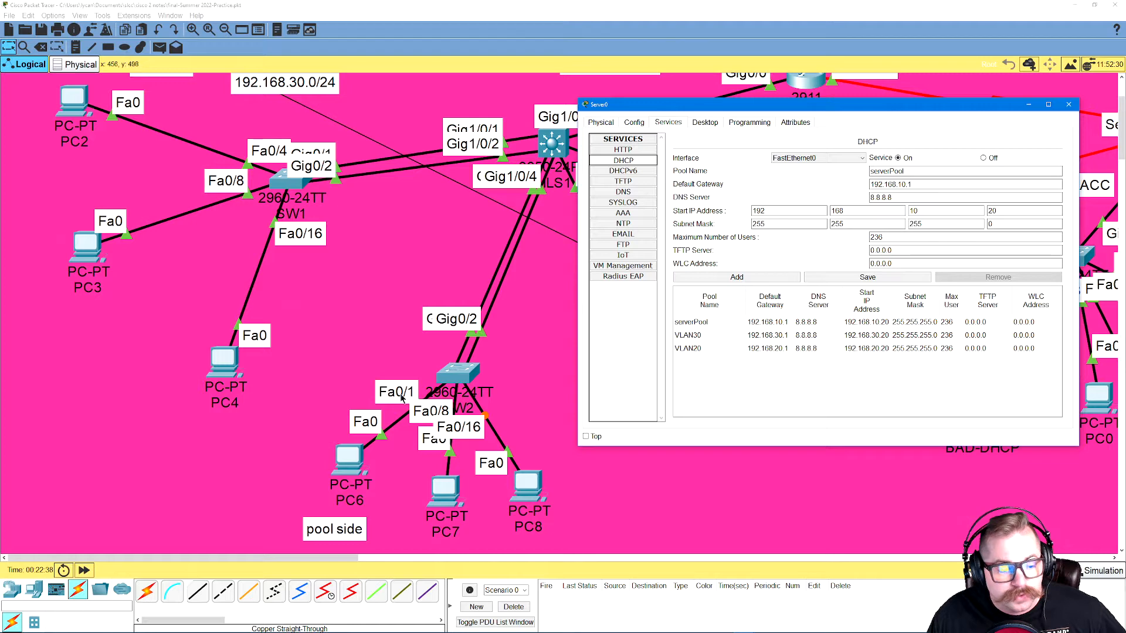
Switch PC6's IPv4 configuration to DHCP and compare the leased address with Server0's DHCP pools.
click(352, 458)
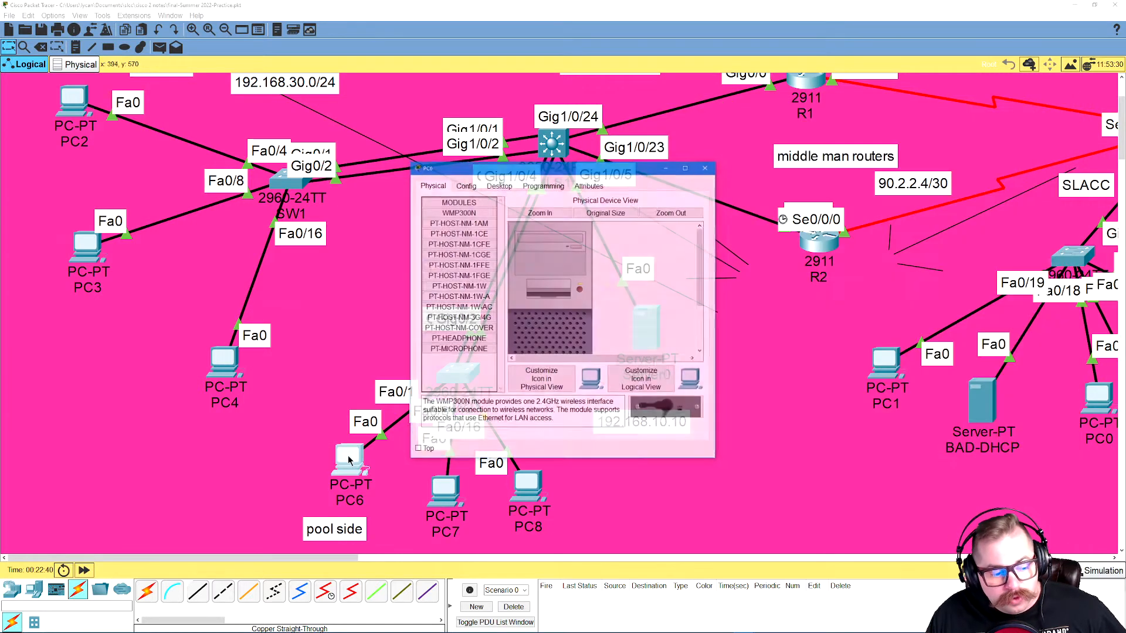
click(498, 184)
click(459, 220)
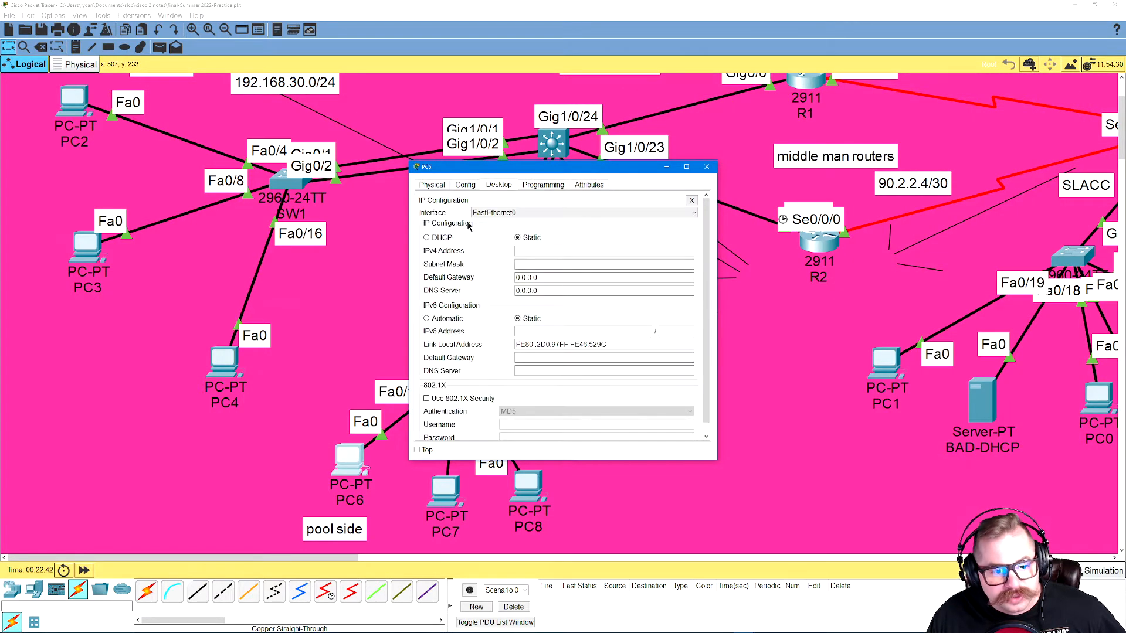
click(427, 238)
drag(531, 171, 188, 102)
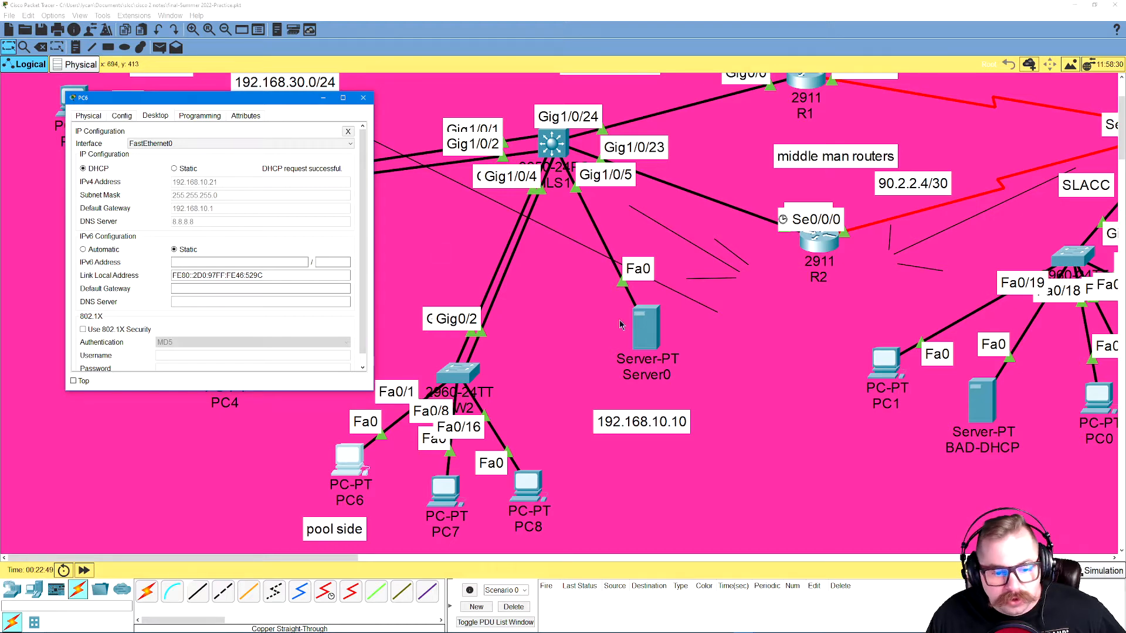
click(641, 330)
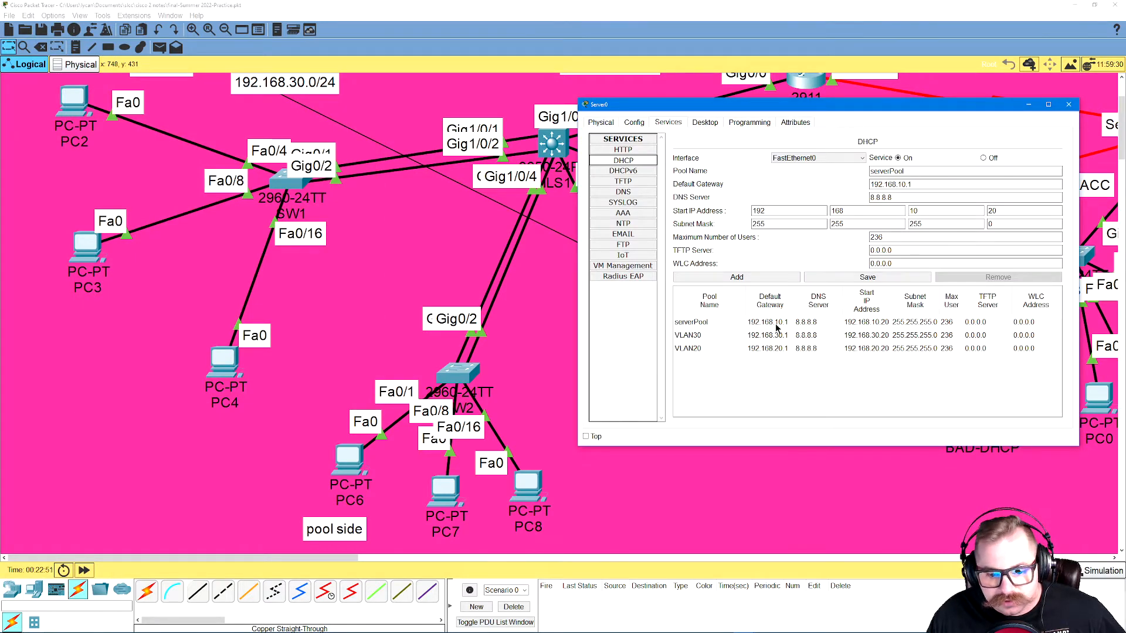
Switch PC7's IPv4 configuration from static to DHCP.
click(447, 491)
click(495, 186)
click(456, 235)
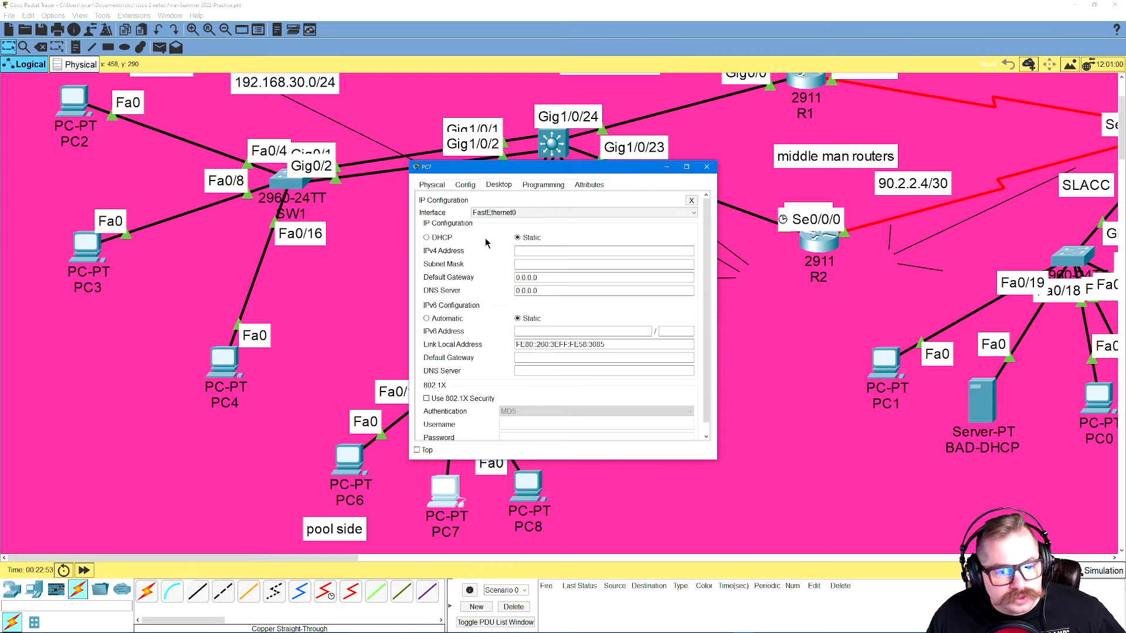
click(439, 238)
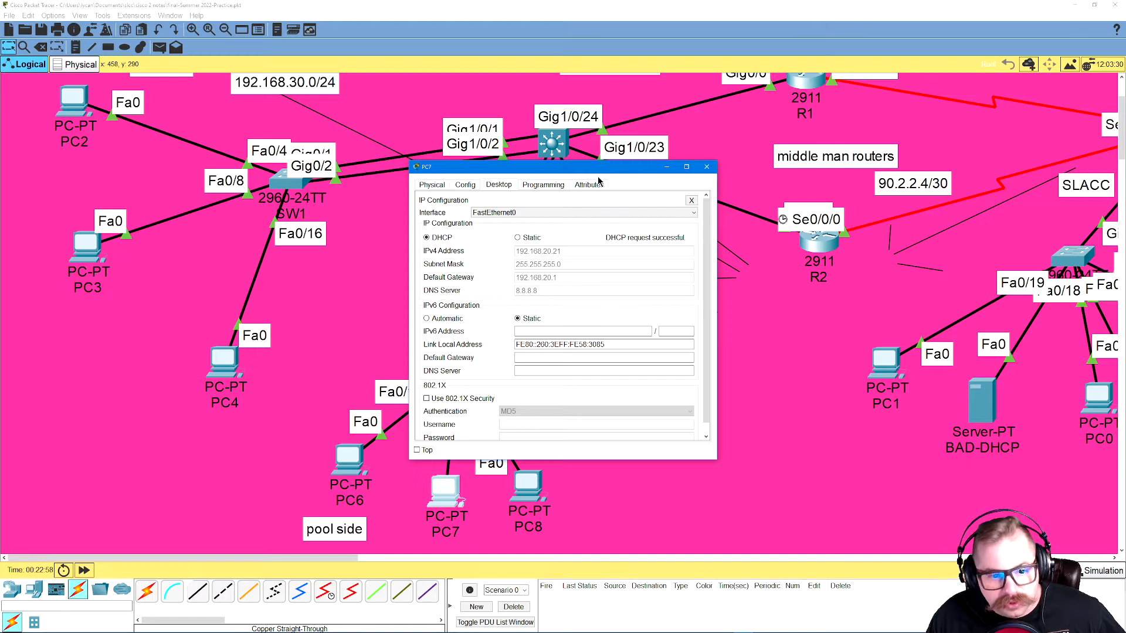
drag(461, 176, 160, 170)
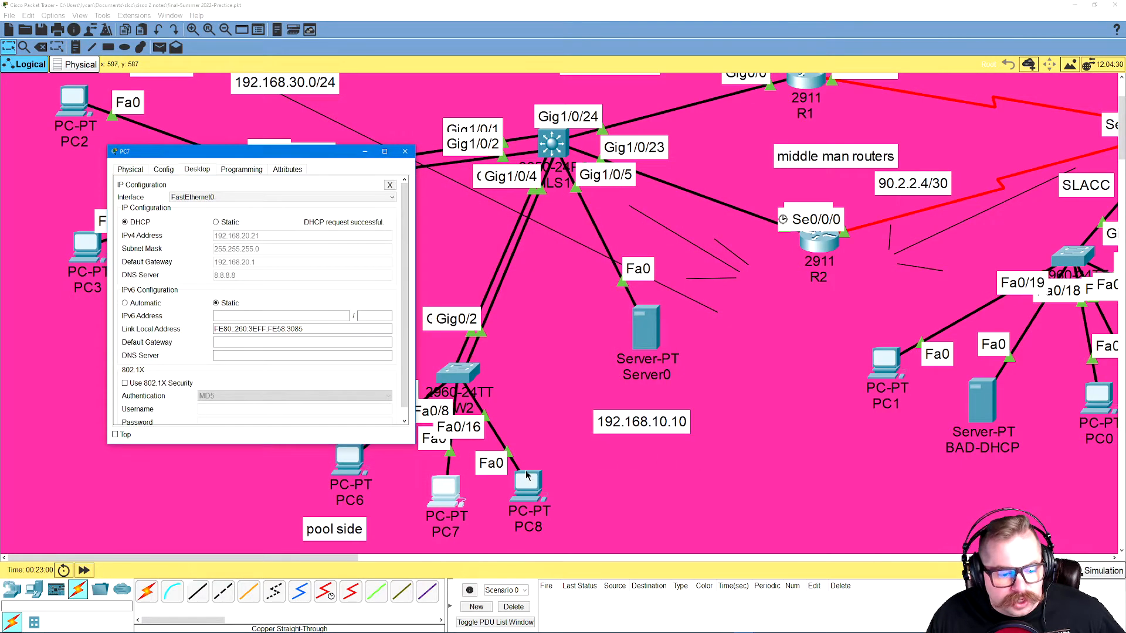
Switch PC8's IPv4 configuration to DHCP, check it against Server0's DHCP pools and close the server window.
click(527, 484)
click(498, 185)
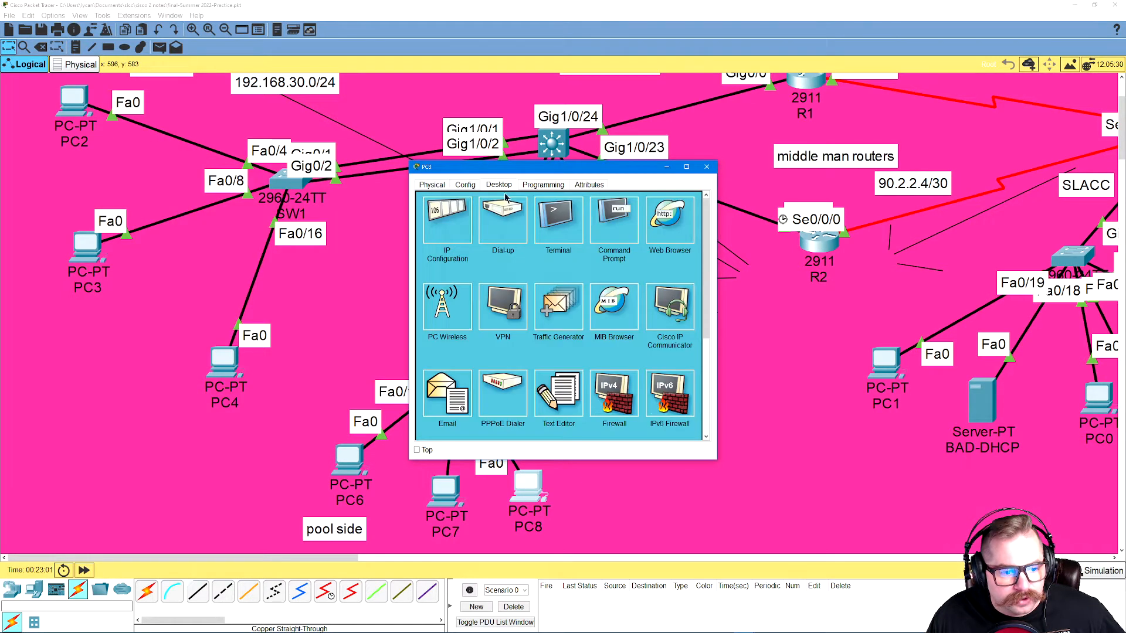
click(466, 232)
click(445, 236)
drag(515, 171, 290, 159)
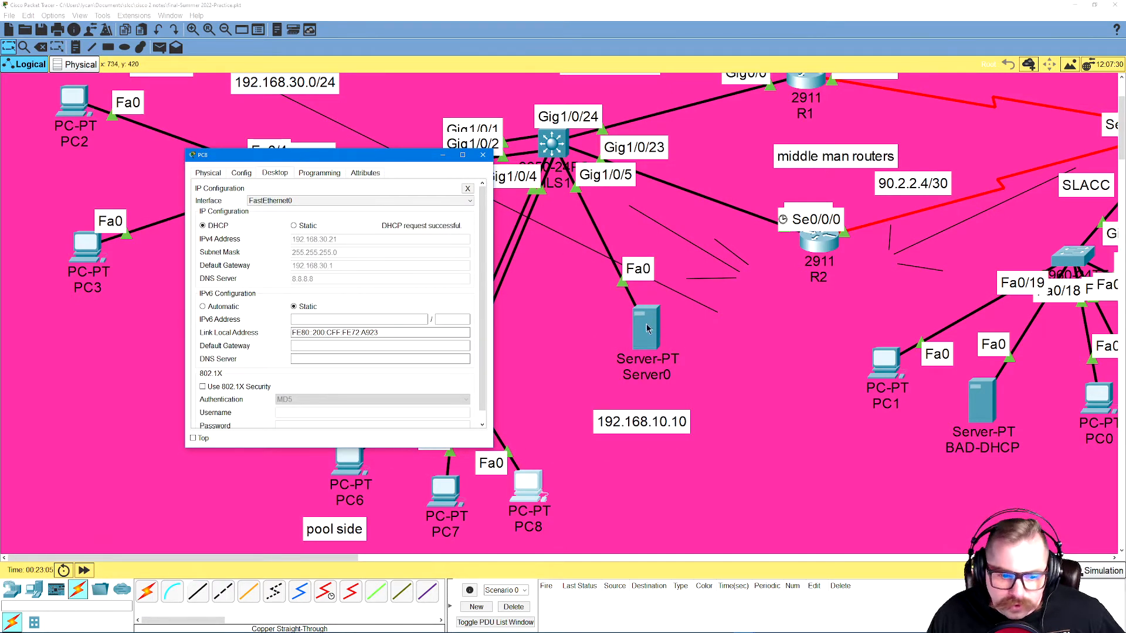
click(646, 329)
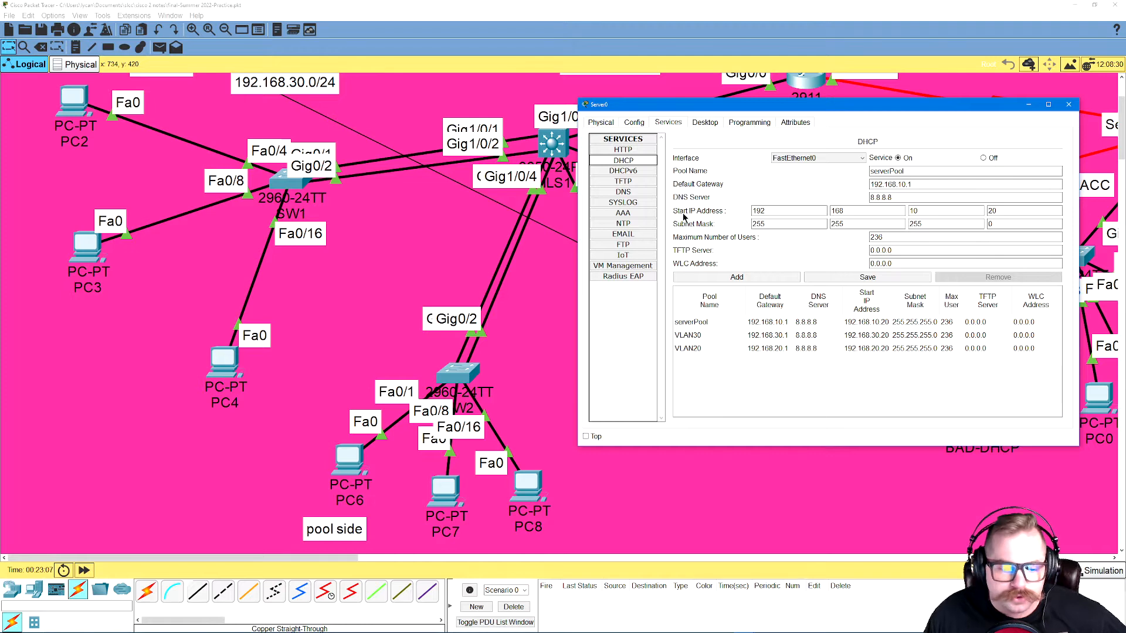
click(1068, 105)
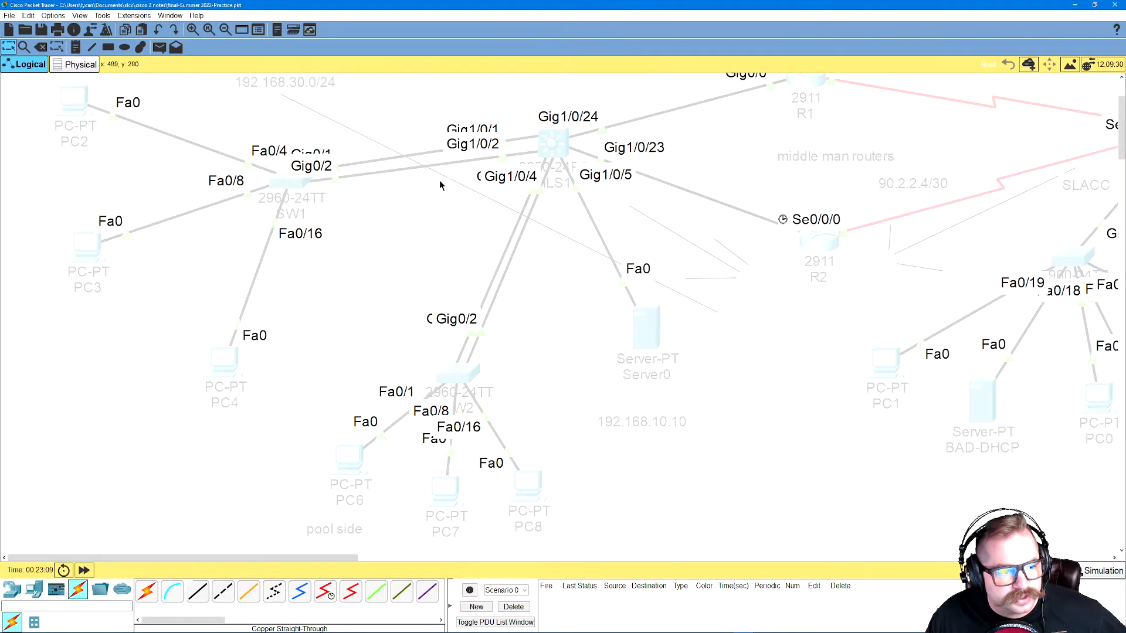
Spread PC6, PC7 and PC8 out below SW2 and move PC4 slightly up and to the left below SW1.
click(457, 372)
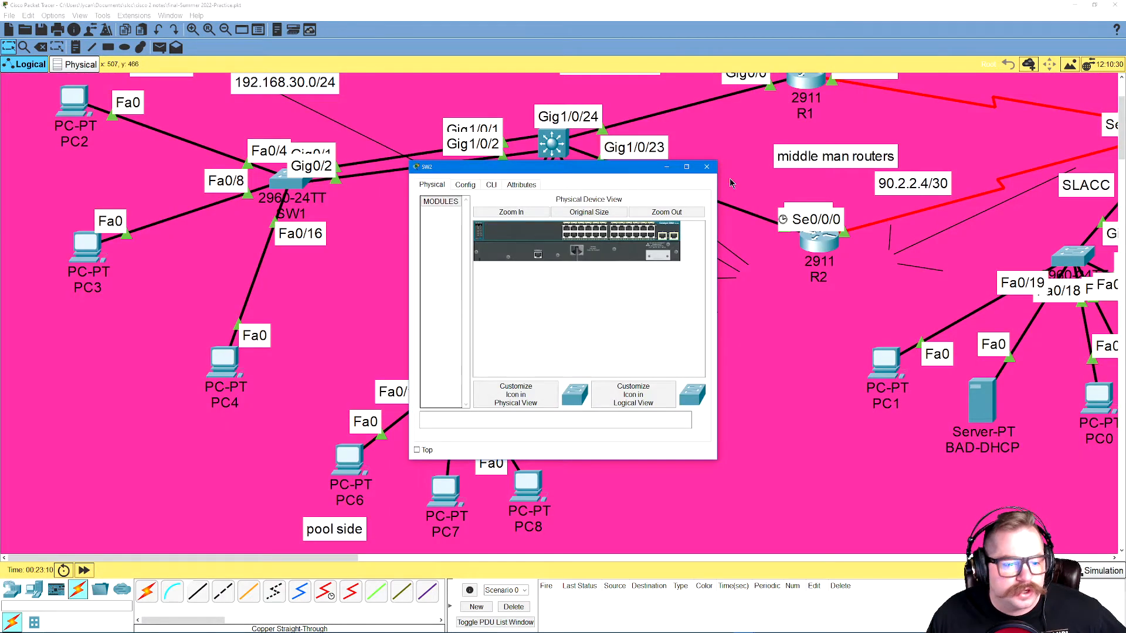
click(706, 167)
drag(347, 472, 305, 458)
drag(459, 499, 406, 492)
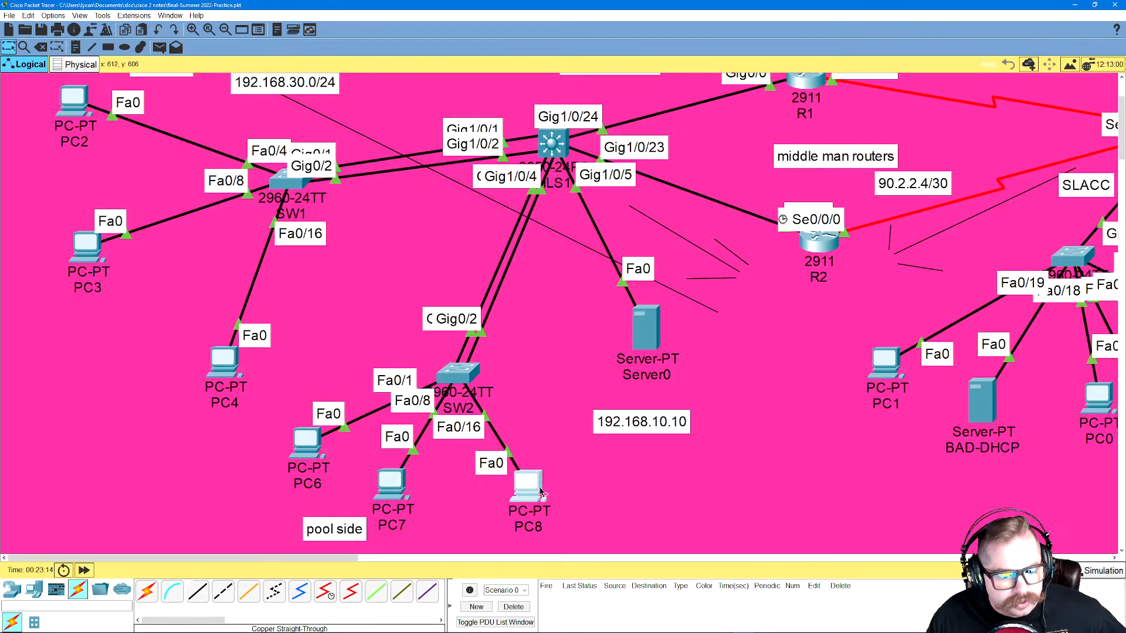
drag(540, 491, 509, 510)
drag(228, 366, 176, 317)
Reopen Server0's DHCP service, enlarge its window to read the pool table, and return to the topology.
click(647, 333)
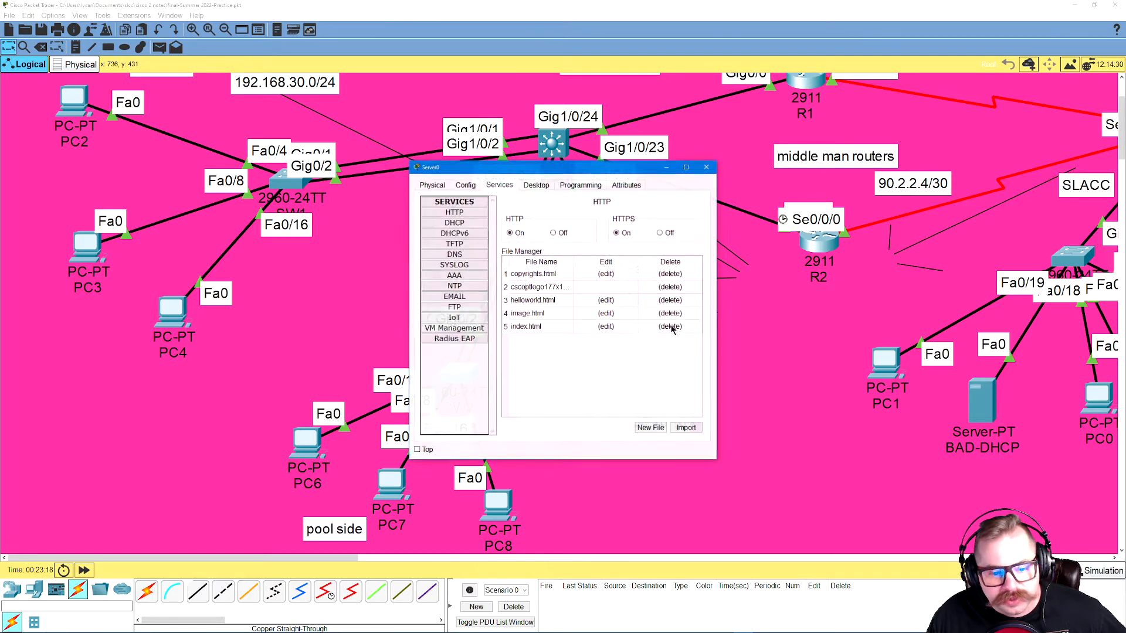
click(469, 224)
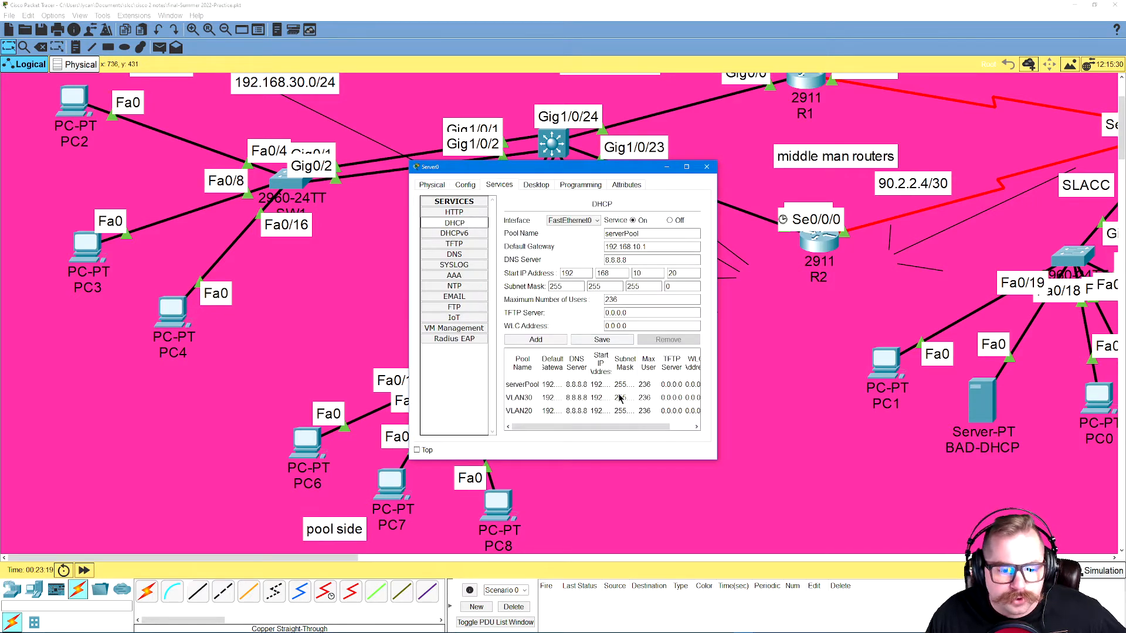
drag(713, 461, 911, 508)
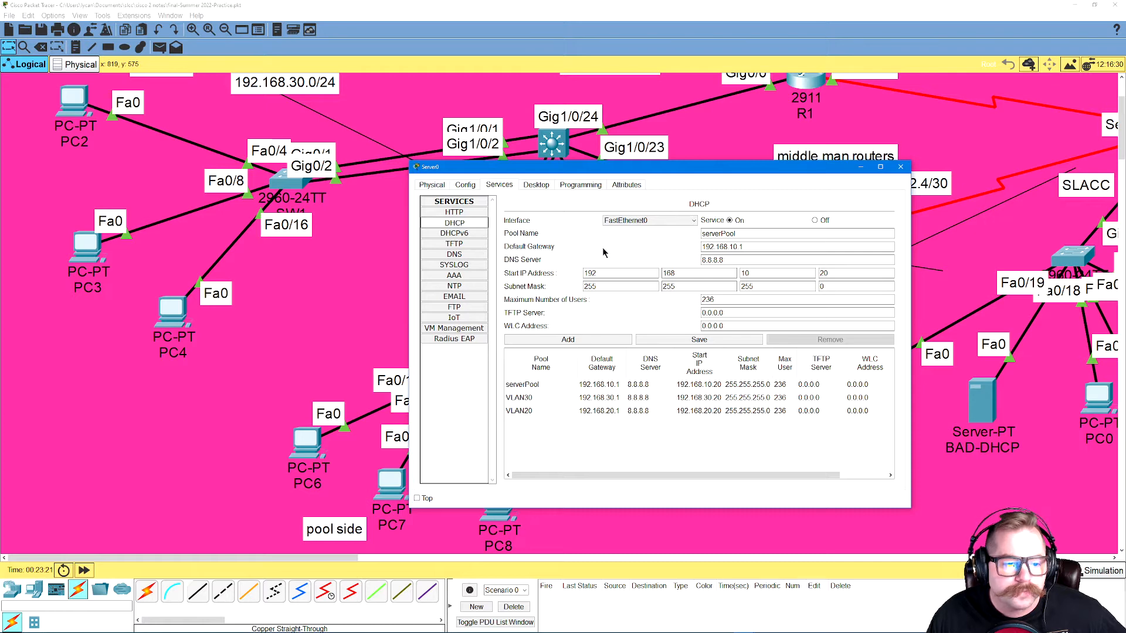
click(593, 14)
Examine the VLAN subnet labels and the "int vlan 20 / ip helper address 192.168.10.10" note against the PCs and Server0.
scroll(529, 214, up, 3)
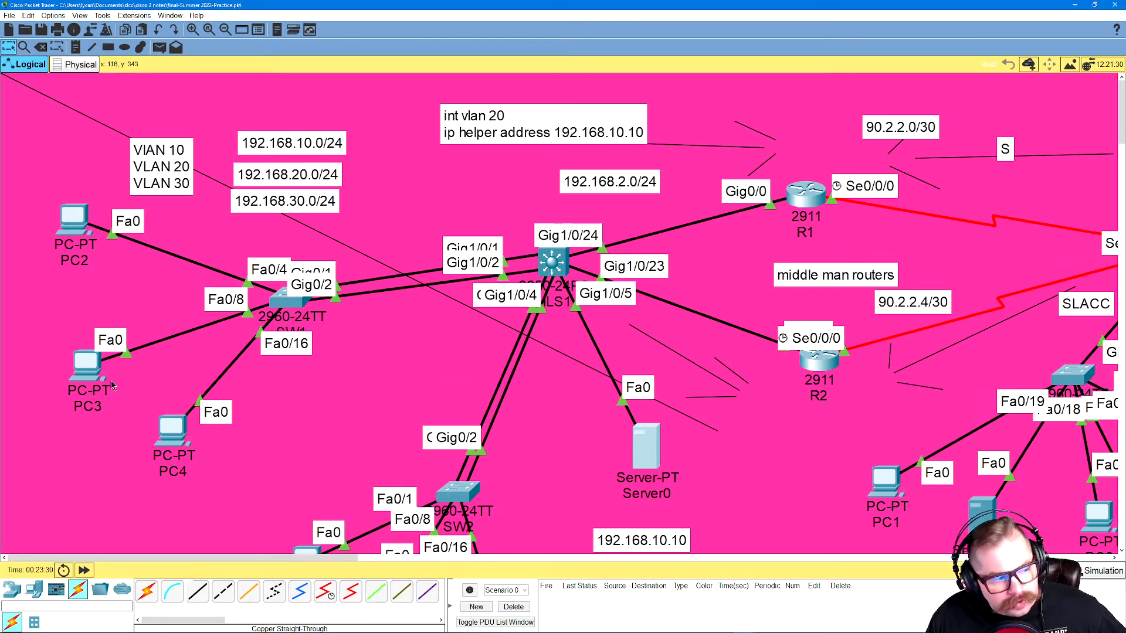
scroll(559, 288, down, 3)
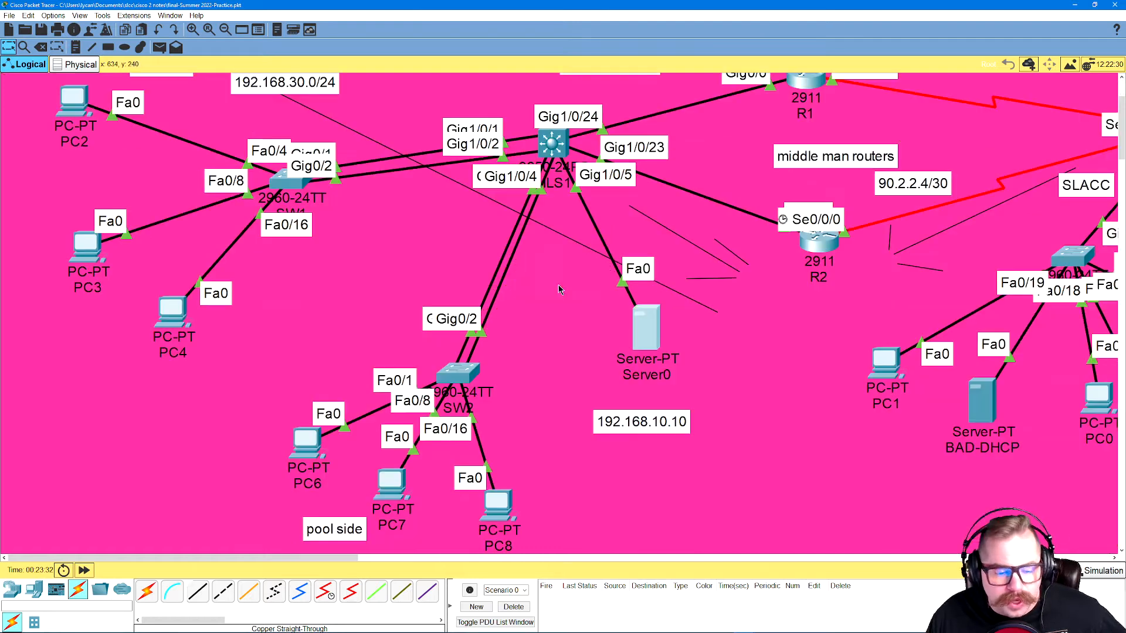
scroll(644, 340, up, 3)
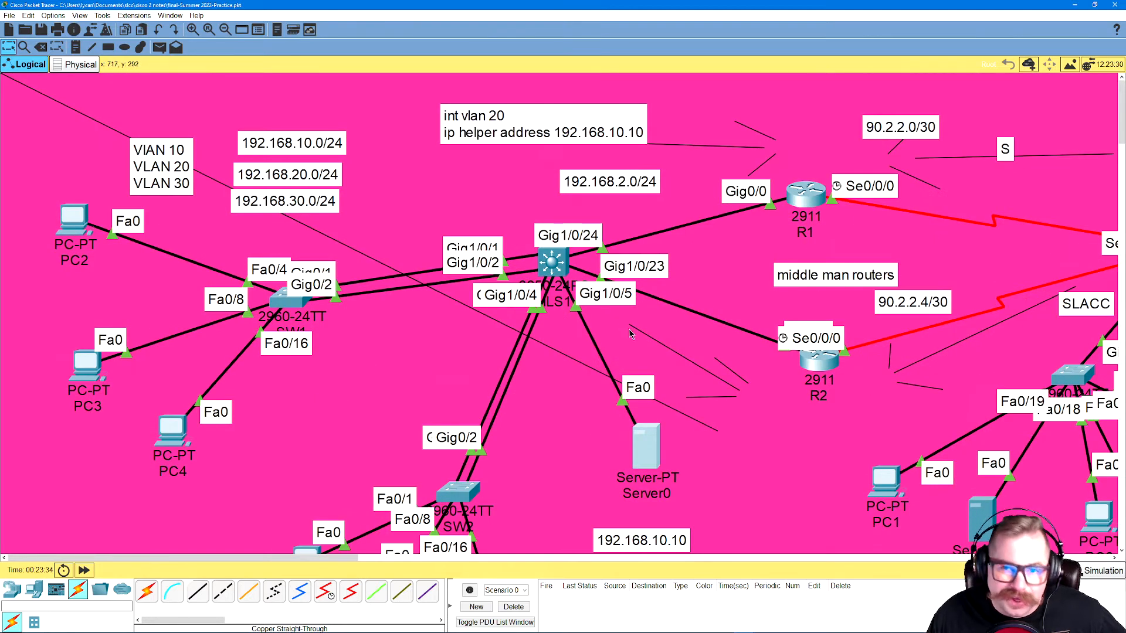
double_click(464, 136)
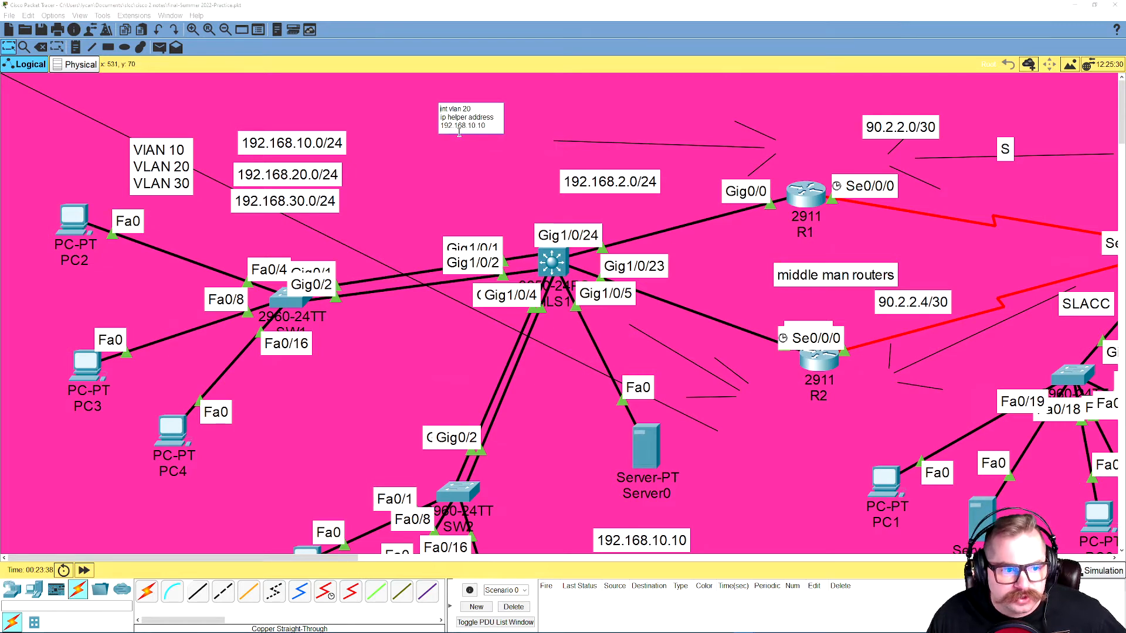
click(495, 149)
click(499, 139)
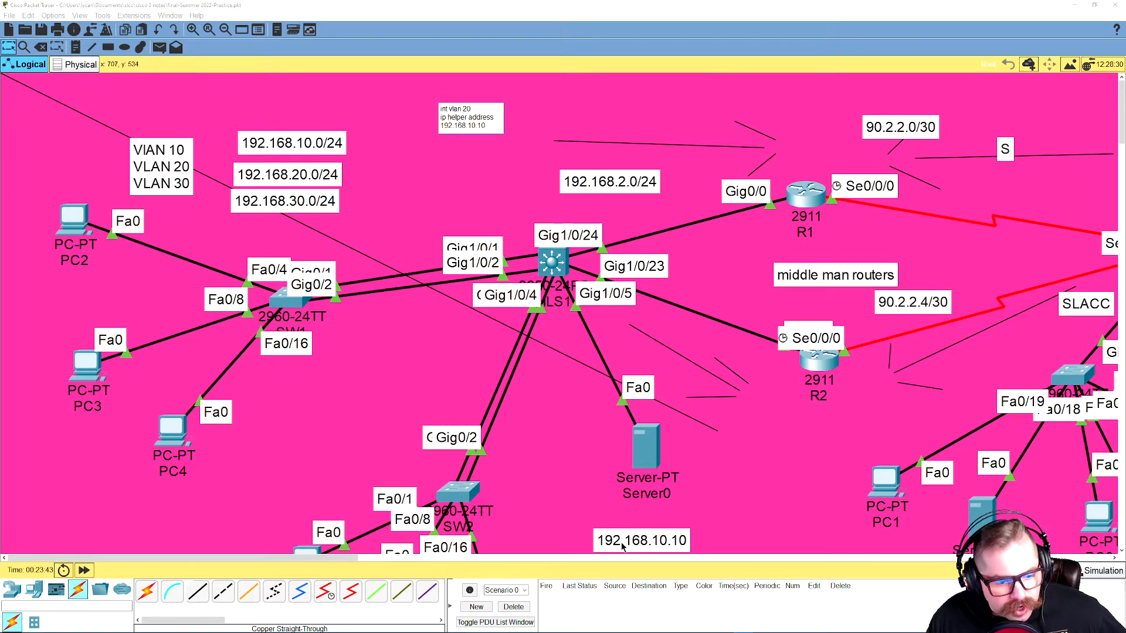
scroll(564, 276, down, 3)
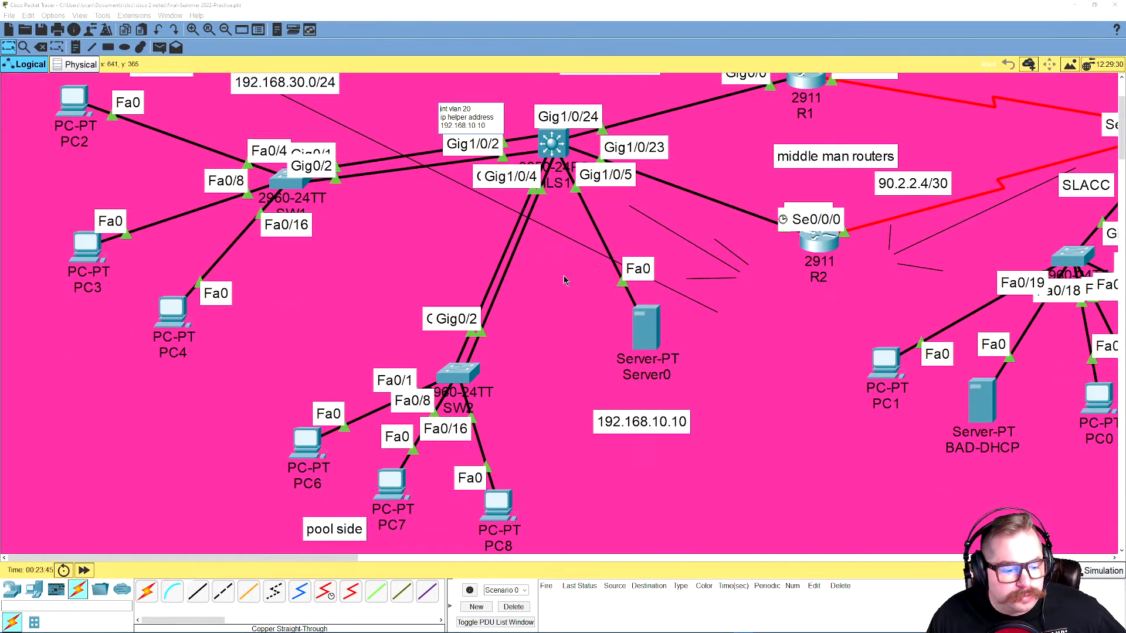
scroll(558, 253, up, 3)
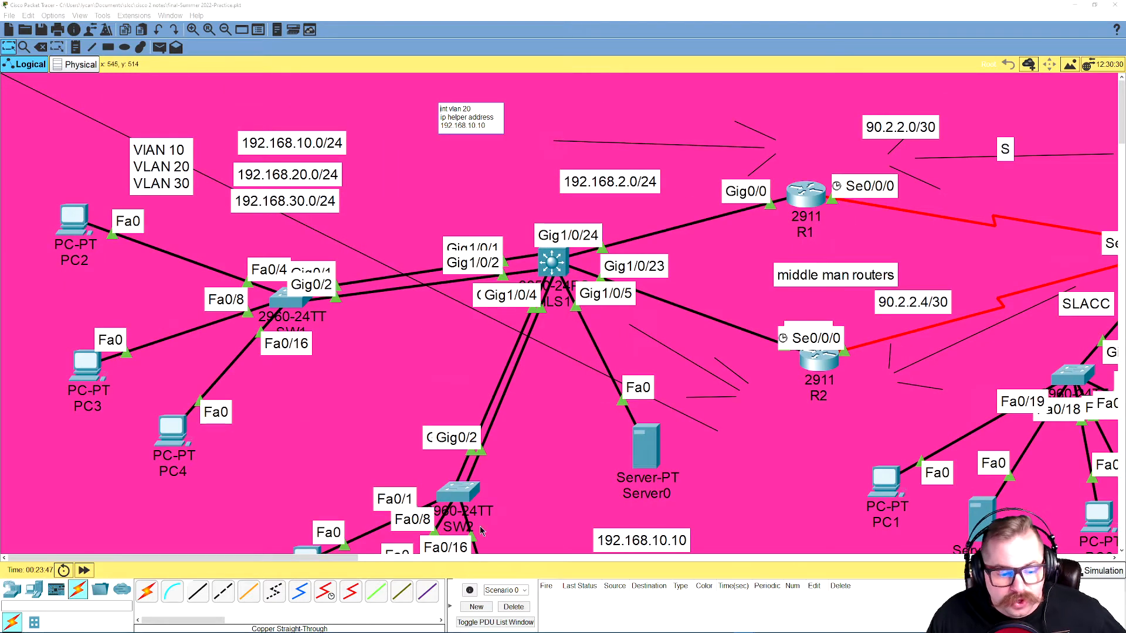
Line up routers R1 and R2 vertically by shifting R1 slightly right and R2 slightly left and down.
drag(304, 559, 406, 548)
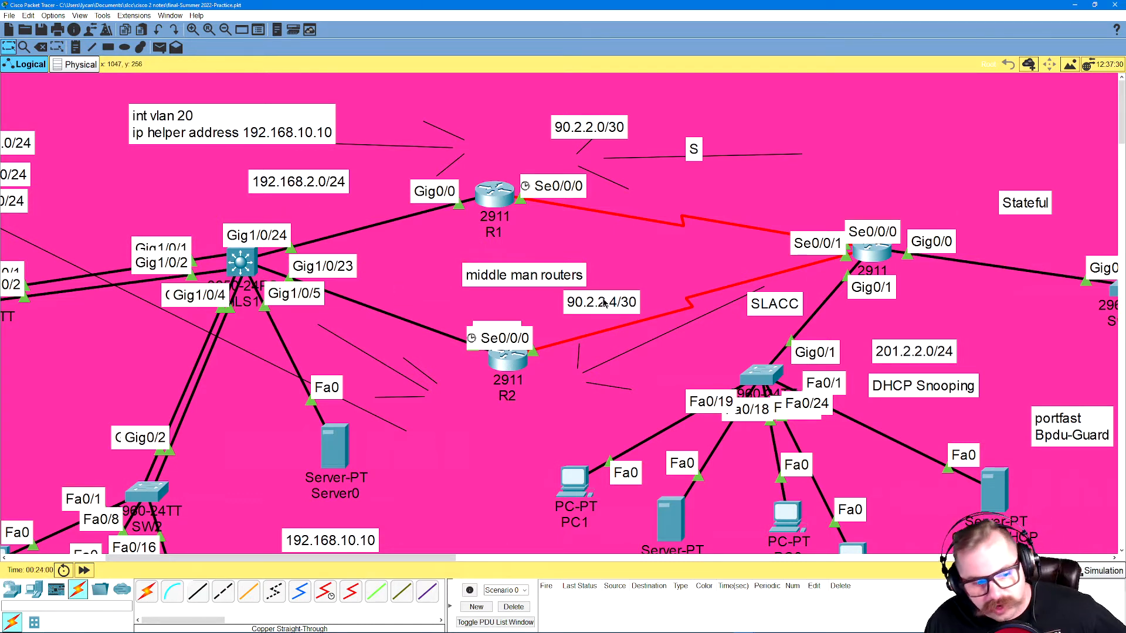
drag(501, 197, 509, 197)
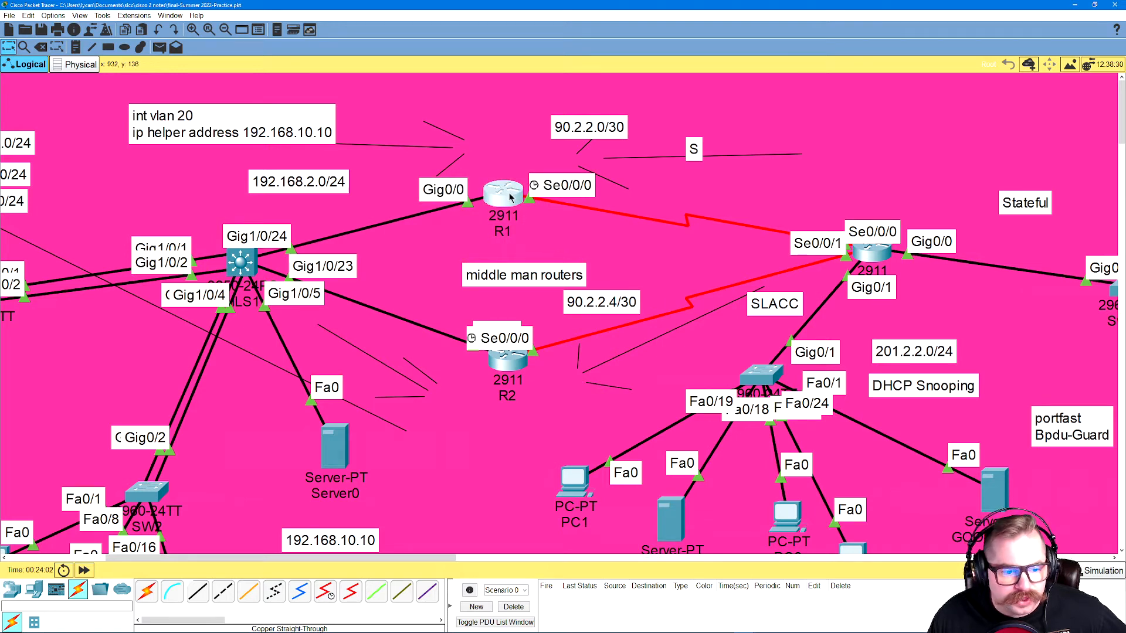
drag(515, 370, 510, 376)
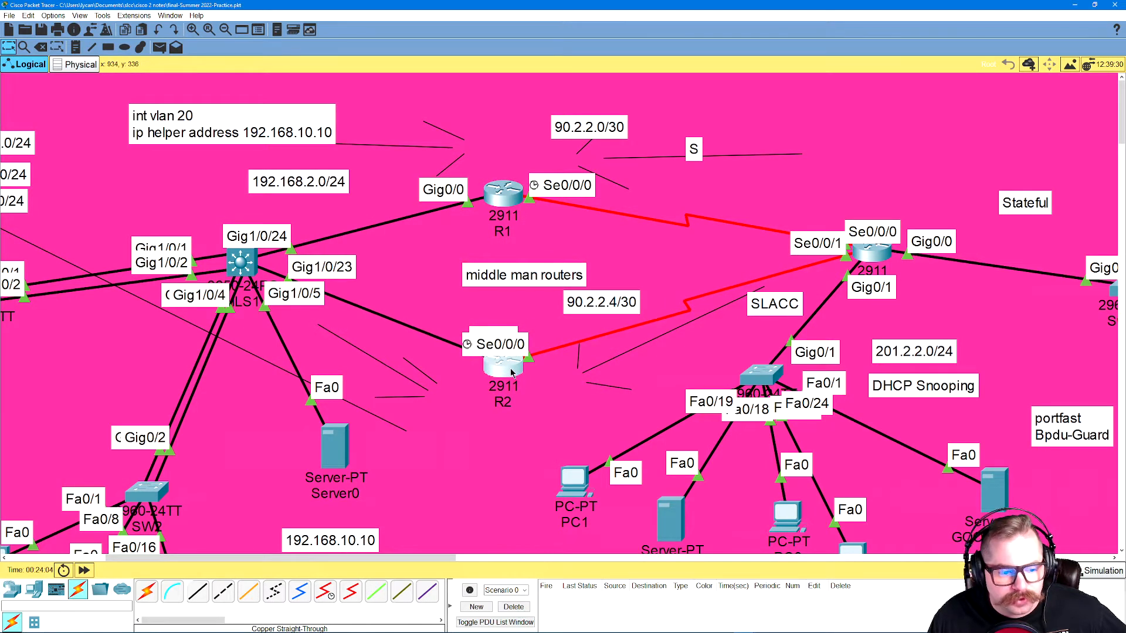
View router R2's command-line interface in an enlarged window, then close the device window.
click(511, 372)
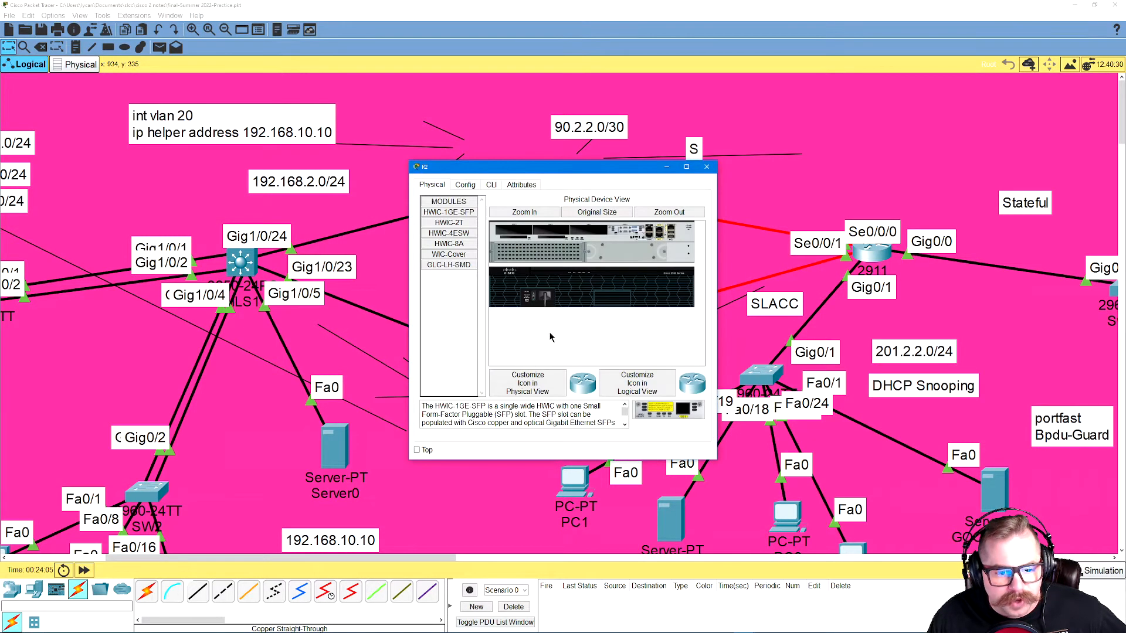
click(492, 185)
drag(713, 461, 885, 531)
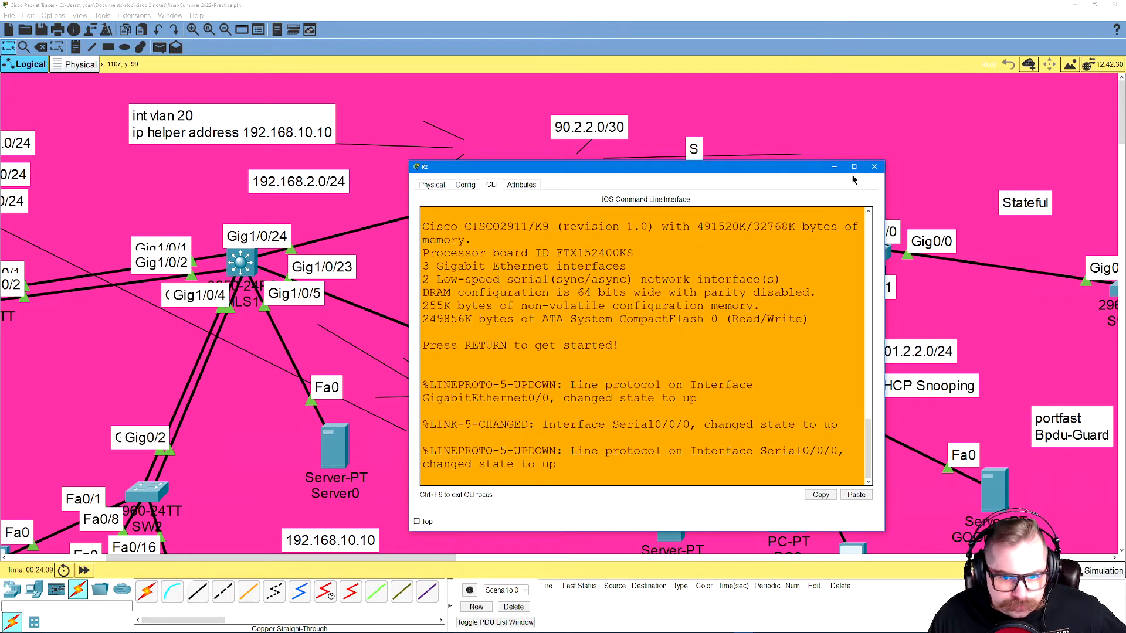
click(874, 167)
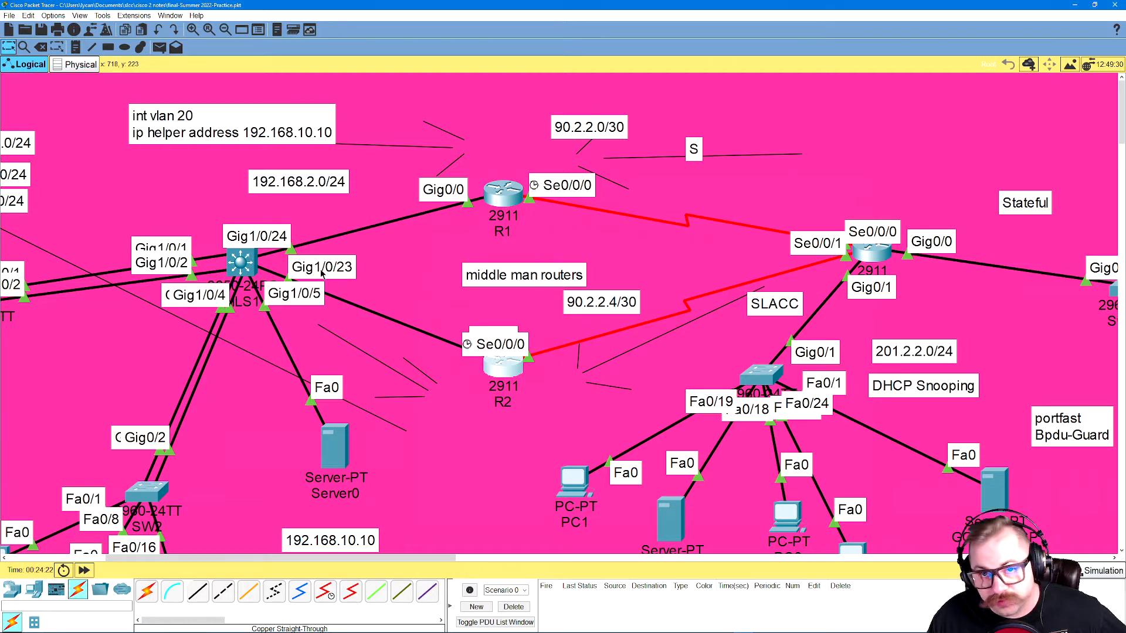
Shift the MLS1 switch slightly right and router R2 slightly down in the topology.
drag(239, 268, 237, 267)
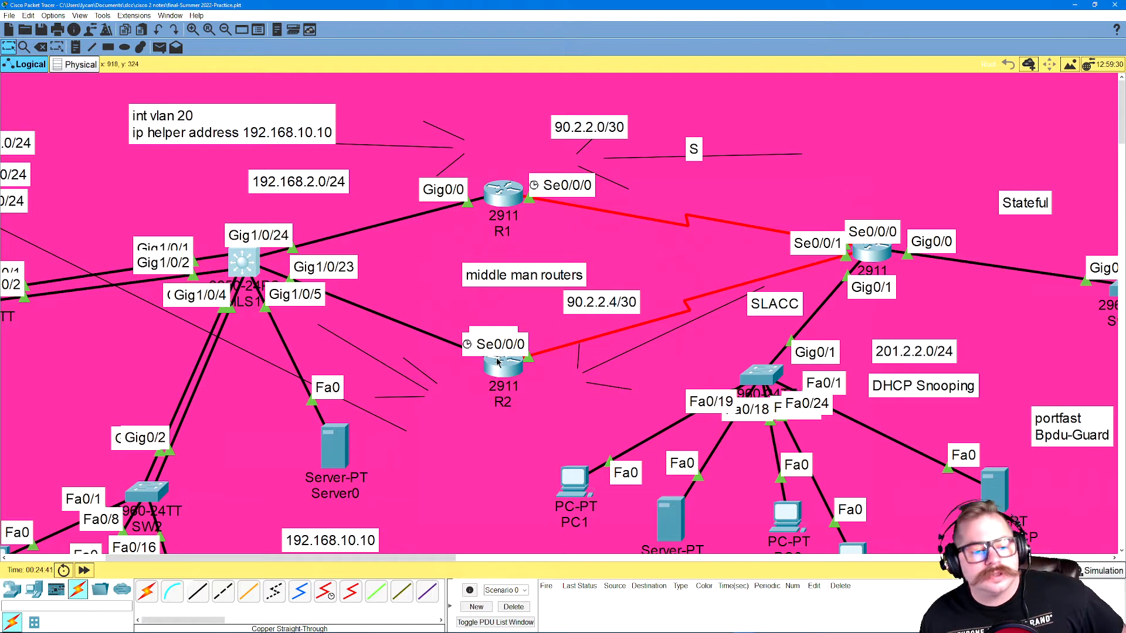
drag(496, 362, 499, 367)
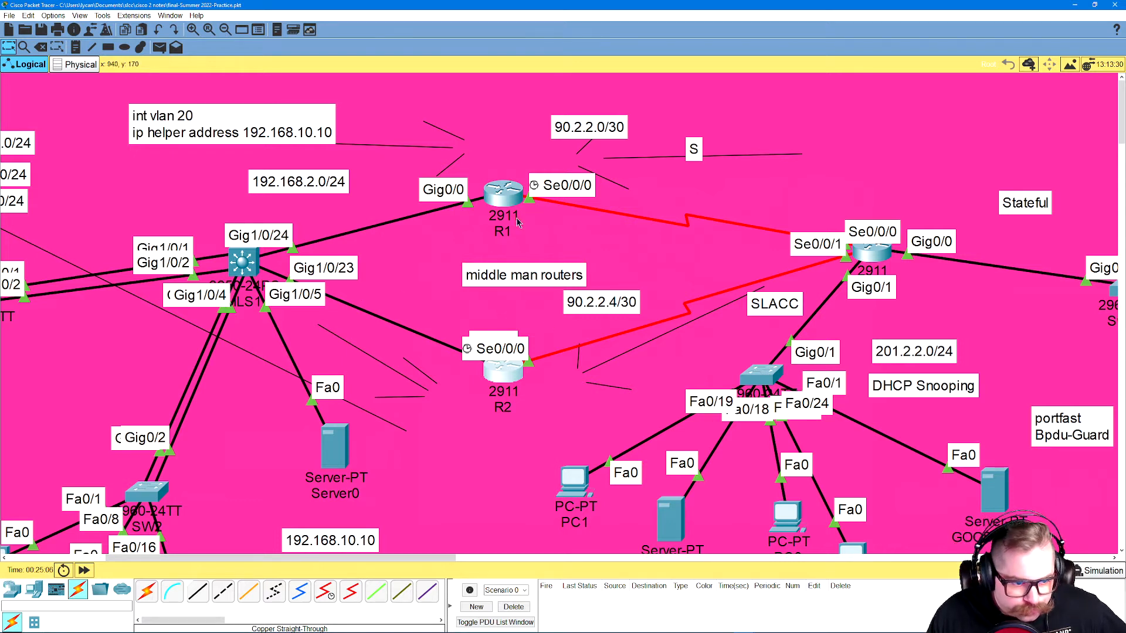
Shift routers R1 and R2 slightly right and move the 192.168.2.0/24, 90.2.2.0/30 and 90.2.2.4/30 labels closer to their links.
drag(511, 196, 523, 201)
drag(503, 381, 512, 380)
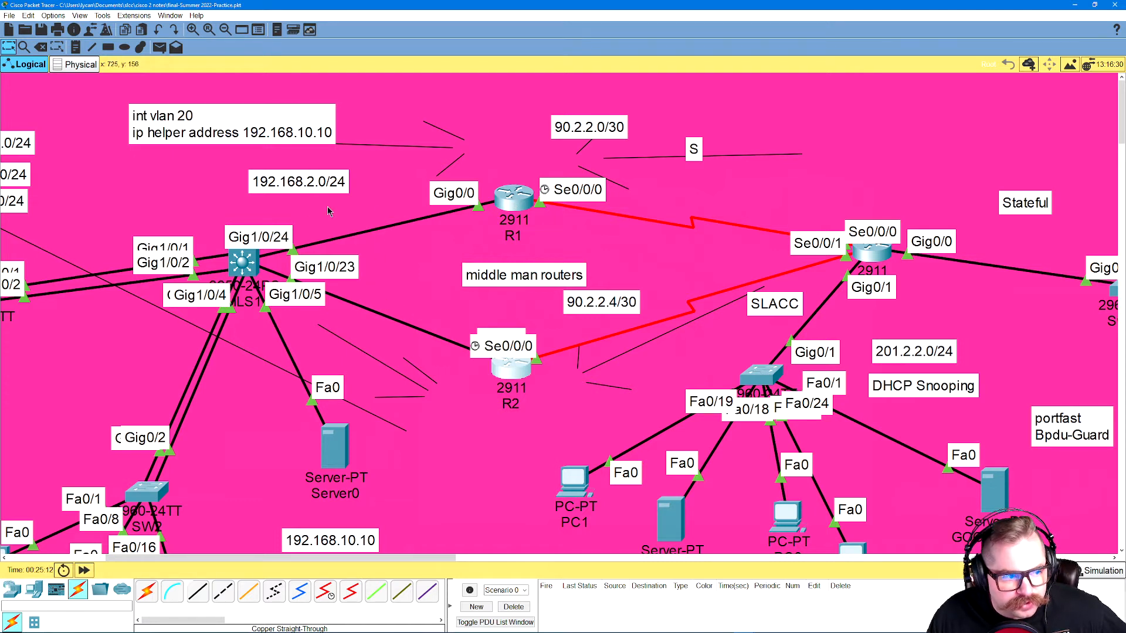
drag(316, 181, 353, 202)
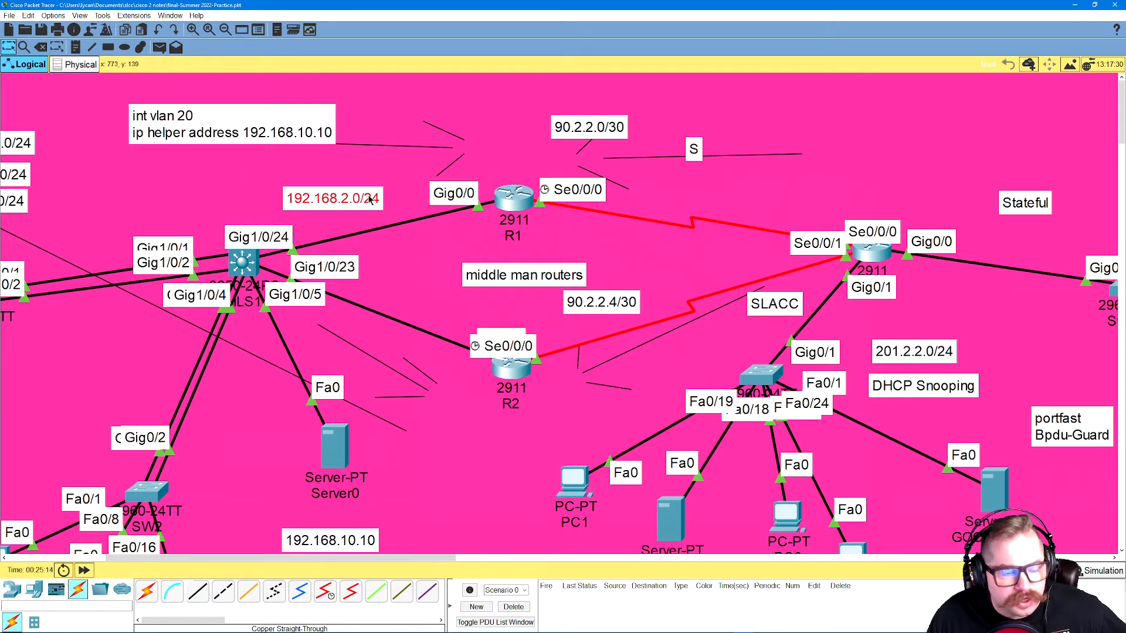
drag(591, 130, 684, 183)
drag(624, 300, 649, 295)
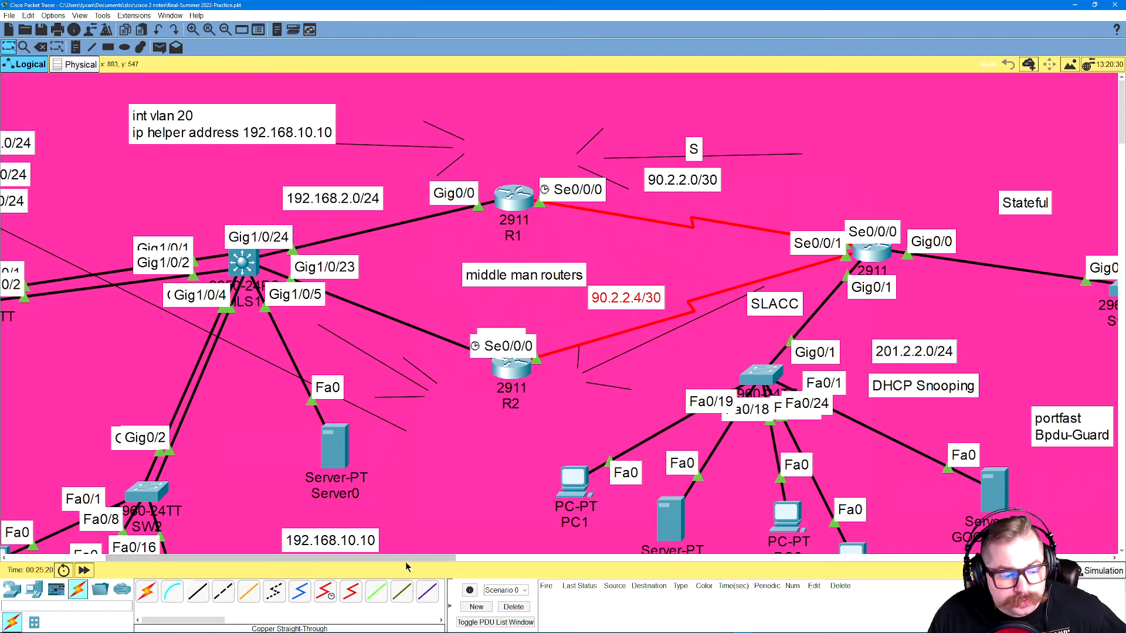
Examine the topology from SW2's pool side through the middle man routers to the network containing the BAD-DHCP and GOOD-DHCP servers.
drag(403, 558, 355, 554)
scroll(374, 495, down, 2)
scroll(378, 492, up, 1)
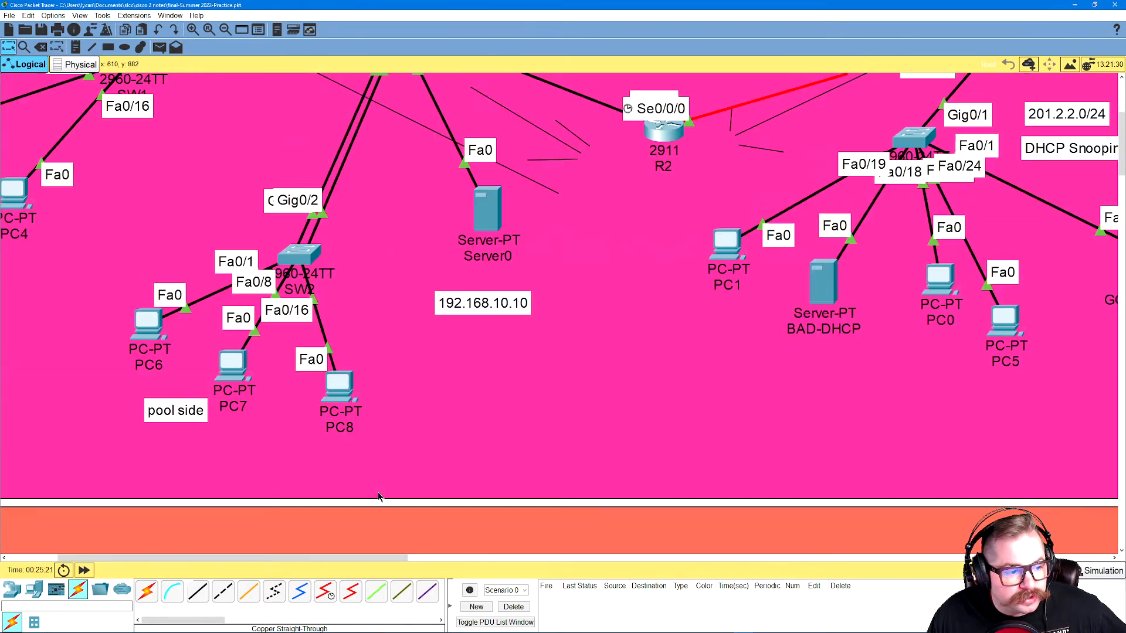
scroll(378, 492, up, 1)
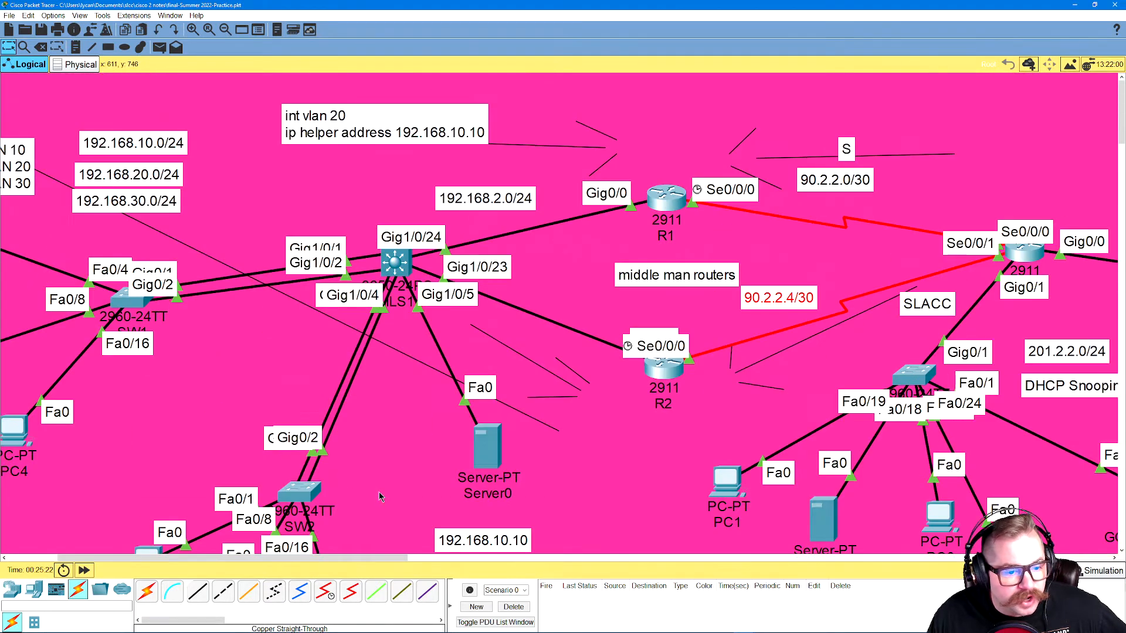
click(394, 553)
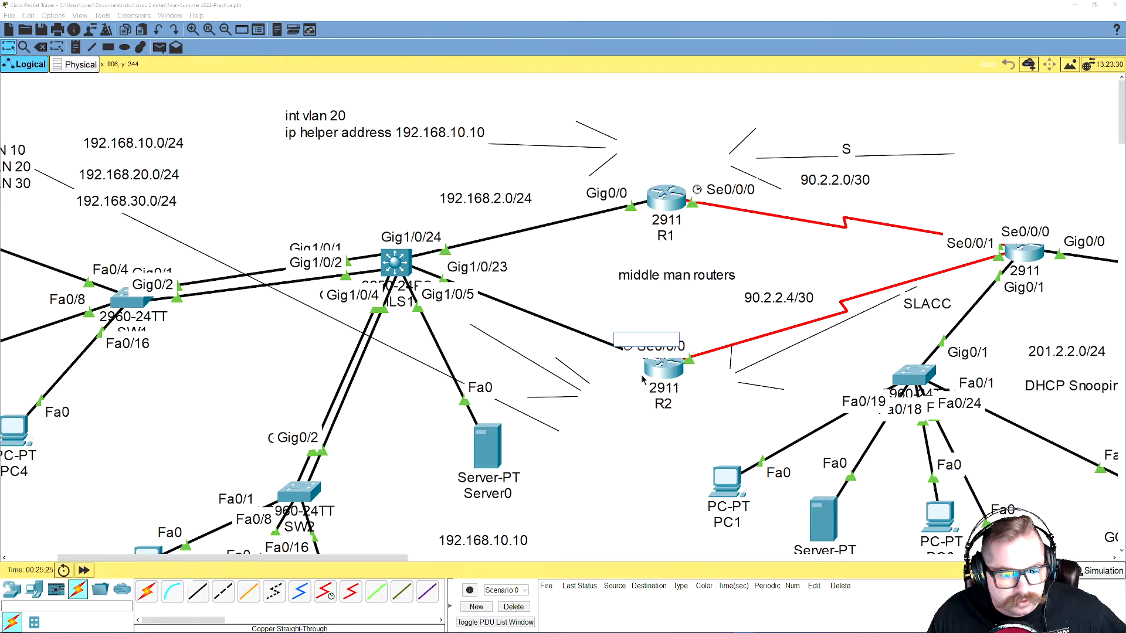
click(685, 275)
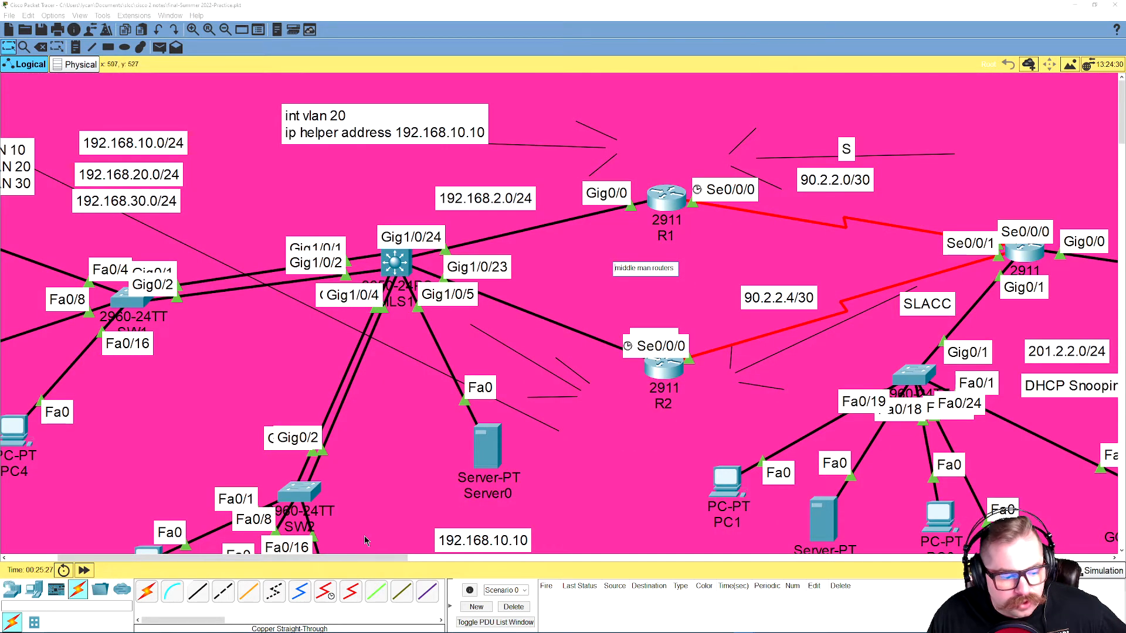
drag(356, 557, 485, 557)
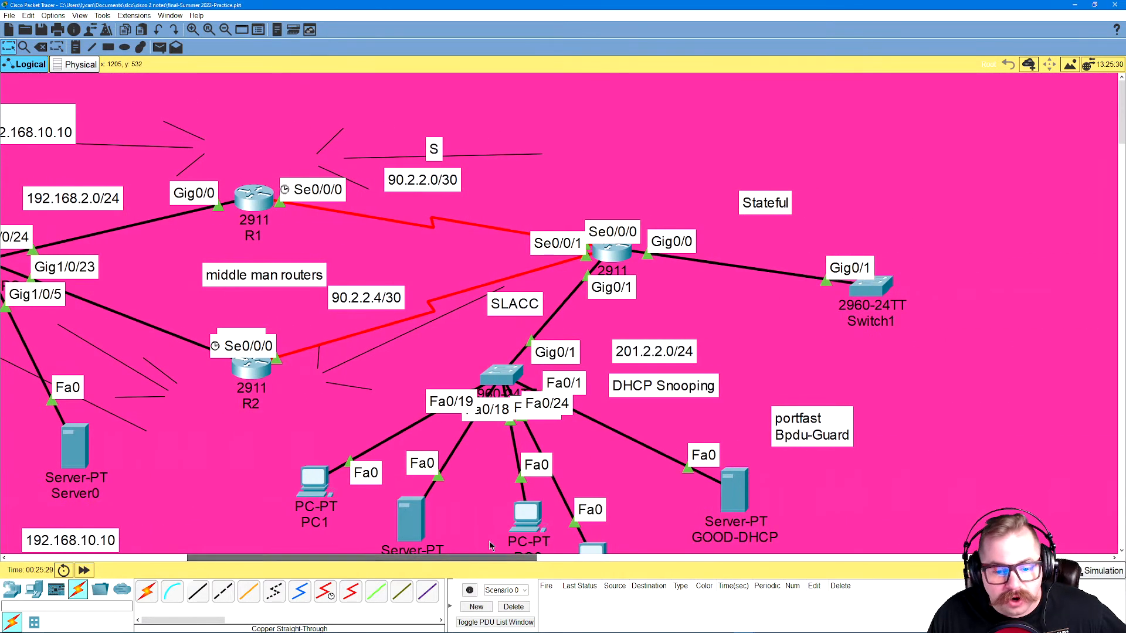
Move the DHCP Snooping label above the portfast/Bpdu-Guard note and shift the GOOD-DHCP and BAD-DHCP servers slightly down.
scroll(512, 507, down, 2)
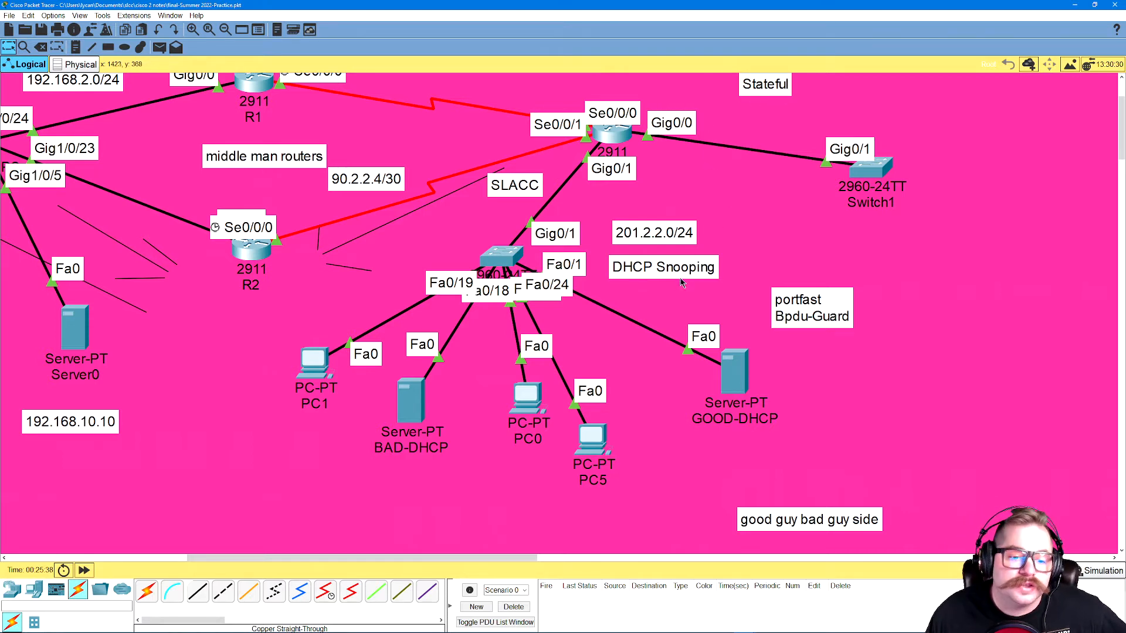
drag(682, 281, 817, 277)
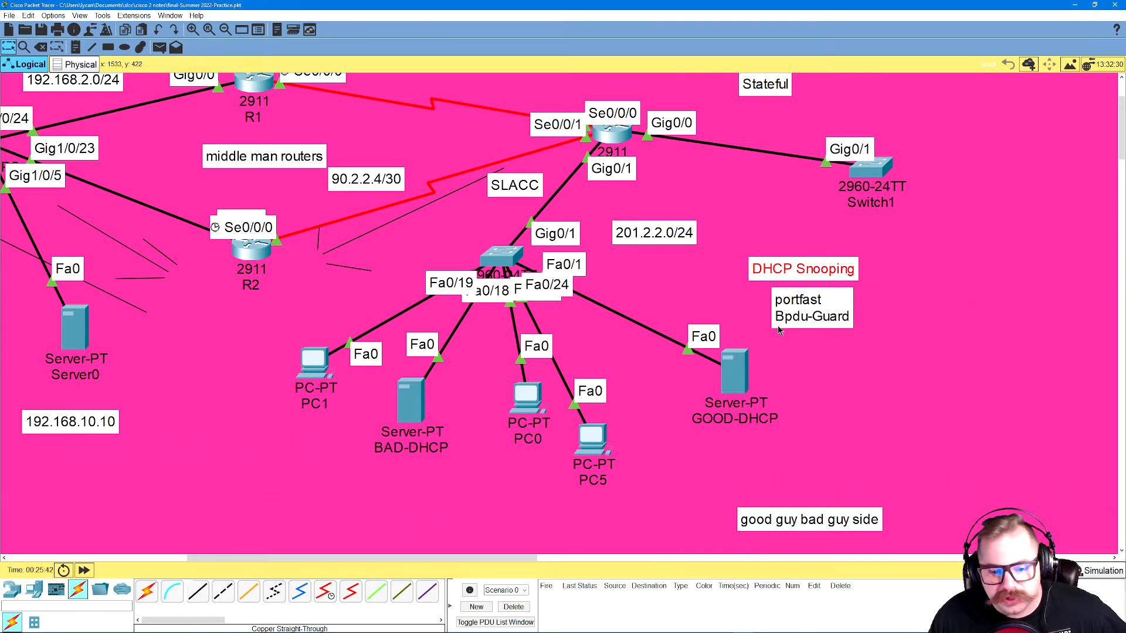
mouse_move(744, 375)
mouse_down()
mouse_move(736, 421)
mouse_move(753, 391)
mouse_up()
drag(419, 421, 438, 436)
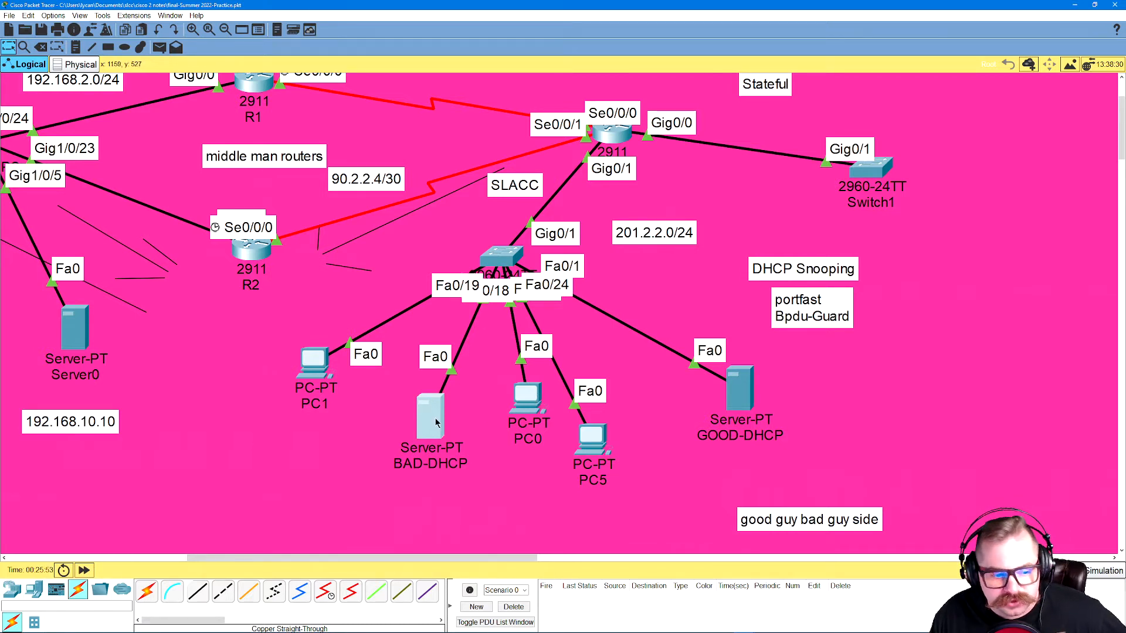
mouse_move(418, 418)
mouse_down()
mouse_move(406, 440)
mouse_move(411, 426)
mouse_up()
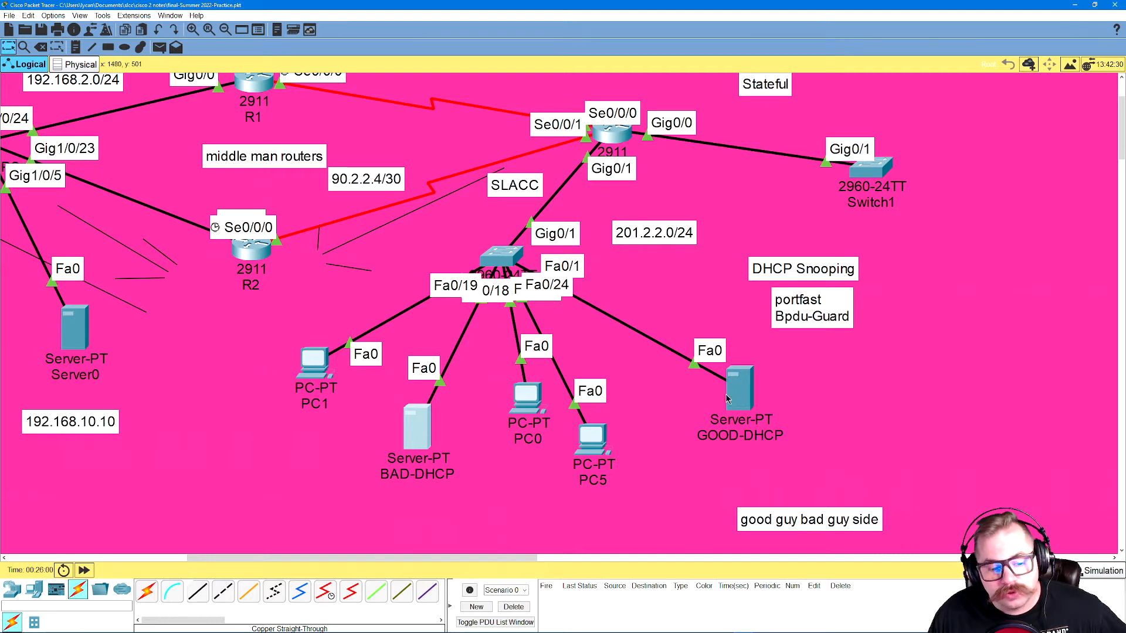
Spread PC0 and PC5 apart between the two DHCP servers, with PC0 lower and PC5 farther right.
drag(583, 449, 608, 423)
drag(539, 411, 525, 447)
drag(625, 414, 637, 429)
Check PC0's IP configuration to see which DHCP server supplied its address, and close the device window.
click(513, 433)
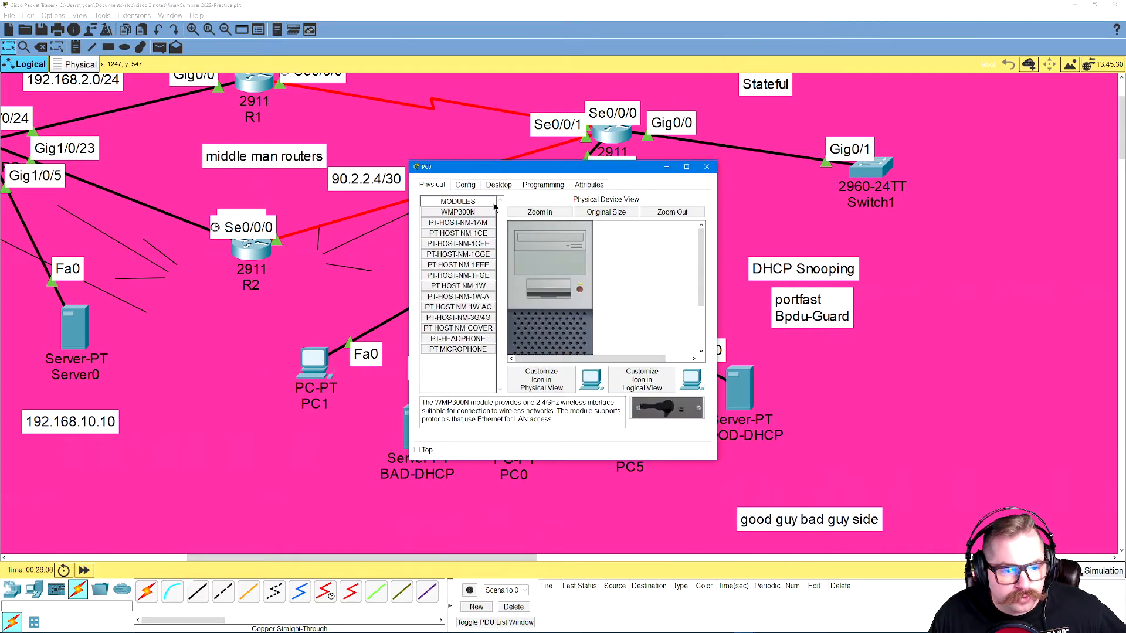
click(499, 184)
click(466, 221)
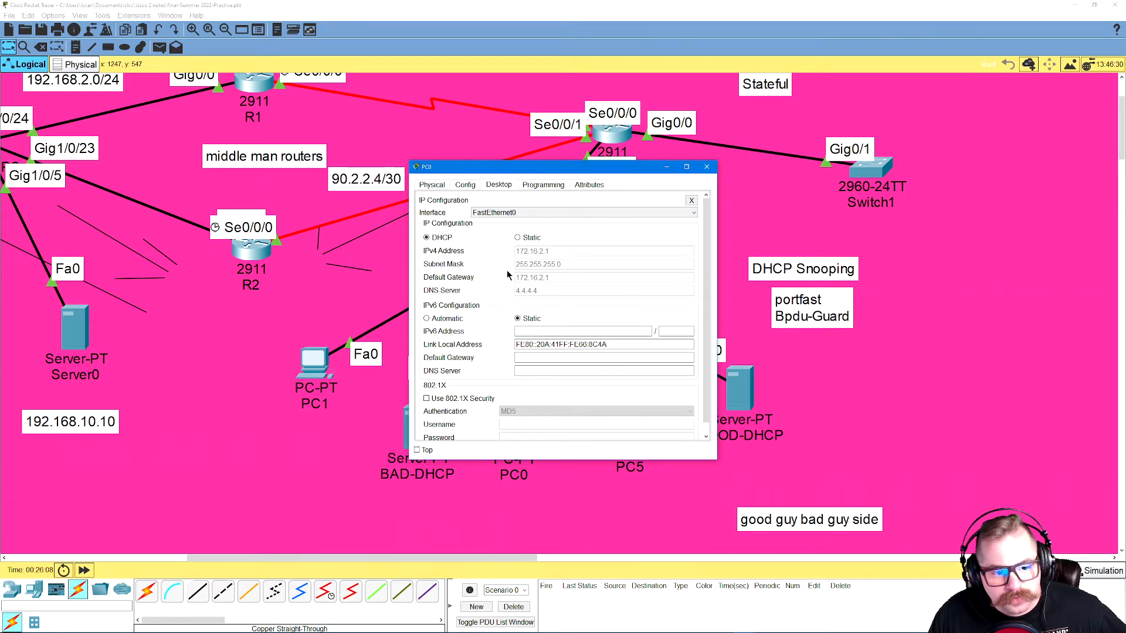
click(707, 167)
Check PC5's IP configuration, including its gateway and DNS server, and close the device window.
click(633, 422)
click(498, 184)
click(458, 219)
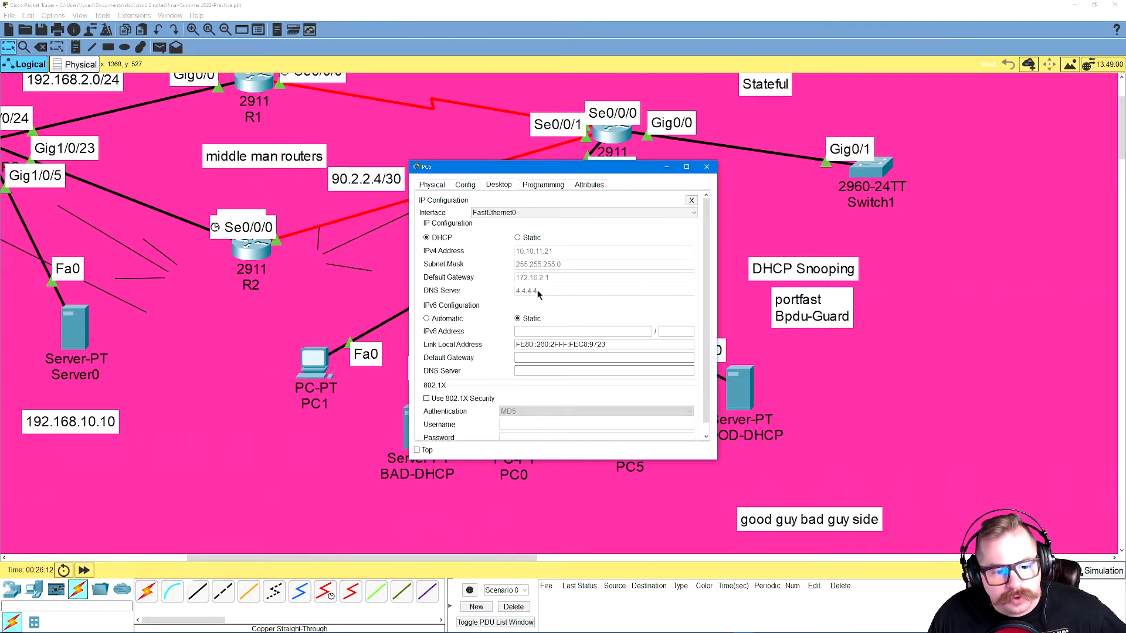
click(707, 166)
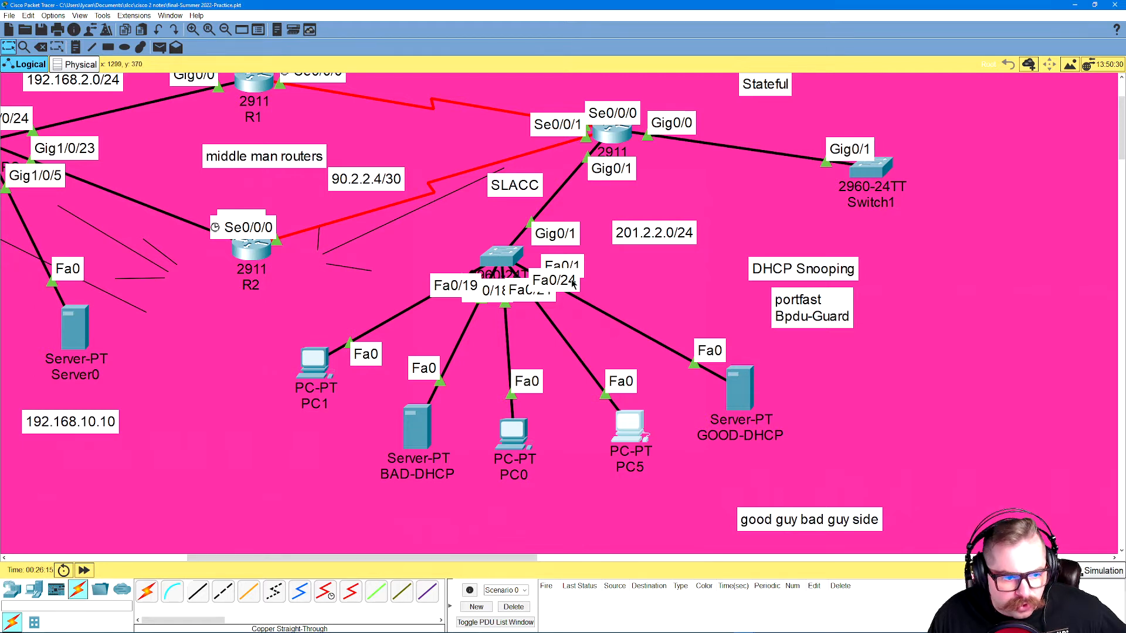
Check PC1's DHCP-assigned IP configuration and close the device window.
click(315, 365)
click(499, 184)
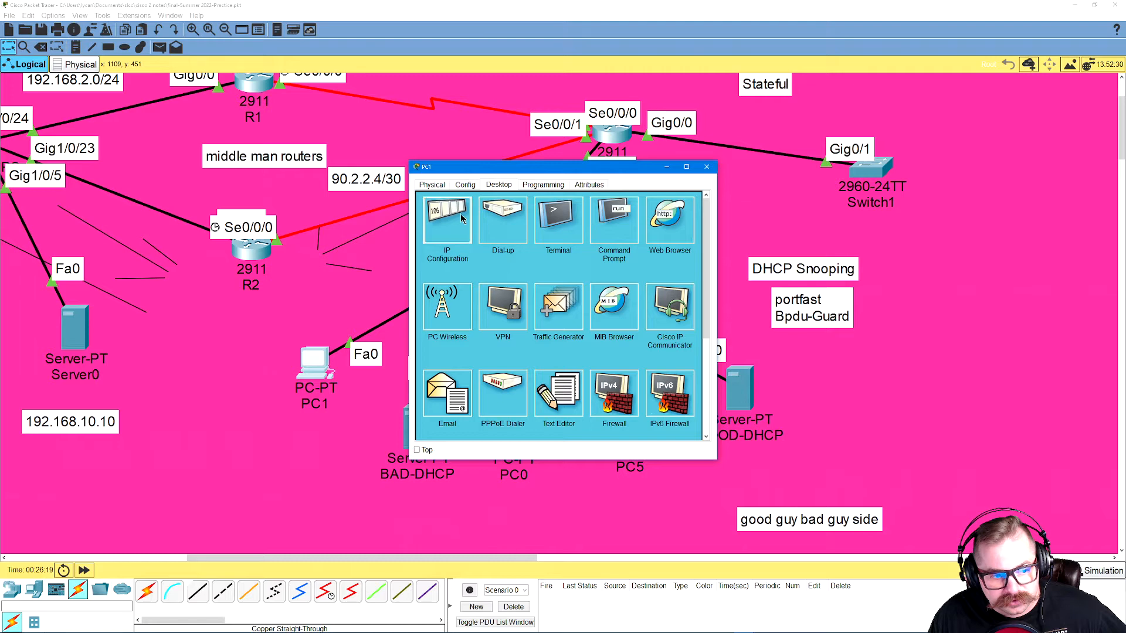
click(475, 248)
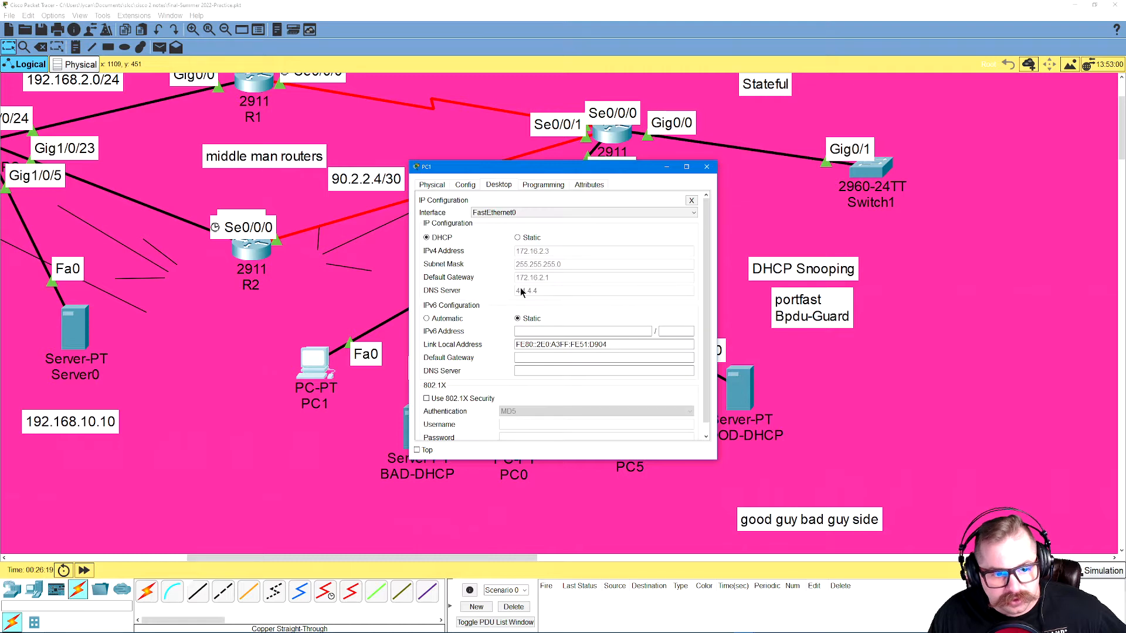
click(706, 166)
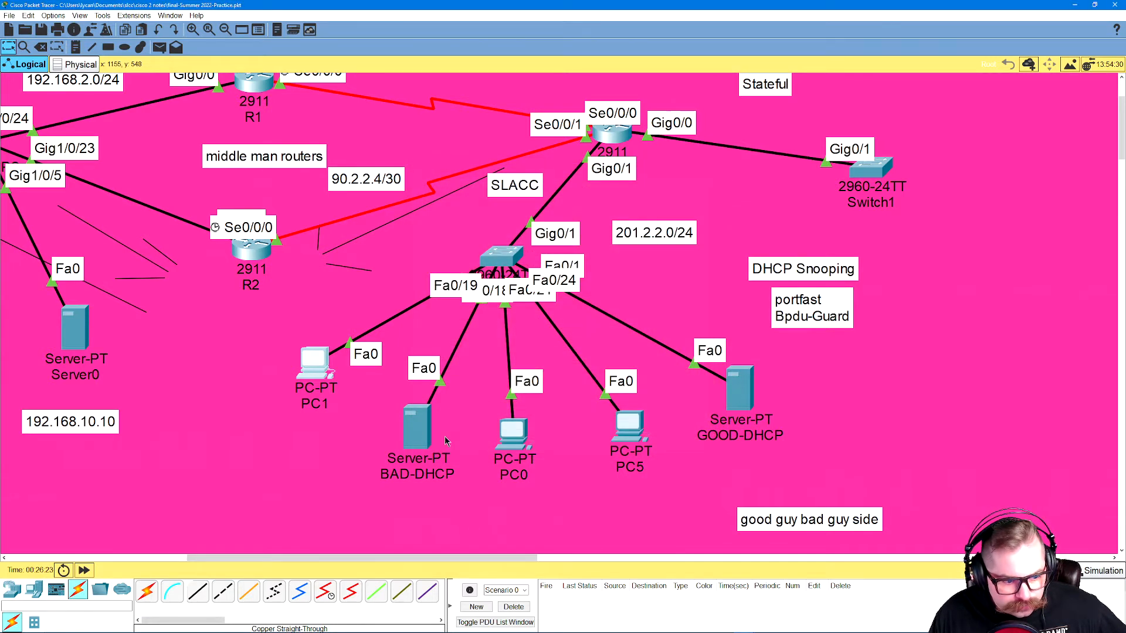
Examine the DHCP service settings and serverPool on the BAD-DHCP server in an enlarged window, and close it.
click(415, 430)
click(491, 184)
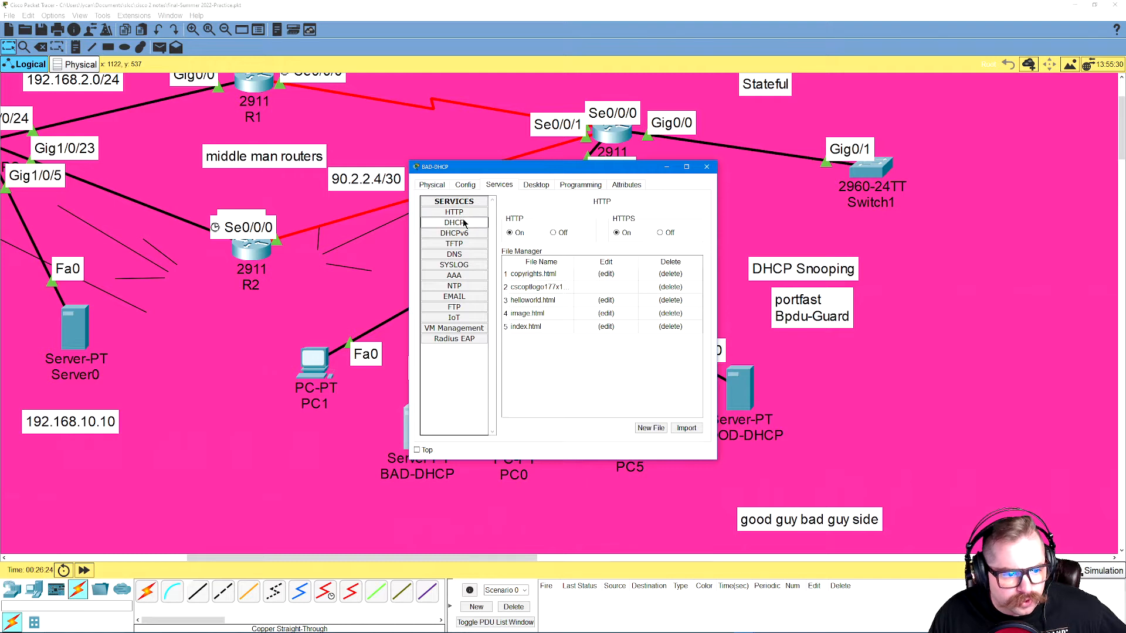
click(469, 223)
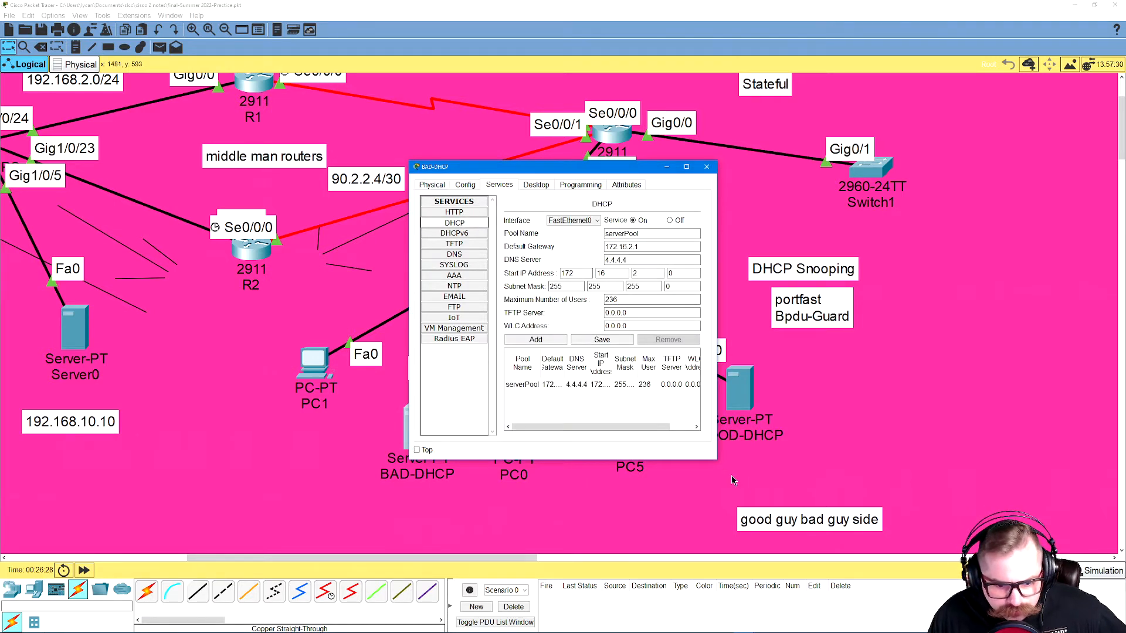
drag(718, 463, 836, 489)
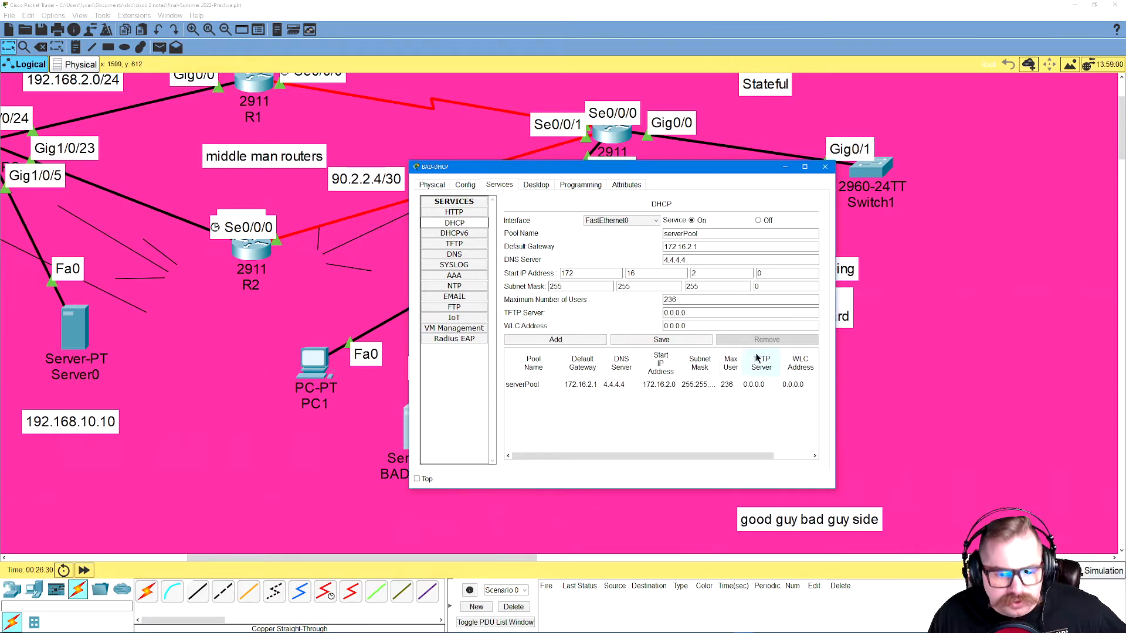
click(824, 168)
Compare PC1's IP configuration with the BAD-DHCP server's address pool, and close the window.
click(306, 356)
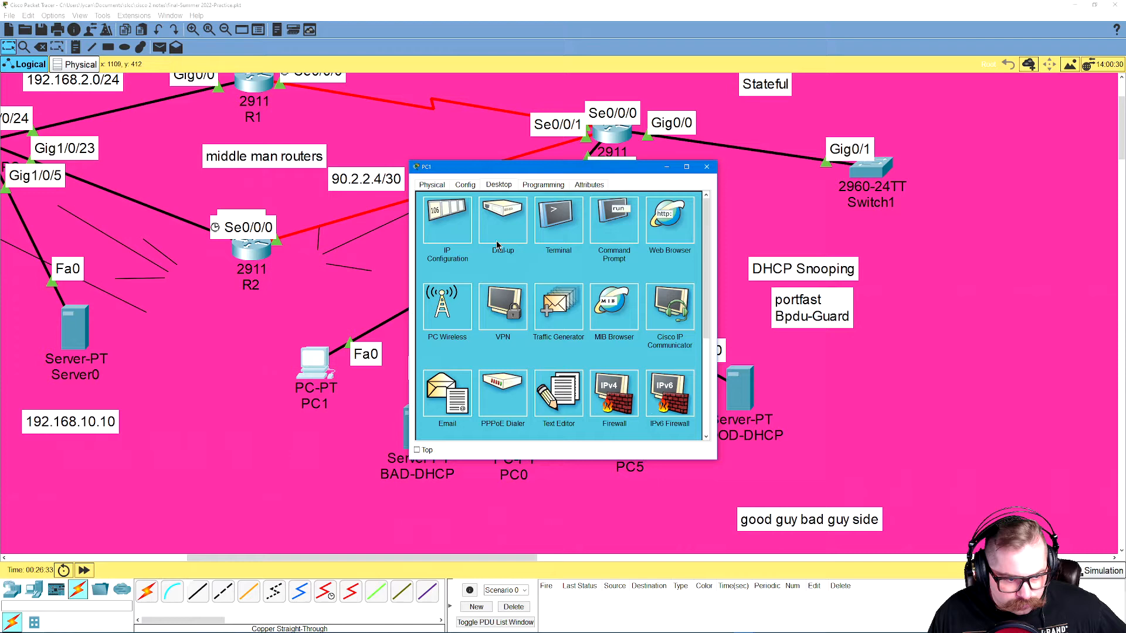
click(452, 240)
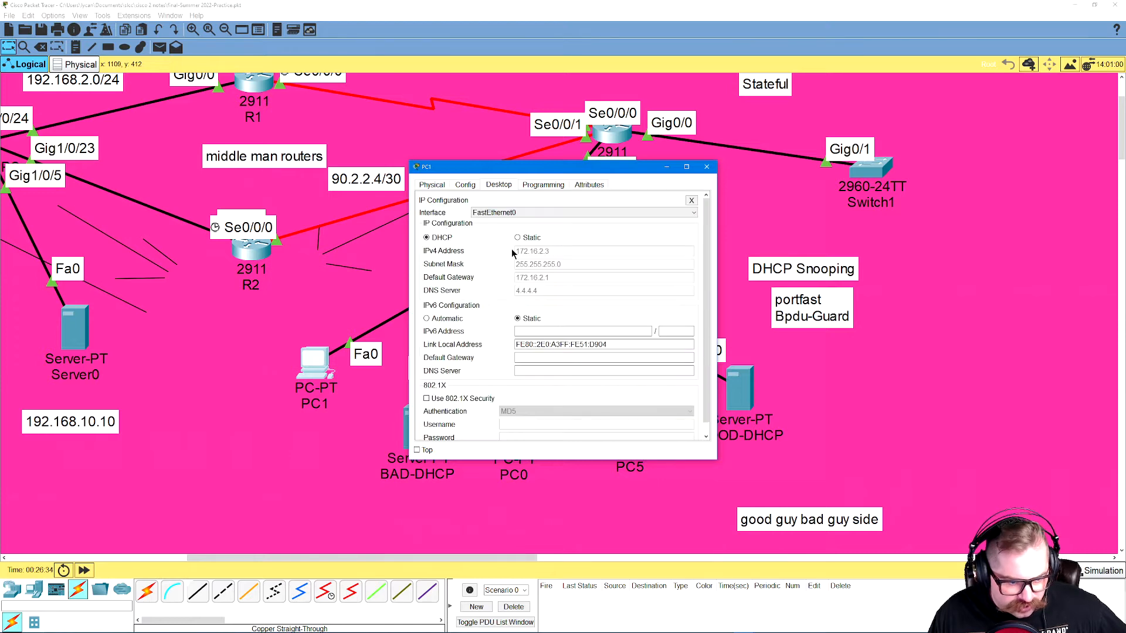
click(706, 167)
Renew PC0's IPv4 address by switching its IP configuration to Static and back to DHCP, and close the device window.
click(515, 441)
click(469, 219)
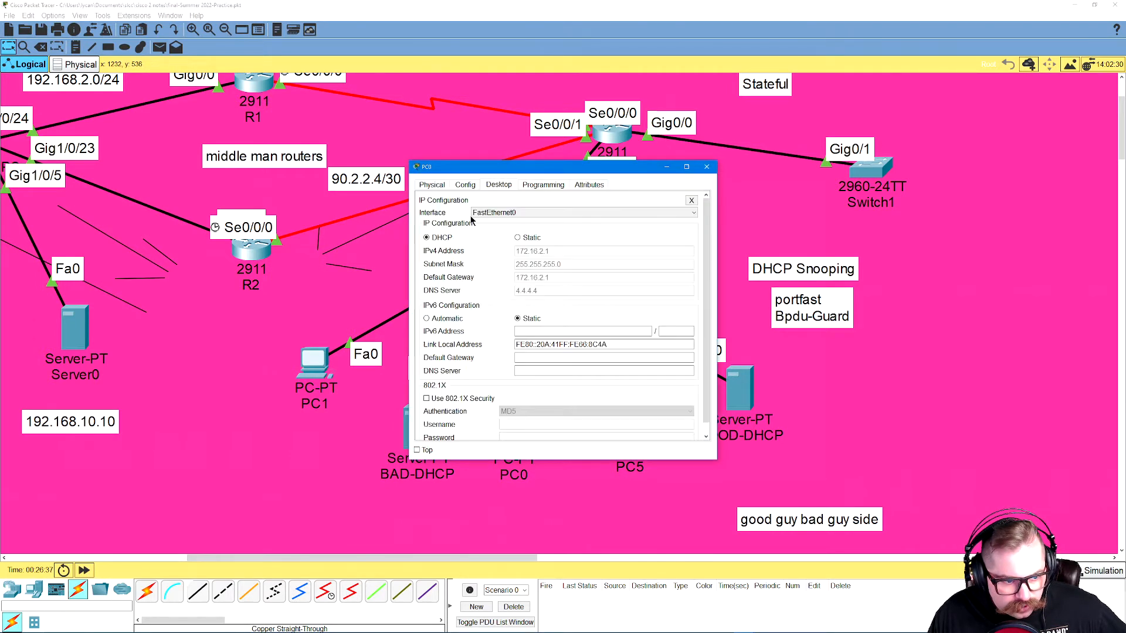
click(517, 238)
click(440, 238)
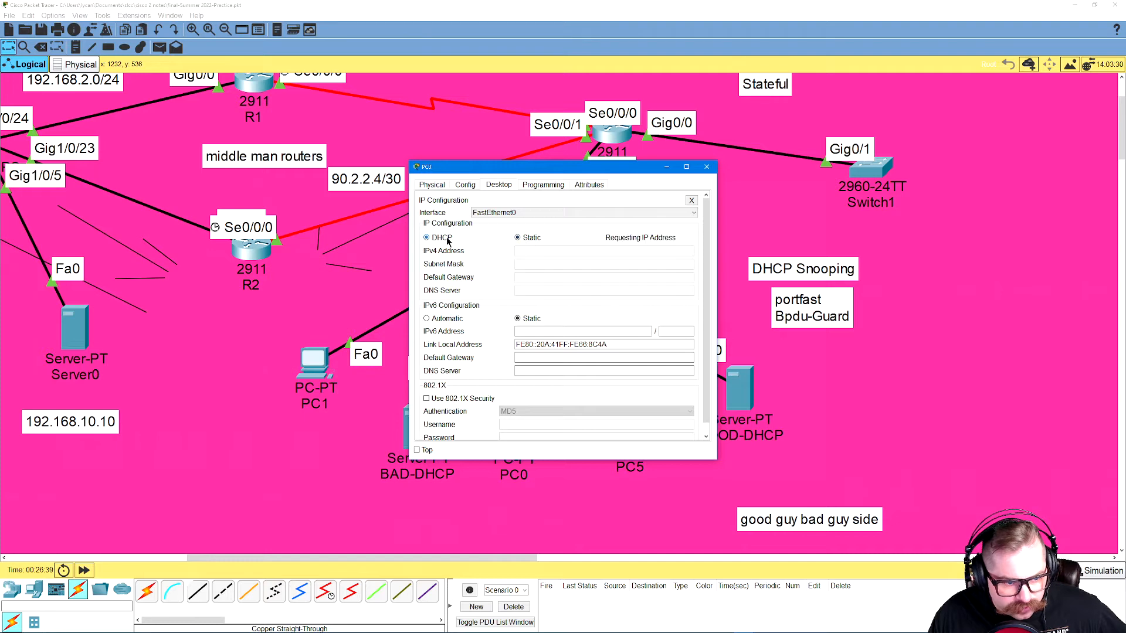
drag(614, 171, 301, 184)
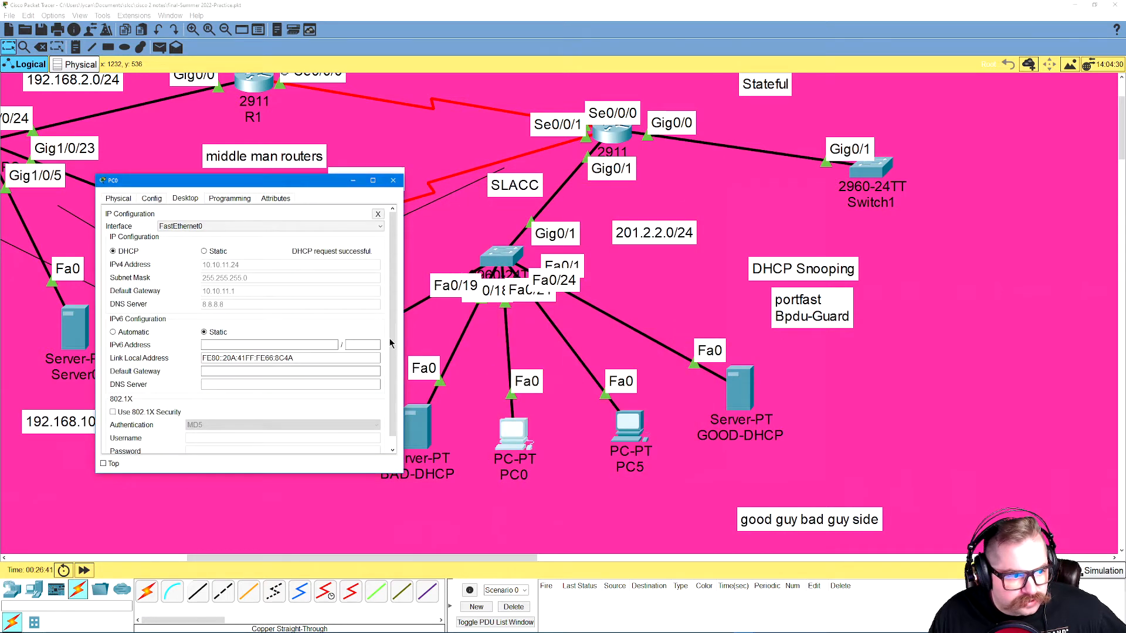
click(392, 180)
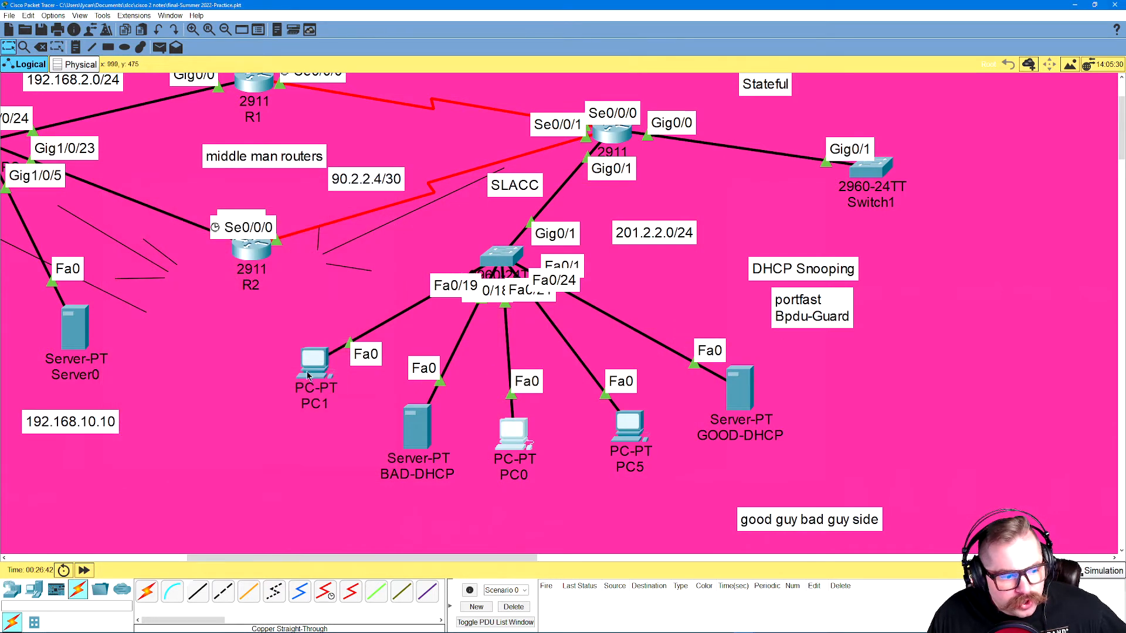
Renew PC1's IPv4 address by switching its IP configuration to Static and back to DHCP.
click(315, 364)
click(459, 220)
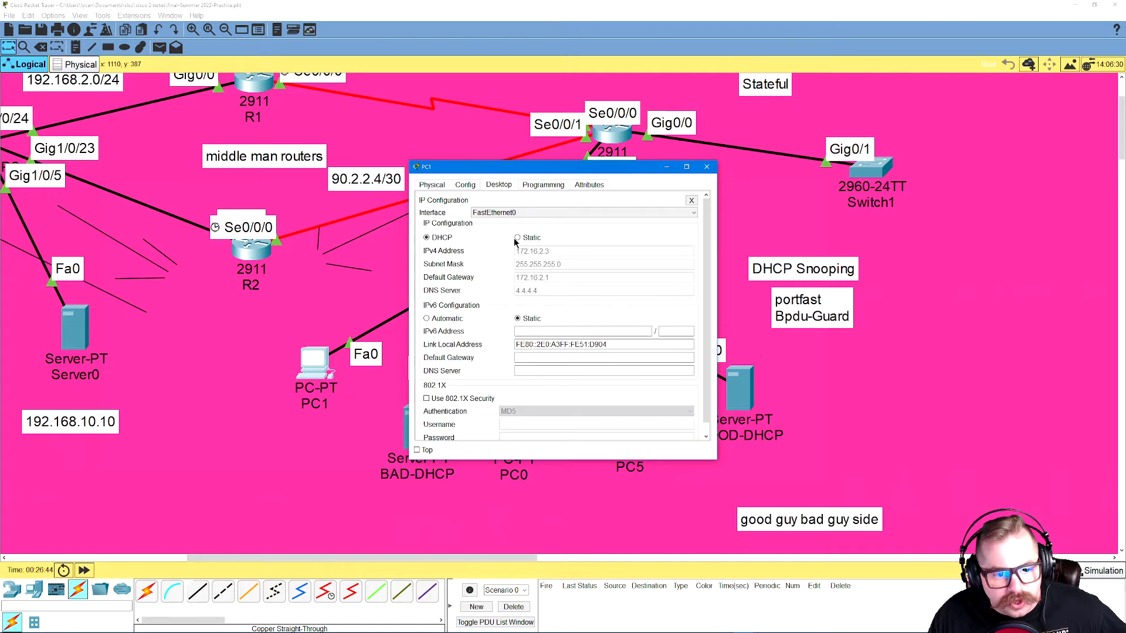
click(517, 237)
click(440, 238)
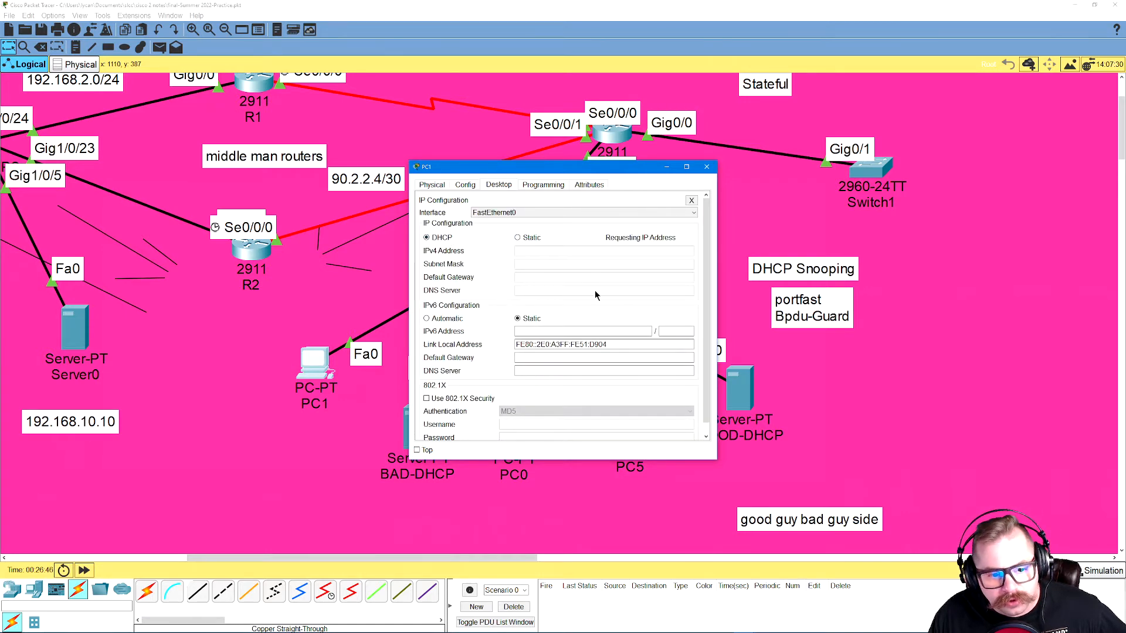
drag(602, 168, 237, 224)
Renew PC5's IPv4 address twice by toggling between Static and DHCP, close its window, and shift PC5 slightly down level with PC0.
click(632, 423)
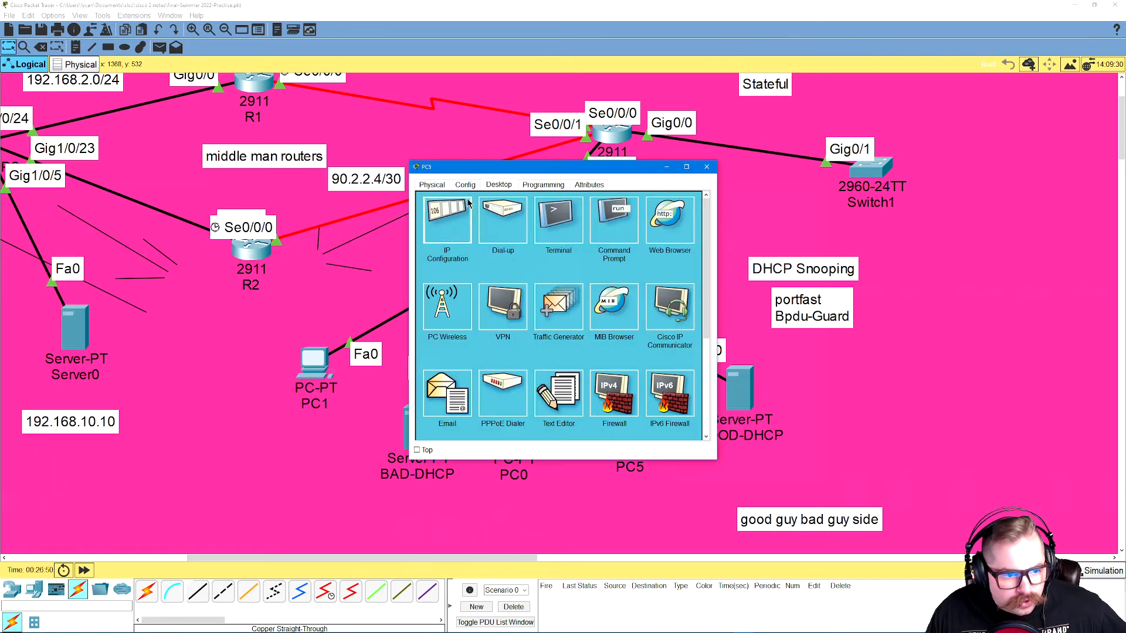
click(447, 223)
click(518, 238)
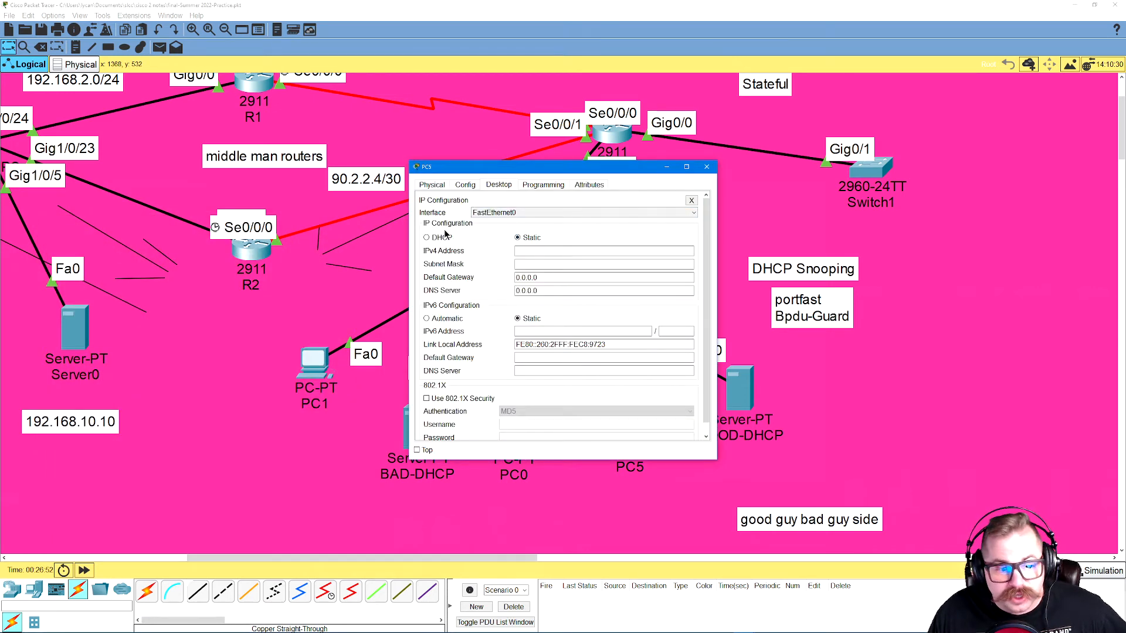
click(443, 237)
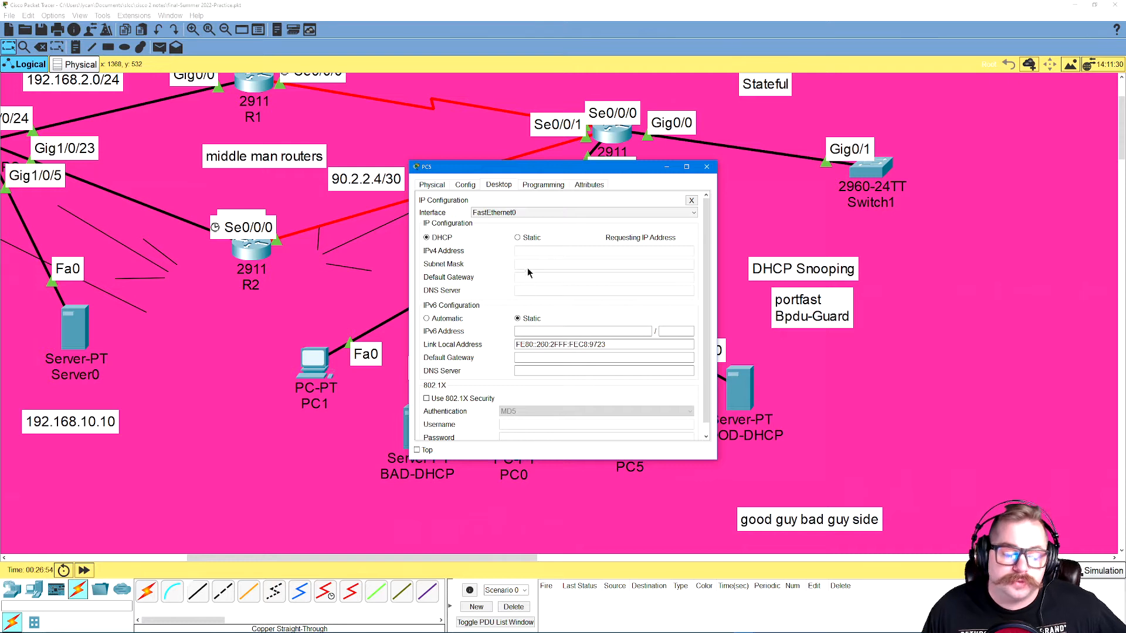
click(518, 238)
click(446, 238)
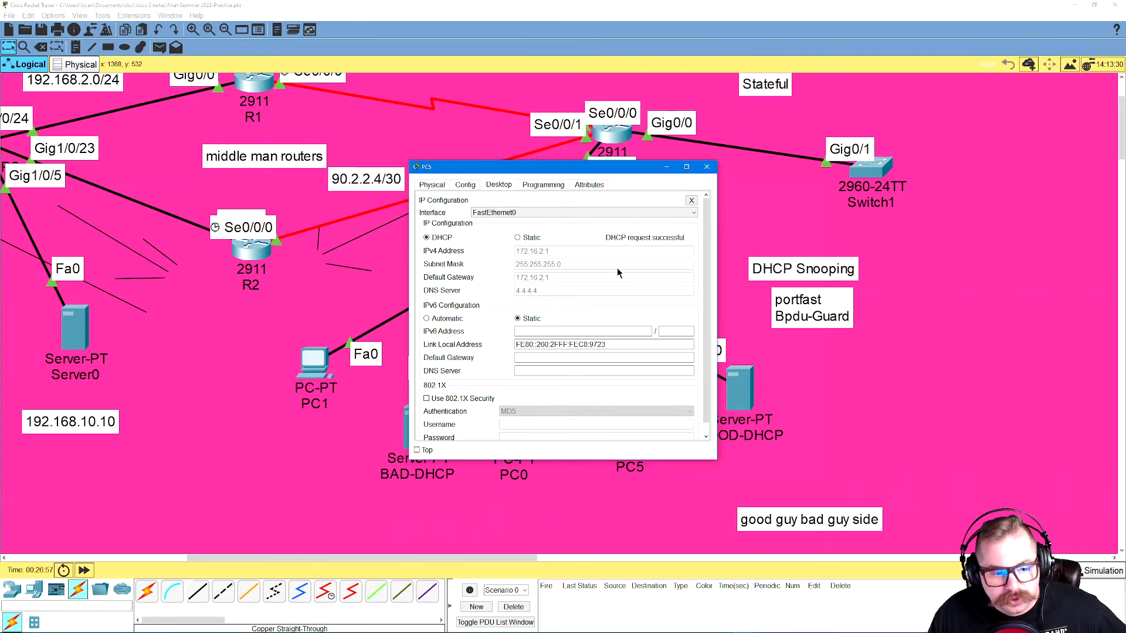
click(707, 166)
mouse_move(626, 417)
mouse_down()
mouse_move(602, 423)
mouse_move(633, 423)
mouse_move(613, 399)
mouse_move(632, 427)
mouse_move(621, 436)
mouse_up()
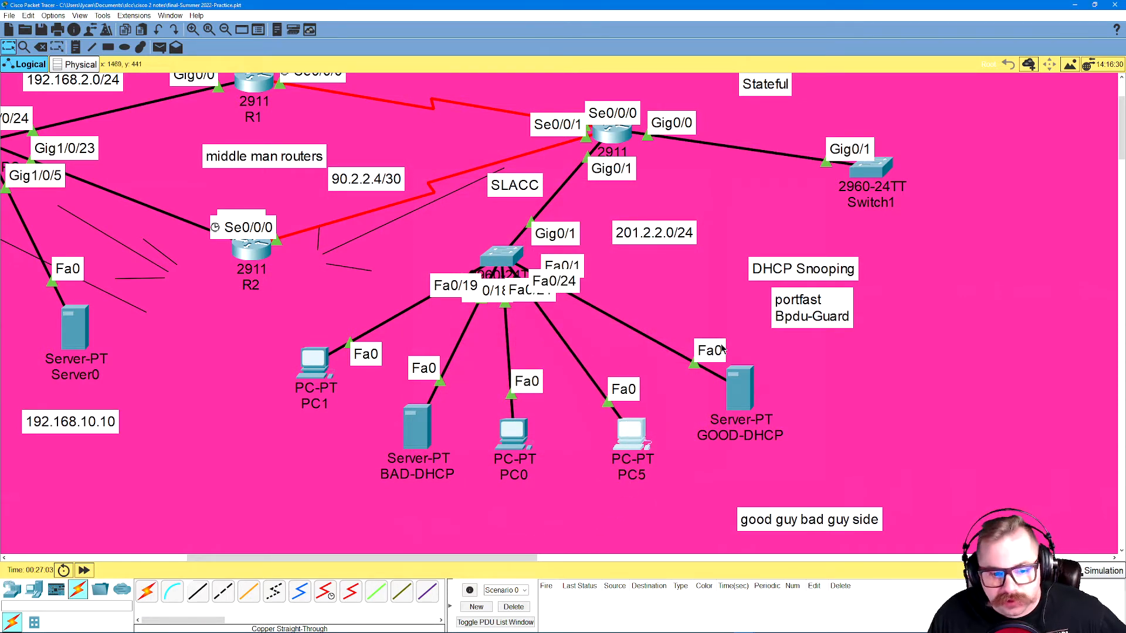
Shift Switch1 slightly up and left, and place two PCs to its right, one above and one below its level.
scroll(673, 365, up, 3)
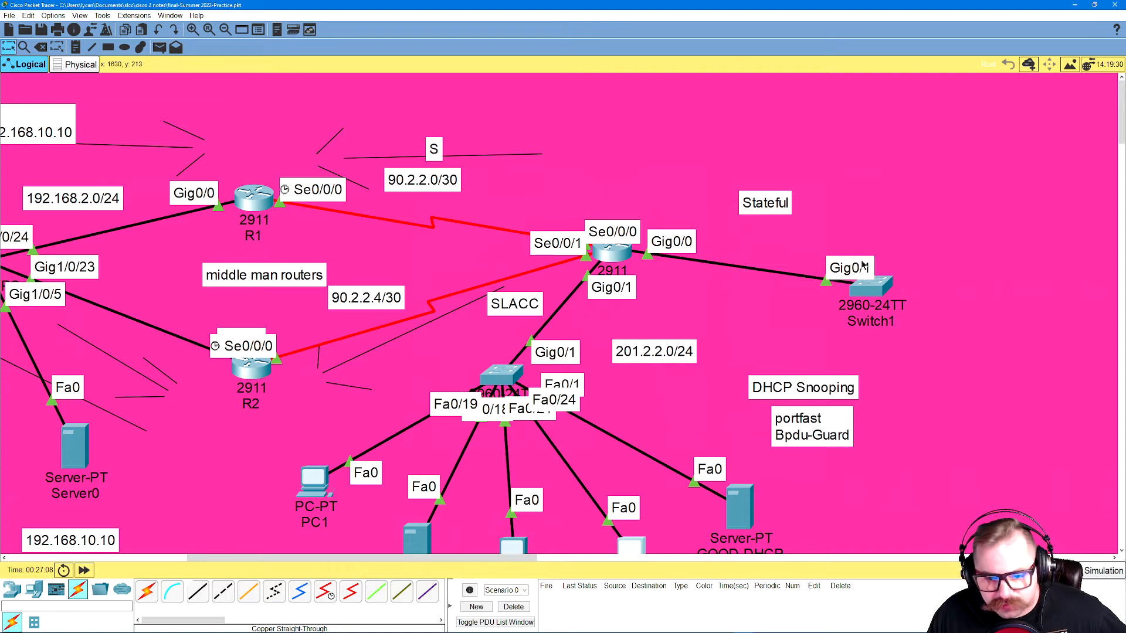
drag(872, 287, 884, 285)
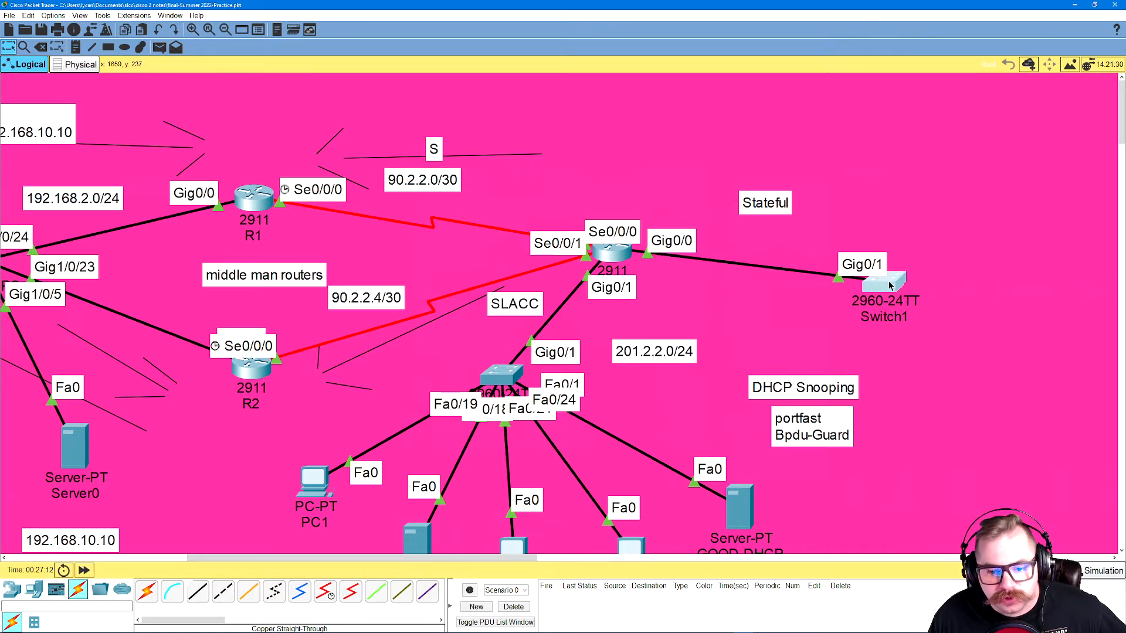
drag(889, 286, 871, 278)
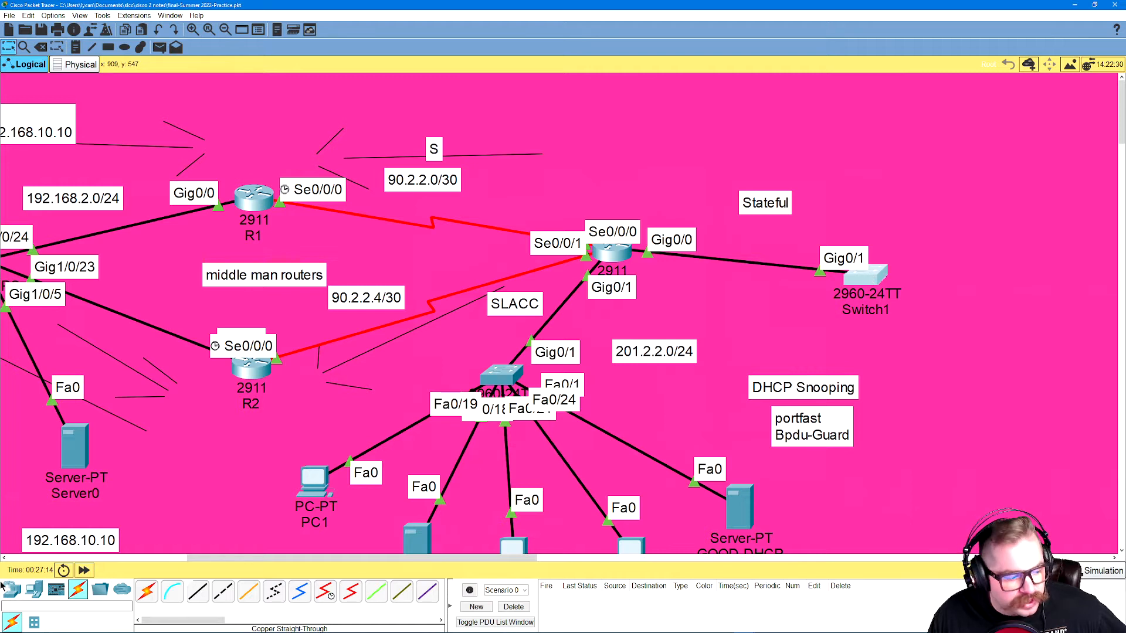
click(34, 588)
click(147, 591)
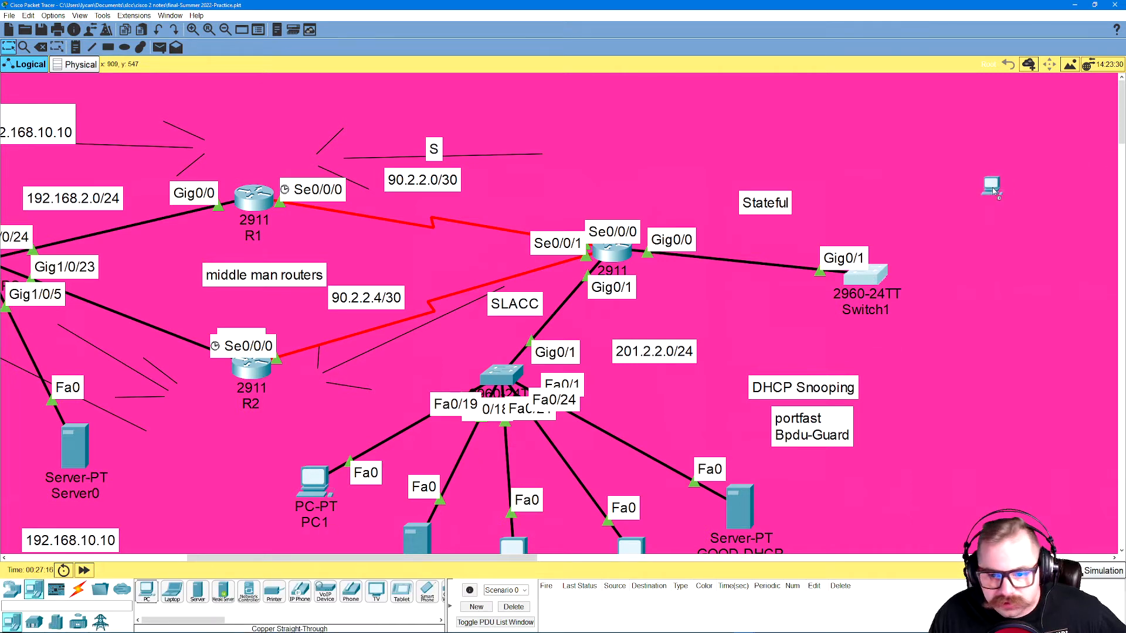
click(1002, 197)
click(147, 591)
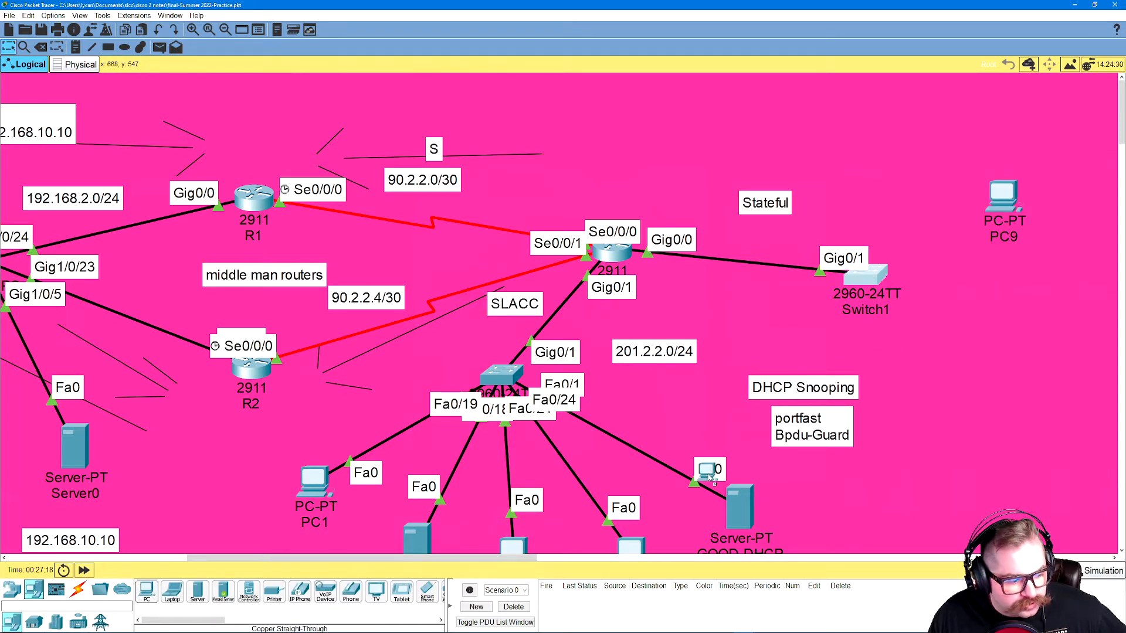
click(1031, 335)
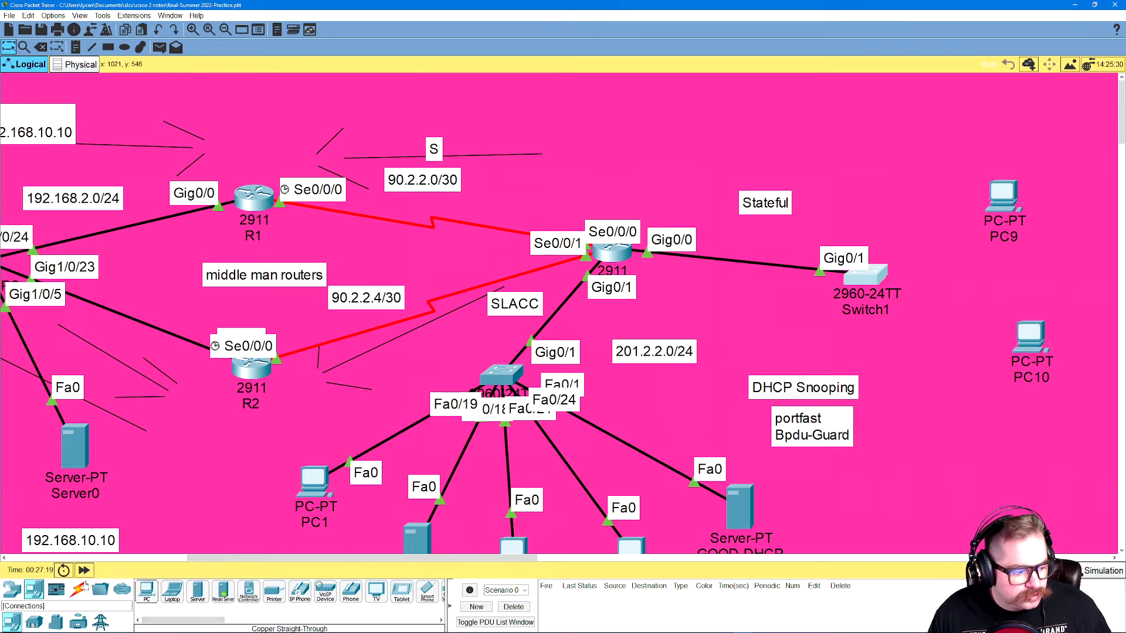
Connect Switch1's FastEthernet0/1 port to PC9's FastEthernet0 with a copper straight-through cable.
click(78, 588)
click(198, 591)
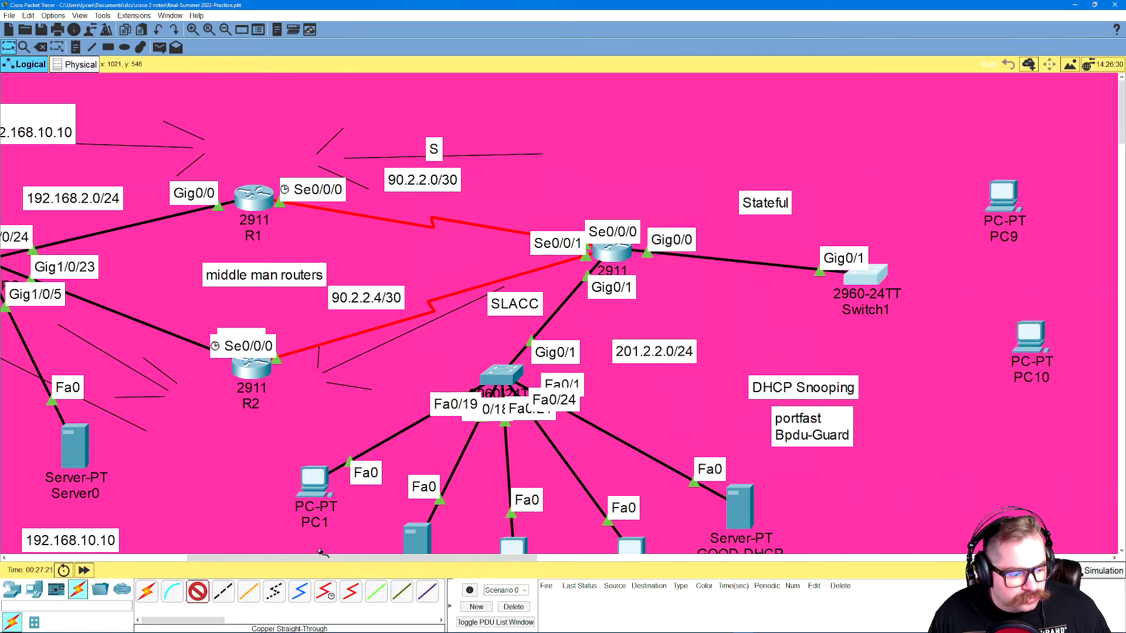
click(872, 282)
click(912, 299)
click(1002, 196)
click(1005, 227)
Connect Switch1's FastEthernet0/2 port to PC10's FastEthernet0 with copper straight-through, and fast-forward the simulation time.
click(881, 271)
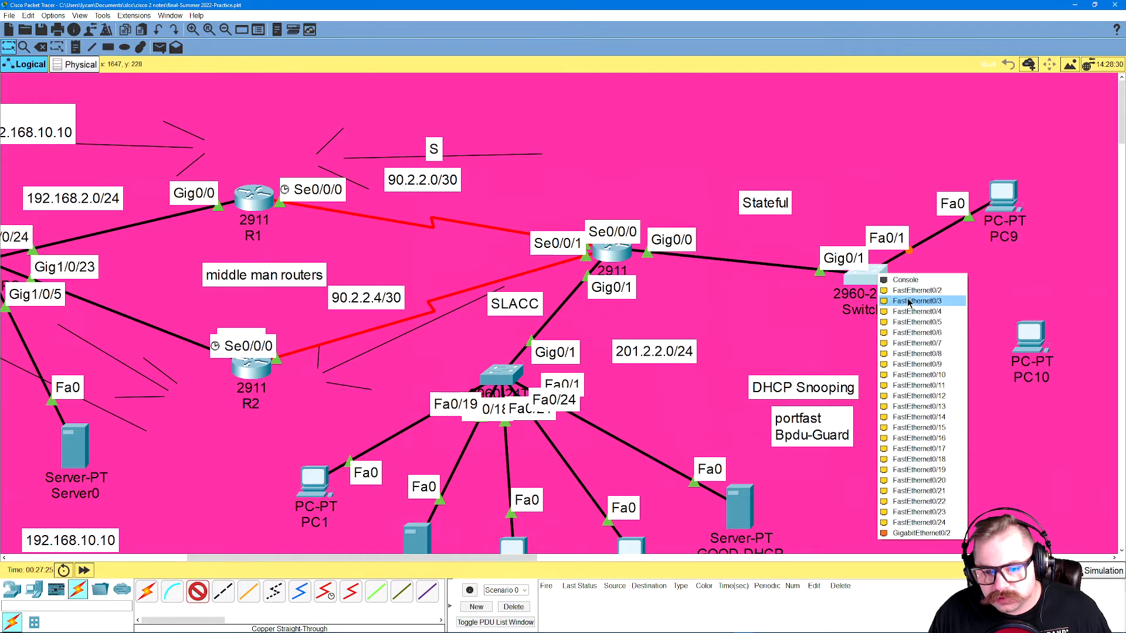
click(898, 292)
click(1027, 338)
click(1026, 338)
click(1039, 347)
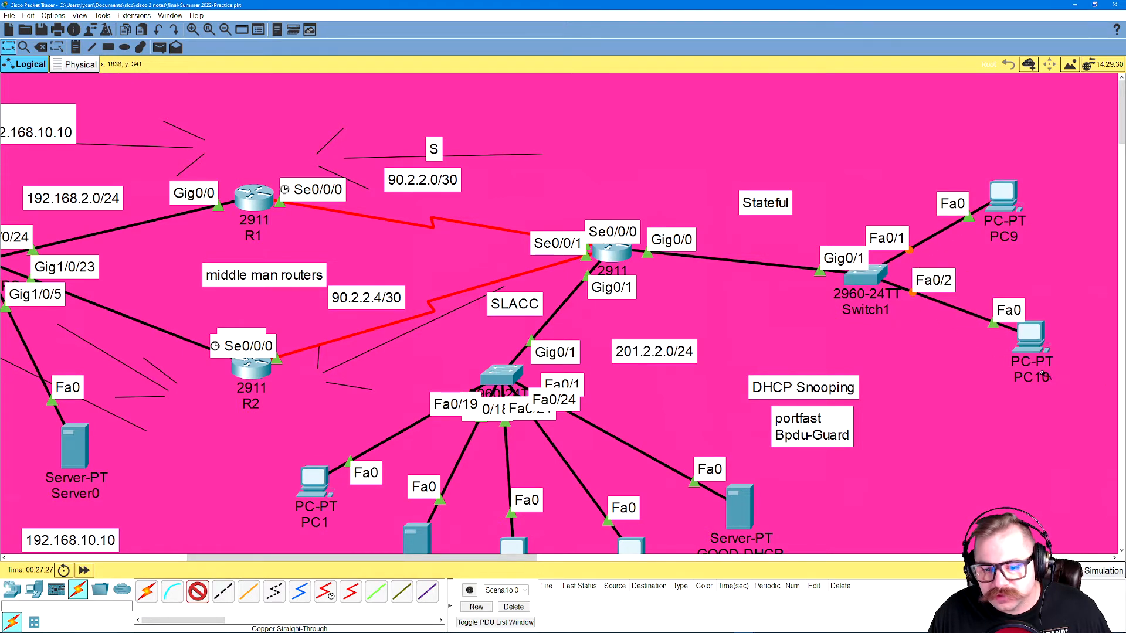
click(83, 570)
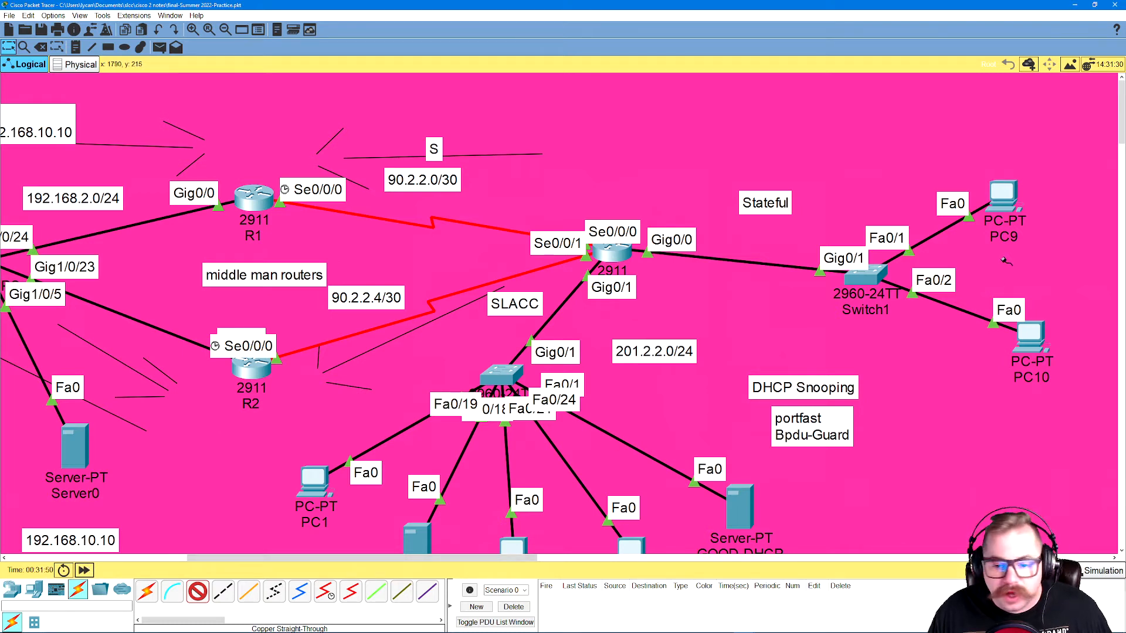
Set PC9's IPv4 configuration to DHCP, and close the device window.
click(1014, 198)
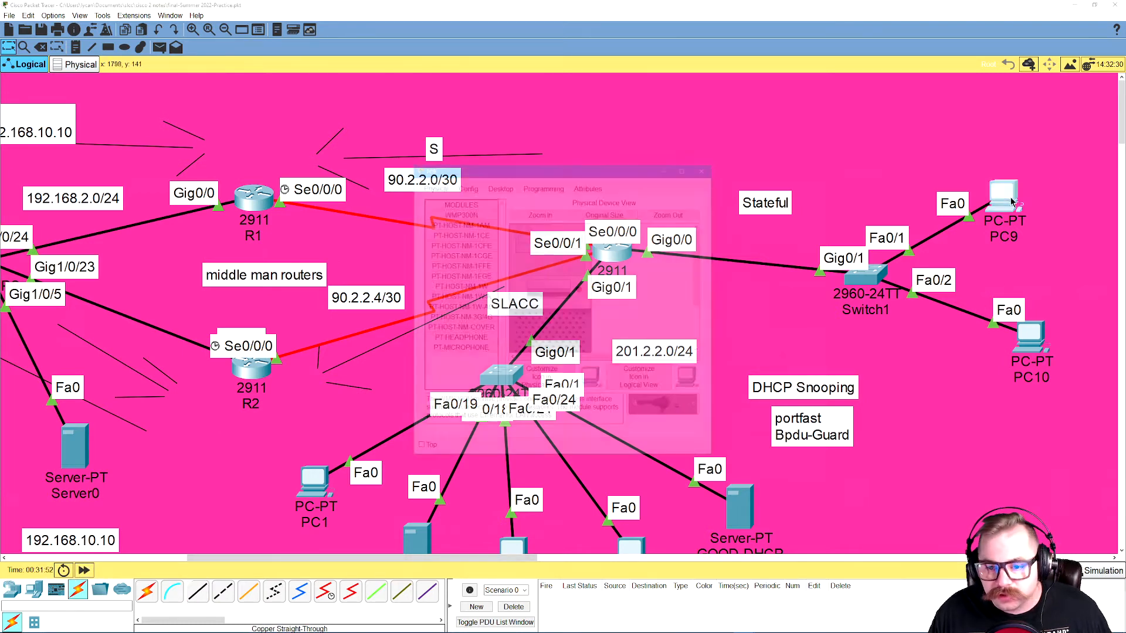
click(510, 186)
click(455, 212)
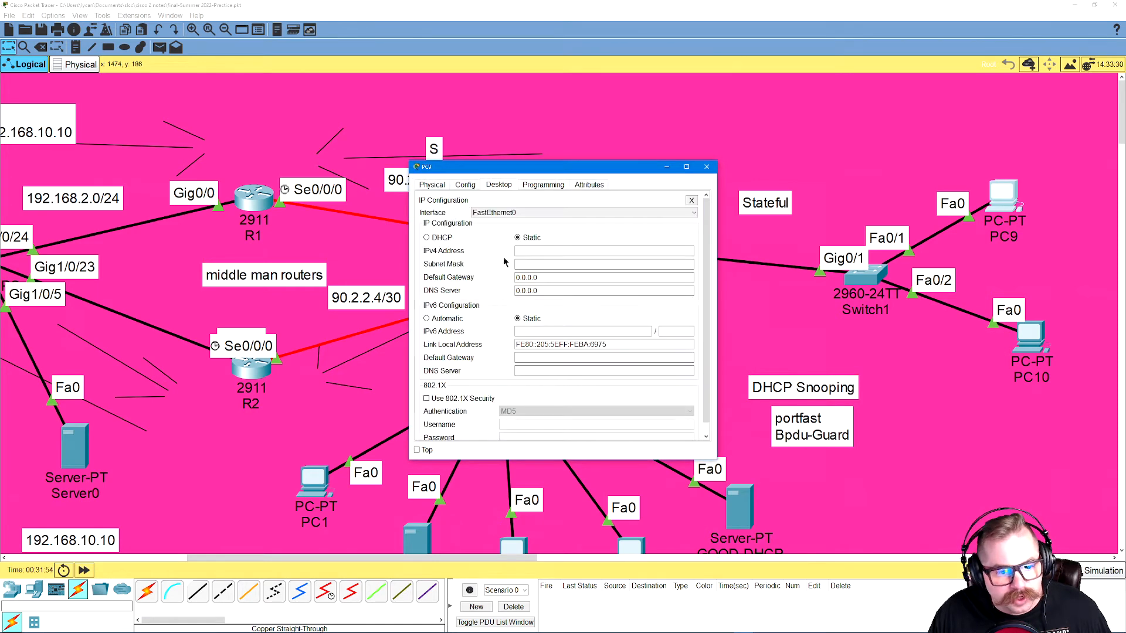
click(426, 238)
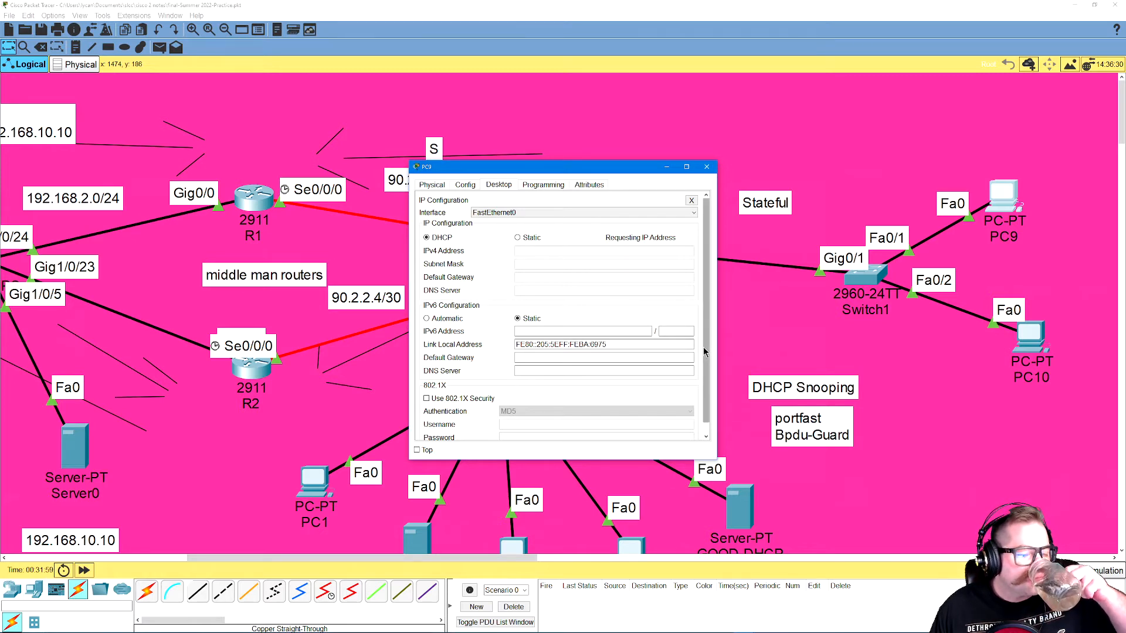
click(706, 167)
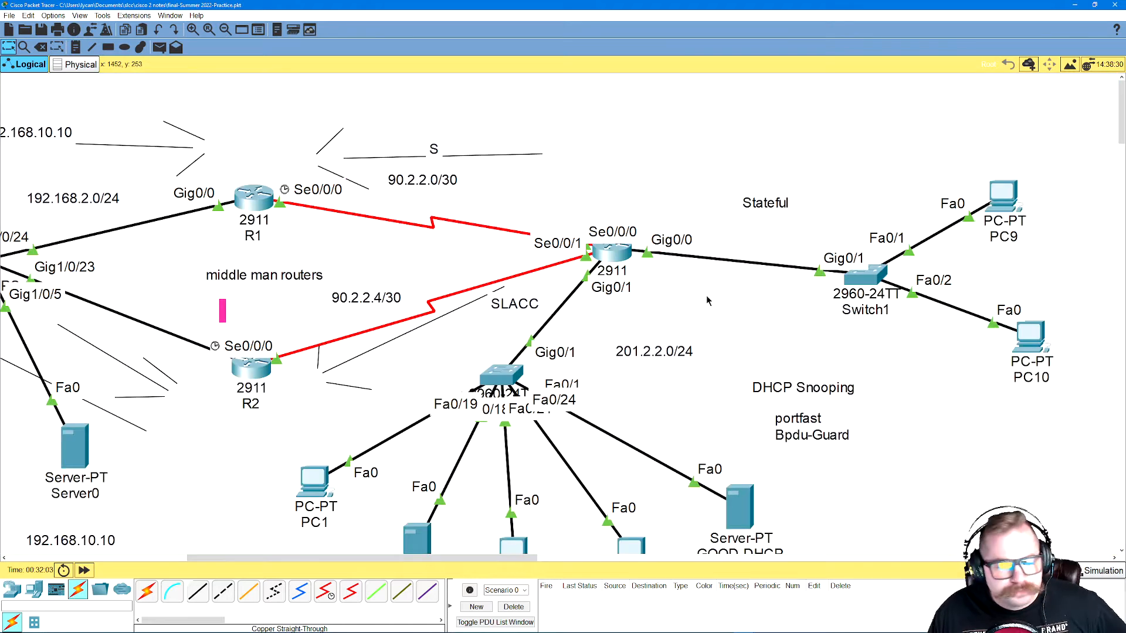
scroll(714, 302, down, 4)
scroll(387, 298, down, 5)
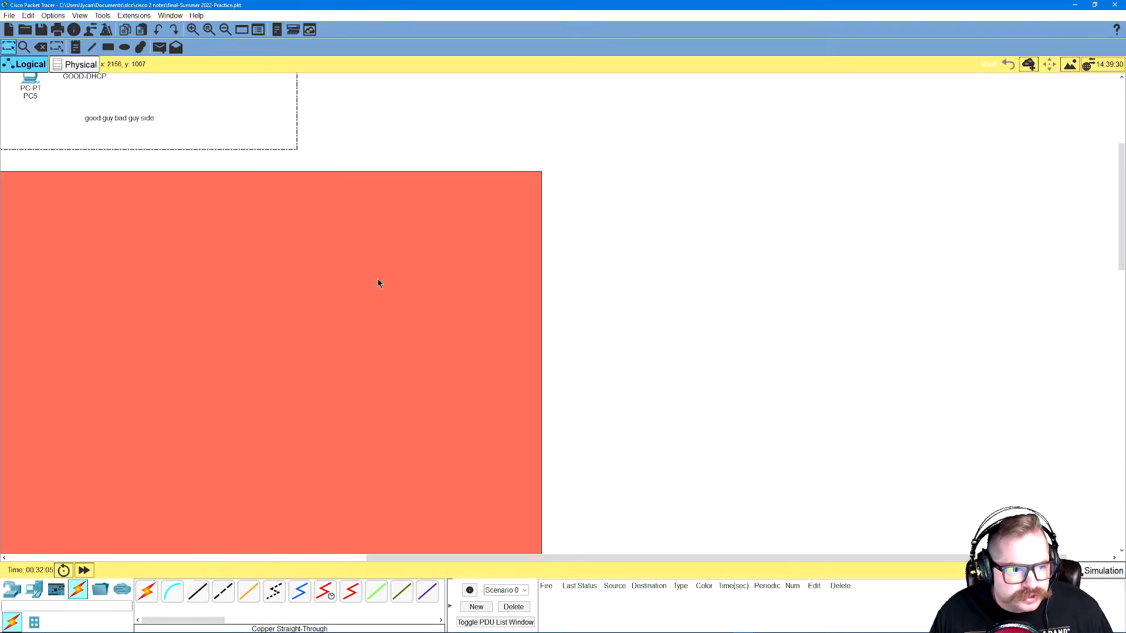
scroll(378, 281, up, 9)
scroll(408, 382, down, 3)
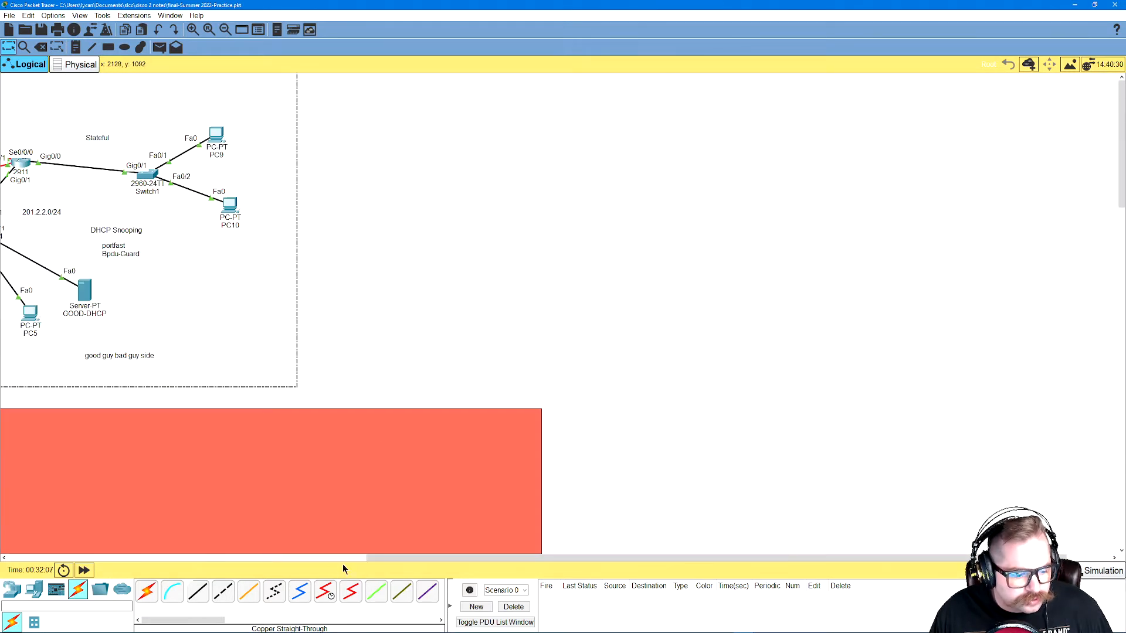
drag(378, 556, 18, 524)
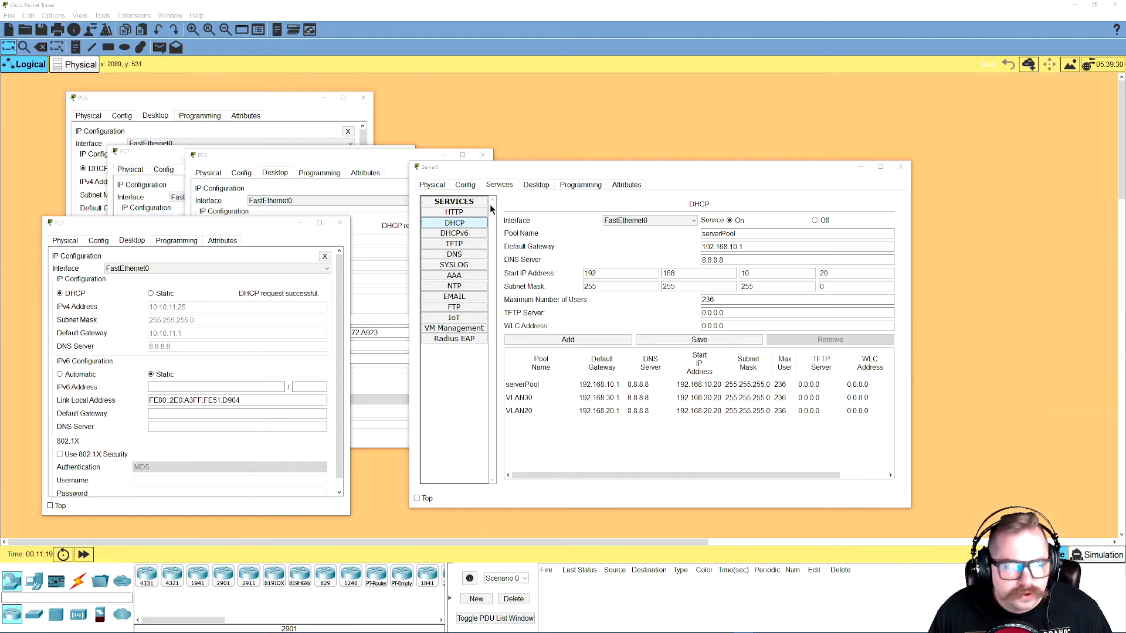
Close all the open PC configuration windows and the server's DHCP services window.
click(339, 222)
click(483, 154)
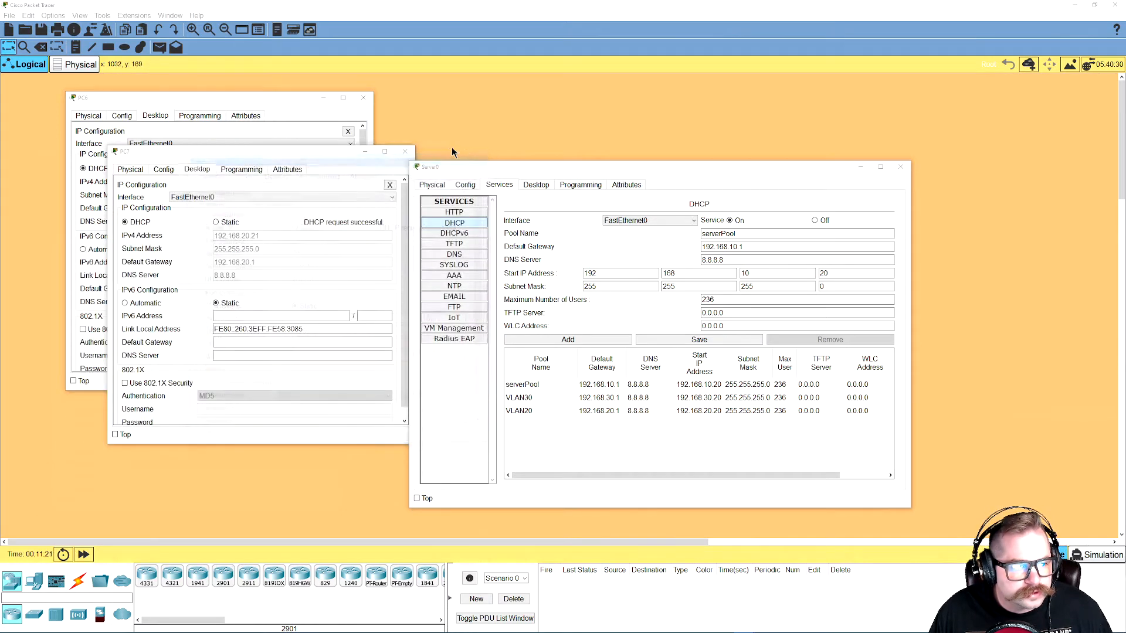
click(404, 151)
click(363, 97)
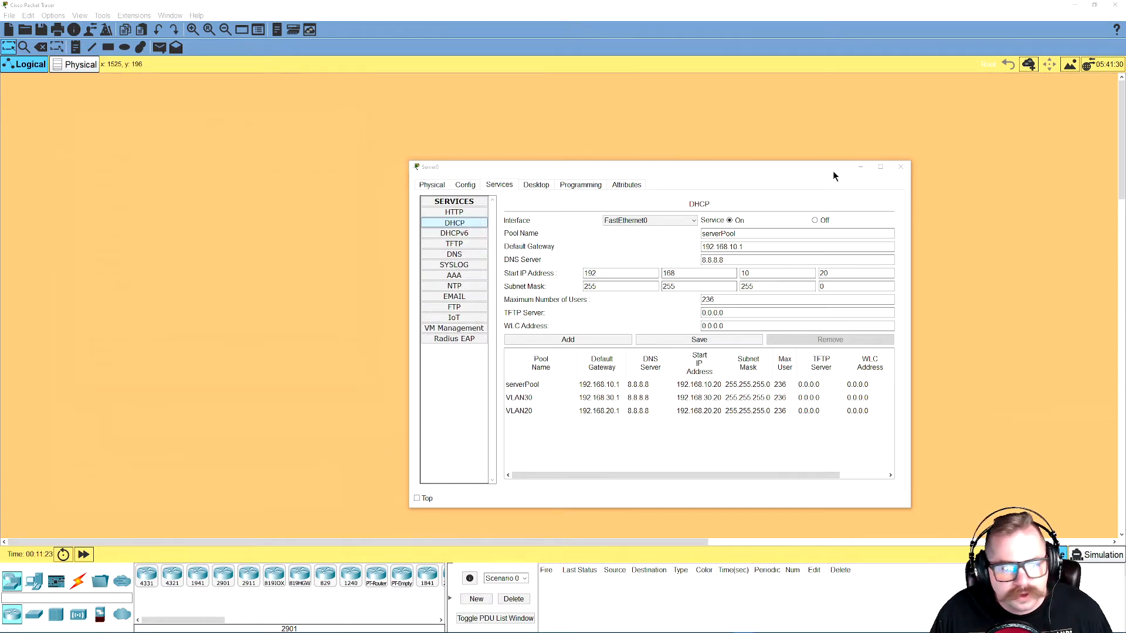
click(901, 167)
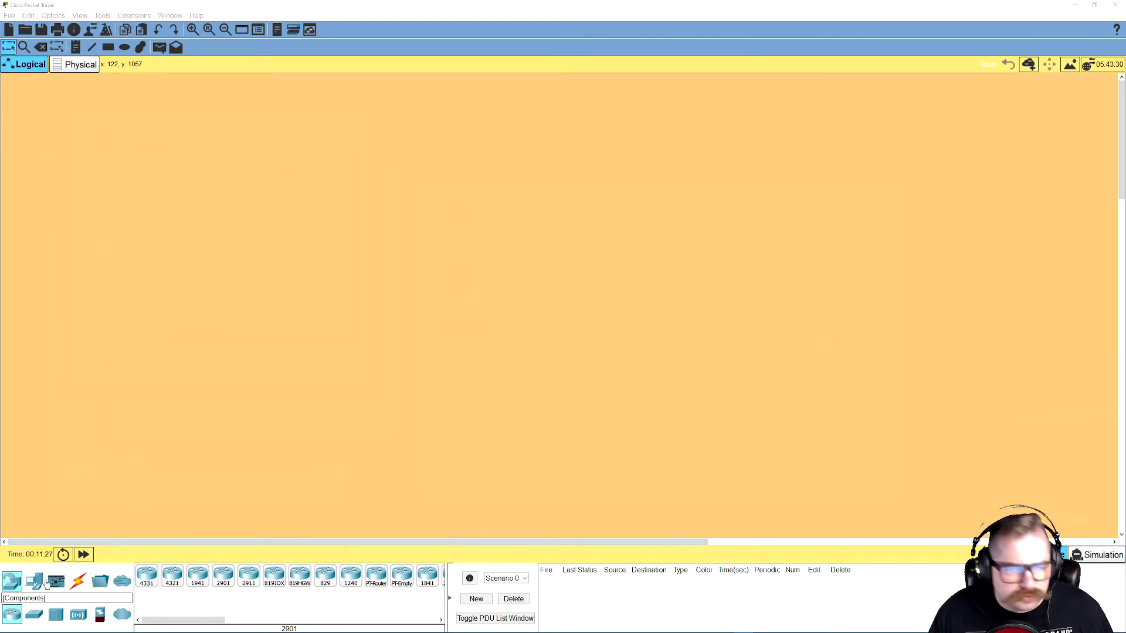
Place a 3650-24PS multilayer switch, a 2960 switch to its left, and a second 2960 switch below it.
click(10, 580)
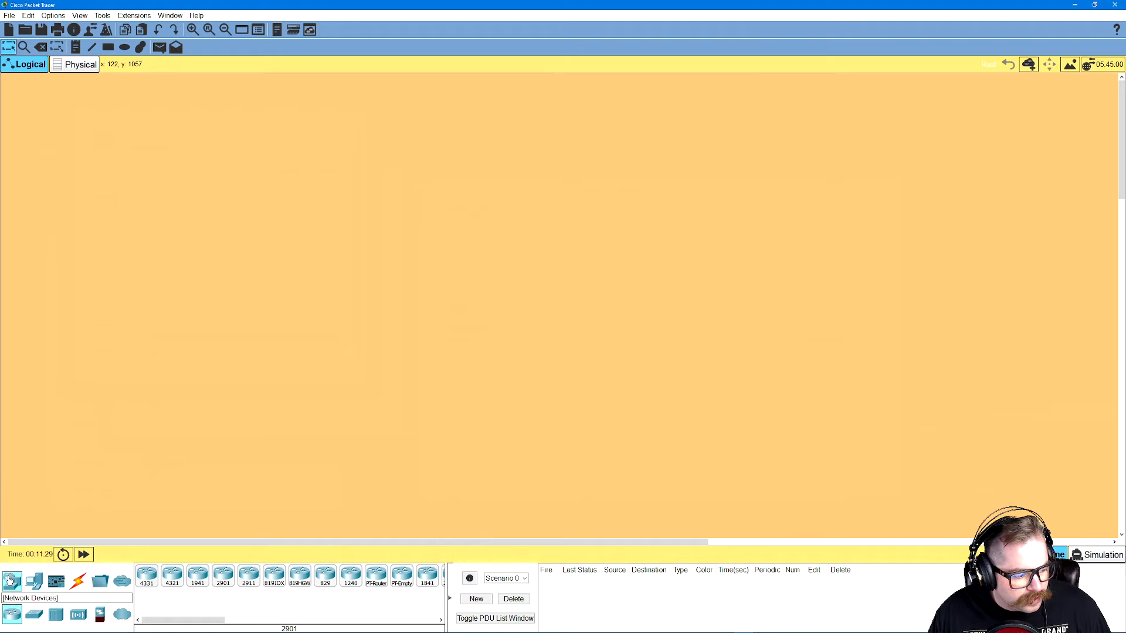
click(34, 615)
click(249, 576)
click(356, 235)
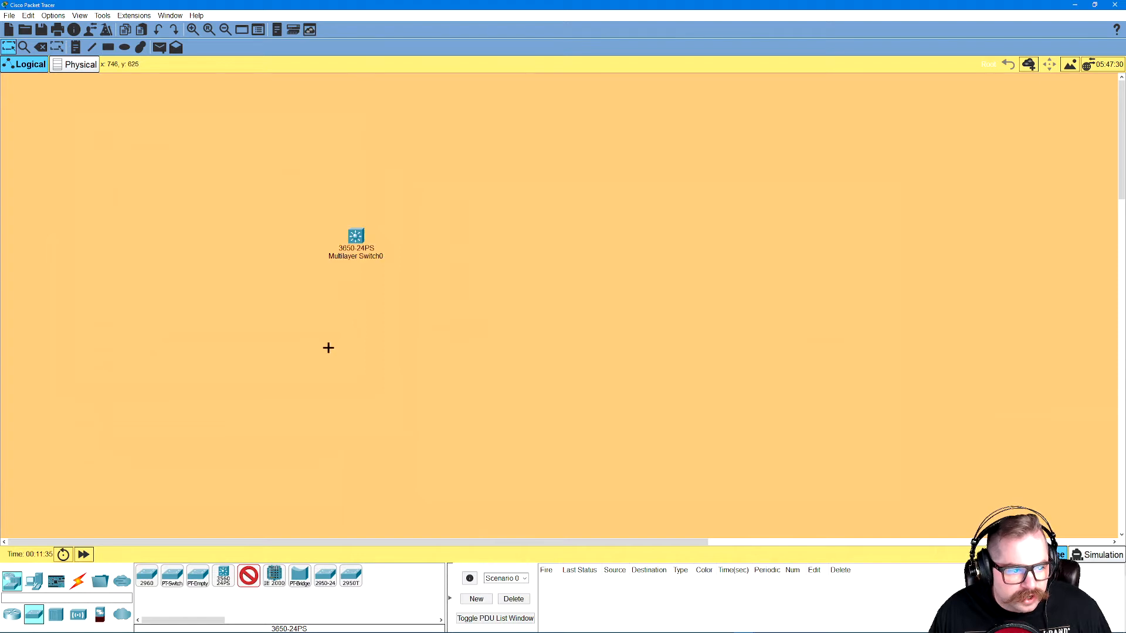
click(147, 576)
click(226, 242)
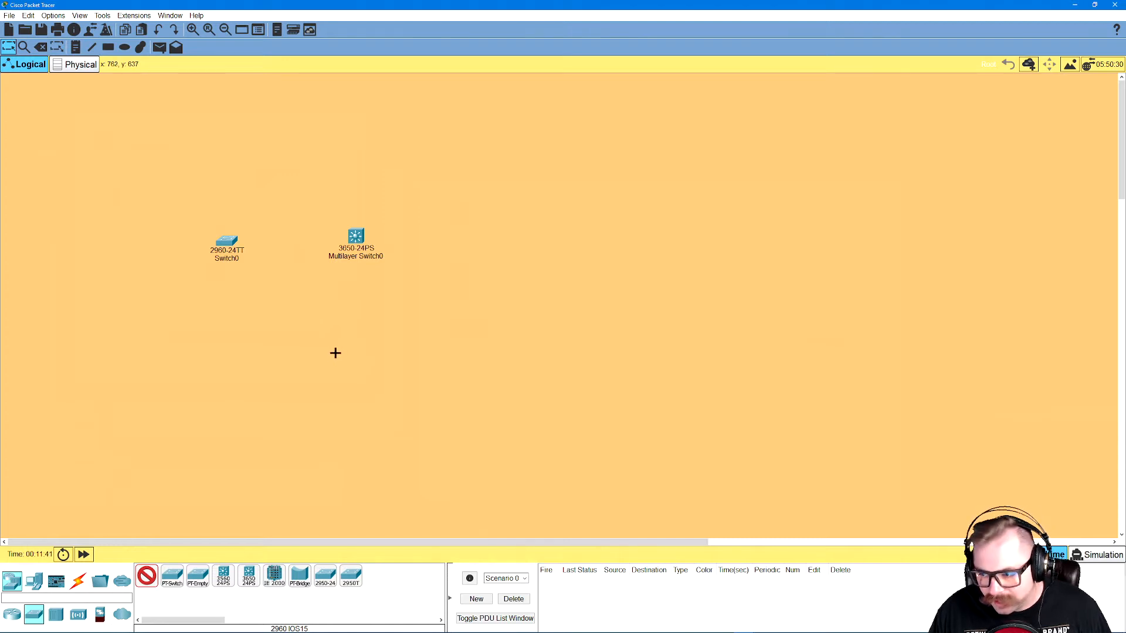
click(333, 353)
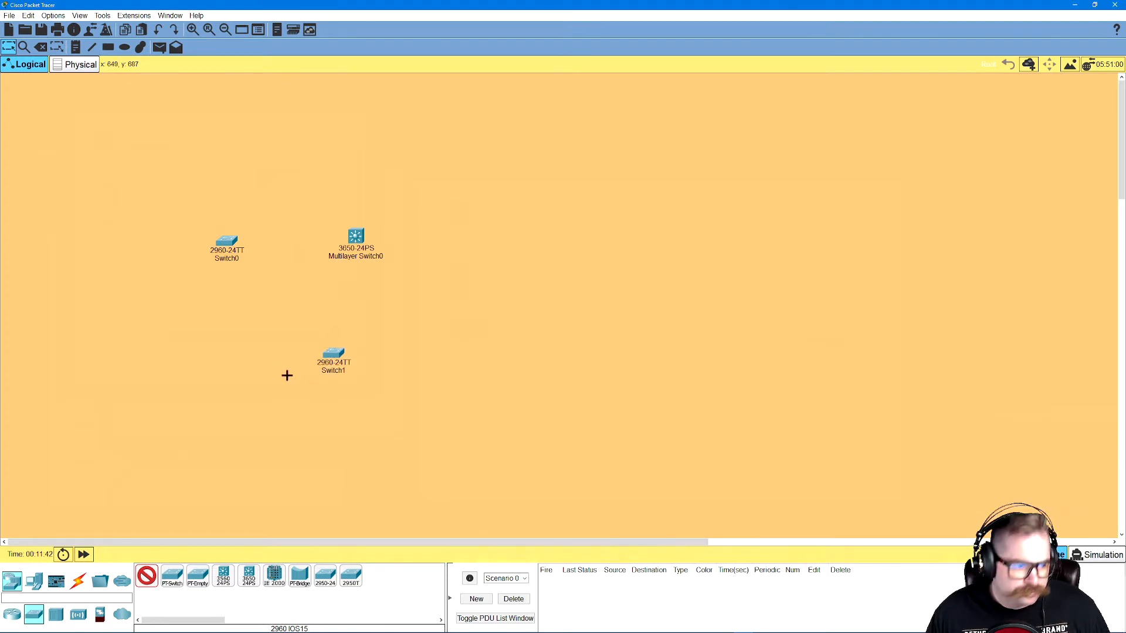
Place three PCs left of Switch0, three PCs below Switch1, and a server to the right of Switch1.
click(34, 581)
click(147, 575)
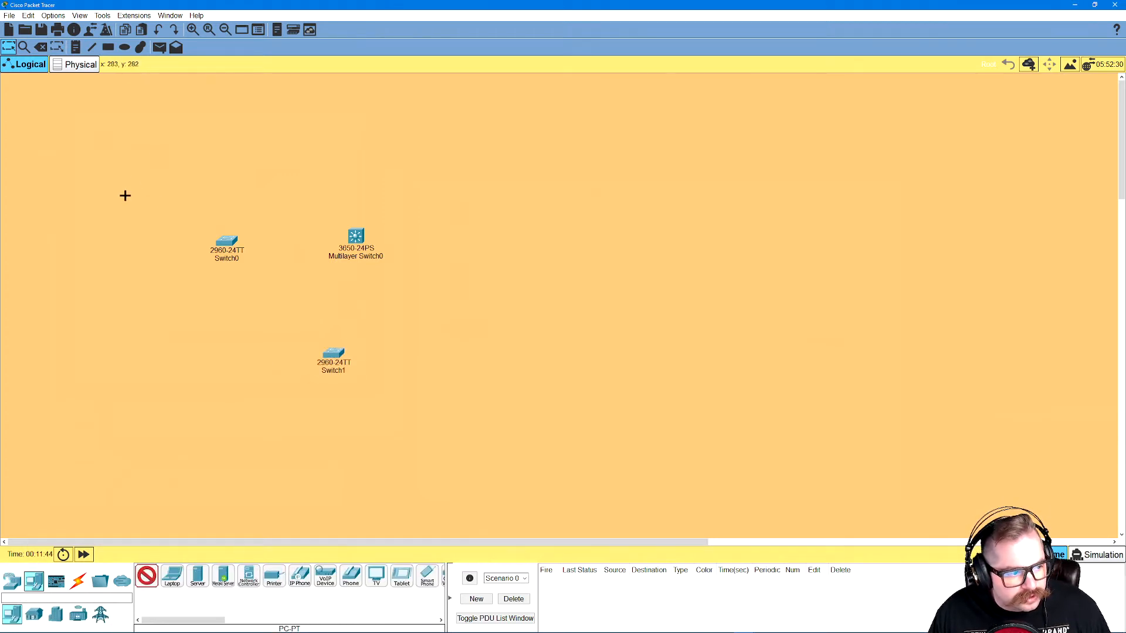
click(120, 205)
click(116, 270)
click(137, 326)
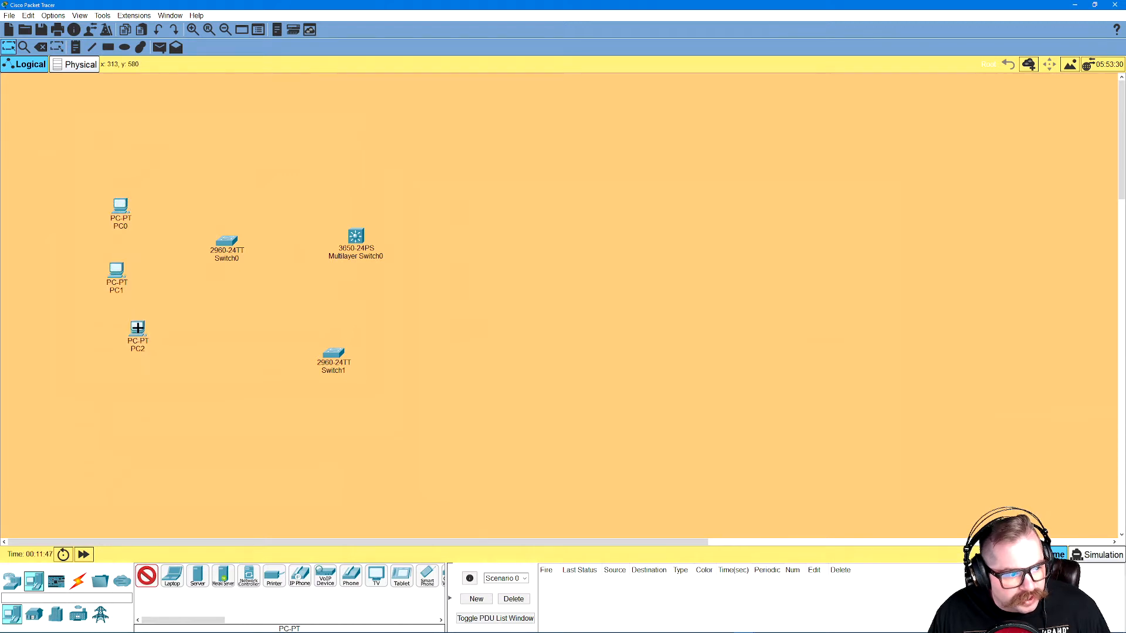
click(243, 438)
click(305, 463)
click(371, 474)
click(199, 577)
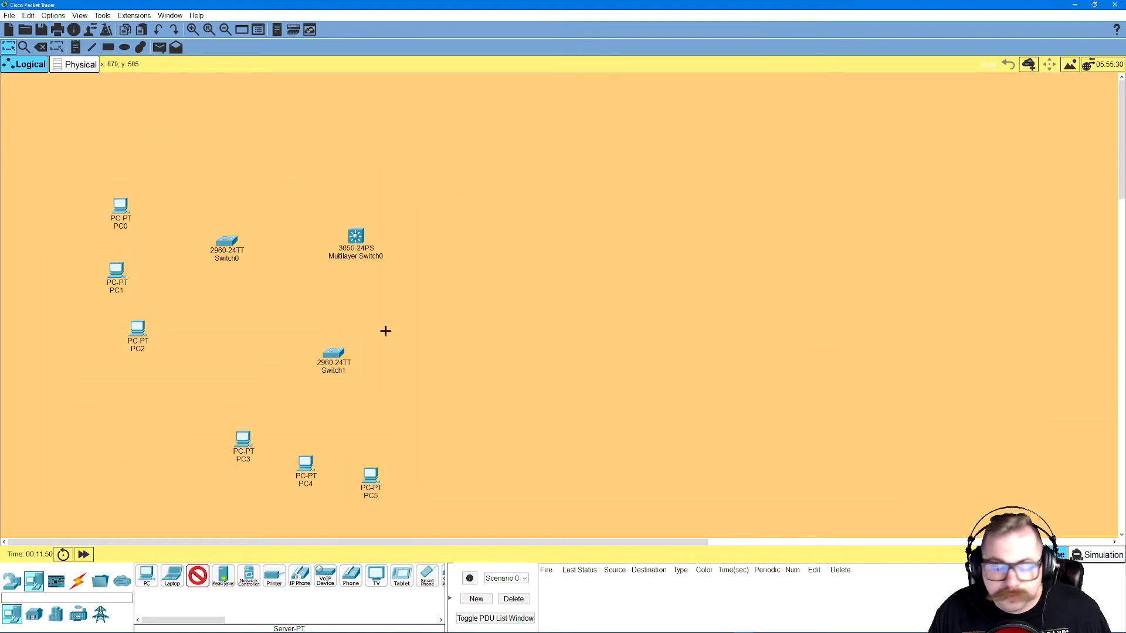
click(438, 360)
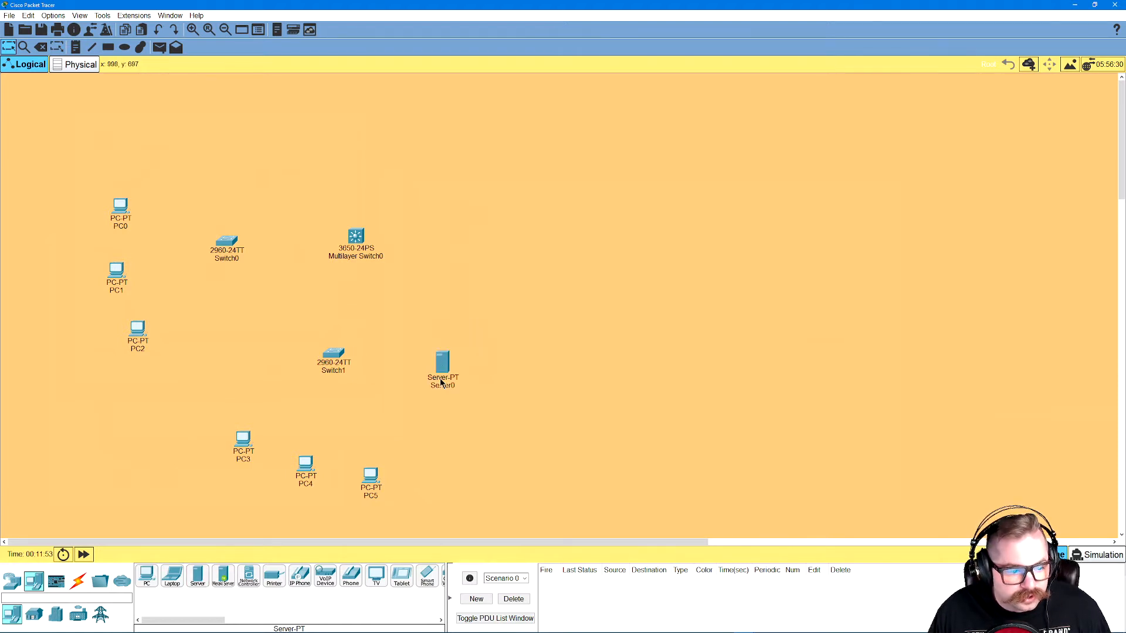
Add a text note reading POOL SIDE above the two upper switches.
click(78, 581)
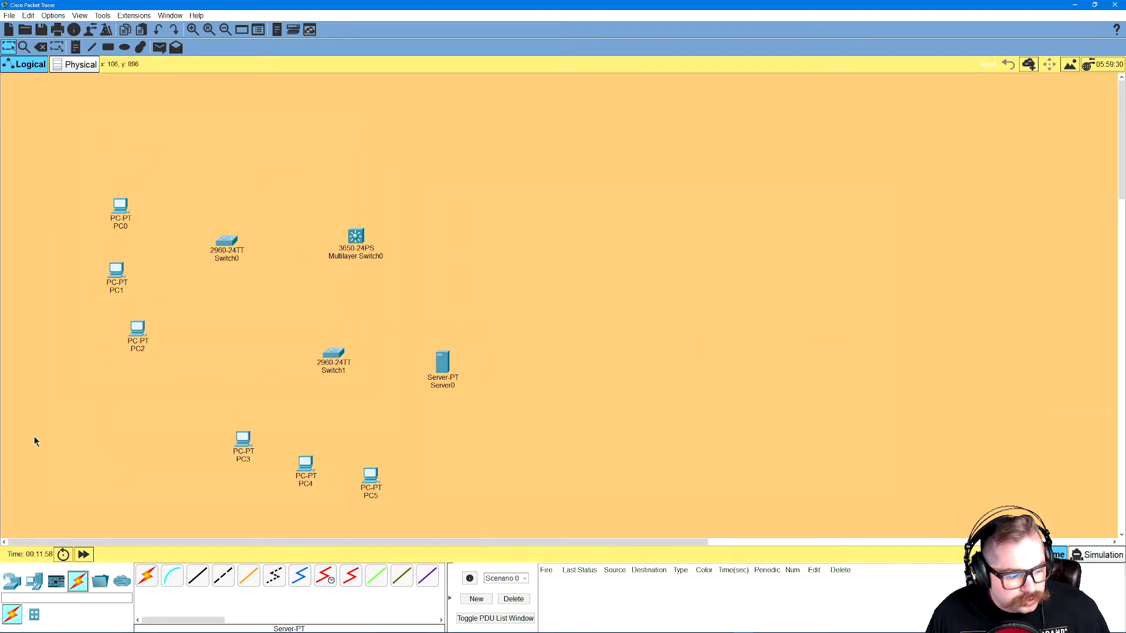
click(76, 47)
click(237, 138)
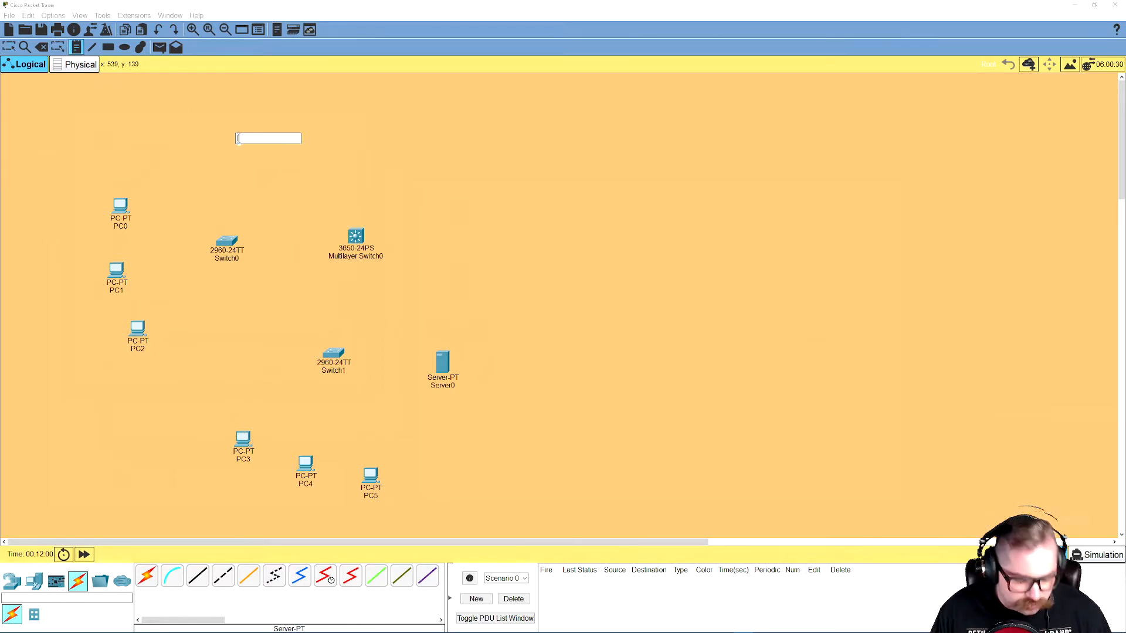
text(POOL SIDE)
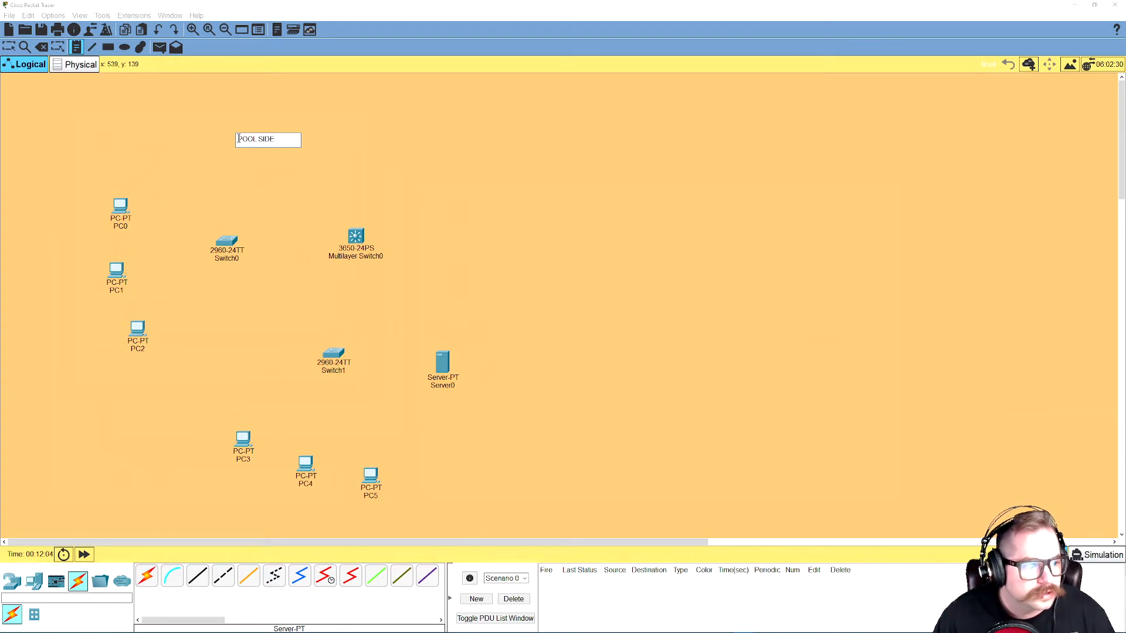
click(198, 575)
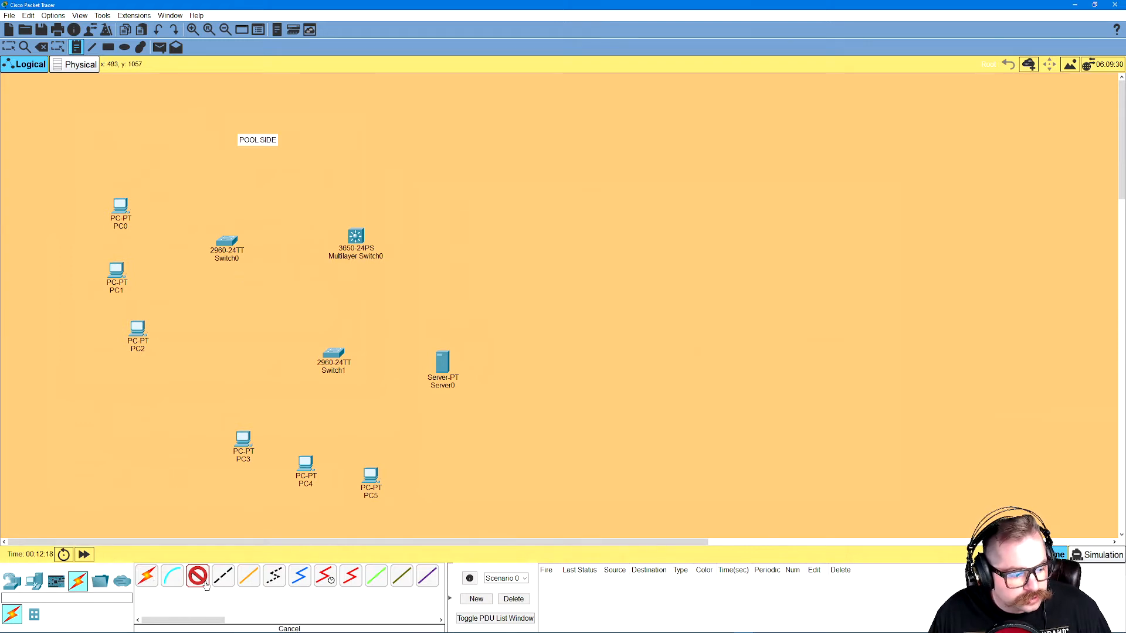
key(Escape)
Rename Switch0 to SW1, Switch1 to SW2, and the multilayer switch to MLS1.
click(220, 259)
double_click(226, 258)
text(SW1)
click(334, 370)
double_click(334, 370)
text(SW2)
click(346, 256)
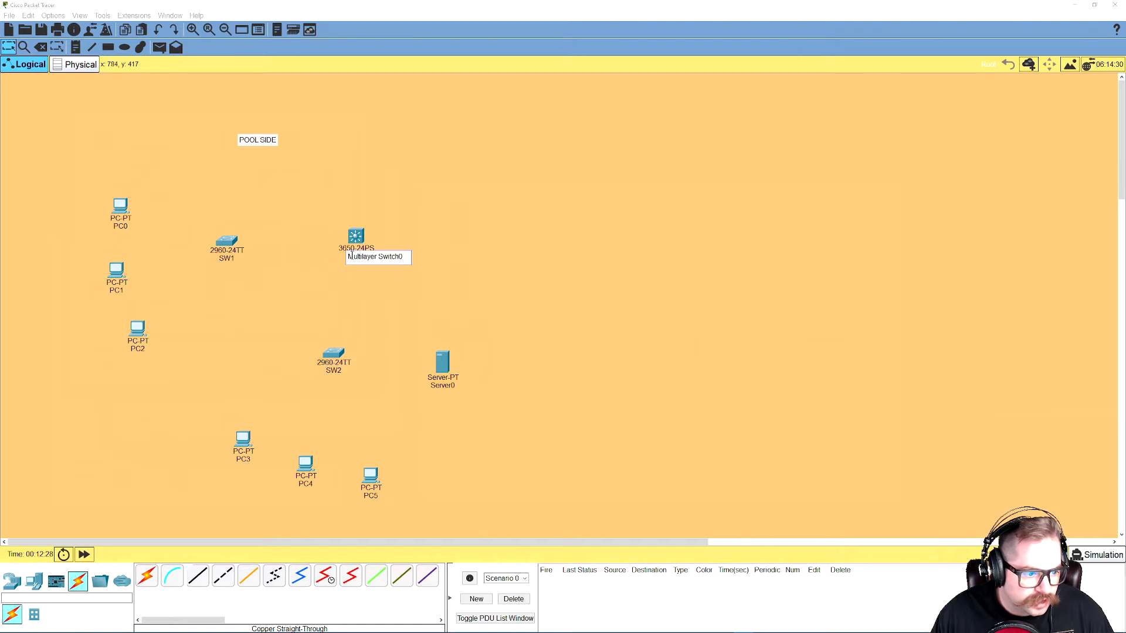
double_click(351, 256)
text(MLS1)
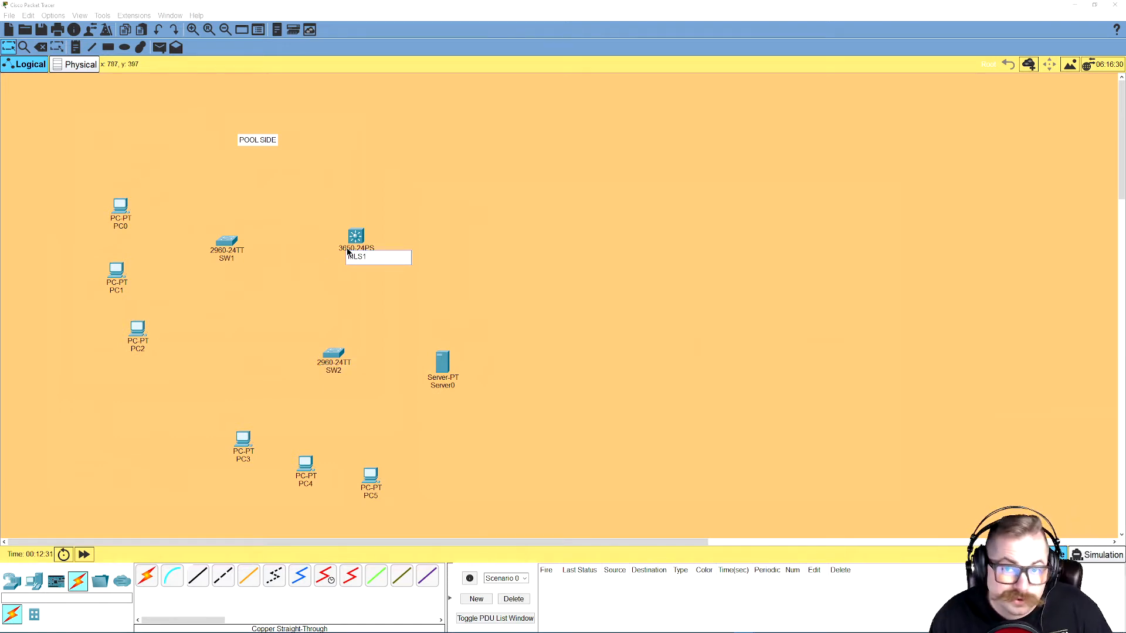
Rename the server to DHCP-POOL.
click(444, 385)
double_click(444, 386)
text(D)
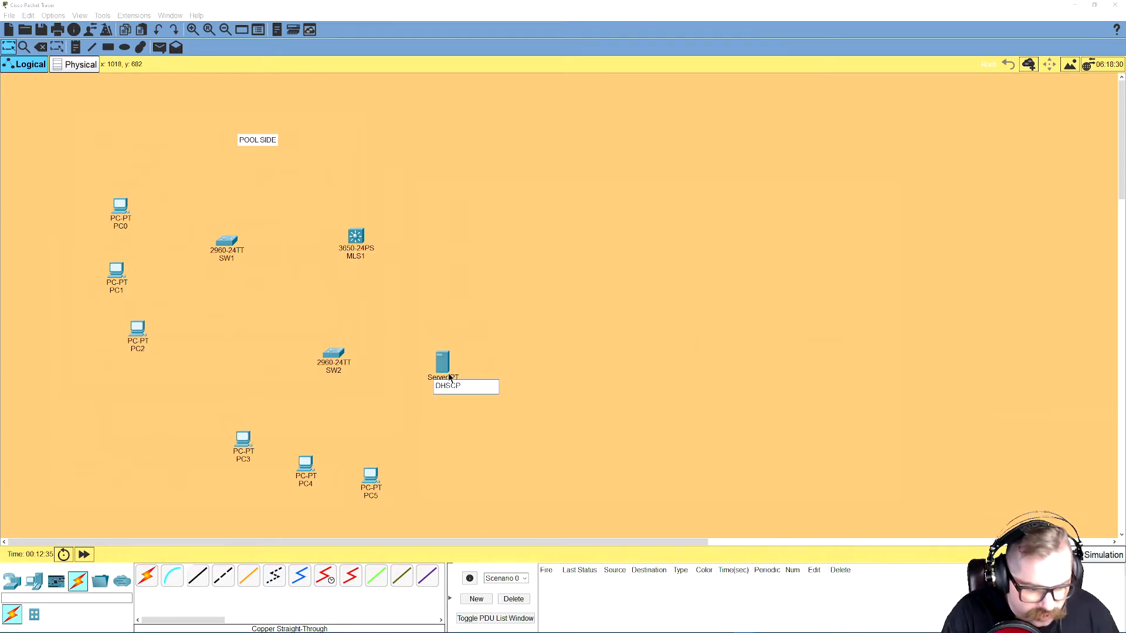
text(HS)
key(BackSpace)
text(C)
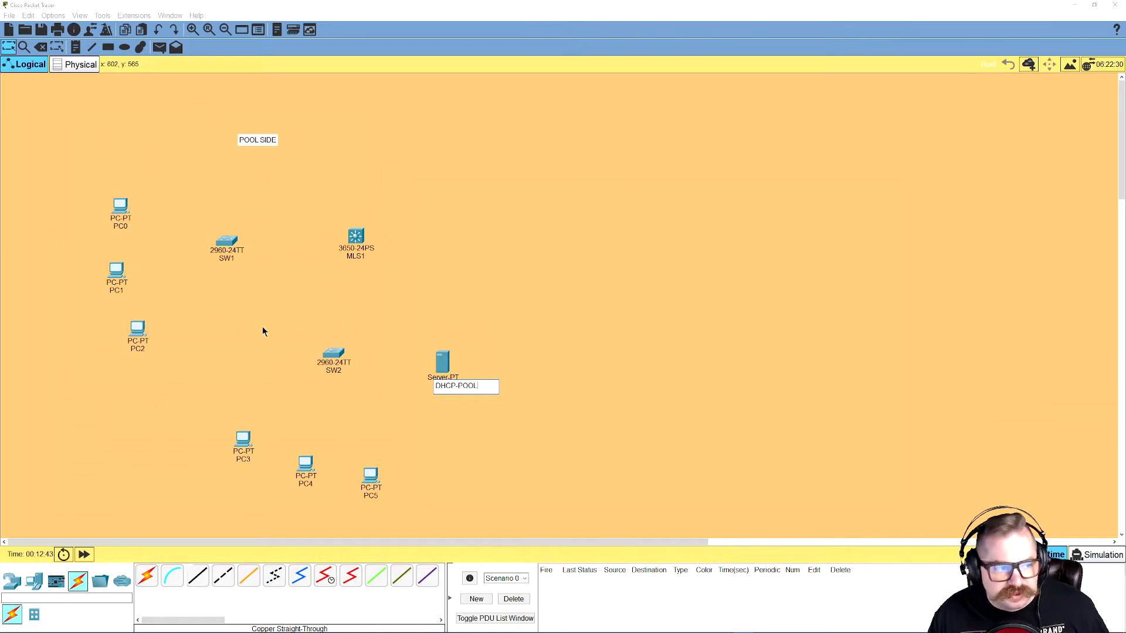
Connect MLS1 to SW1 with two copper straight-through cables: GigabitEthernet1/0/1 to GigabitEthernet0/1 and GigabitEthernet1/0/2 to GigabitEthernet0/2.
click(198, 576)
click(355, 235)
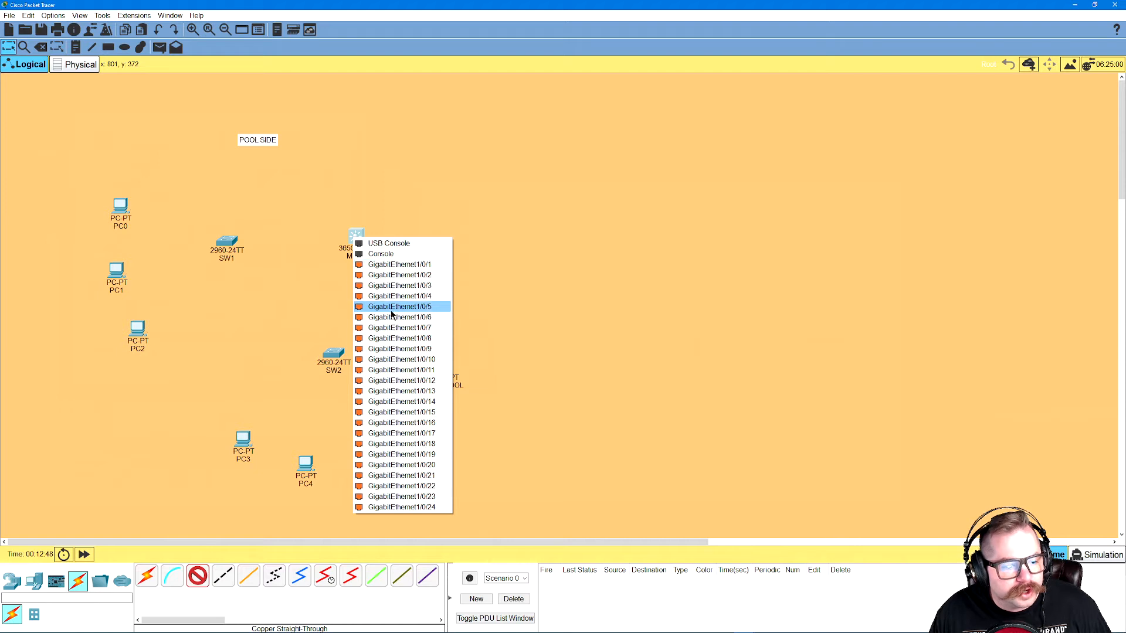
click(398, 265)
click(227, 242)
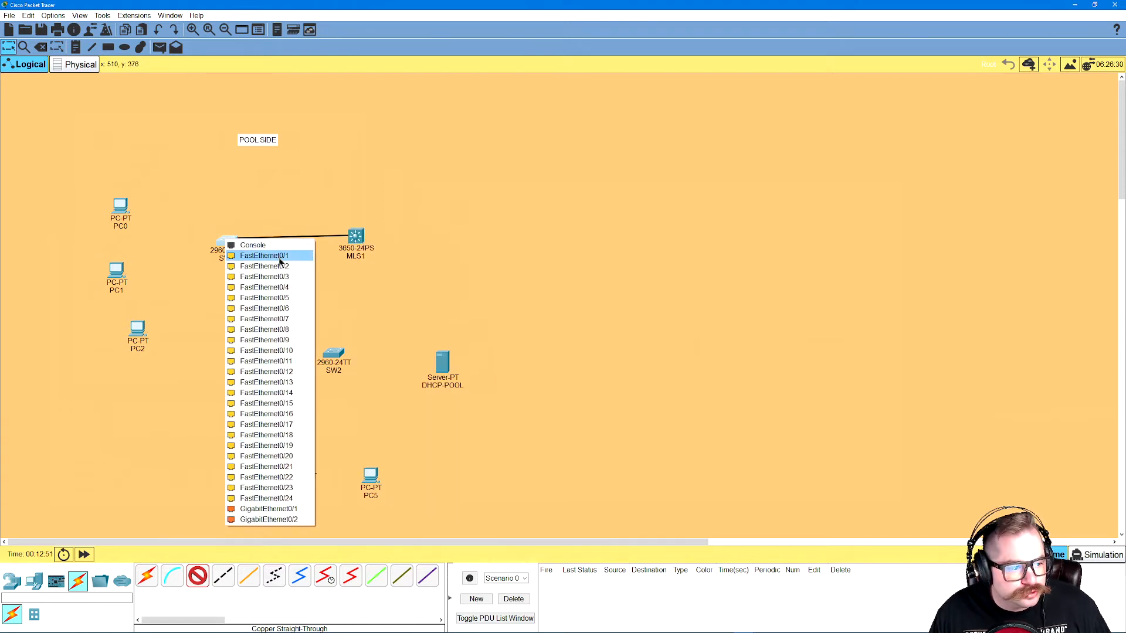
click(269, 509)
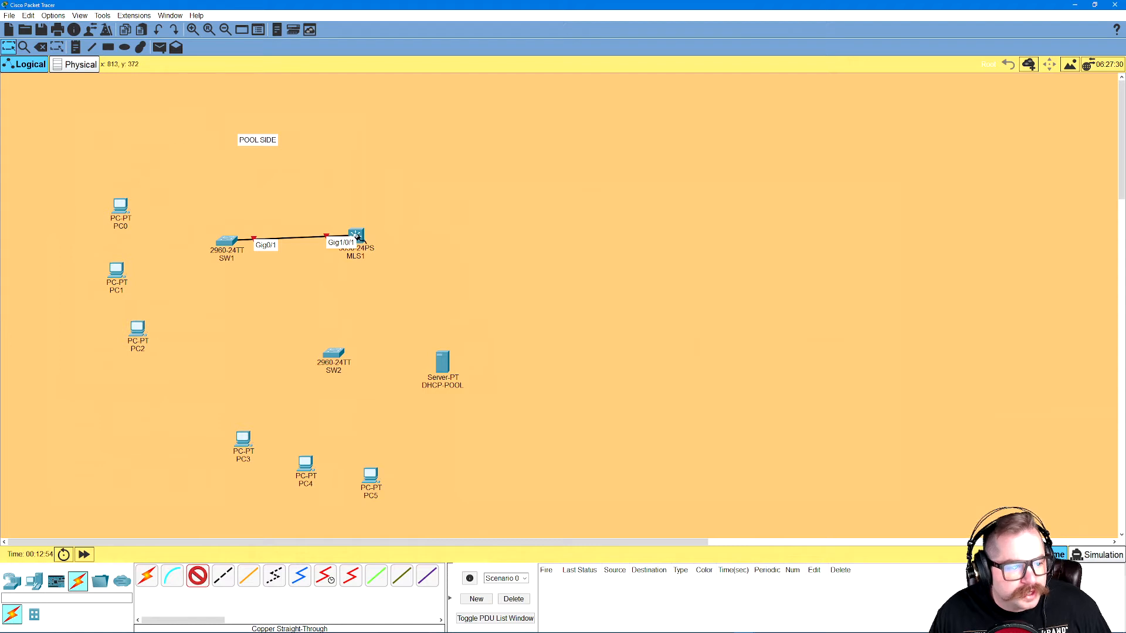
click(356, 236)
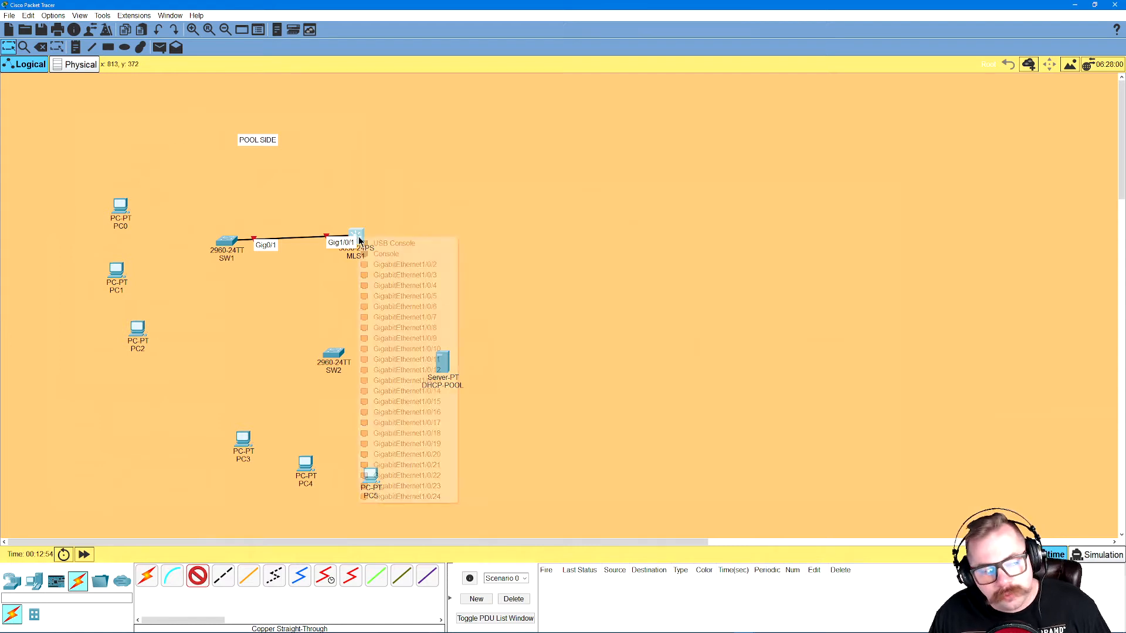
click(380, 264)
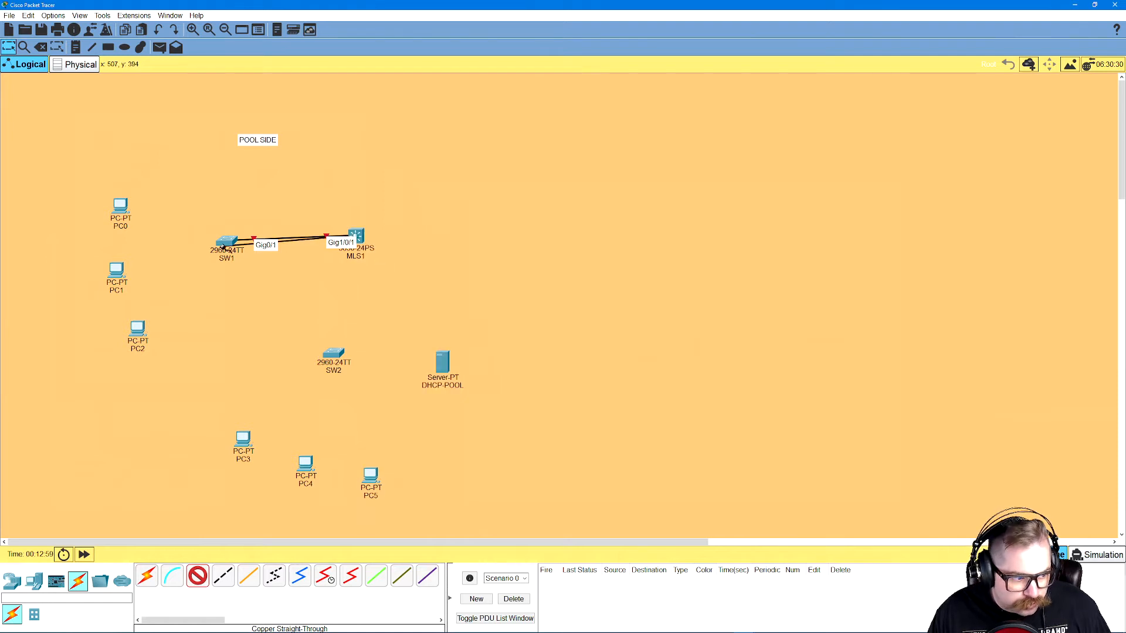
click(229, 244)
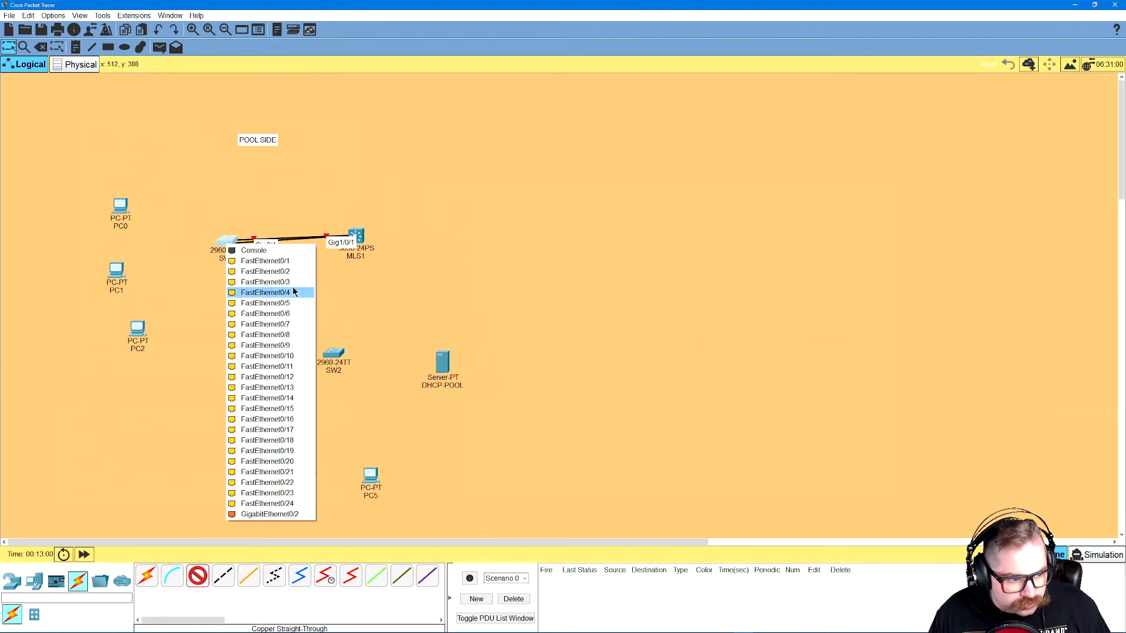
click(296, 515)
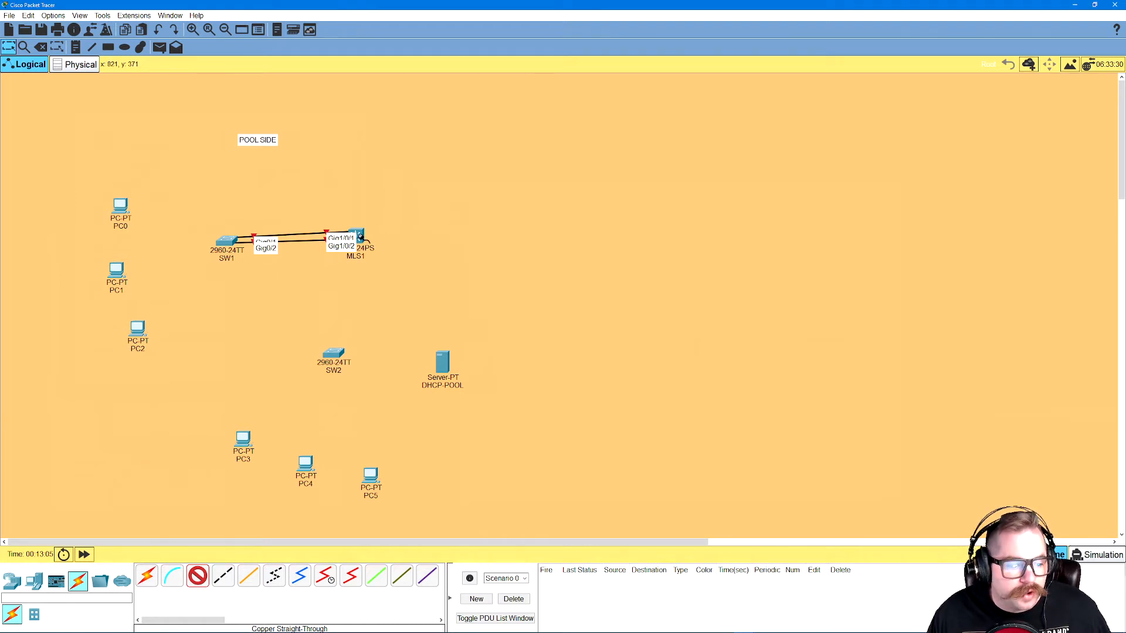
Connect MLS1 to SW2 with two straight-through cables: GigabitEthernet1/0/3 to GigabitEthernet0/1 and GigabitEthernet1/0/4 to GigabitEthernet0/2.
click(359, 235)
click(400, 271)
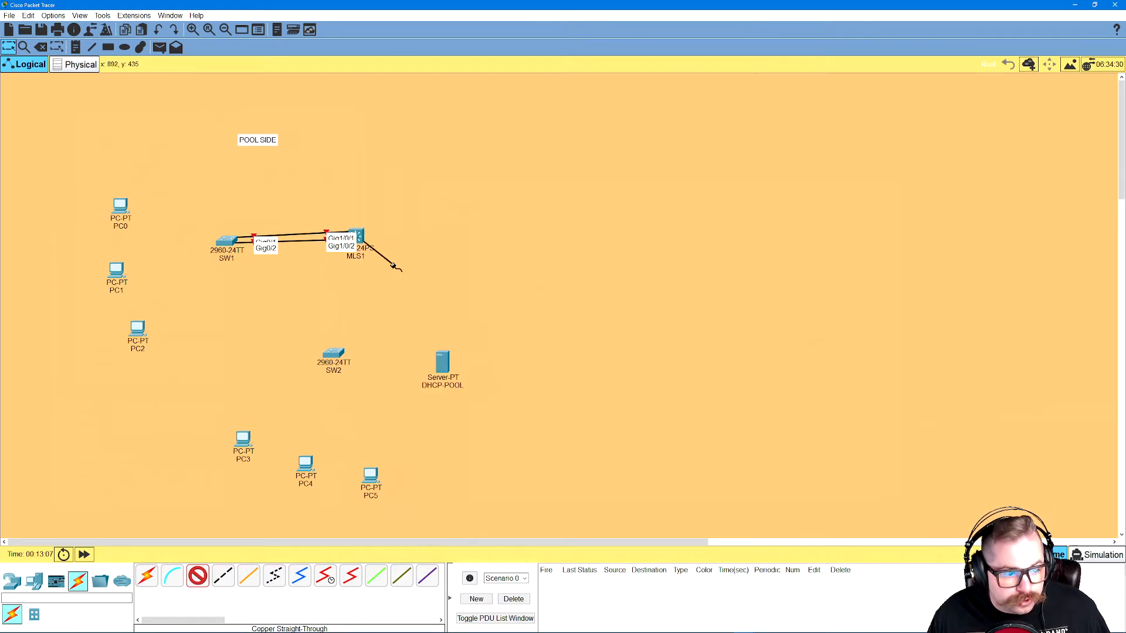
click(334, 353)
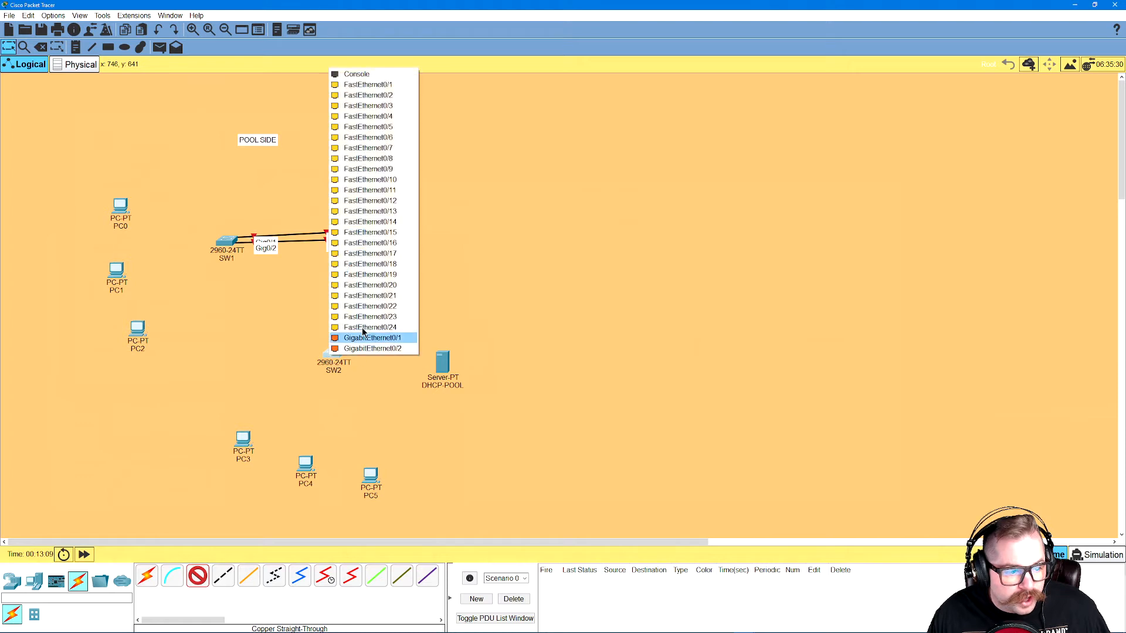
click(364, 338)
click(359, 239)
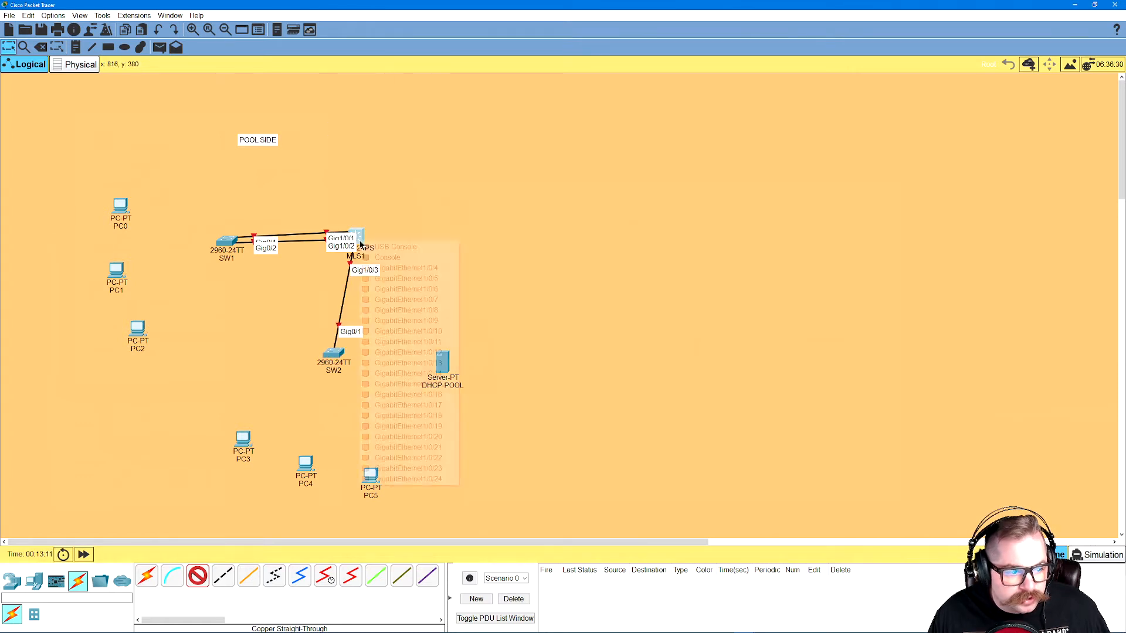
click(387, 268)
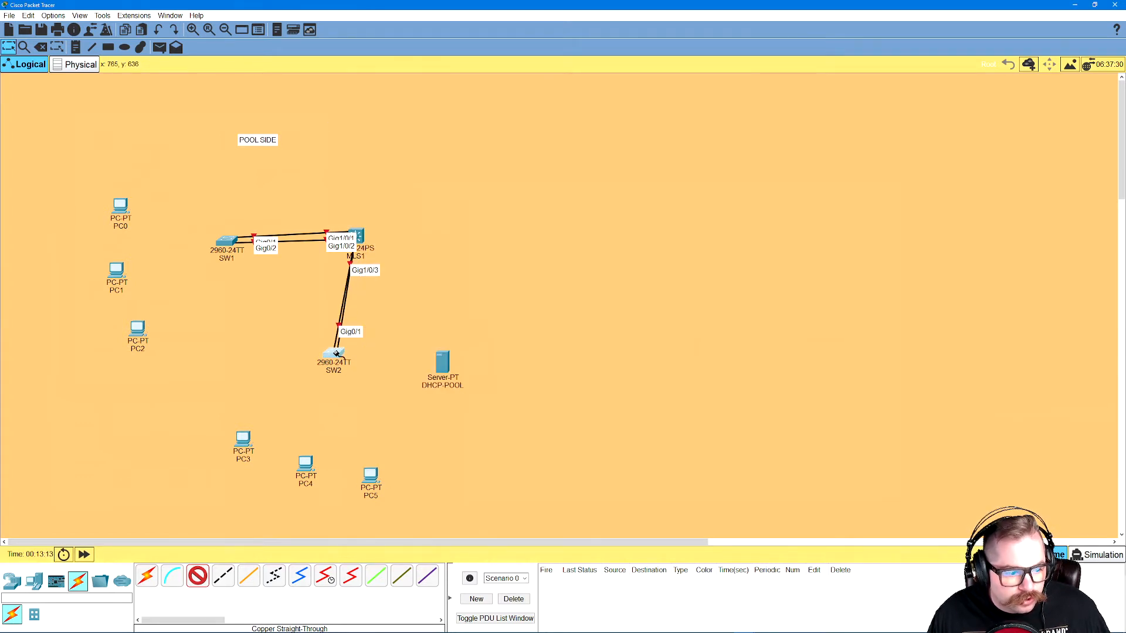
click(336, 354)
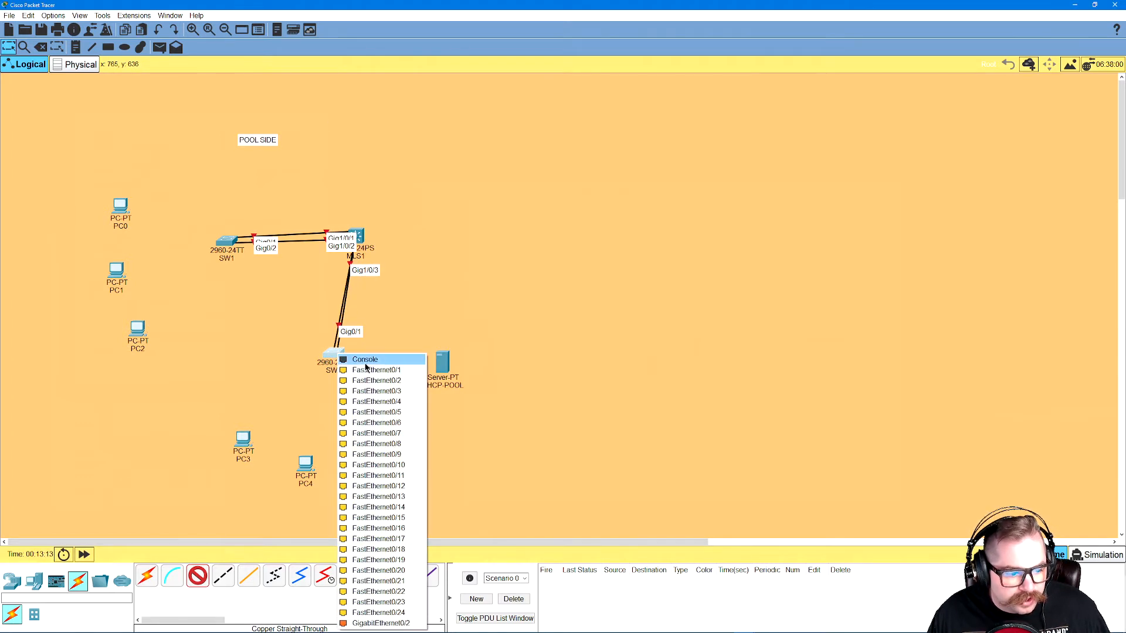
click(377, 623)
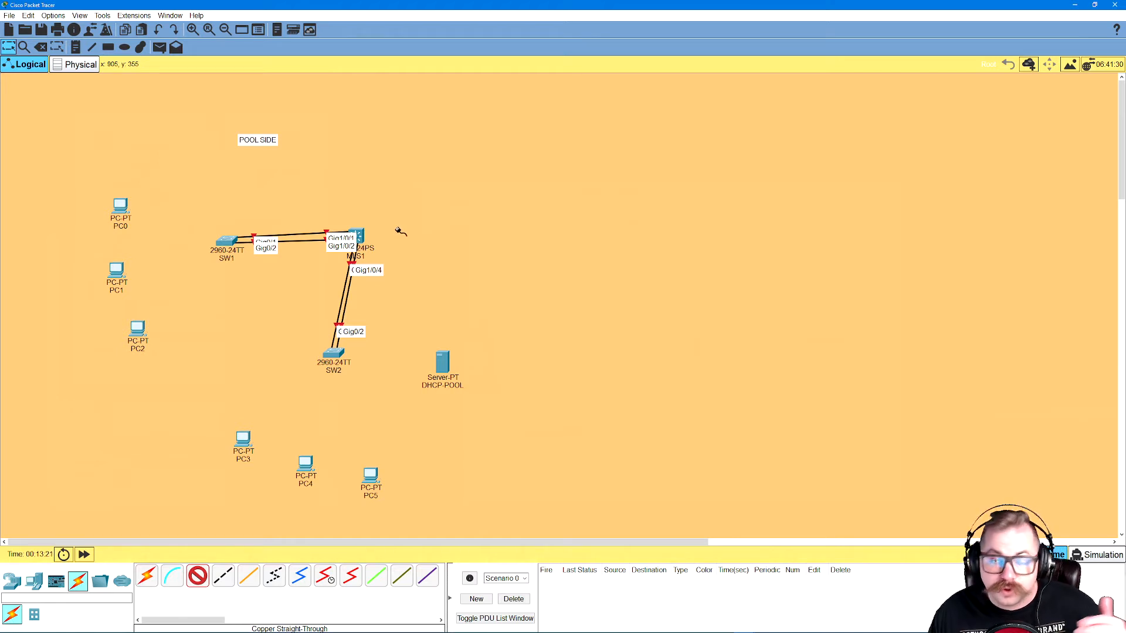
Cable MLS1's GigabitEthernet1/0/22 port to FastEthernet0 on the DHCP-POOL server.
click(357, 236)
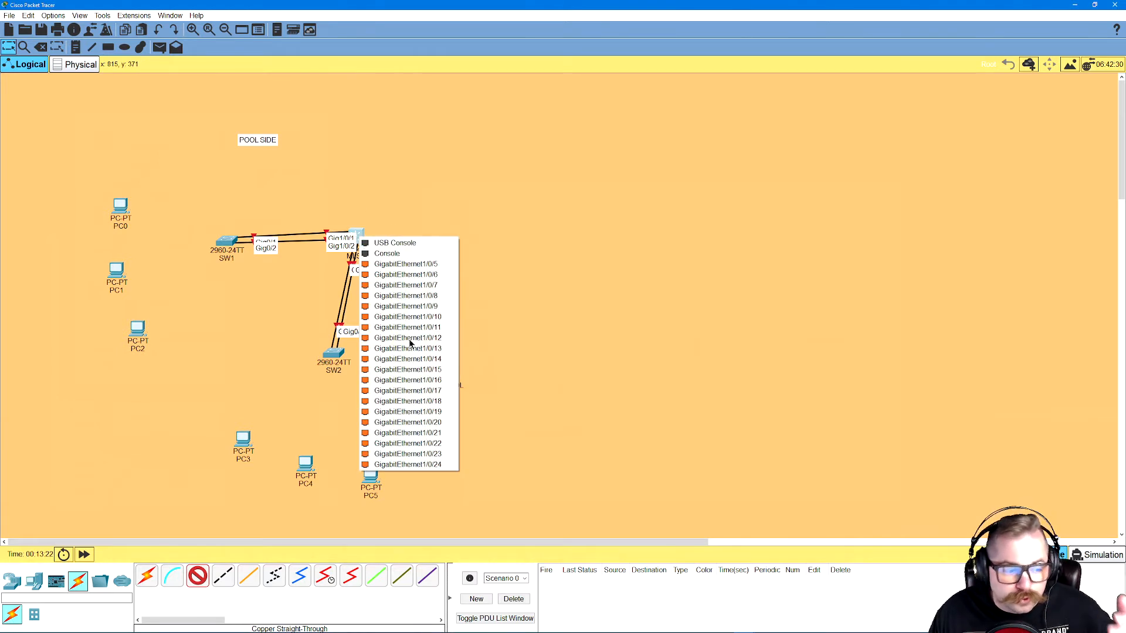
click(427, 444)
click(441, 366)
click(473, 374)
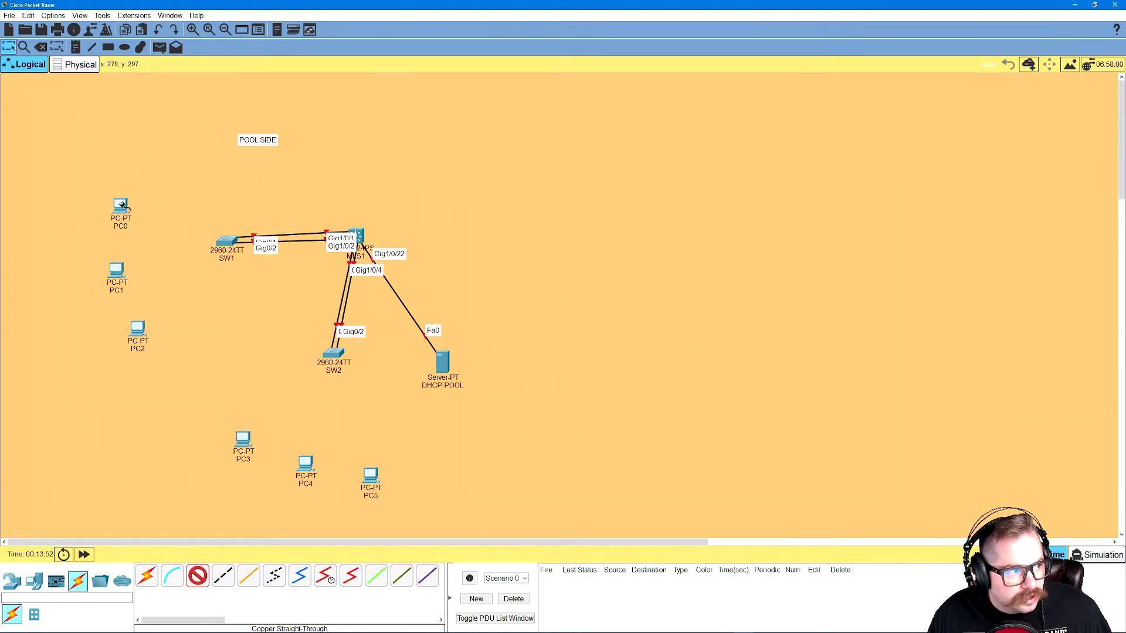
Start a text note above PC0 with the entry VLAN 10 - PORTS FA1-10.
click(76, 51)
click(65, 117)
text(V;AN)
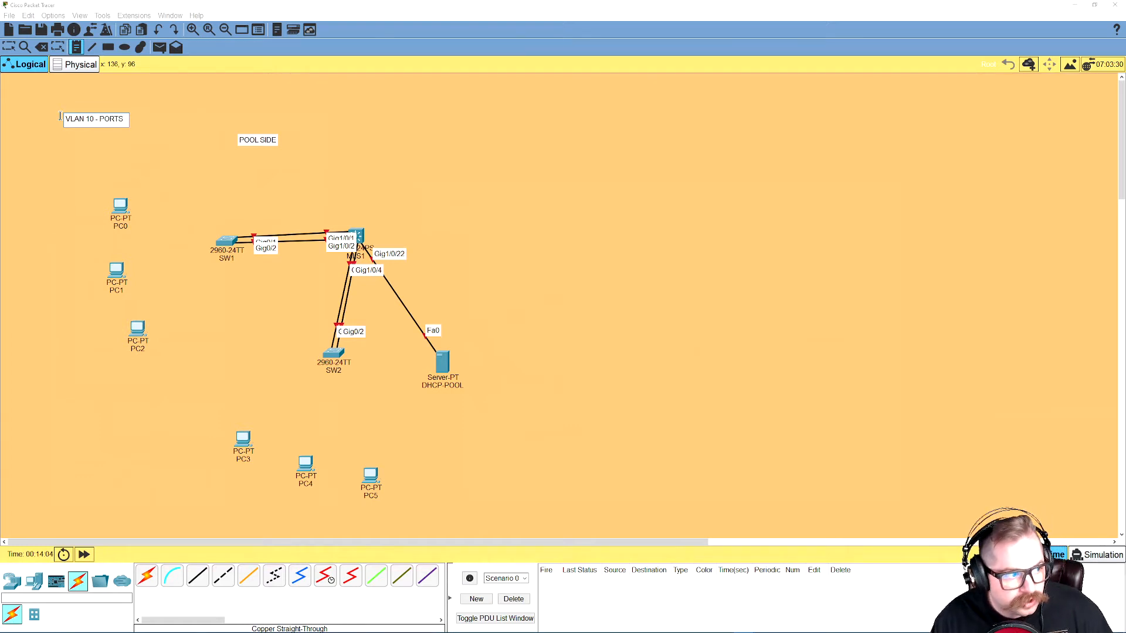
text(FA)
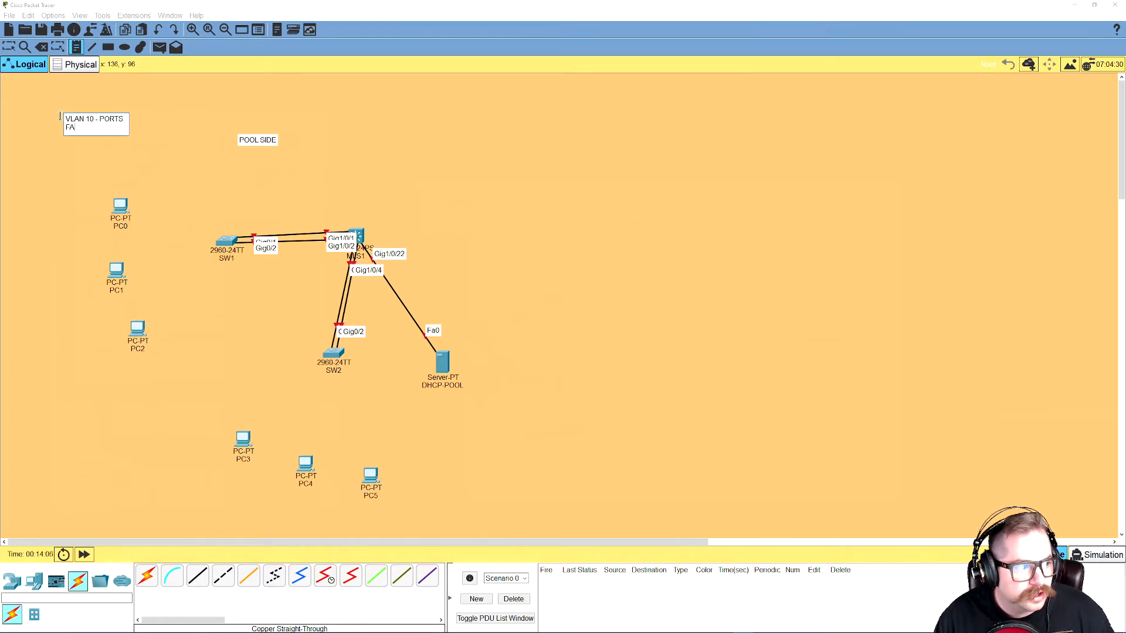
text(1-10)
Add the entries VLAN 20- PORTS FA11-15 and VLAN 30 - PORTS FA16-20 to the port assignment note.
key(Return)
text(VLAN 20 - PORTS F)
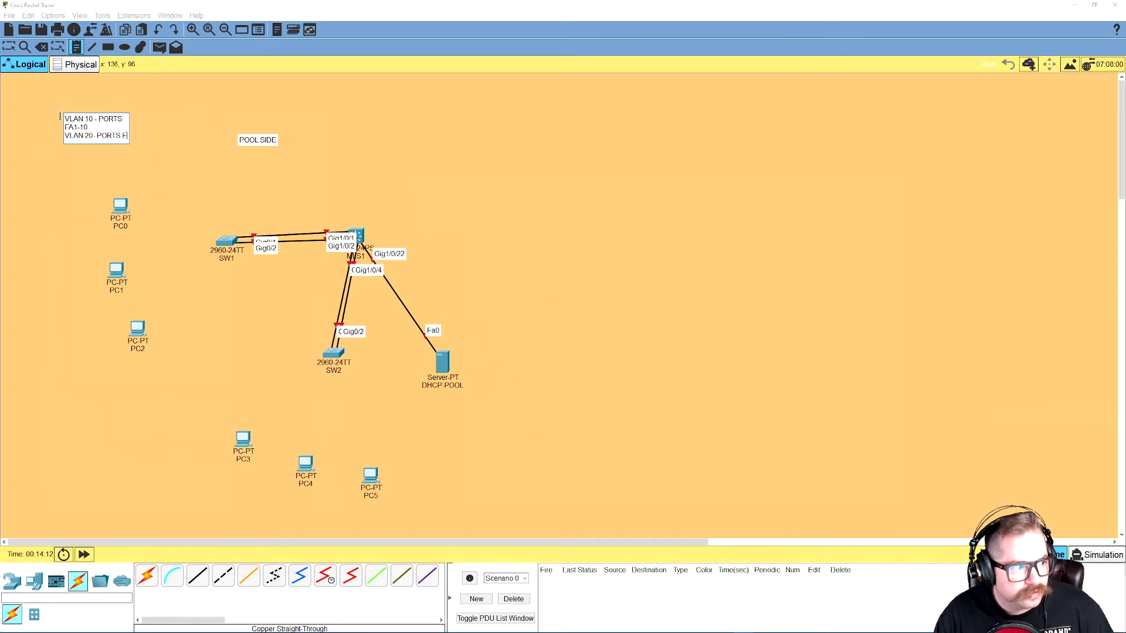
key(Return)
text(FA)
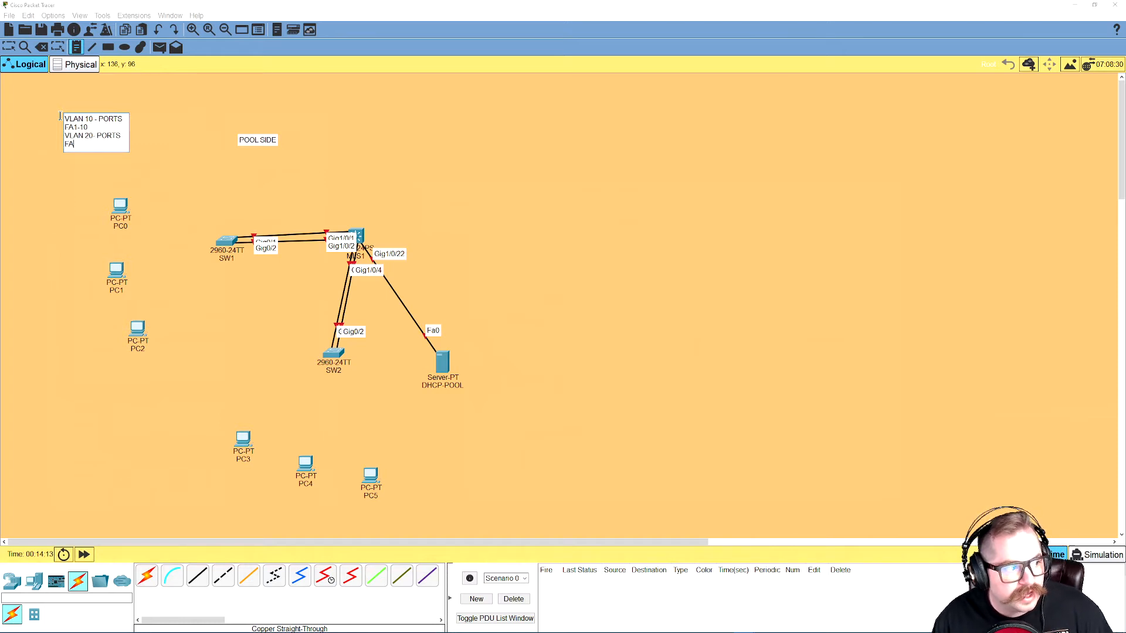
text(11-15)
key(Return)
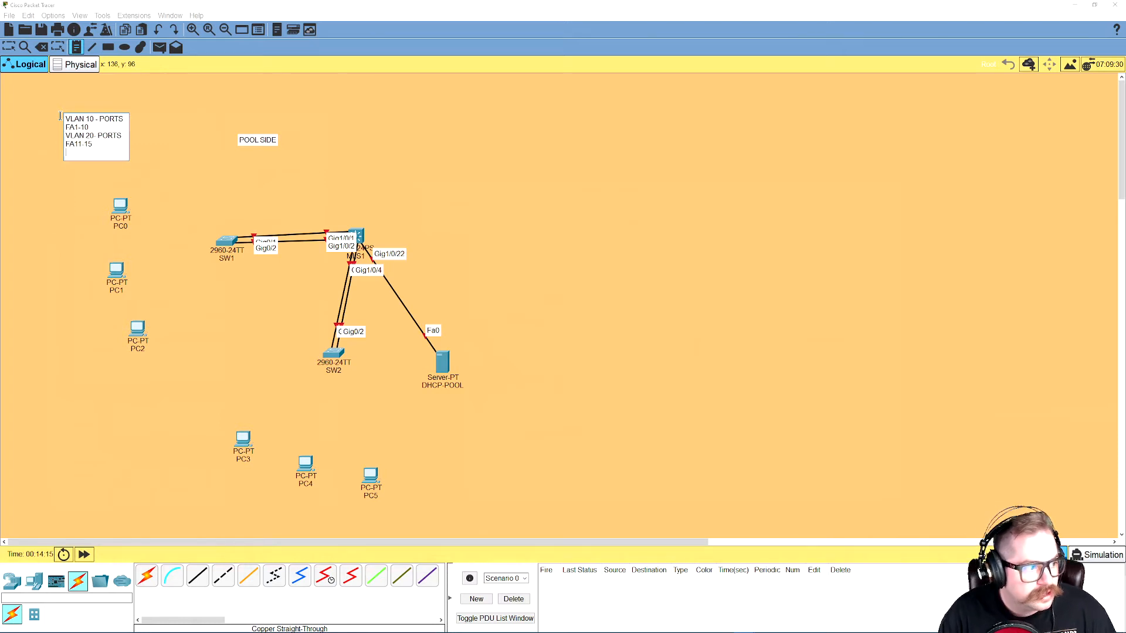
text(VLAN 30)
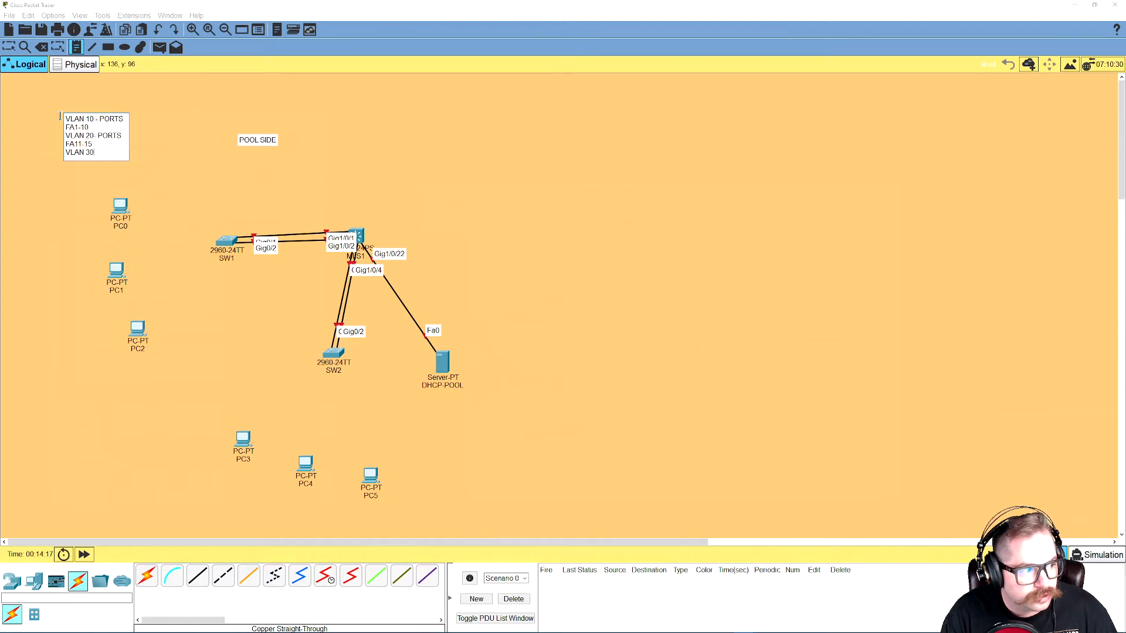
text( - PORTS)
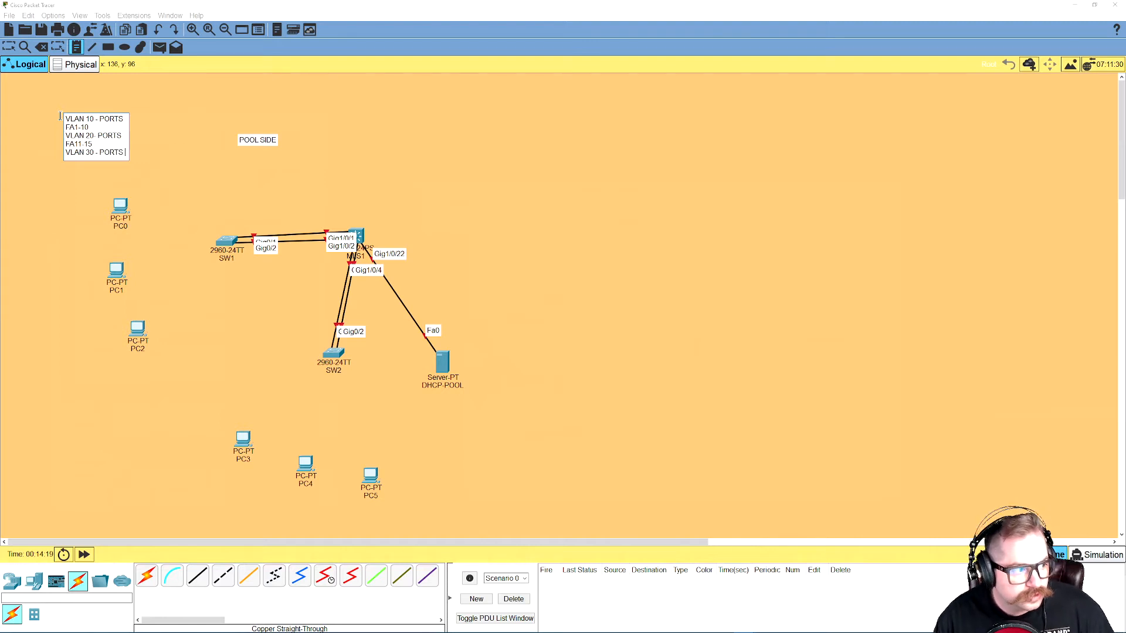
key(Return)
text(FA16-20)
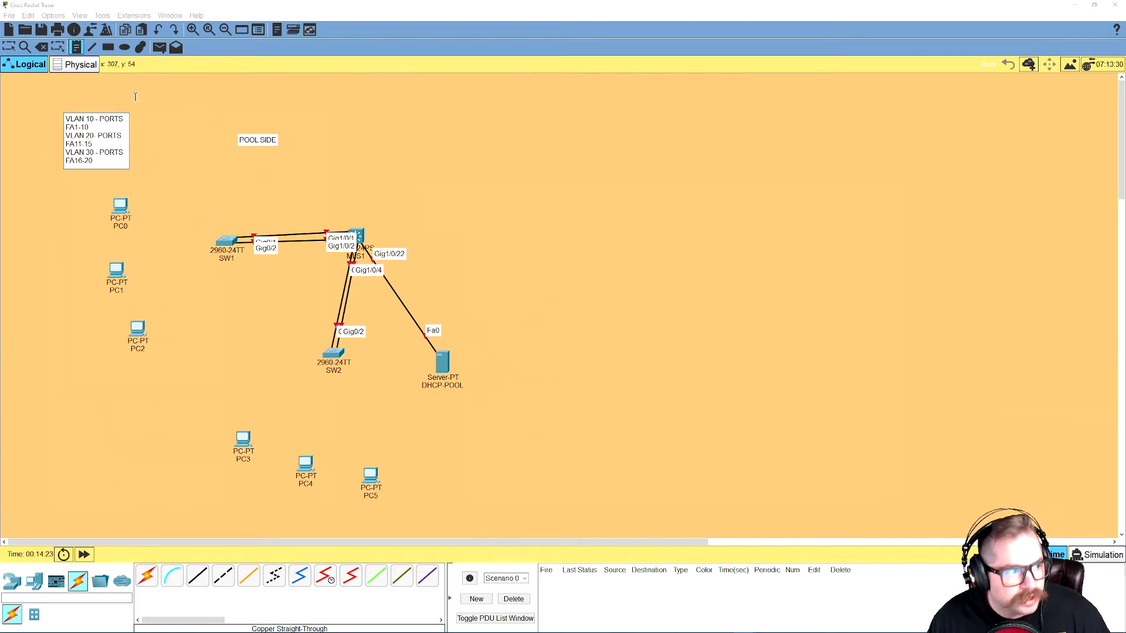
Connect PC0's FastEthernet0 to FastEthernet0/1 on SW1 with a copper straight-through cable.
click(198, 576)
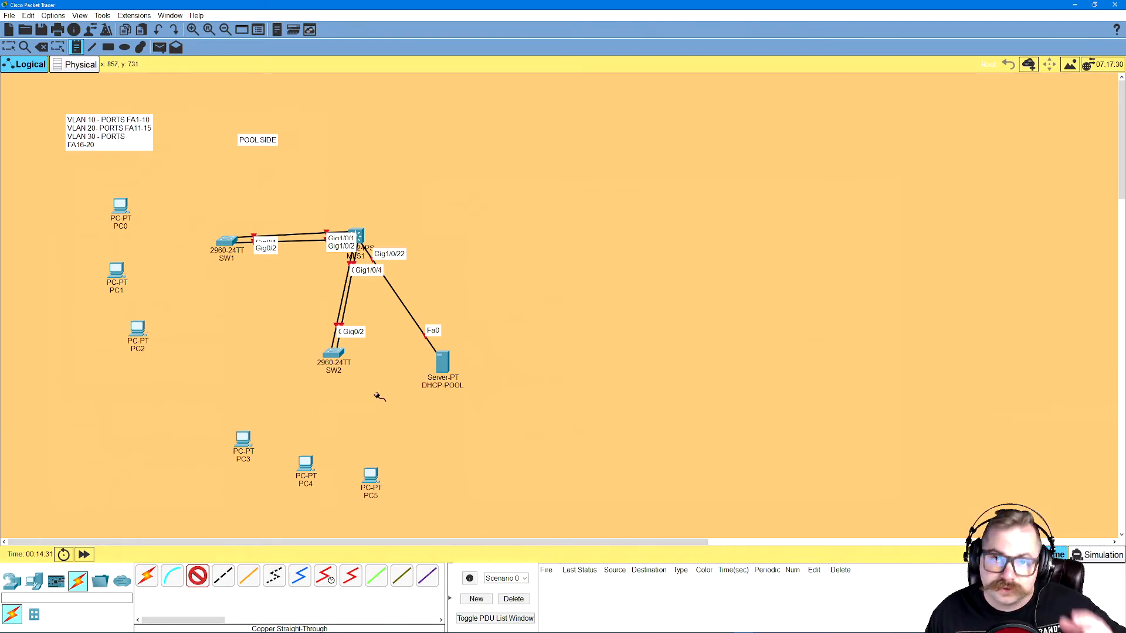
click(118, 209)
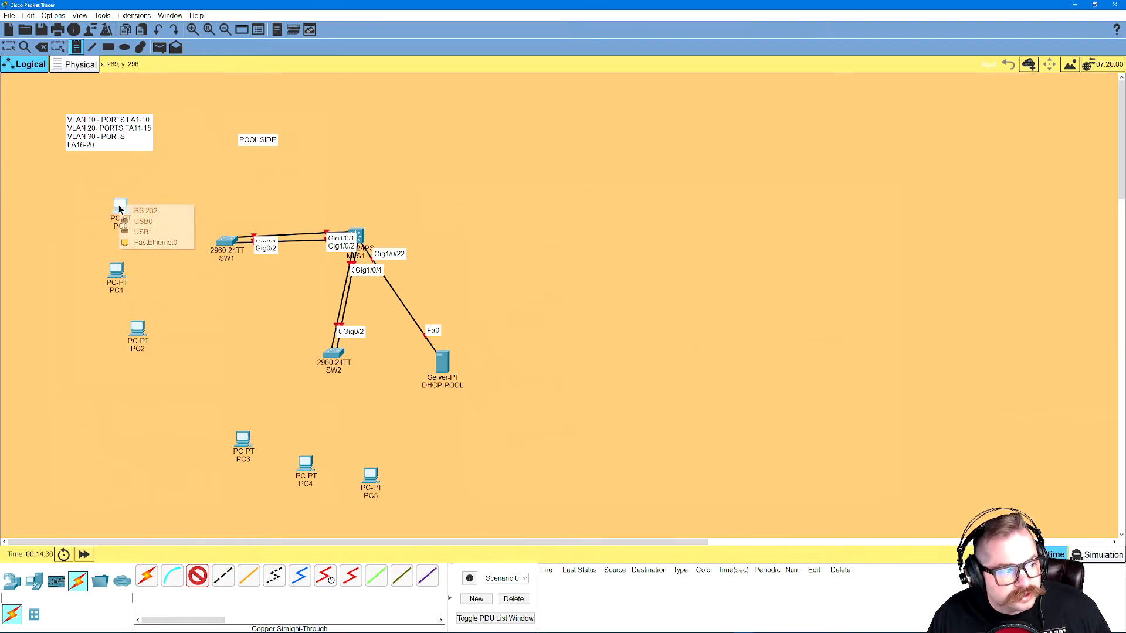
click(153, 242)
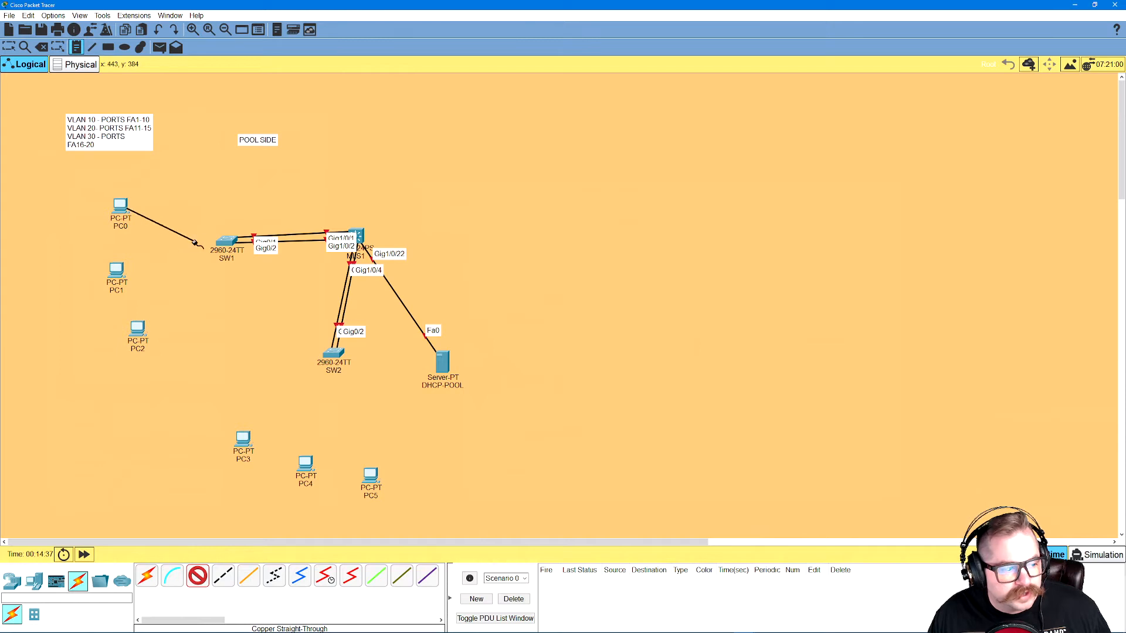
click(225, 241)
click(240, 261)
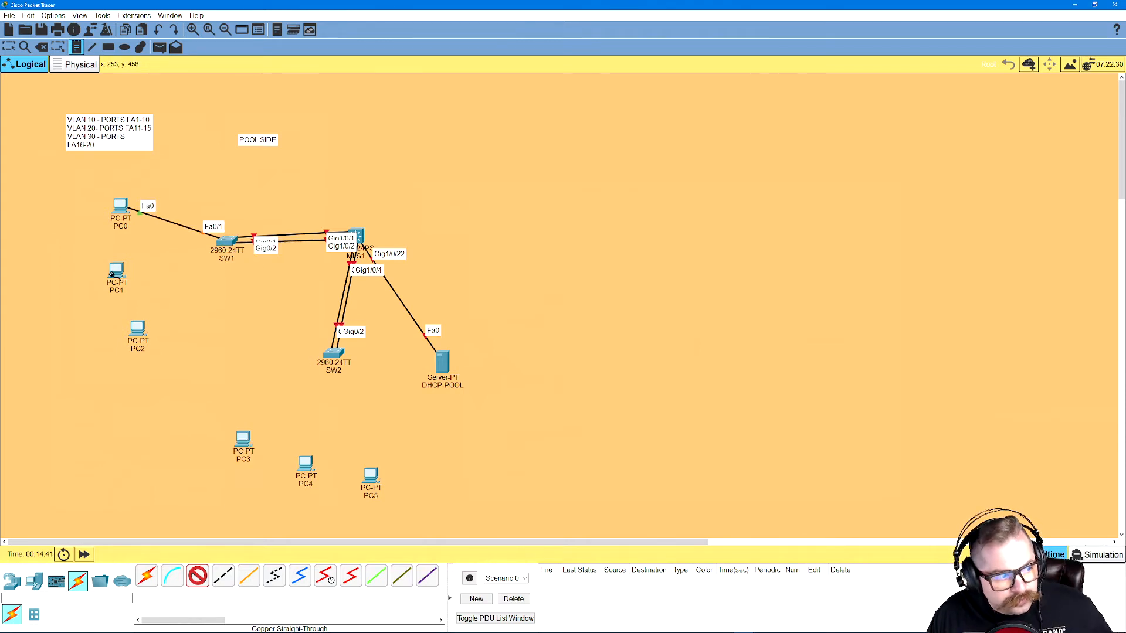
Add text notes reading VLAN 10 beside PC0, VLAN 20 beside PC1, and VLAN 30 beside PC2.
click(76, 46)
click(33, 216)
text(VL)
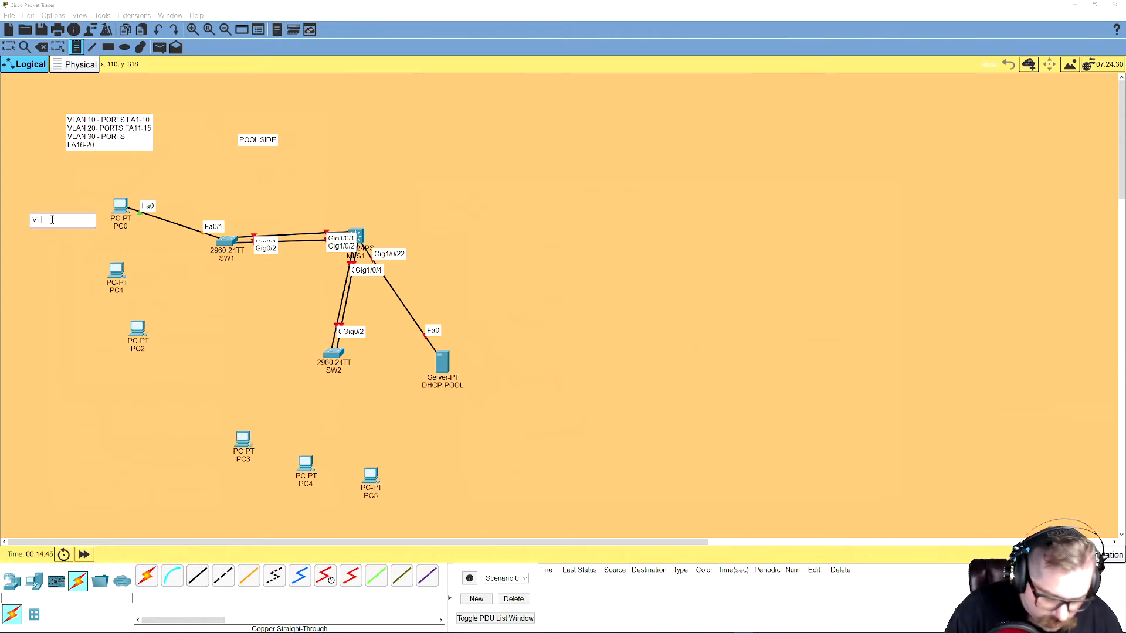
text(AN 10)
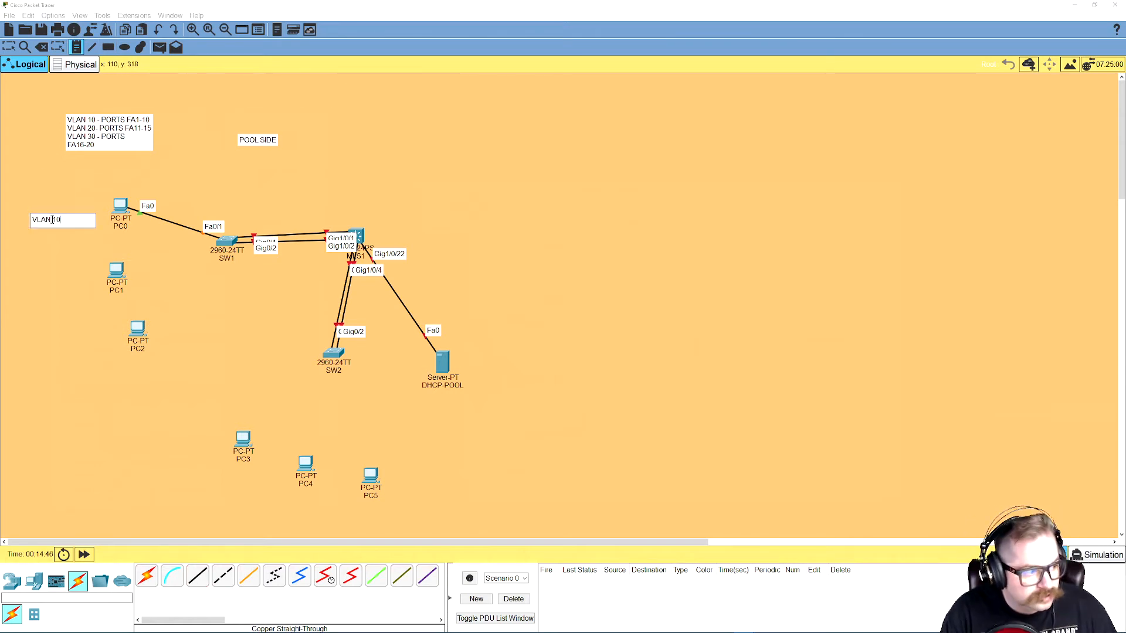
click(60, 276)
text(VLAN 20)
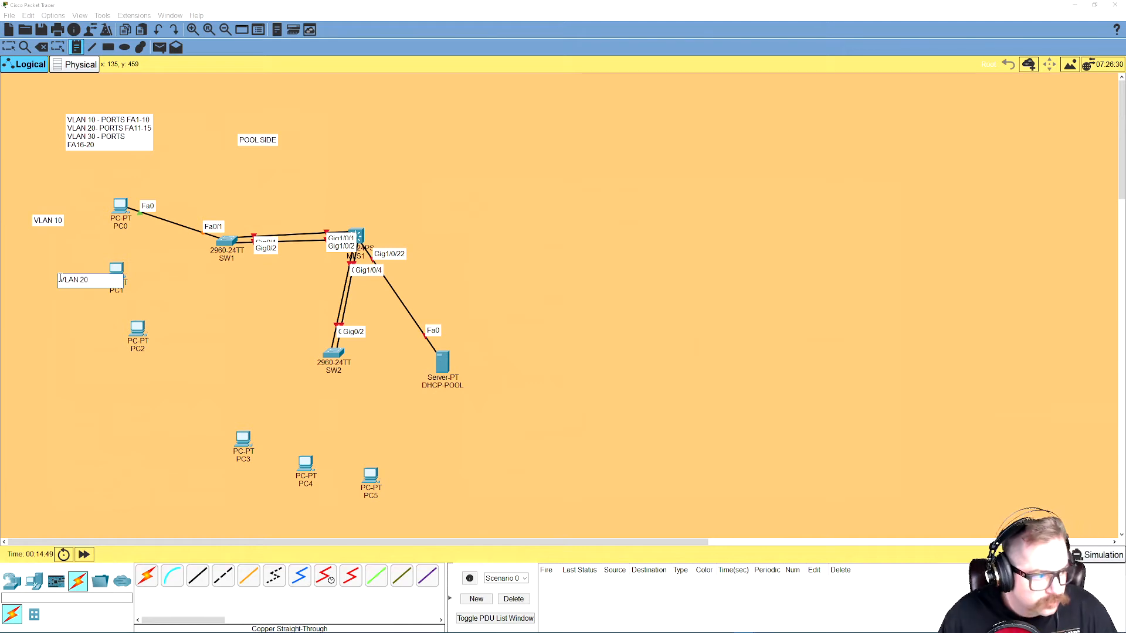
click(64, 338)
text(VLAN 30)
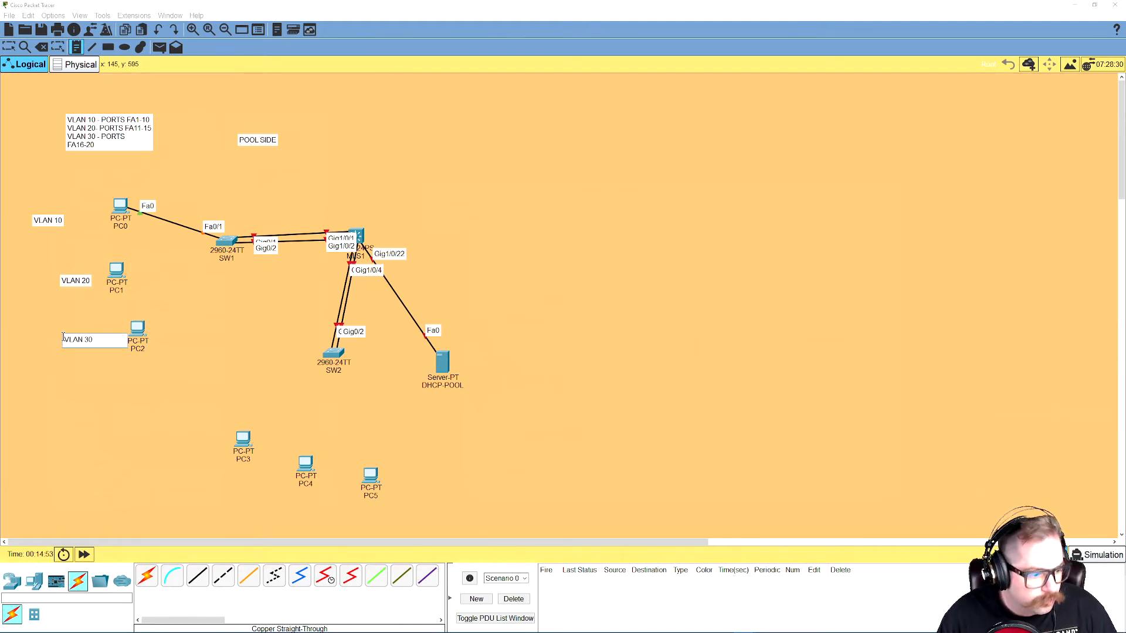
Add text notes reading VLAN 10 beside PC3, VLAN 20 below PC4, and VLAN 30 below PC5.
click(139, 457)
text(VLAN 10)
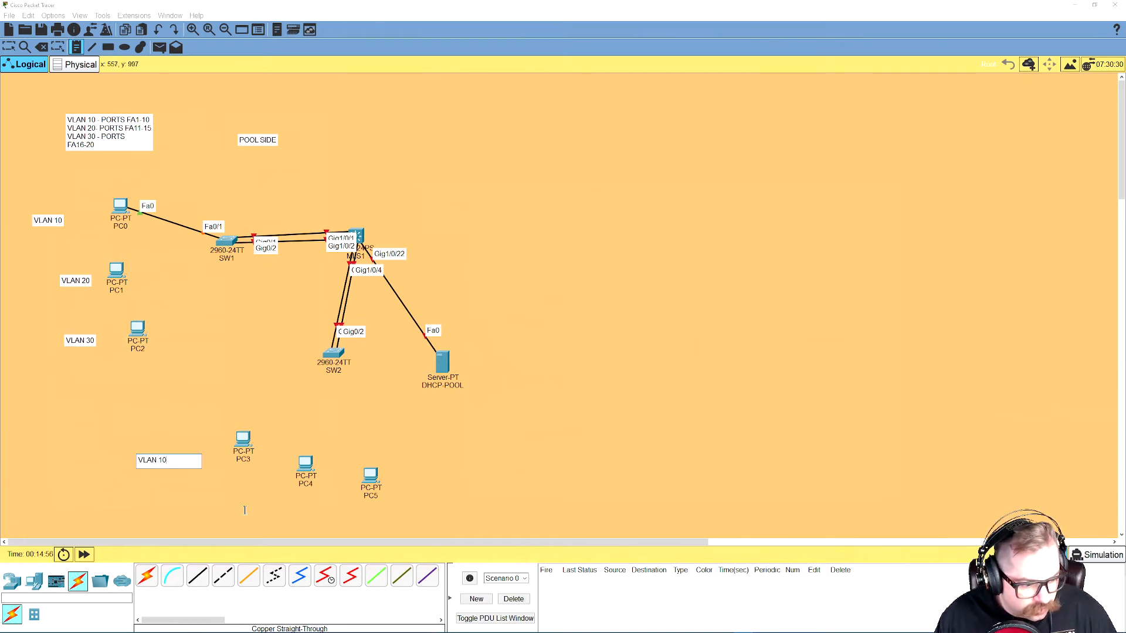
click(261, 508)
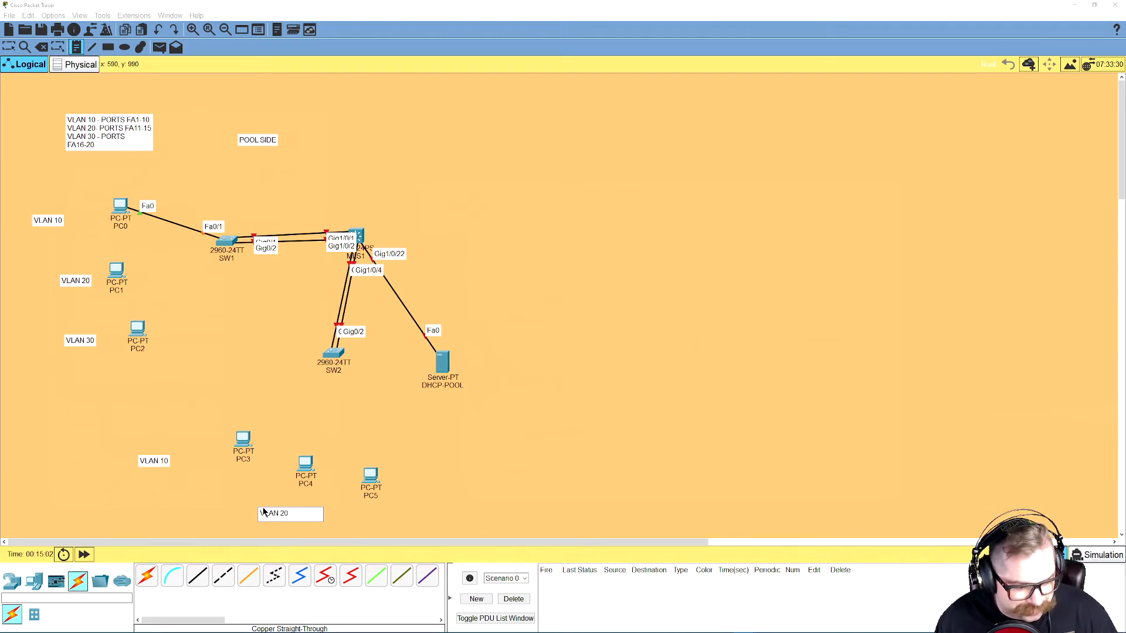
click(389, 526)
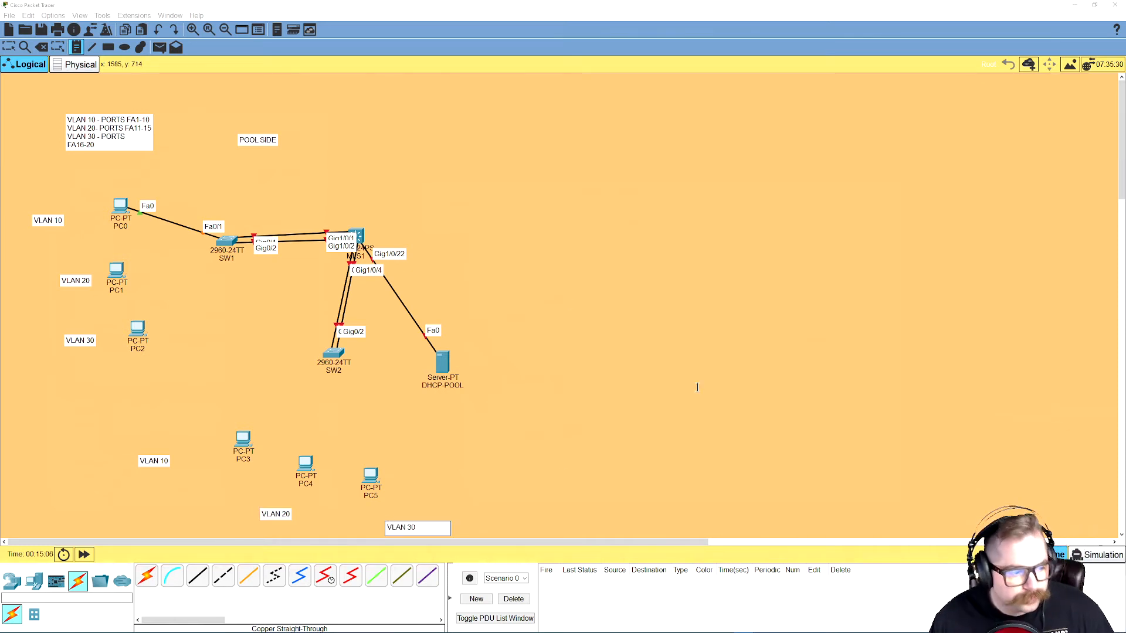
Connect PC1's FastEthernet0 to FastEthernet0/11 on SW1 with a copper straight-through cable.
click(200, 575)
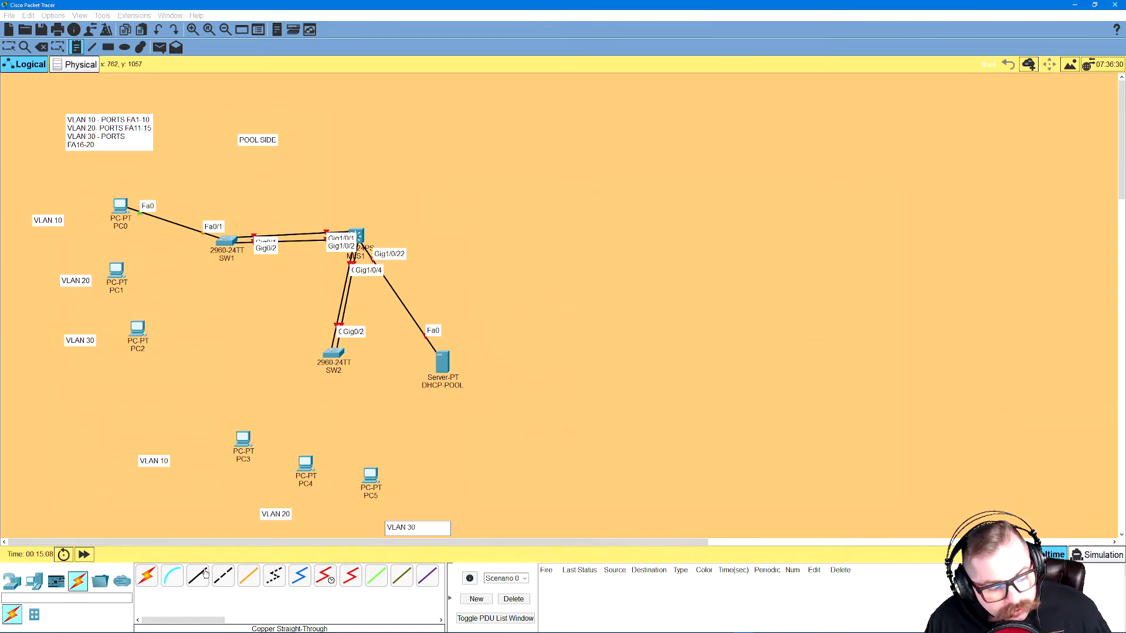
click(116, 273)
click(169, 311)
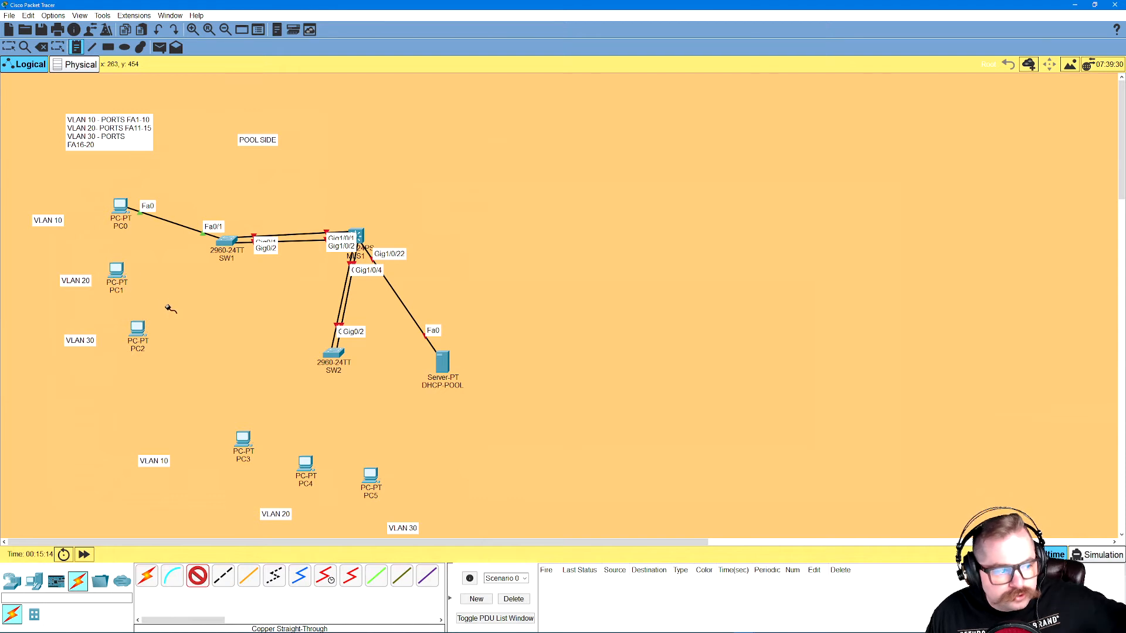
click(227, 242)
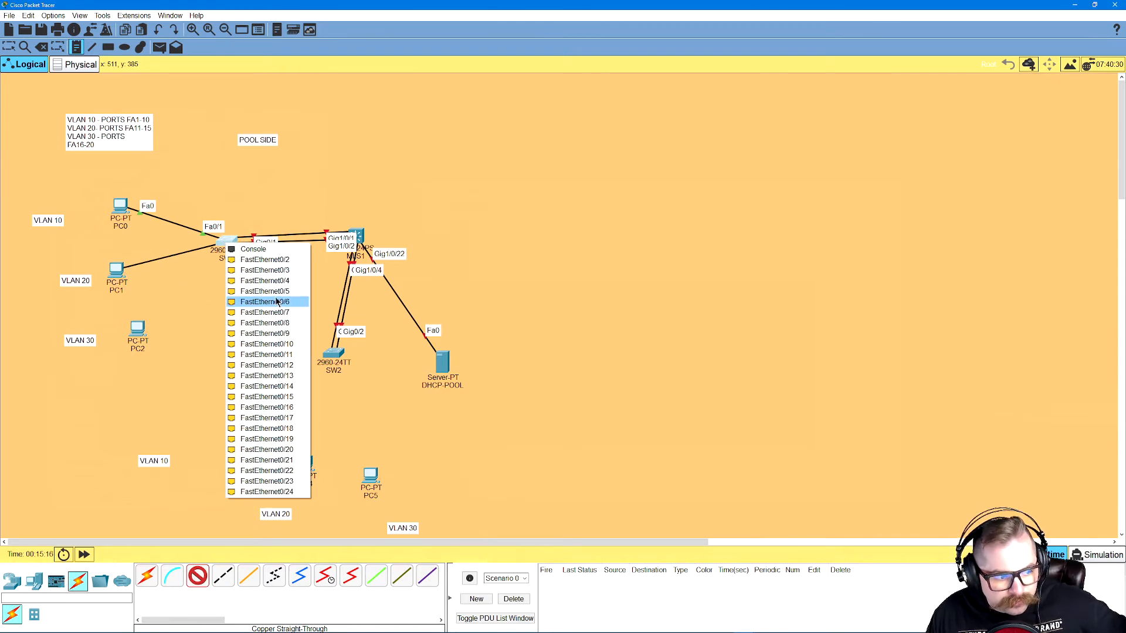
click(276, 355)
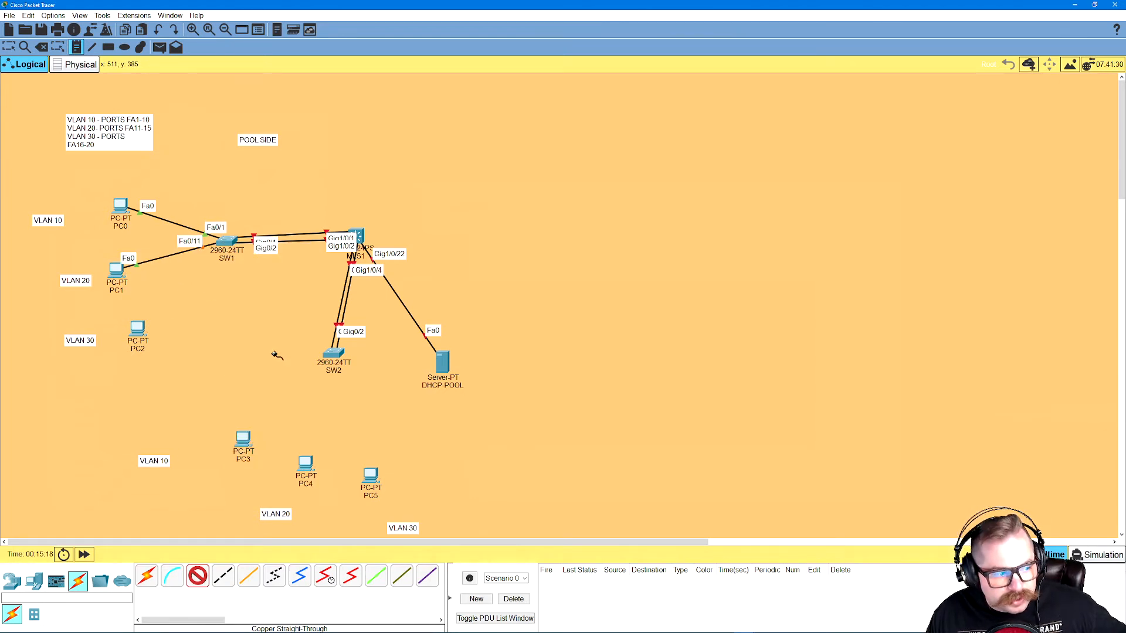
Connect PC2's FastEthernet0 to FastEthernet0/16 on SW1 with a copper straight-through cable.
click(135, 326)
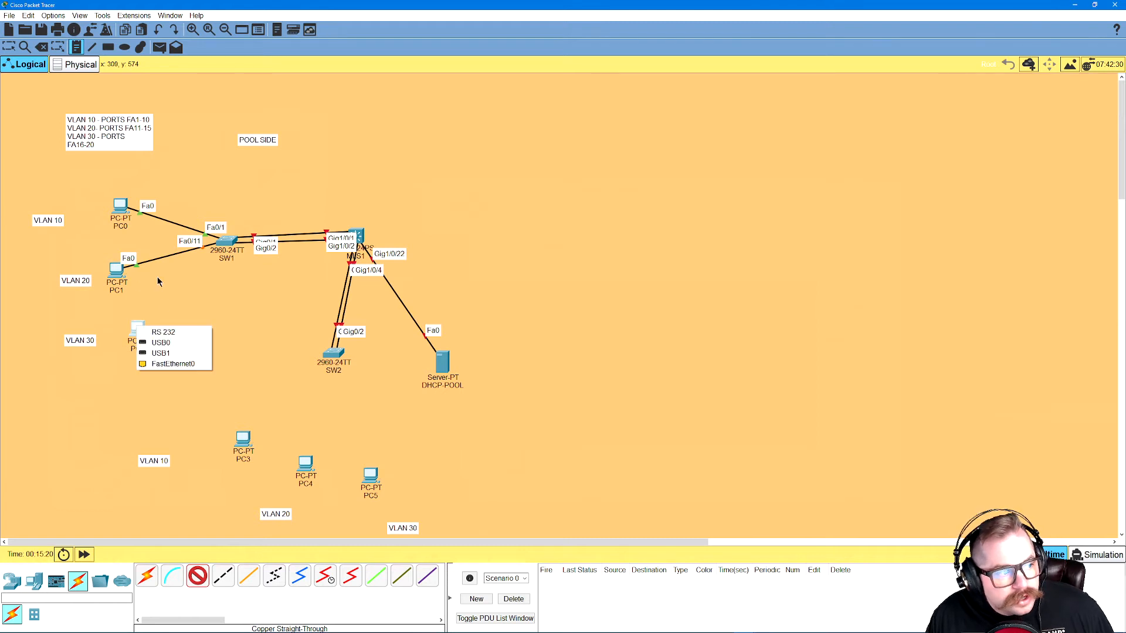
click(173, 363)
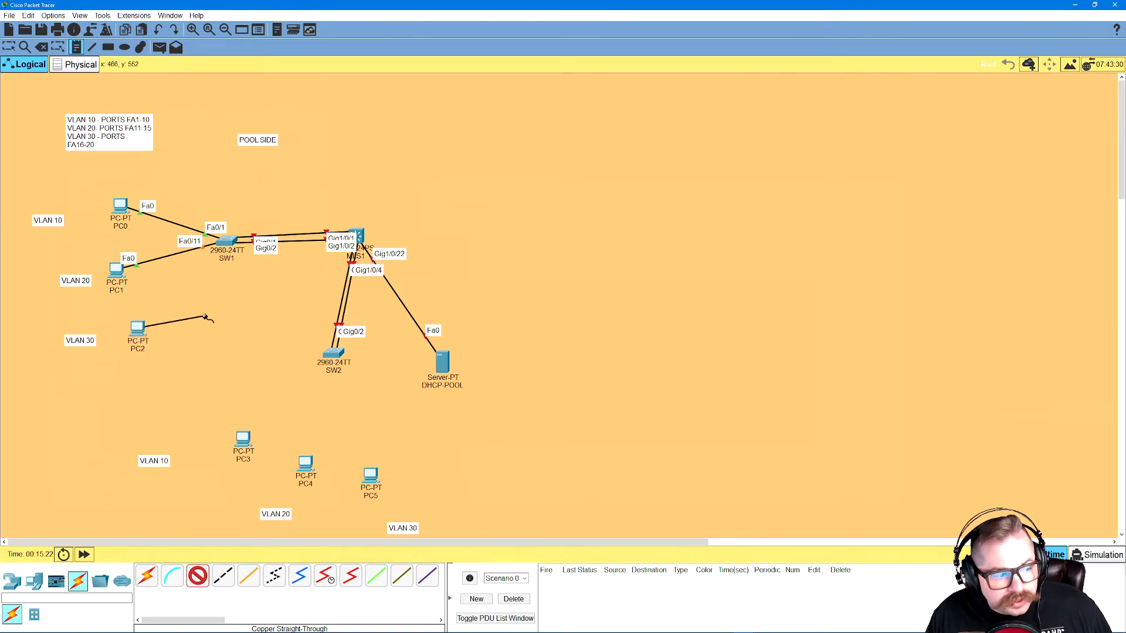
click(225, 243)
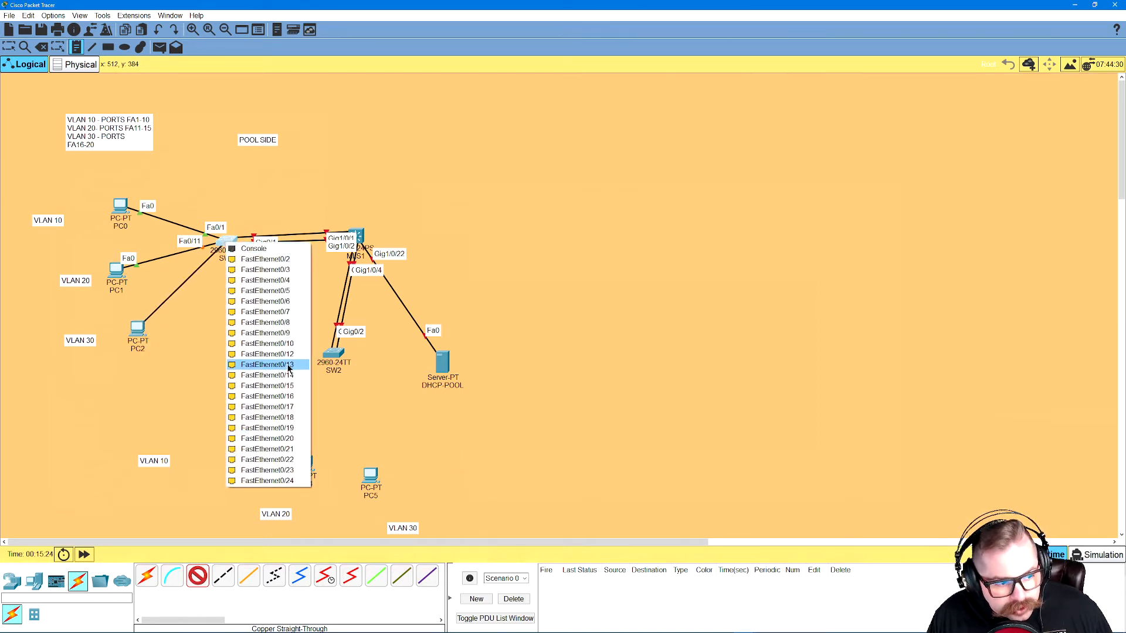
click(293, 399)
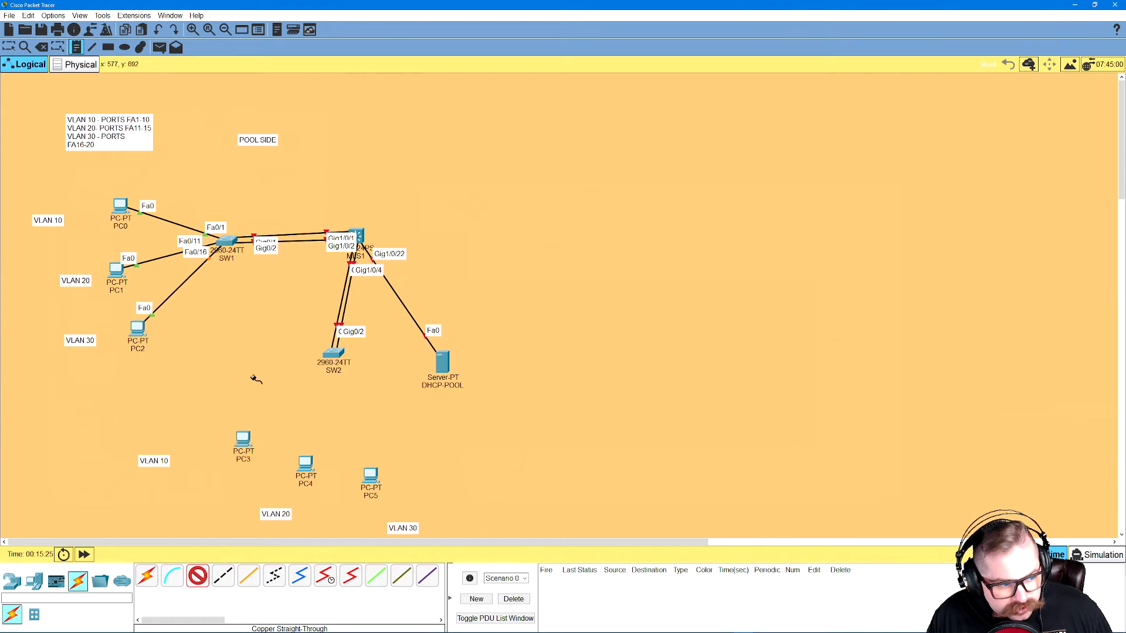
Connect PC3's FastEthernet0 to FastEthernet0/1 on SW2 with a copper straight-through cable.
click(234, 441)
click(290, 477)
click(333, 353)
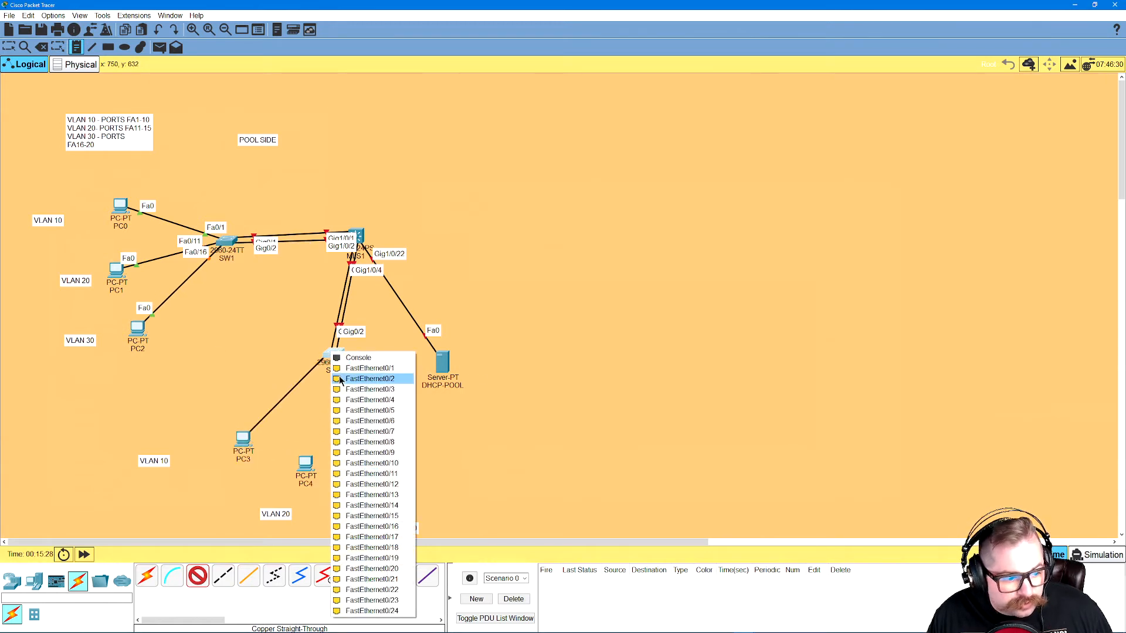
click(340, 368)
Connect PC4's FastEthernet0 to FastEthernet0/11 on SW2 with a copper straight-through cable.
click(311, 463)
click(355, 489)
click(337, 357)
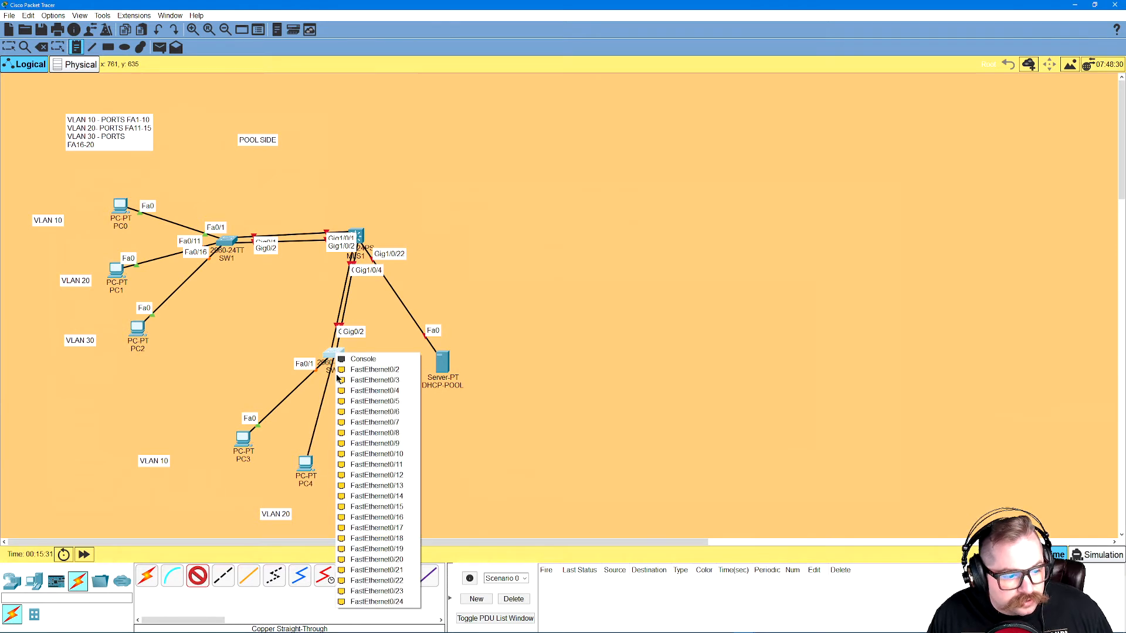
click(373, 464)
Connect PC5's FastEthernet0 to FastEthernet0/16 on SW2 with a copper straight-through cable.
click(373, 480)
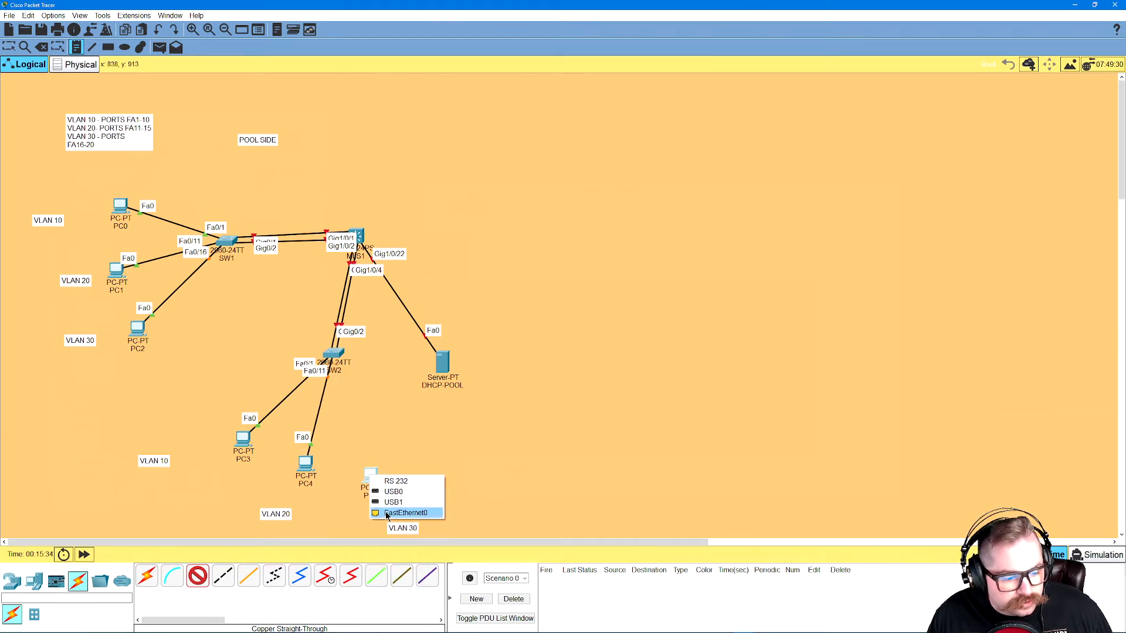
click(390, 513)
click(338, 354)
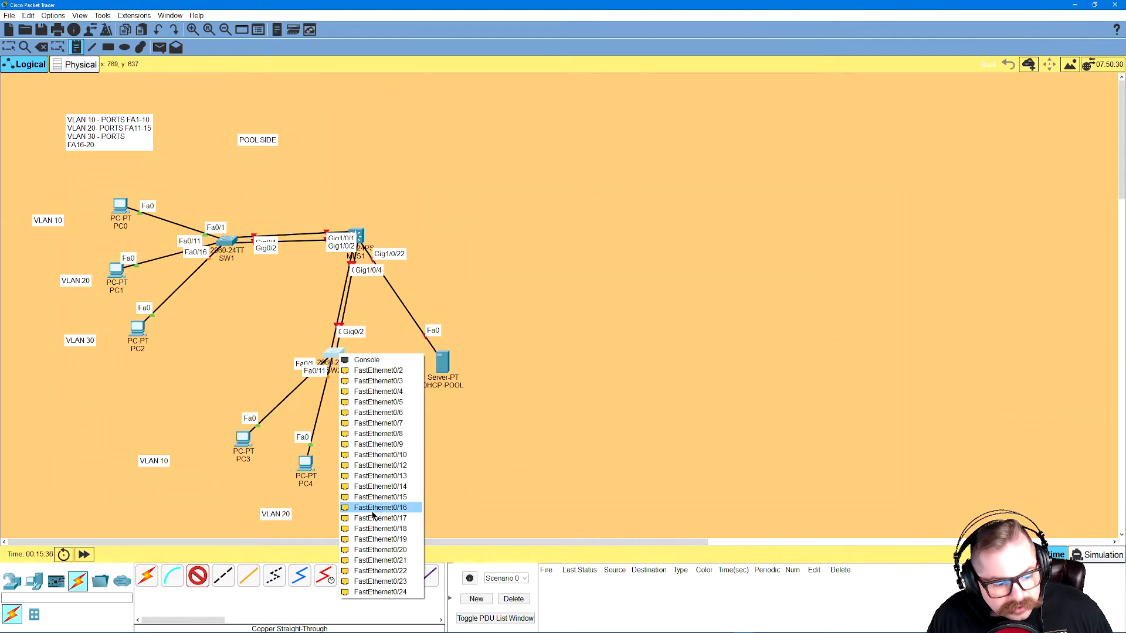
click(380, 508)
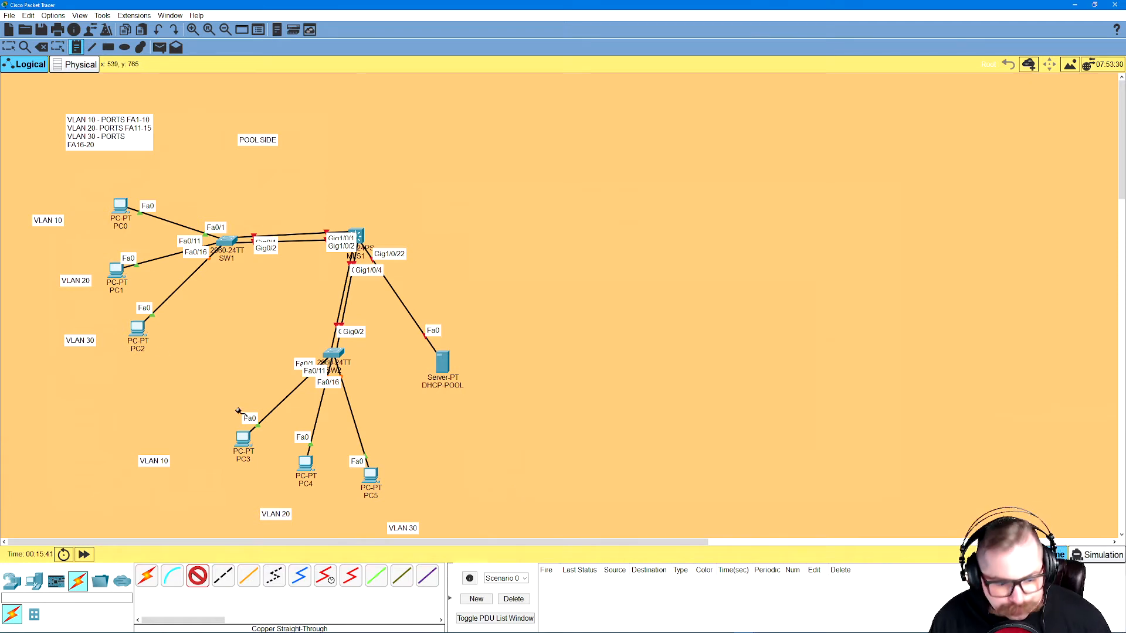
Add a text note reading MIDDLE MAN ROUTERS in the empty area beyond the POOL SIDE network.
click(80, 46)
click(567, 147)
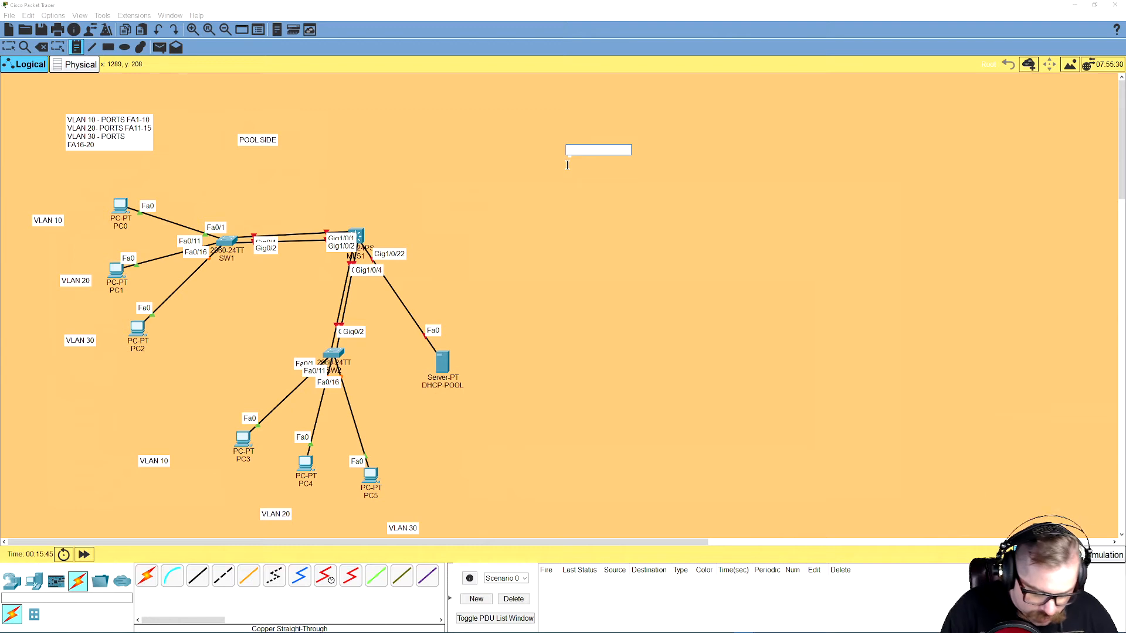
text(MIDDLE MAN ROUTERS)
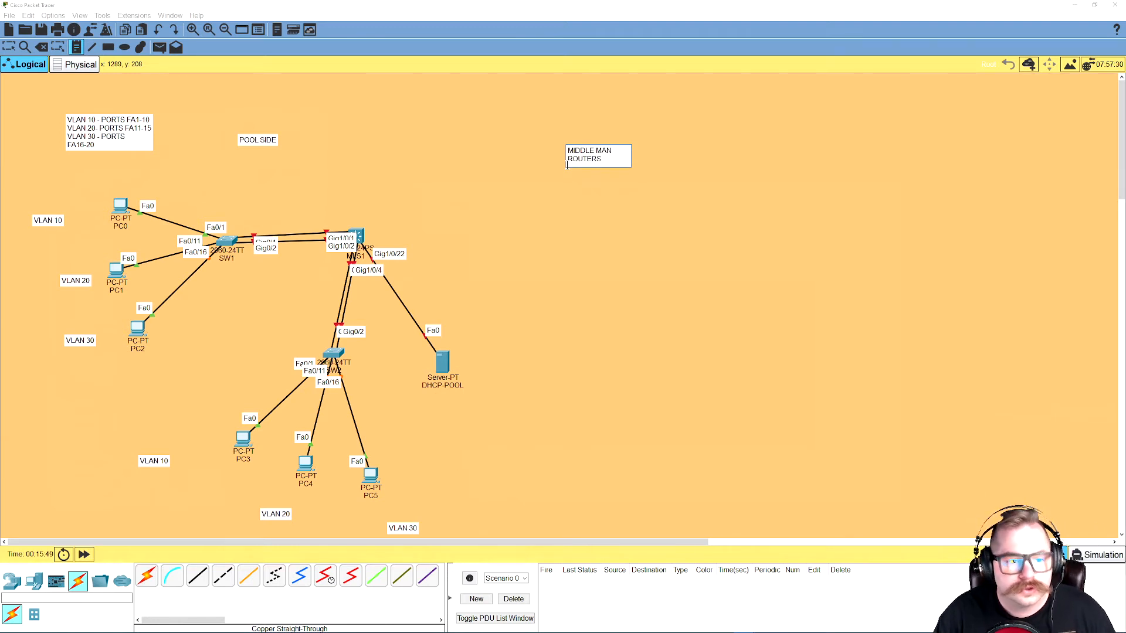
Place two 2911 routers, one above the other, below the MIDDLE MAN ROUTERS note.
click(11, 581)
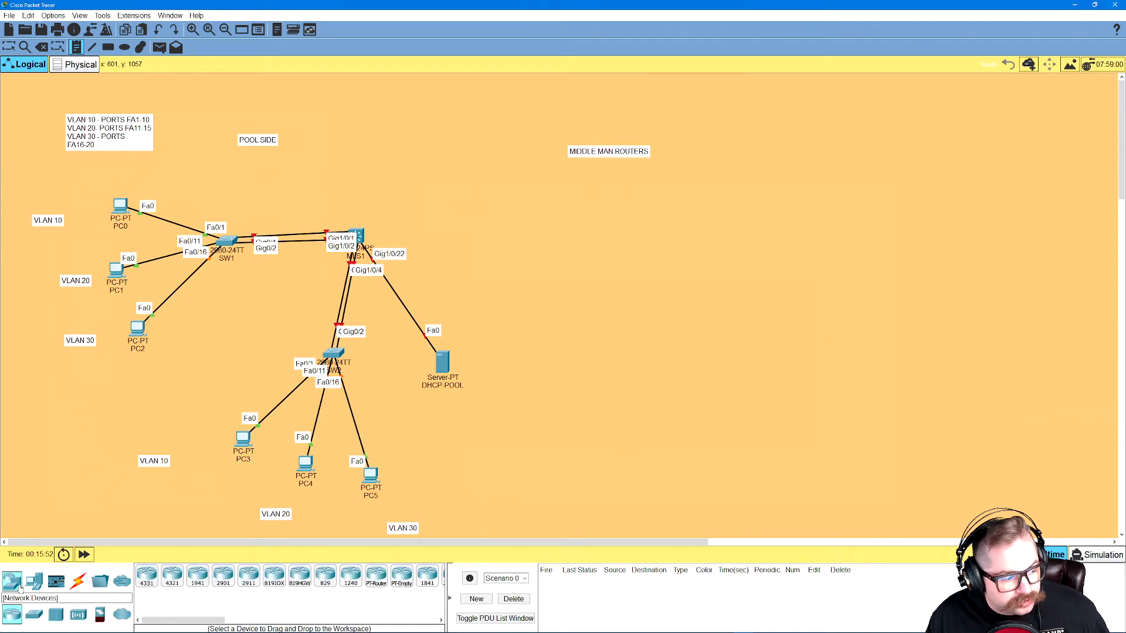
click(250, 581)
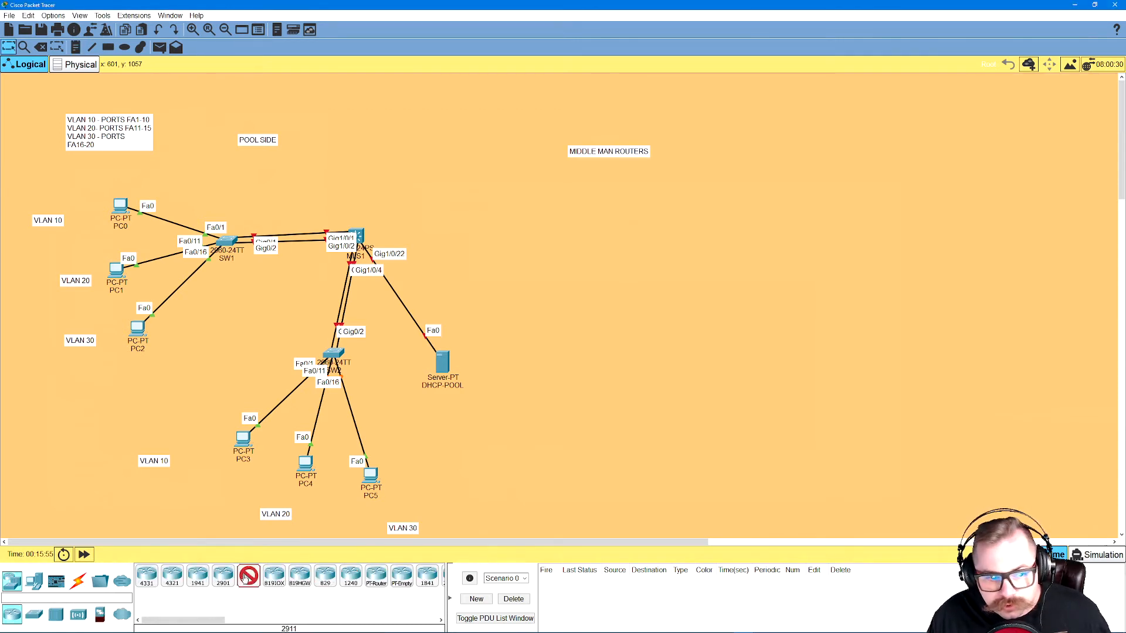
click(558, 189)
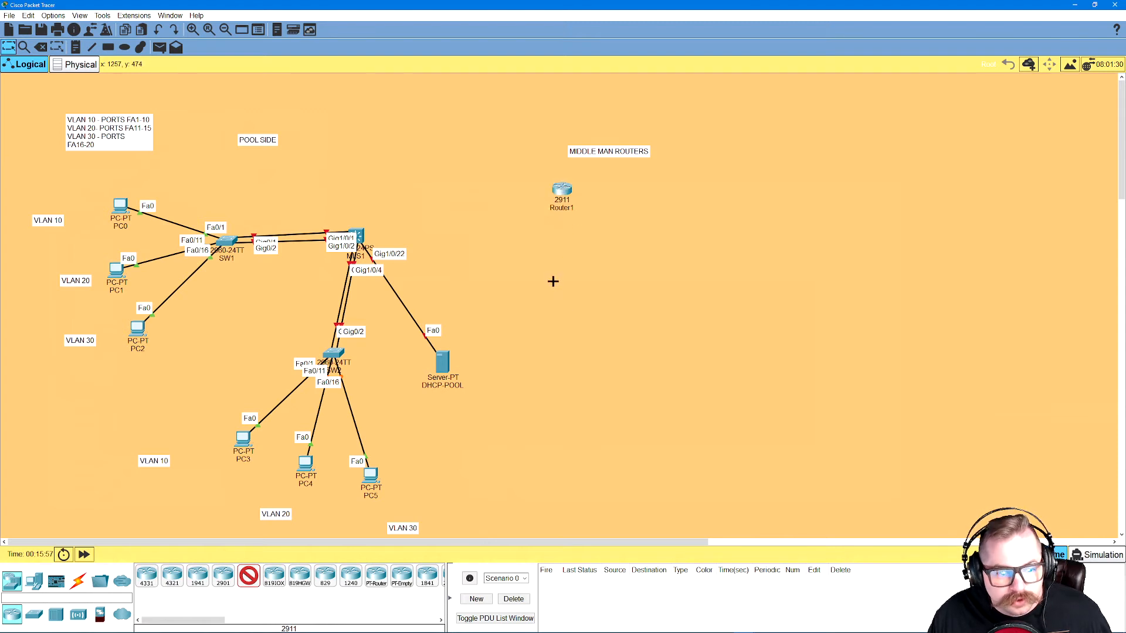
click(558, 283)
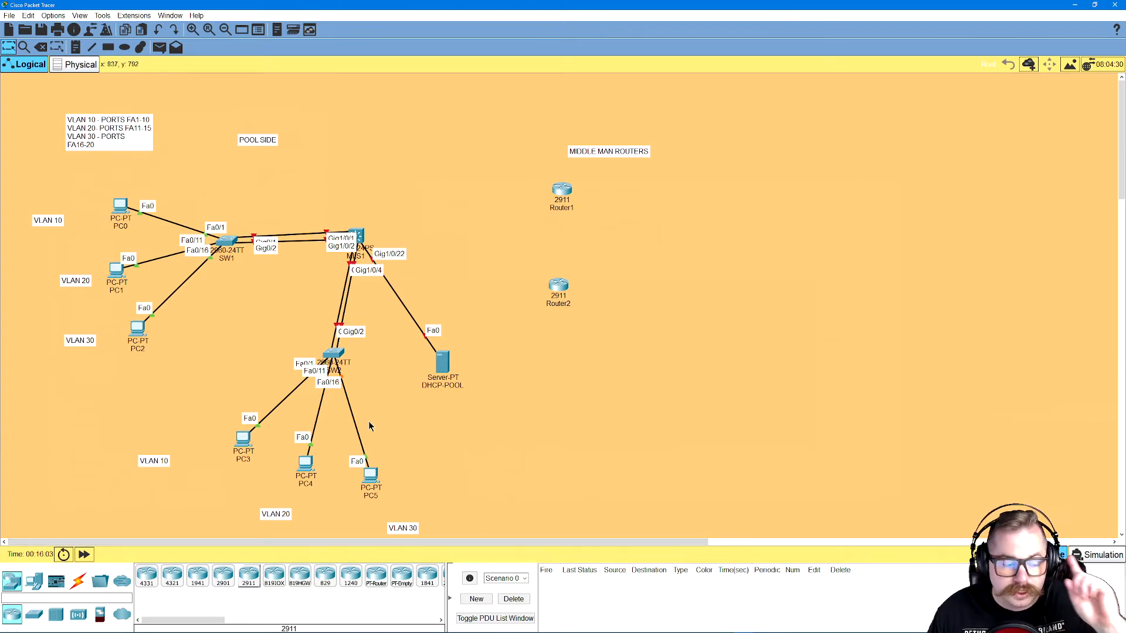
Install an HWIC-2T serial module in the interface card slot of Router1 nearest its built-in ports.
click(9, 47)
click(562, 189)
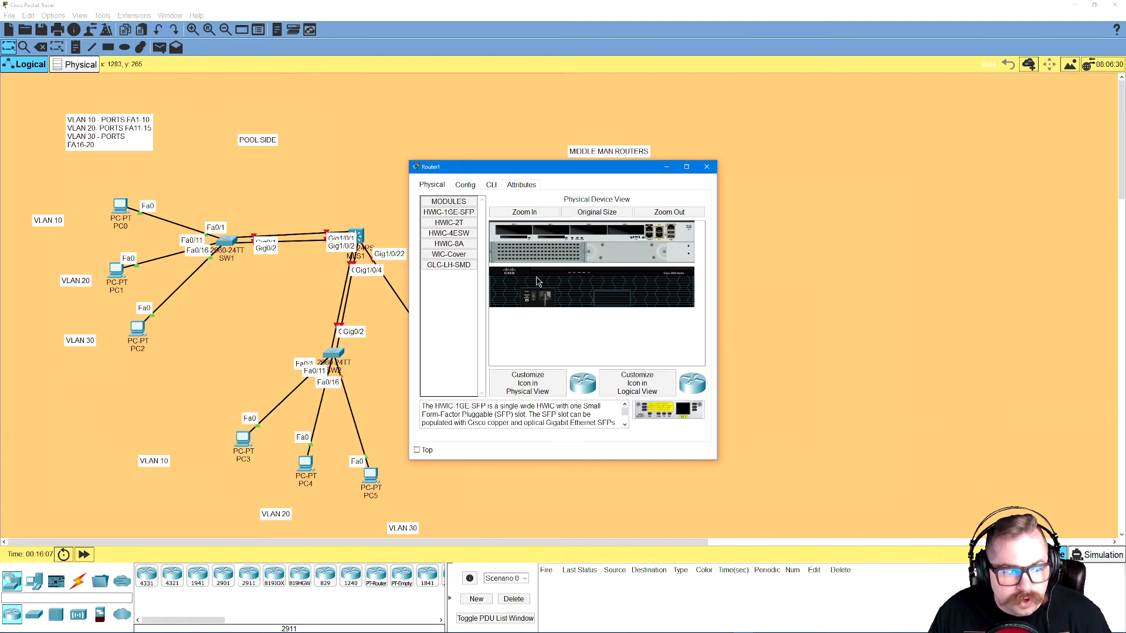
drag(455, 225, 626, 235)
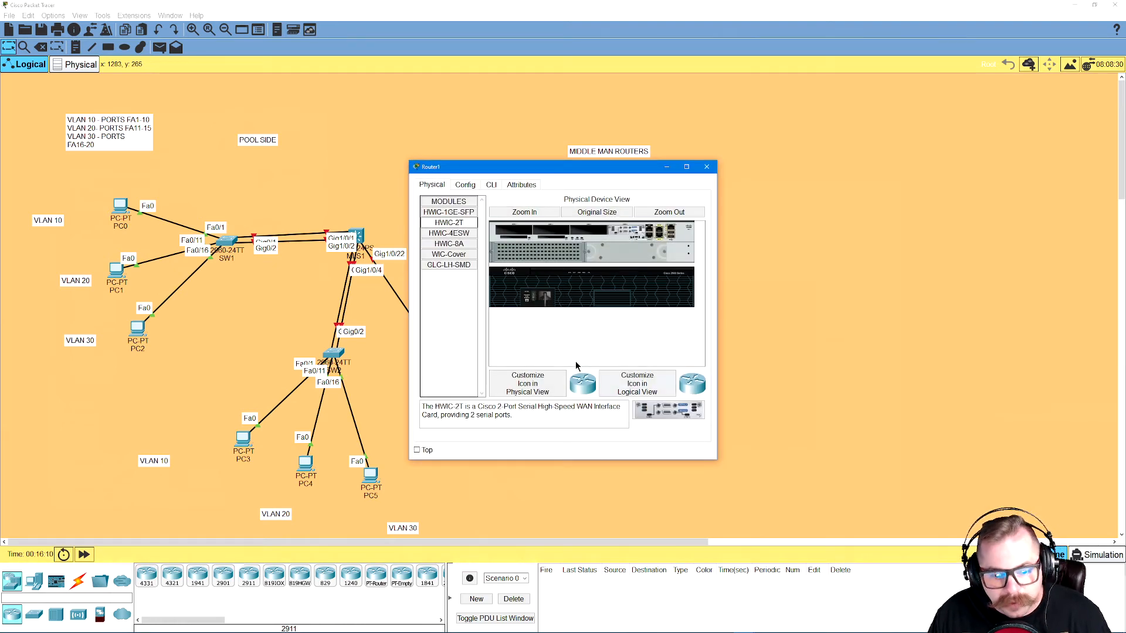
click(628, 231)
mouse_move(628, 232)
mouse_down()
mouse_move(516, 230)
mouse_move(628, 234)
mouse_up()
Examine Router1's module slots and power switch in an enlarged physical device view.
click(578, 213)
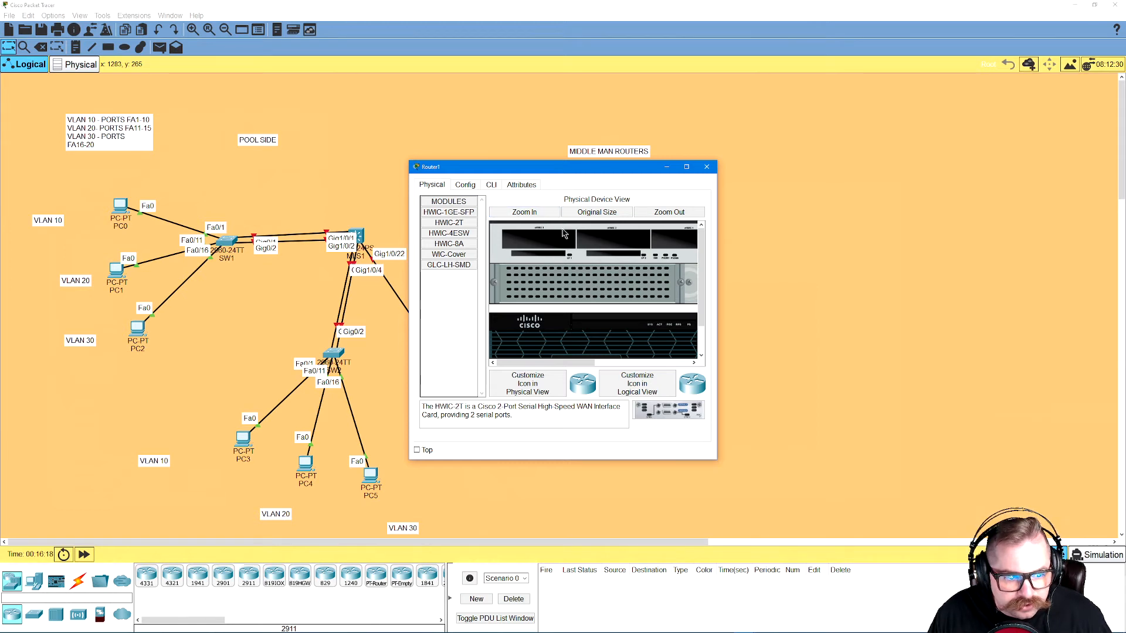
drag(587, 363, 644, 362)
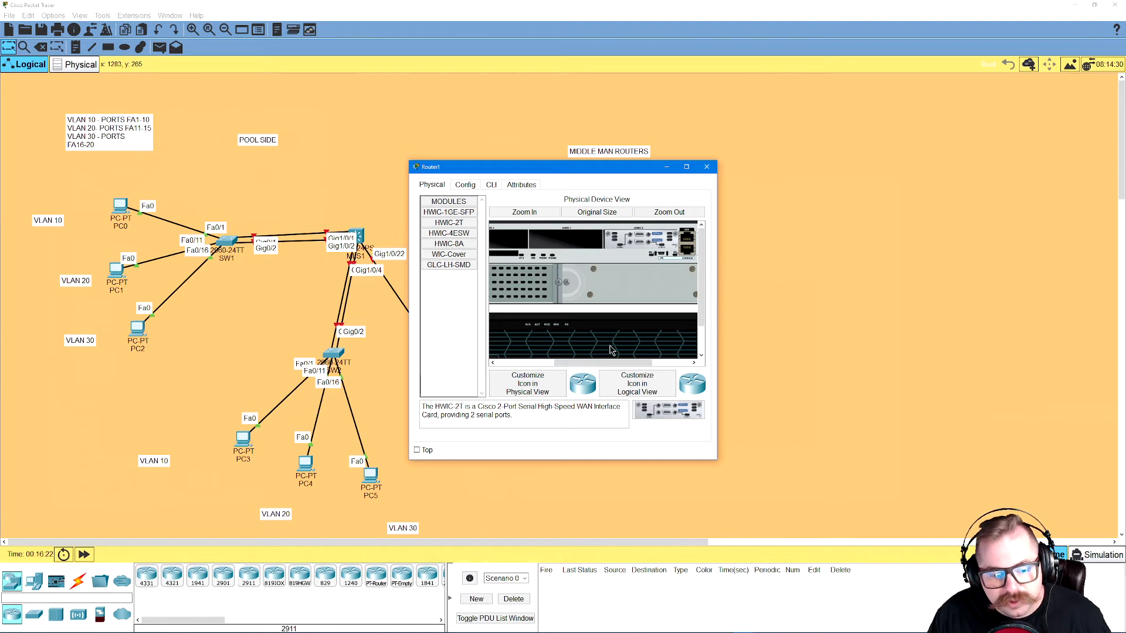
drag(578, 362, 519, 362)
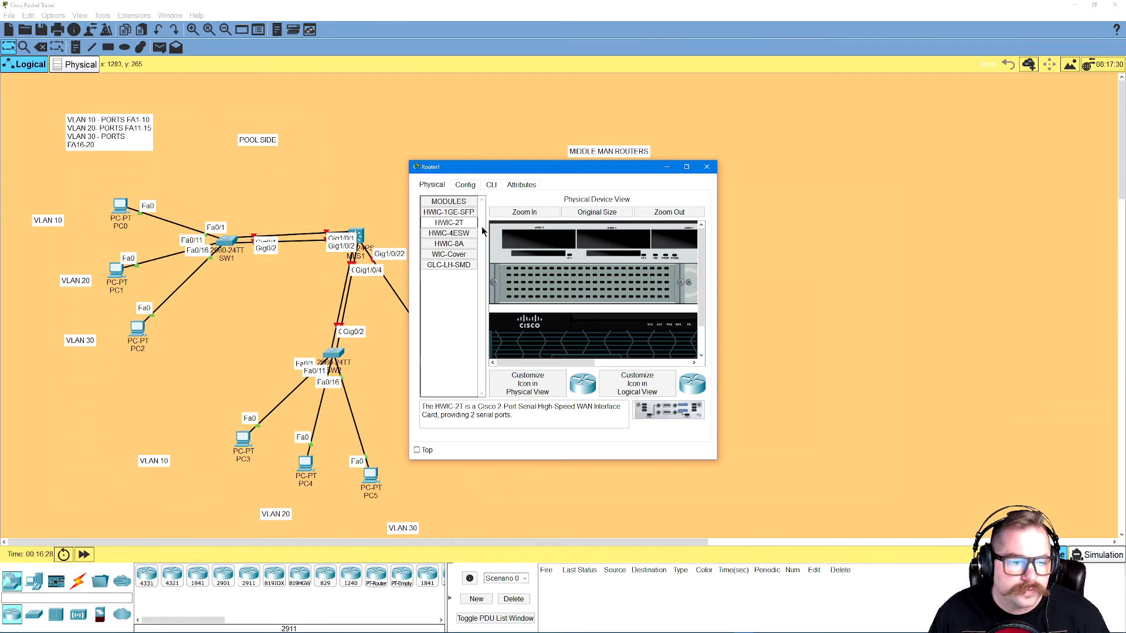
scroll(572, 323, down, 1)
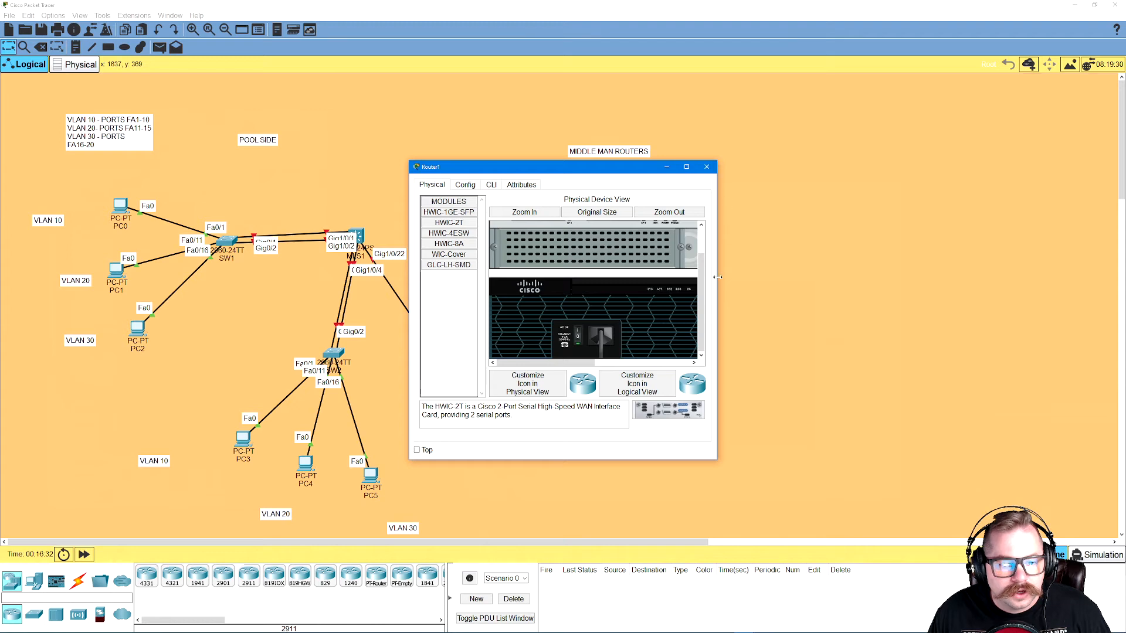
drag(716, 459, 920, 517)
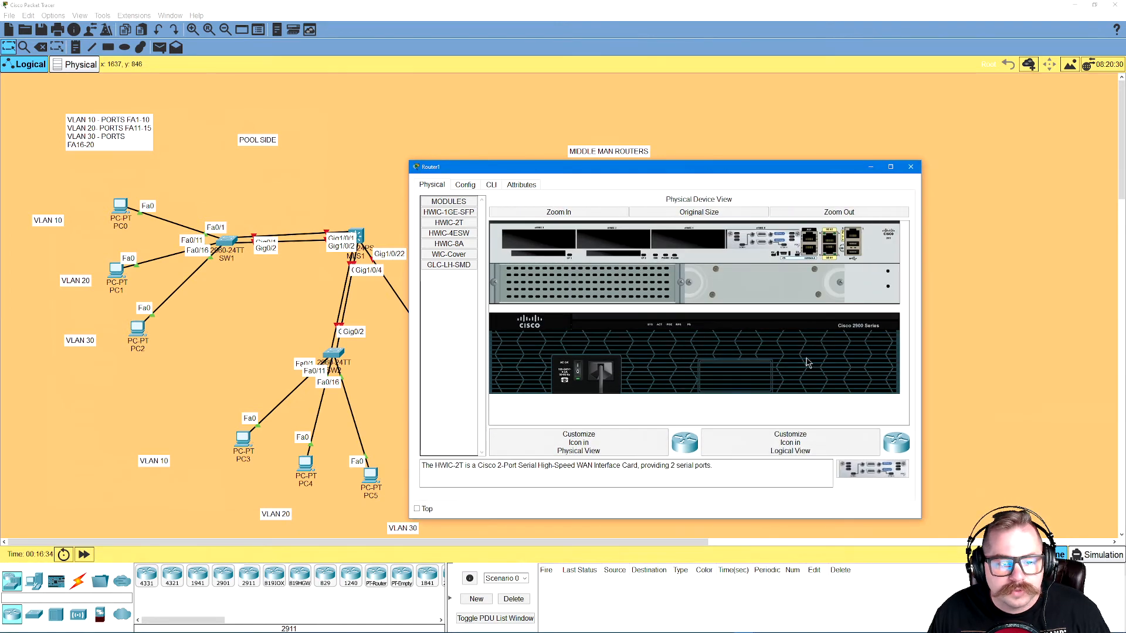
drag(662, 169, 850, 125)
Install an HWIC-2T serial module in Router2's slot nearest the built-in ports and switch the router on.
click(567, 292)
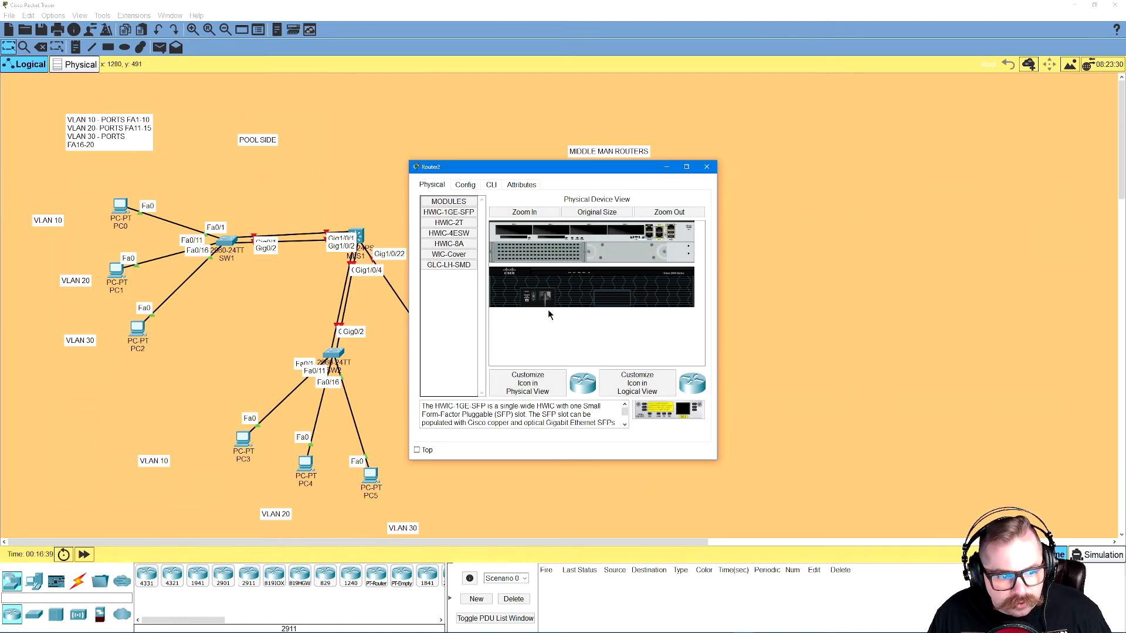
drag(434, 223, 633, 231)
click(533, 296)
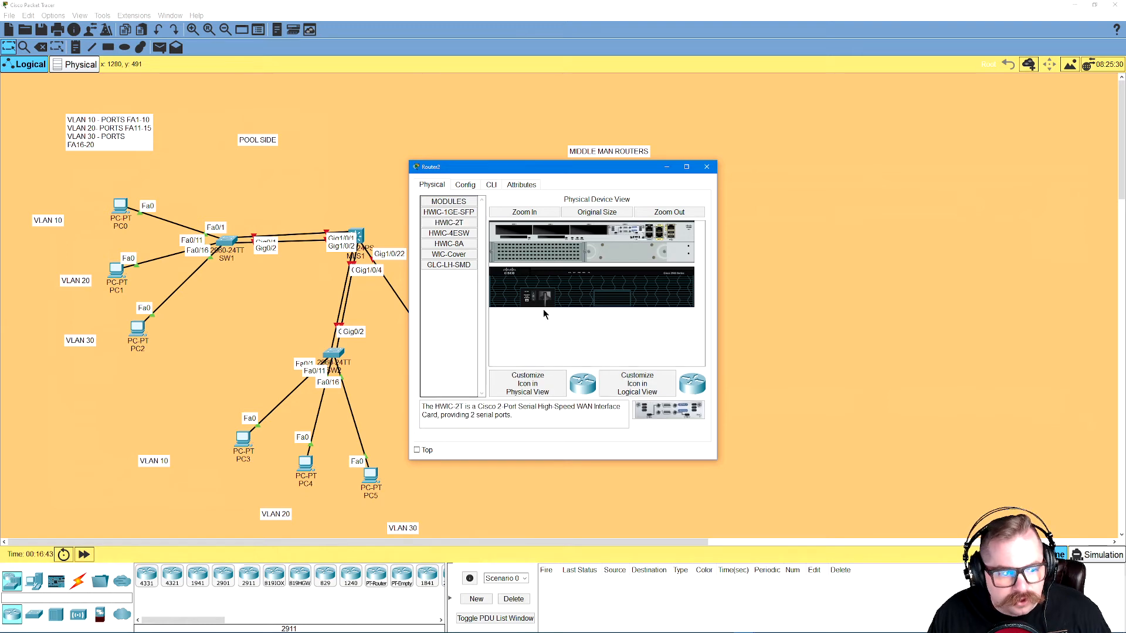
Check Router2's configuration page with its interface list, and close the router's window.
drag(716, 460, 929, 518)
drag(557, 172, 621, 175)
click(530, 187)
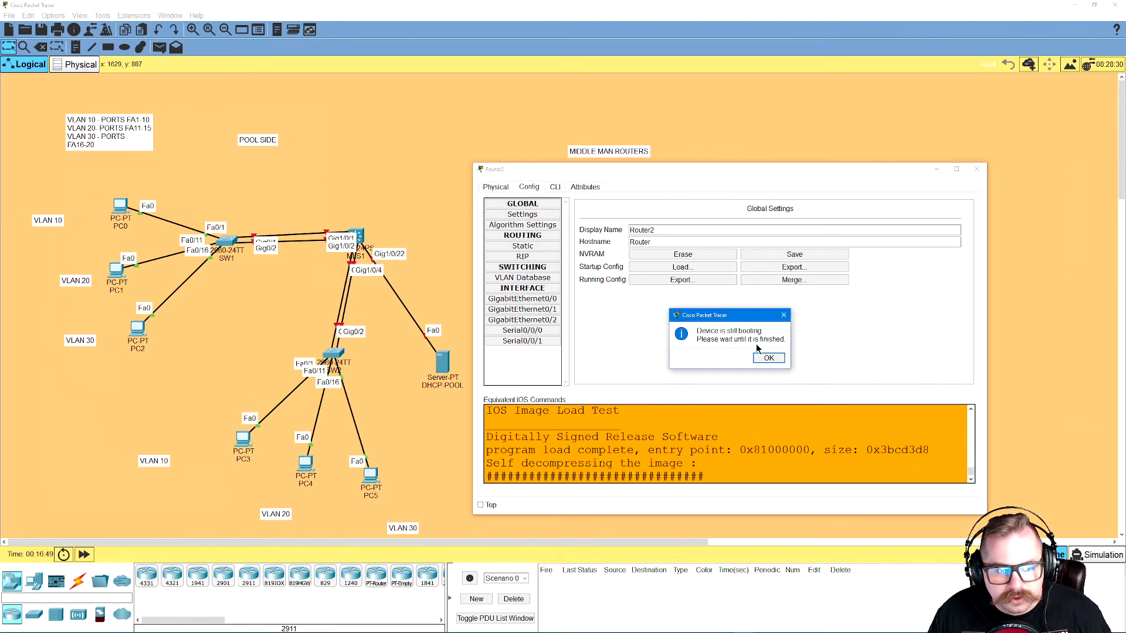
click(768, 358)
click(976, 169)
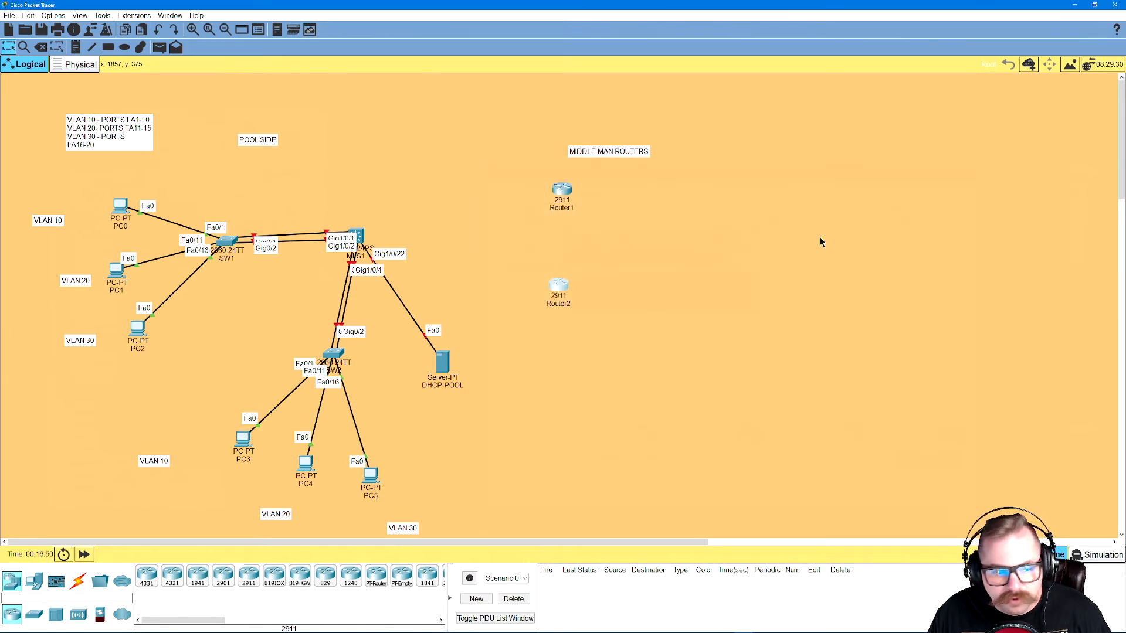
Rename the lower 2911 router as MMR2.
click(558, 303)
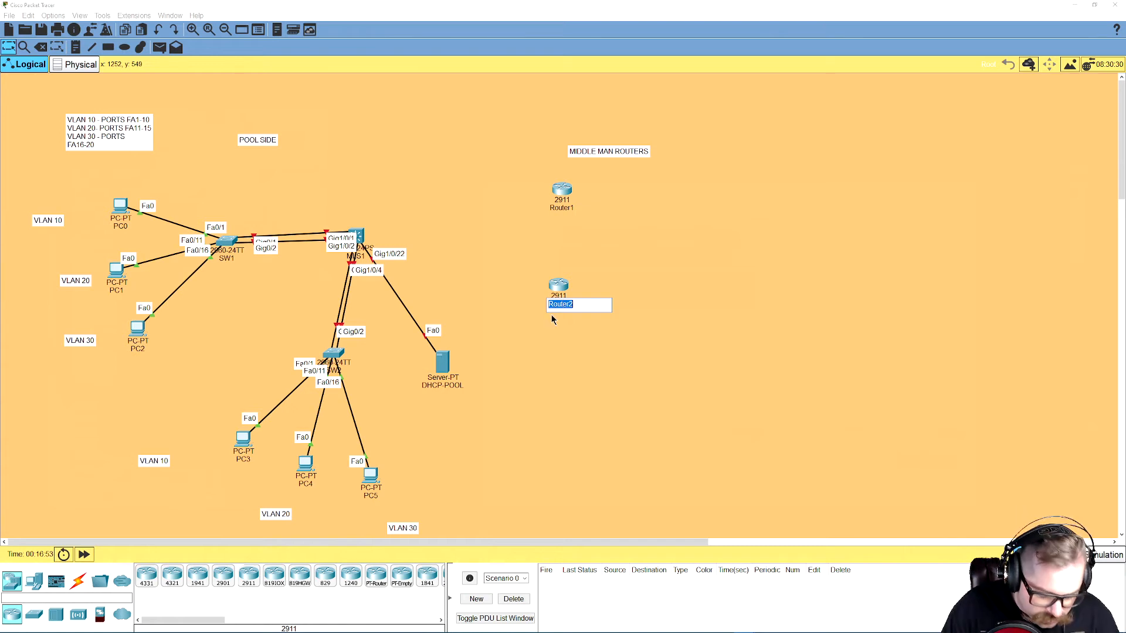
text(MMR2)
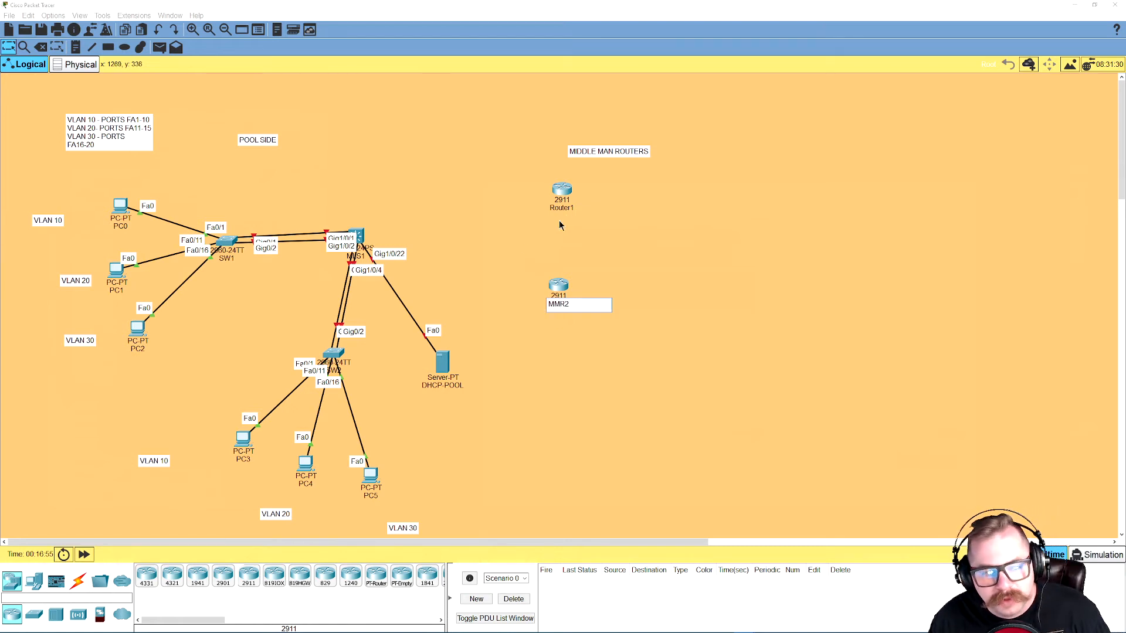
Rename the upper 2911 middle man router as MMR1.
click(564, 207)
text(MMR1)
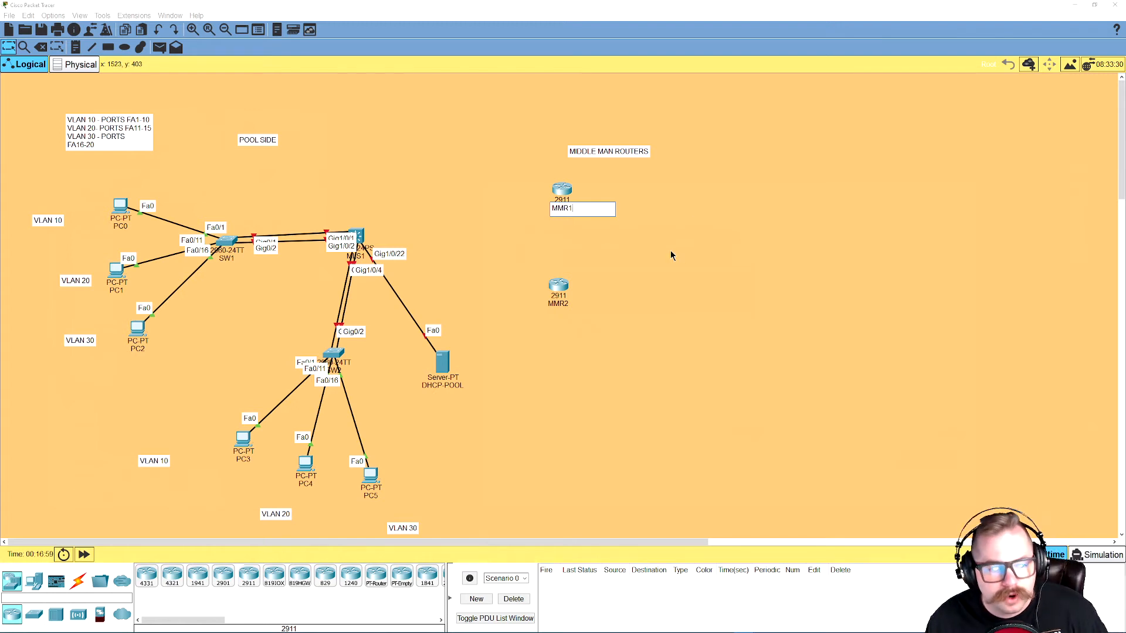
click(672, 256)
Connect the multilayer switch's GigabitEthernet1/0/23 to MMR1's GigabitEthernet0/0 with a copper straight-through cable.
click(78, 580)
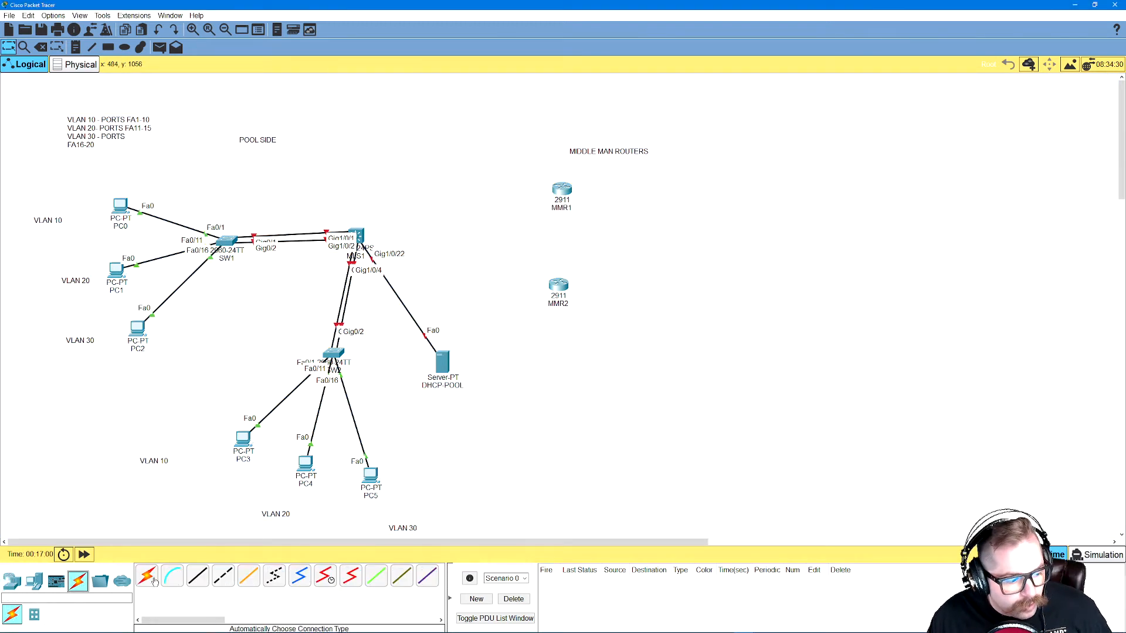
click(197, 576)
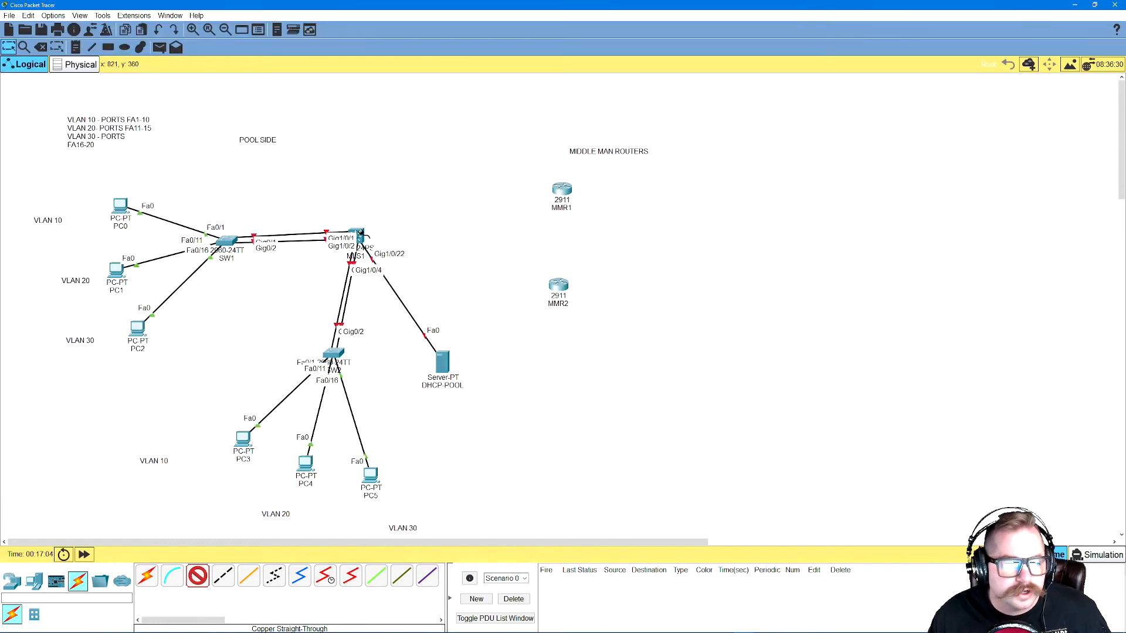
click(360, 234)
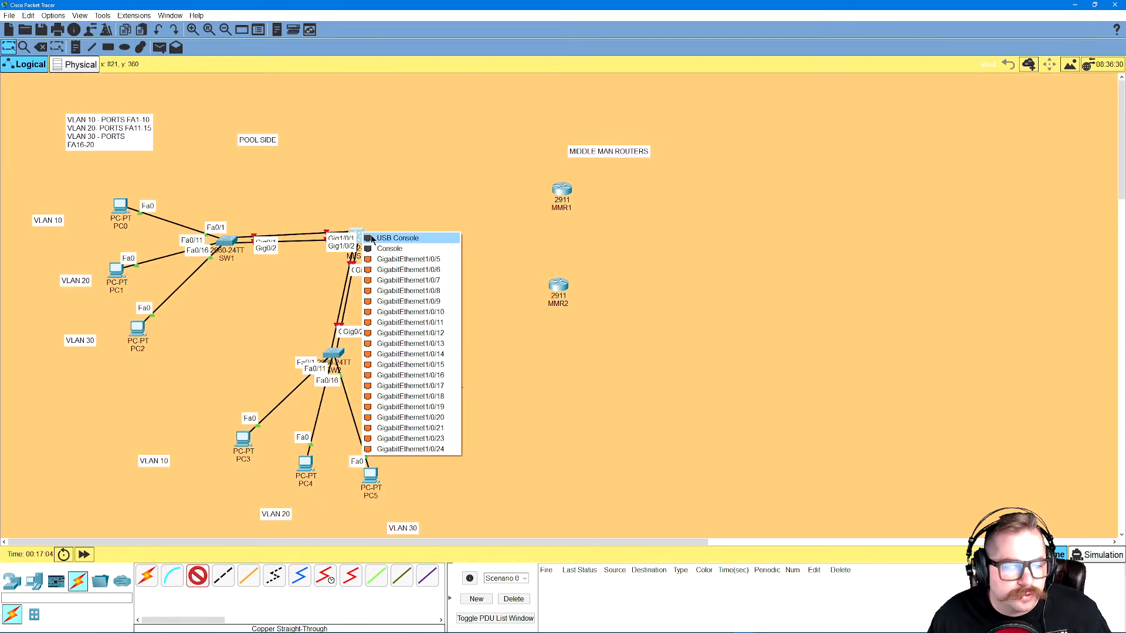
click(435, 438)
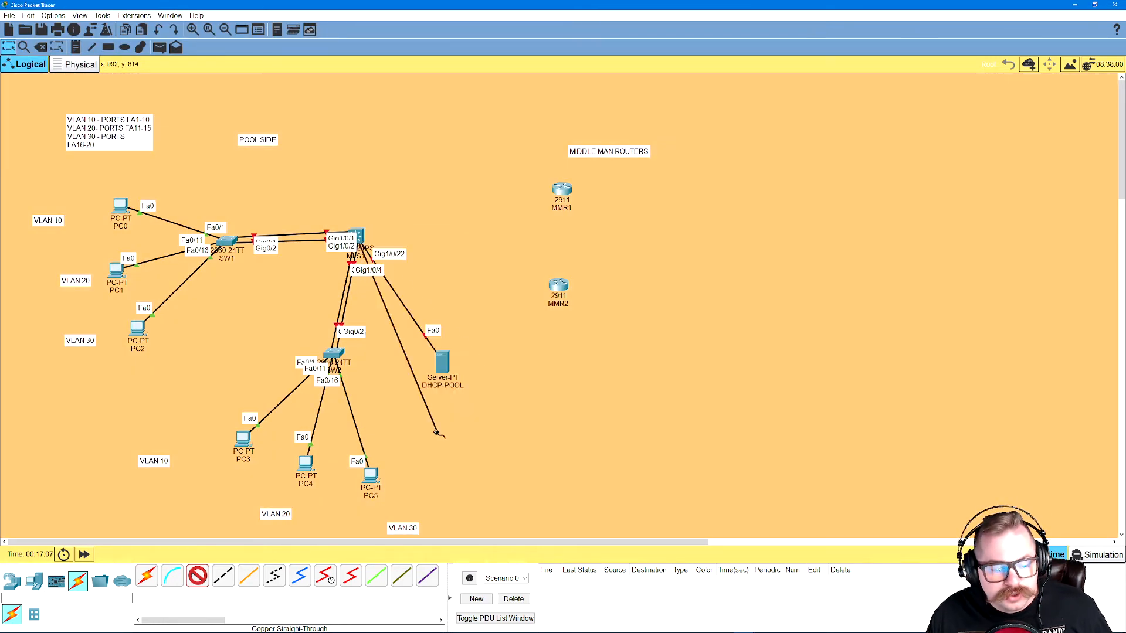
click(560, 189)
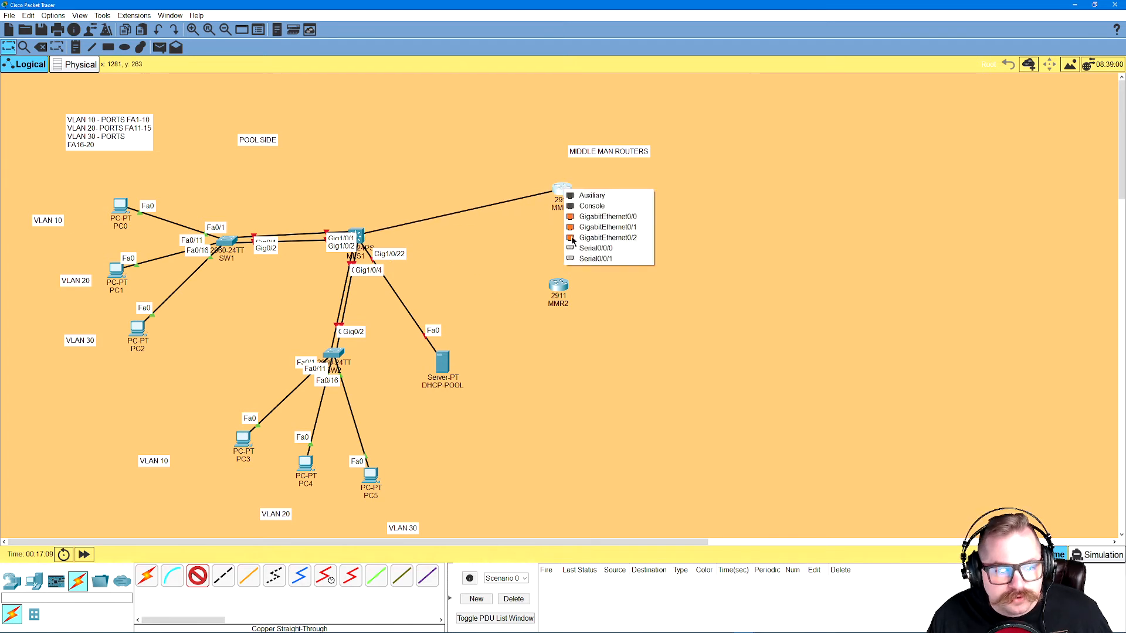
click(599, 221)
Connect the multilayer switch's GigabitEthernet1/0/24 to MMR2's GigabitEthernet0/0 with a copper straight-through cable.
click(360, 234)
click(435, 446)
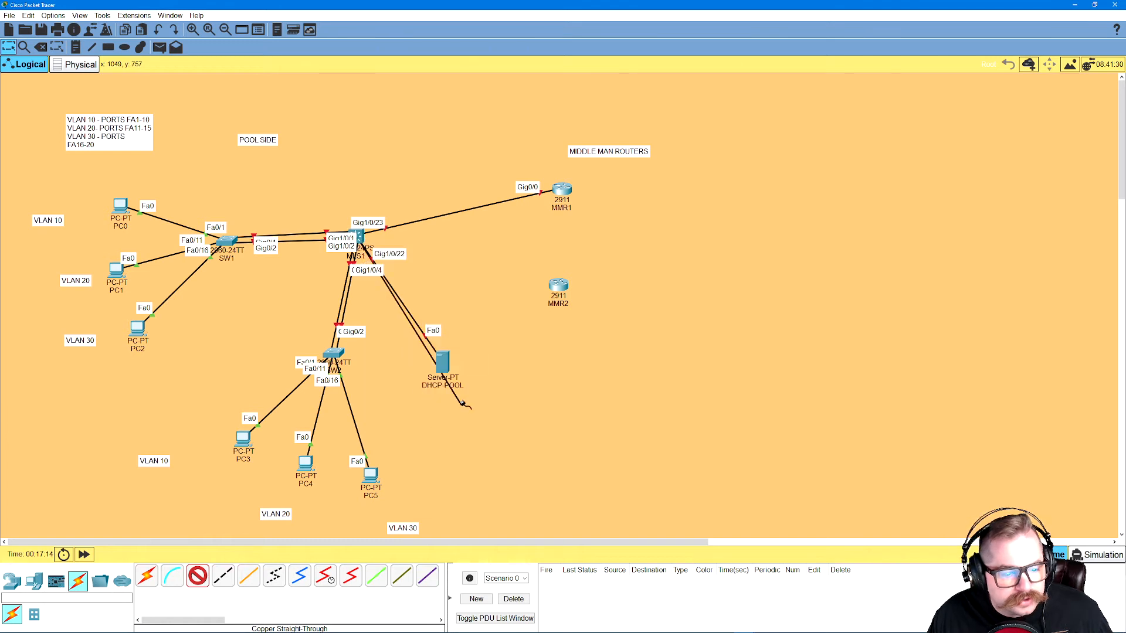
click(564, 285)
click(595, 311)
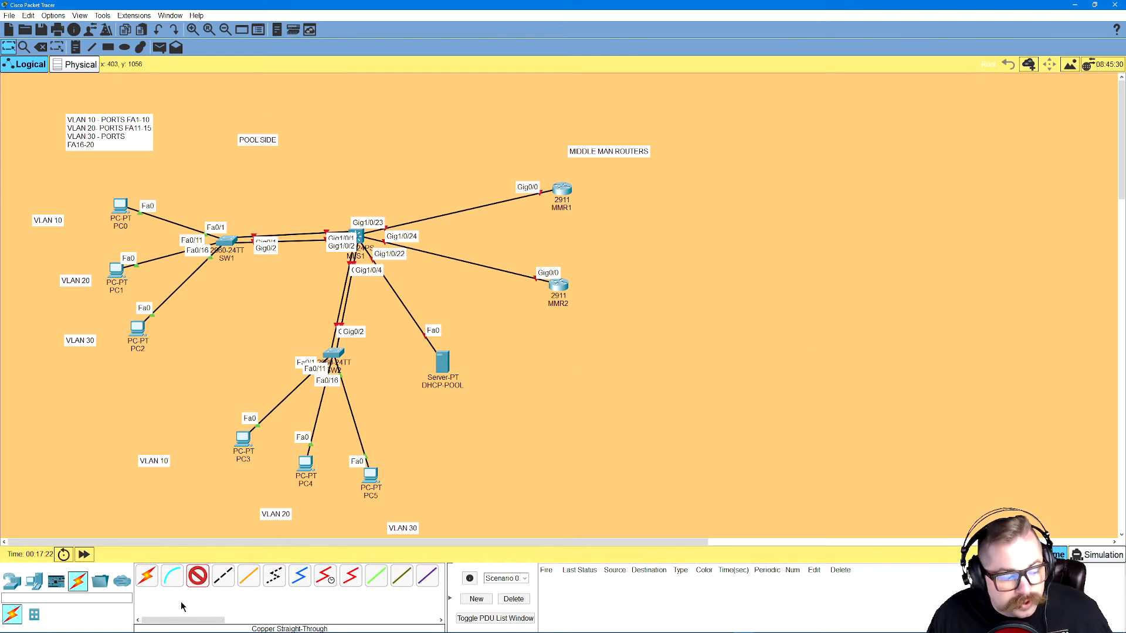
Place a third 2911 router in the empty area to the right of MMR1 and MMR2.
click(12, 580)
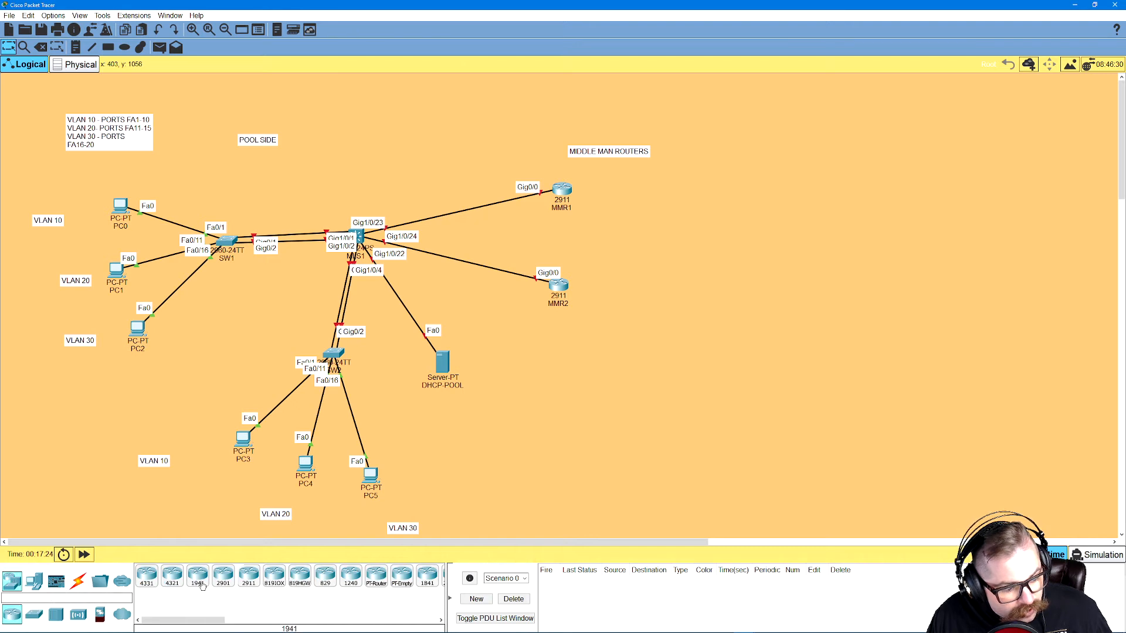
click(260, 578)
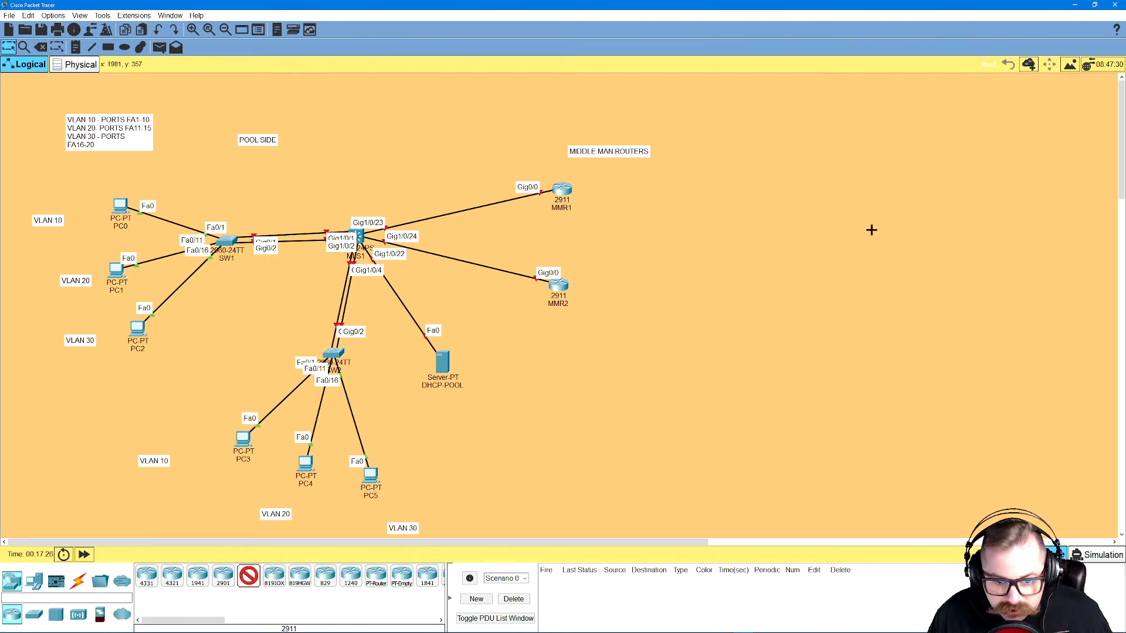
click(777, 240)
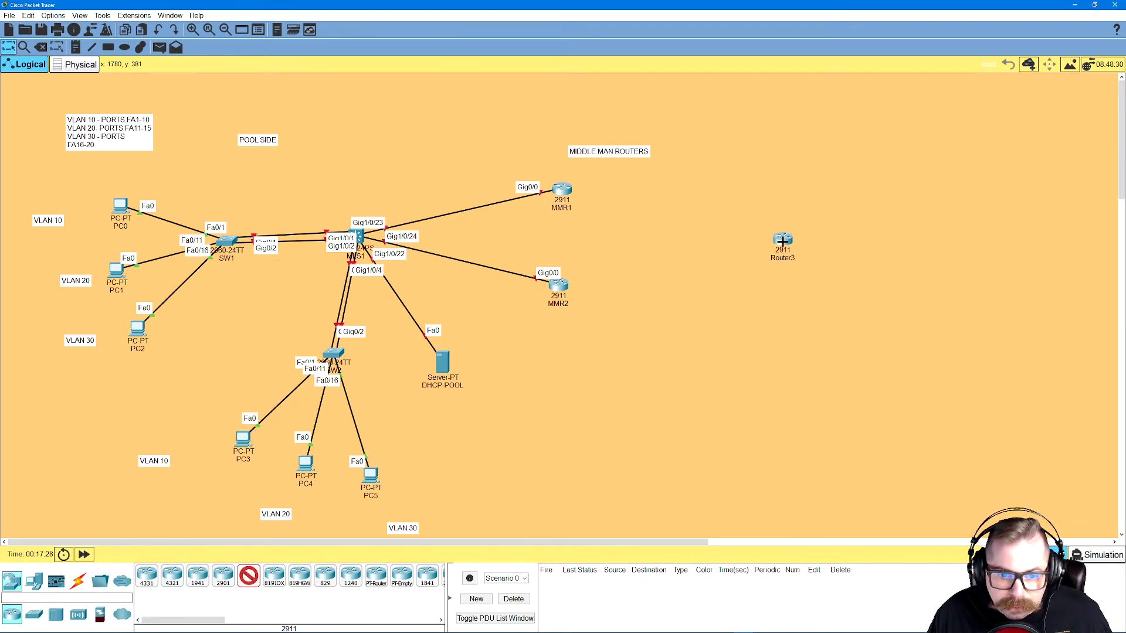
click(78, 580)
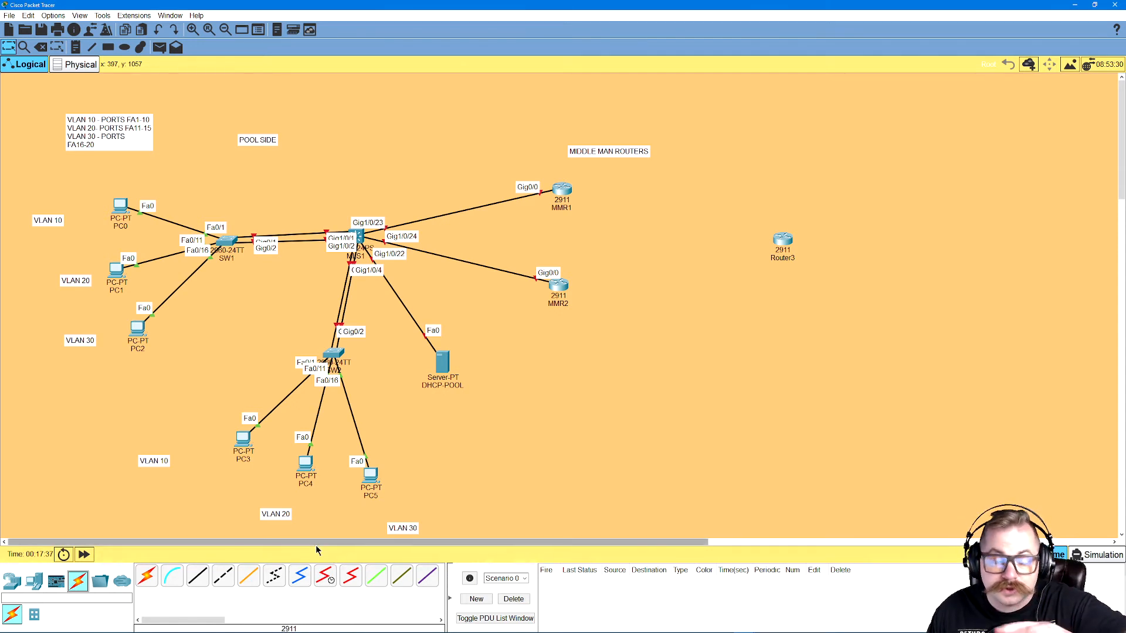
click(325, 578)
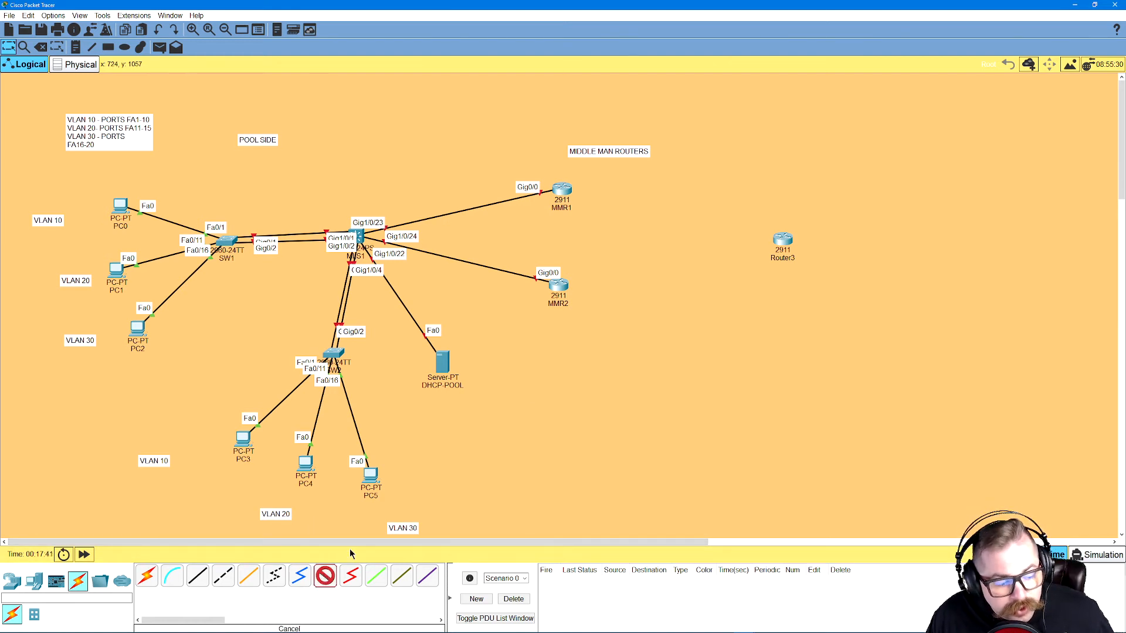
click(781, 239)
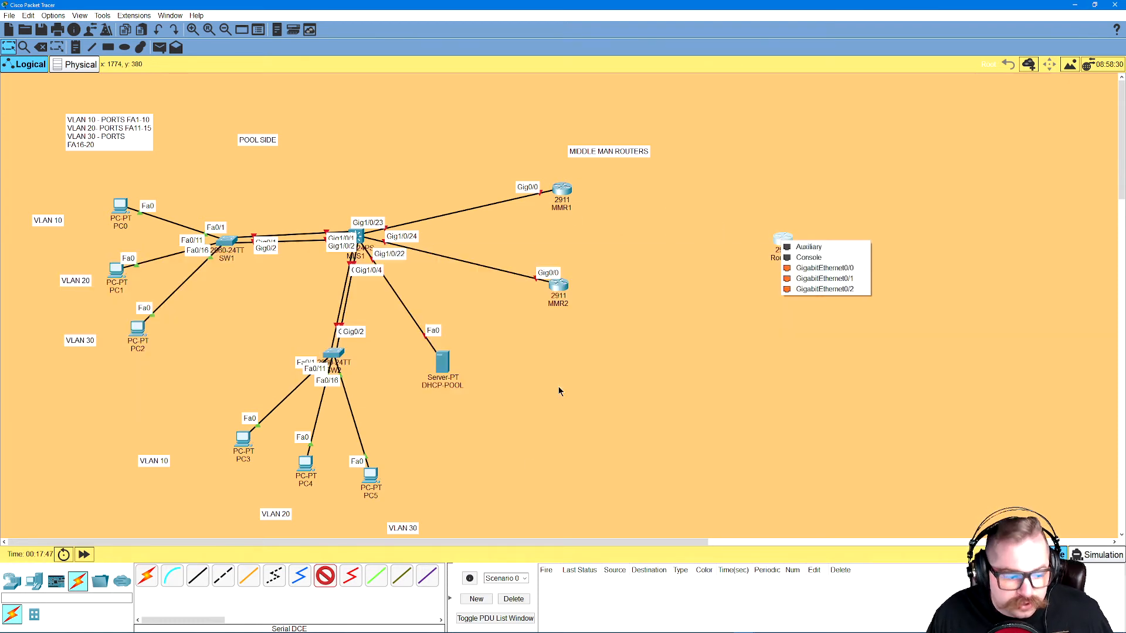
click(577, 418)
click(326, 570)
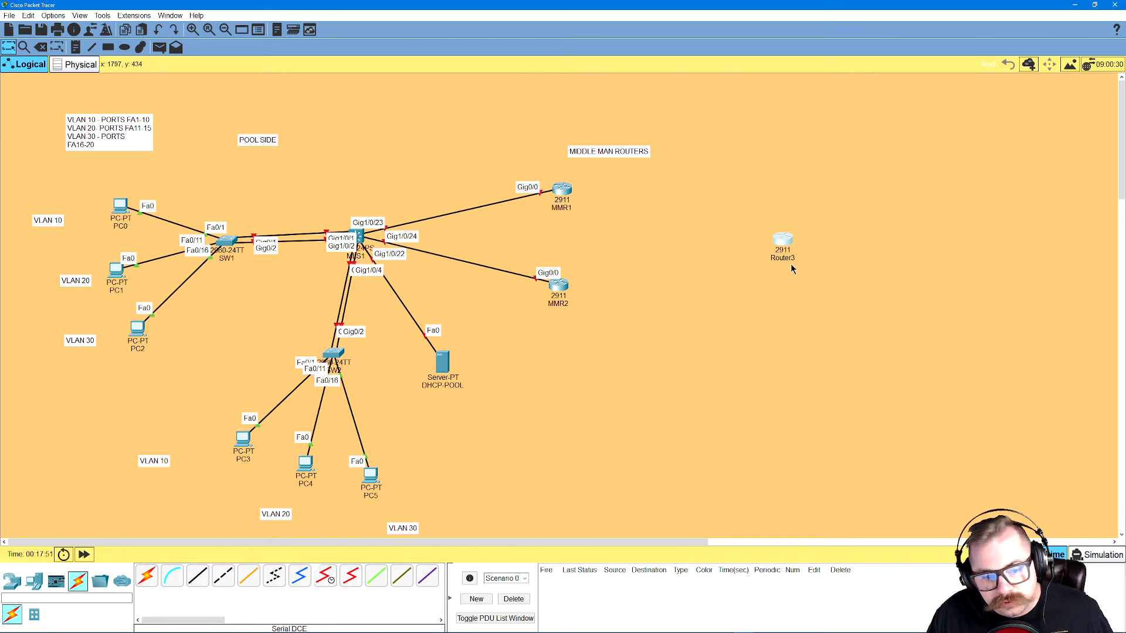
Install an HWIC-2T serial module in Router3's slot nearest the built-in ports and close the router's window.
click(784, 241)
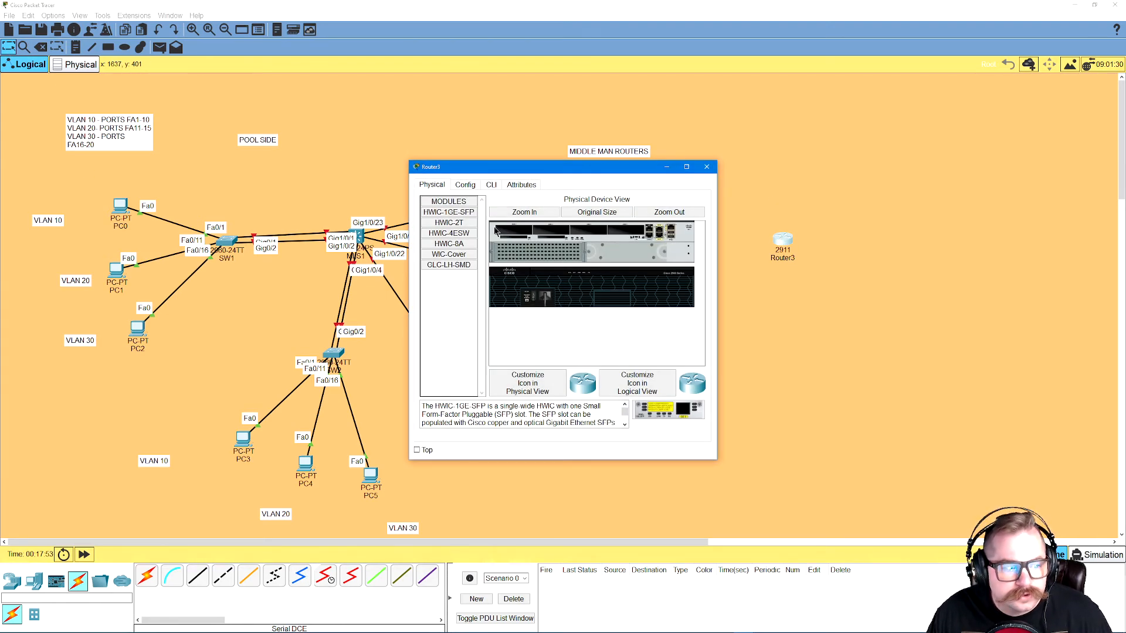
click(448, 223)
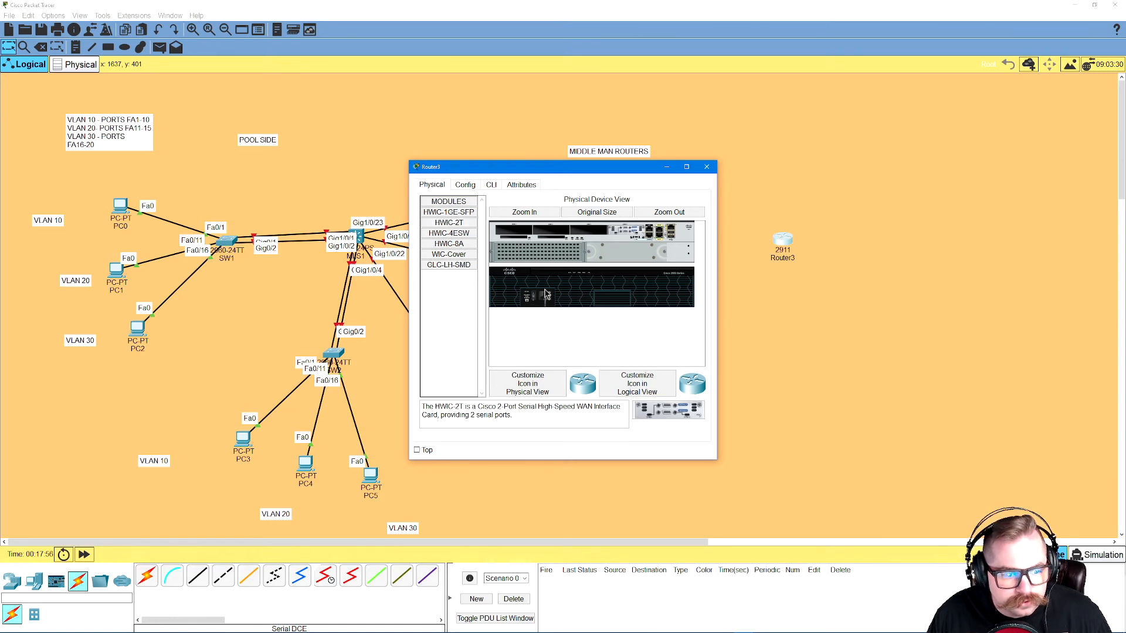
click(706, 167)
Rename Router3 as ISP1.
click(779, 259)
text(ISP)
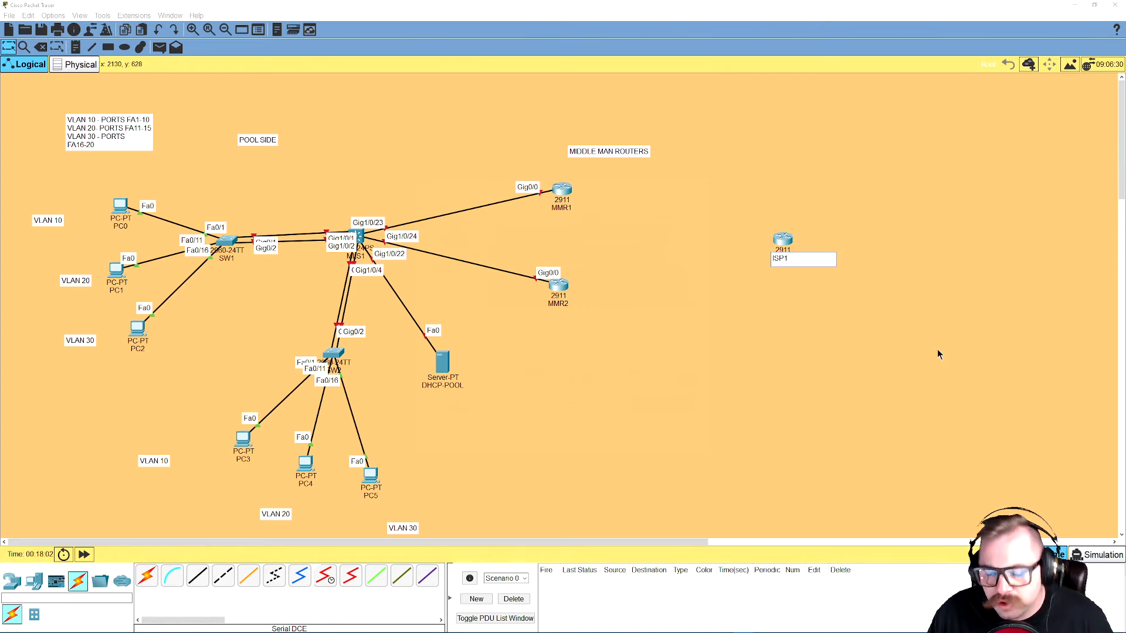
text(1)
click(772, 294)
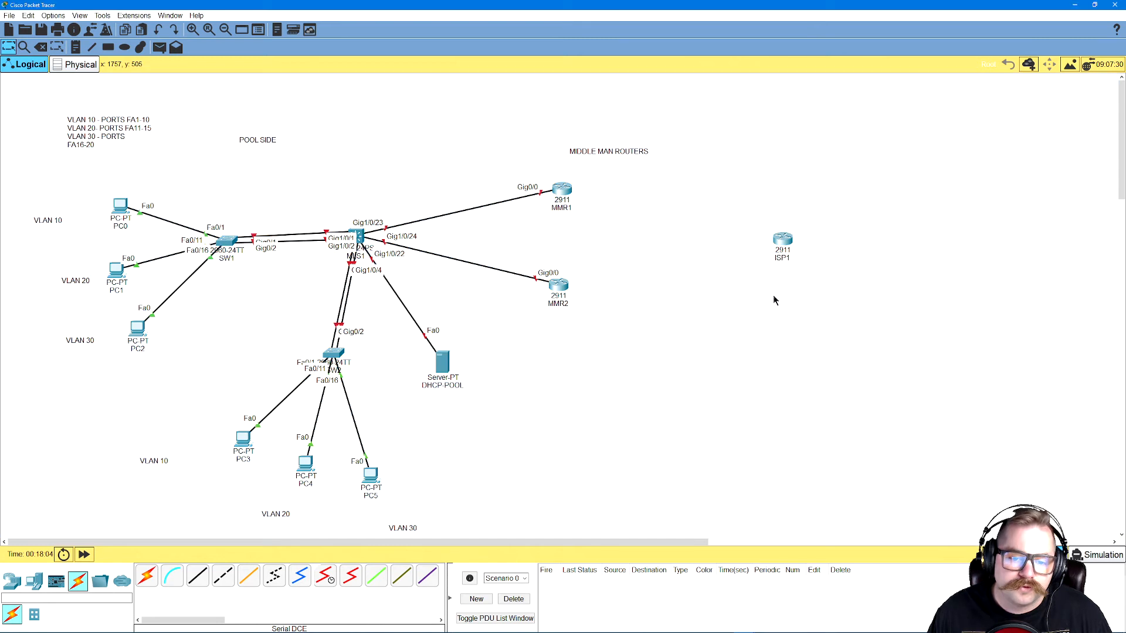
Connect ISP1's Serial0/0/0 to MMR1's Serial0/0/0 with a Serial DCE cable, making ISP1 the DCE end.
click(330, 581)
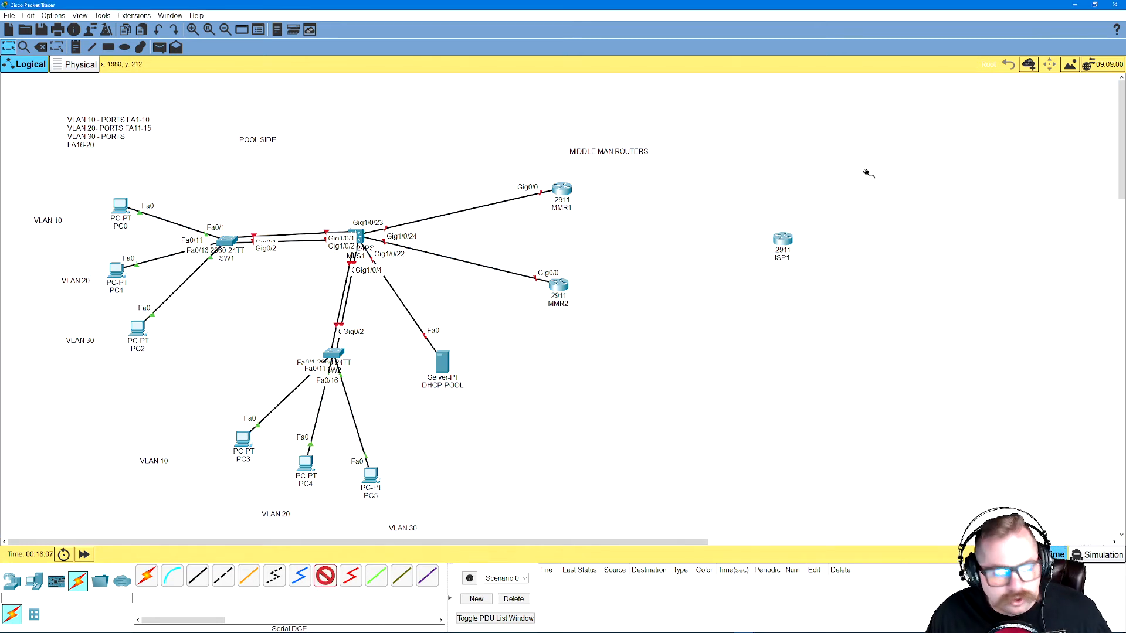
click(784, 241)
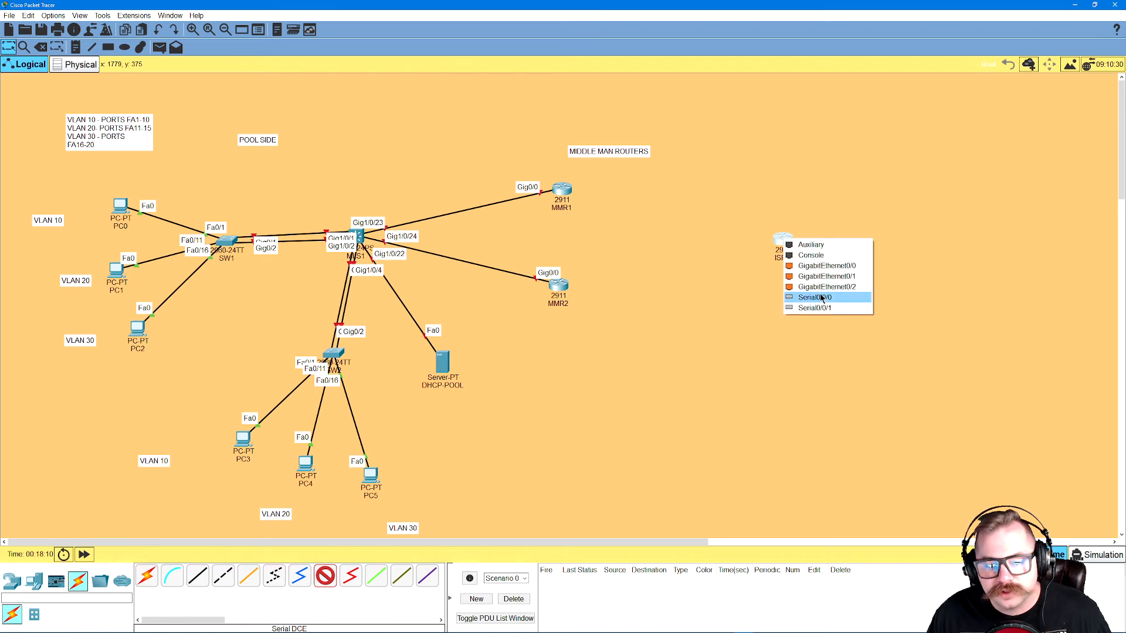
click(819, 295)
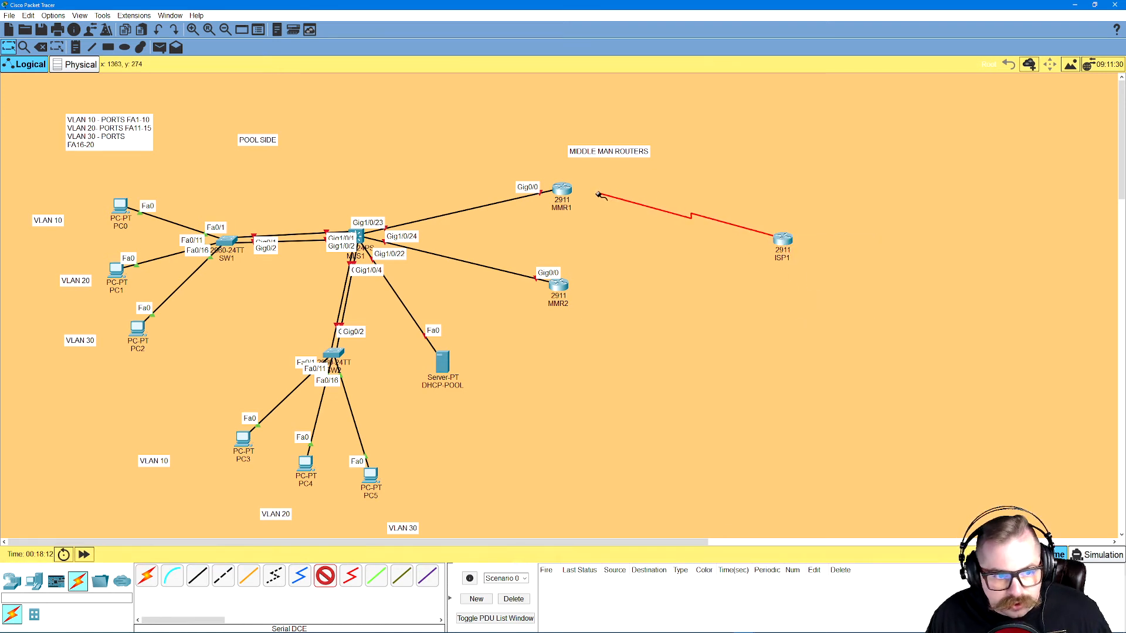
click(564, 190)
click(619, 236)
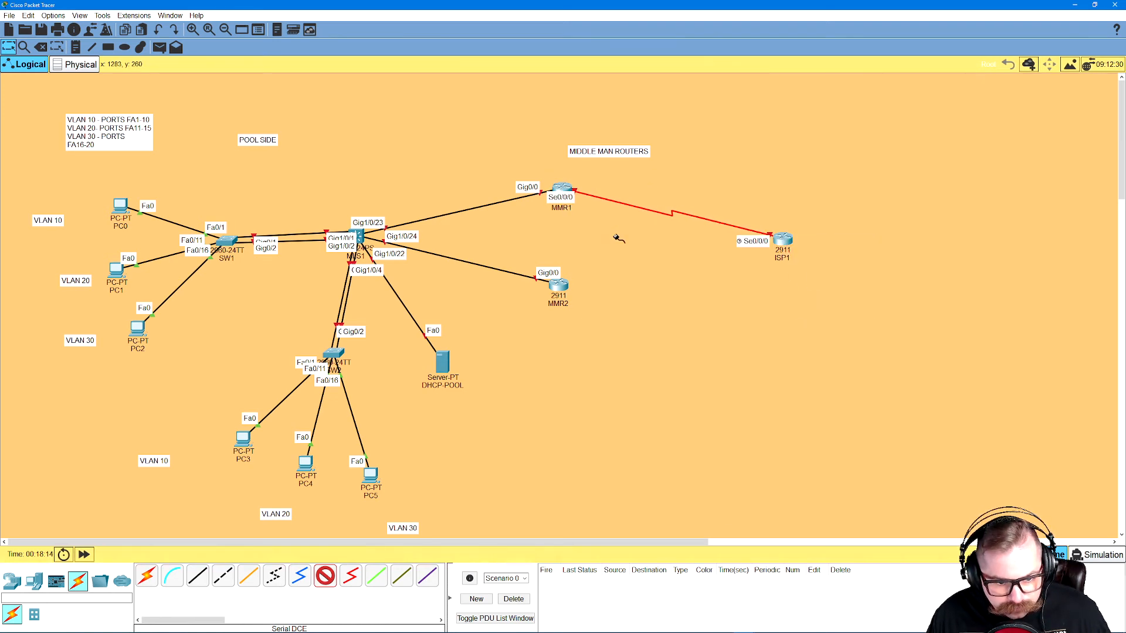
Connect ISP1's Serial0/0/1 to MMR2's Serial0/0/0 with a Serial DCE cable, making ISP1 the DCE end.
click(788, 249)
click(815, 298)
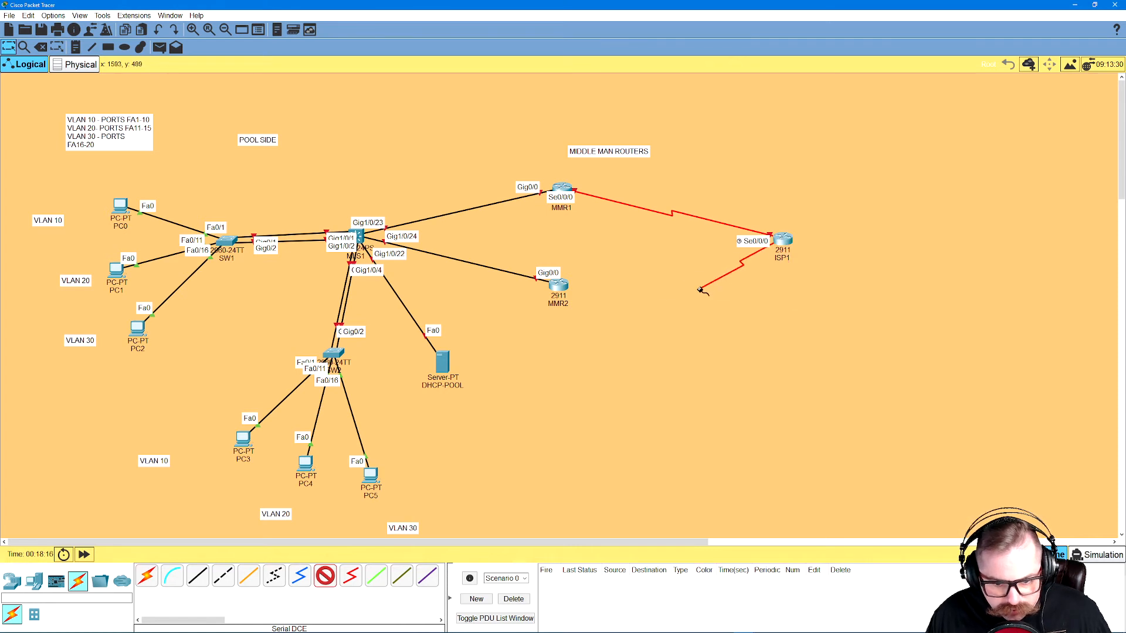
click(558, 286)
click(600, 333)
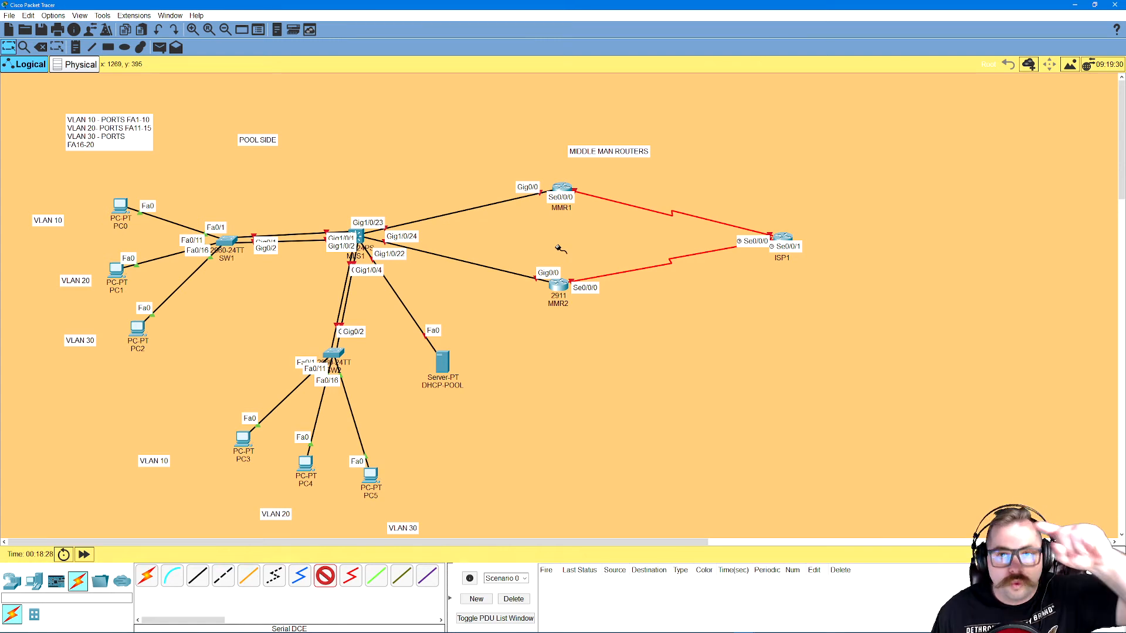
Add the text note GOOD GUY BAD GUY above and to the right of ISP1.
click(76, 47)
click(849, 167)
text(G)
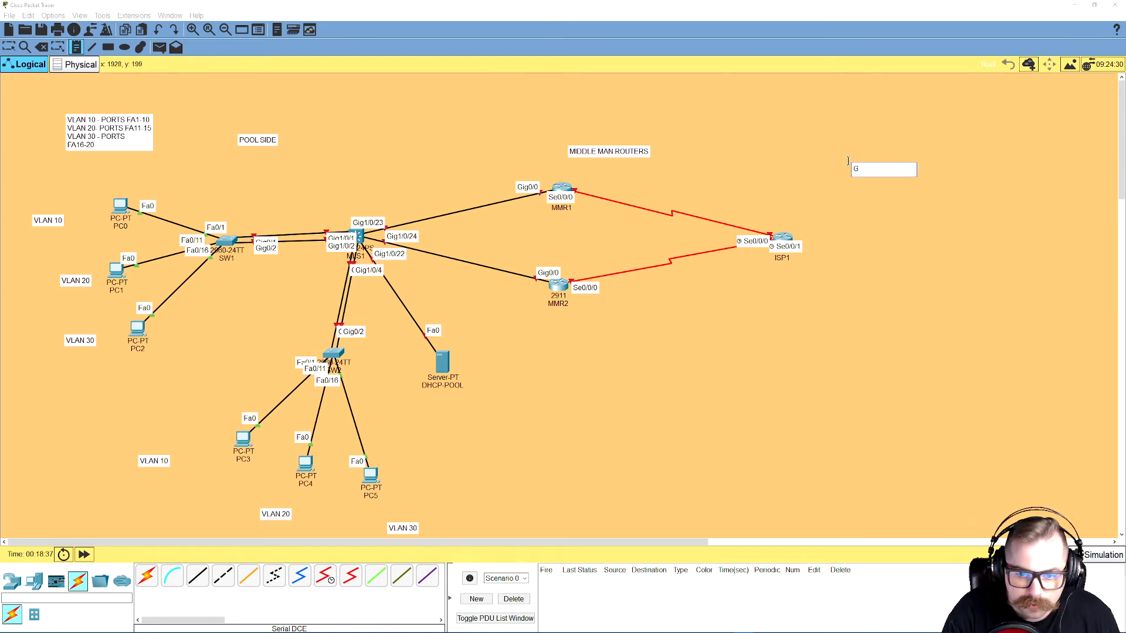
text(OOD GUY BAD )
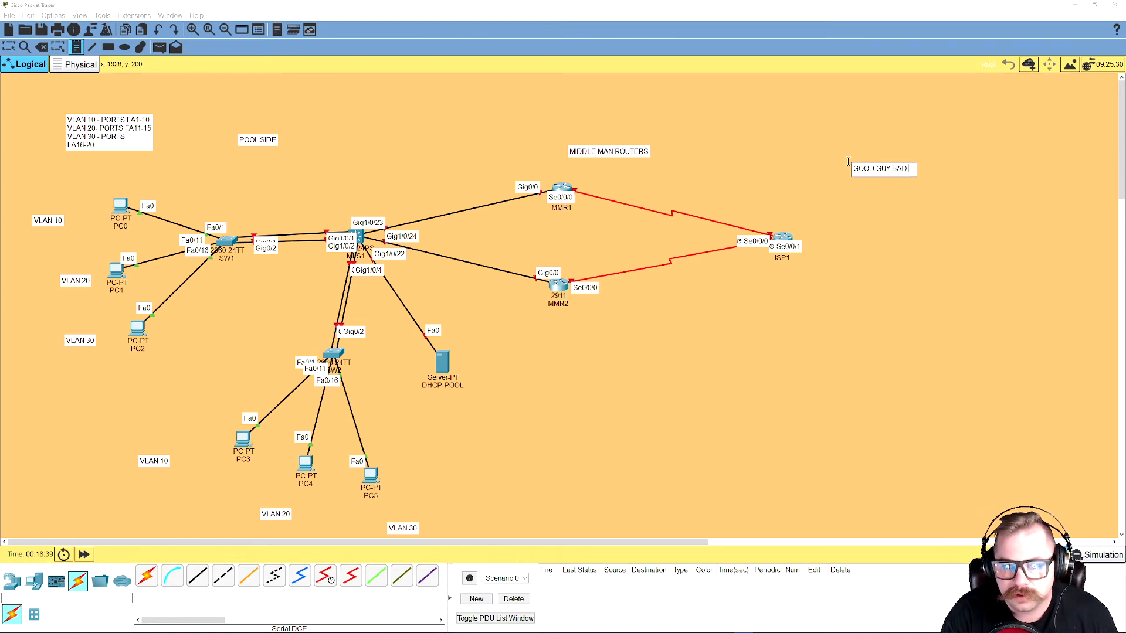
text(GUY)
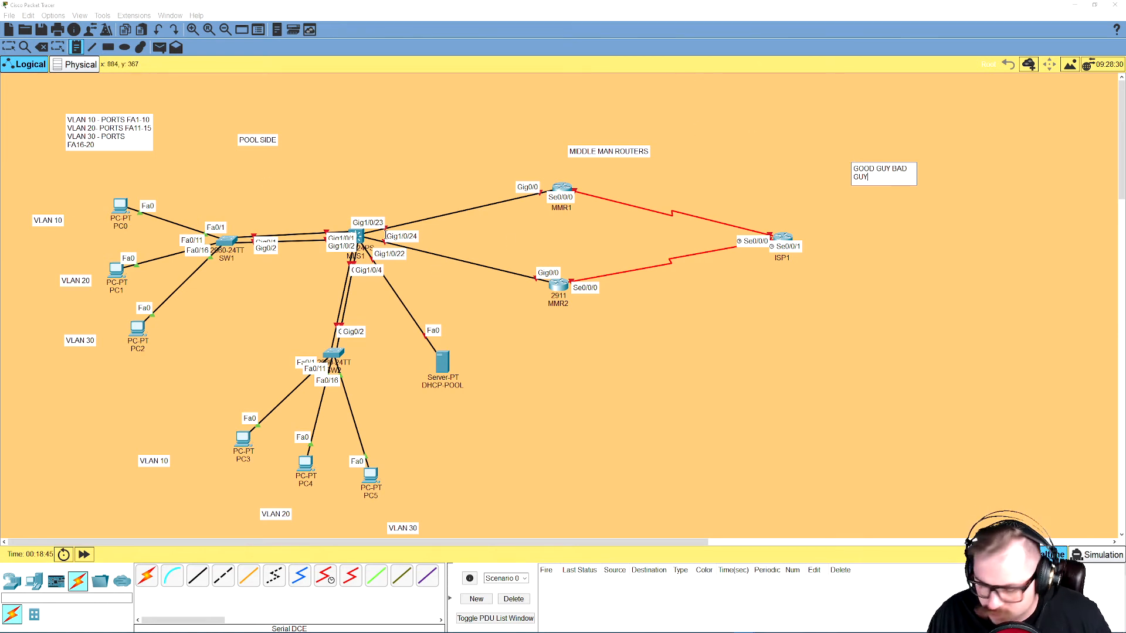
Place two 2960 switches, one below ISP1 and one to its right.
click(11, 581)
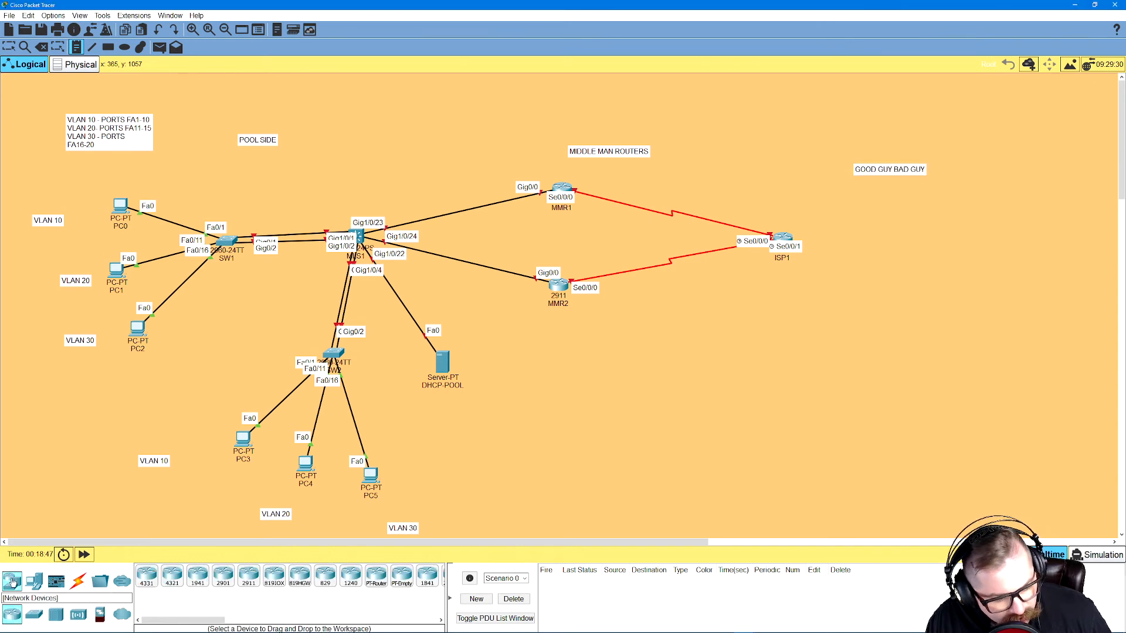
click(34, 614)
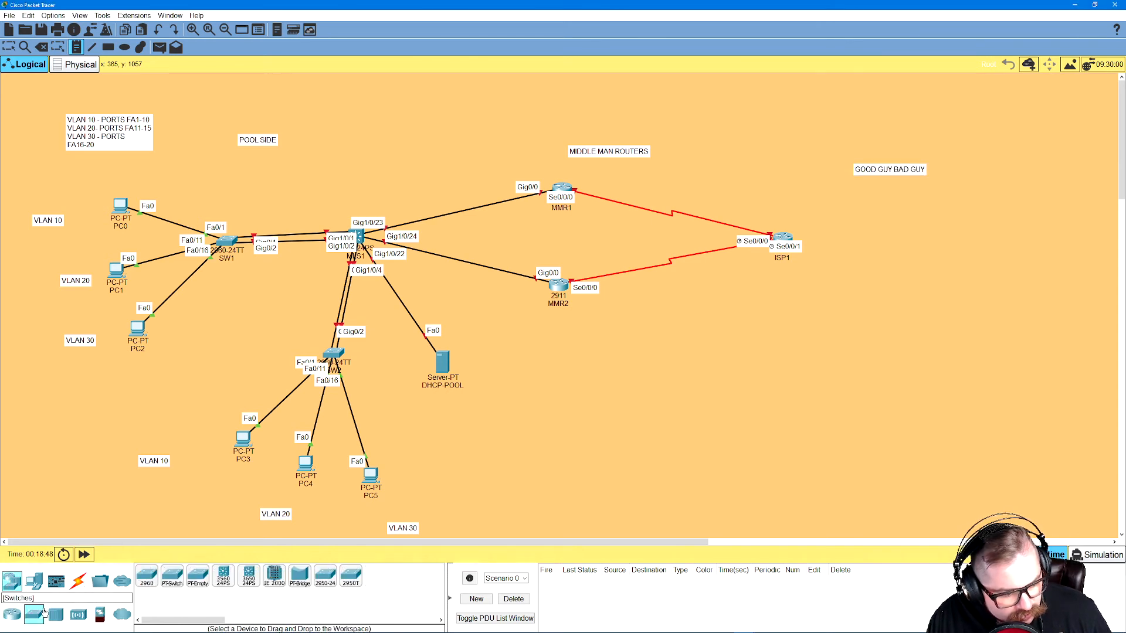
click(147, 579)
click(738, 342)
click(924, 265)
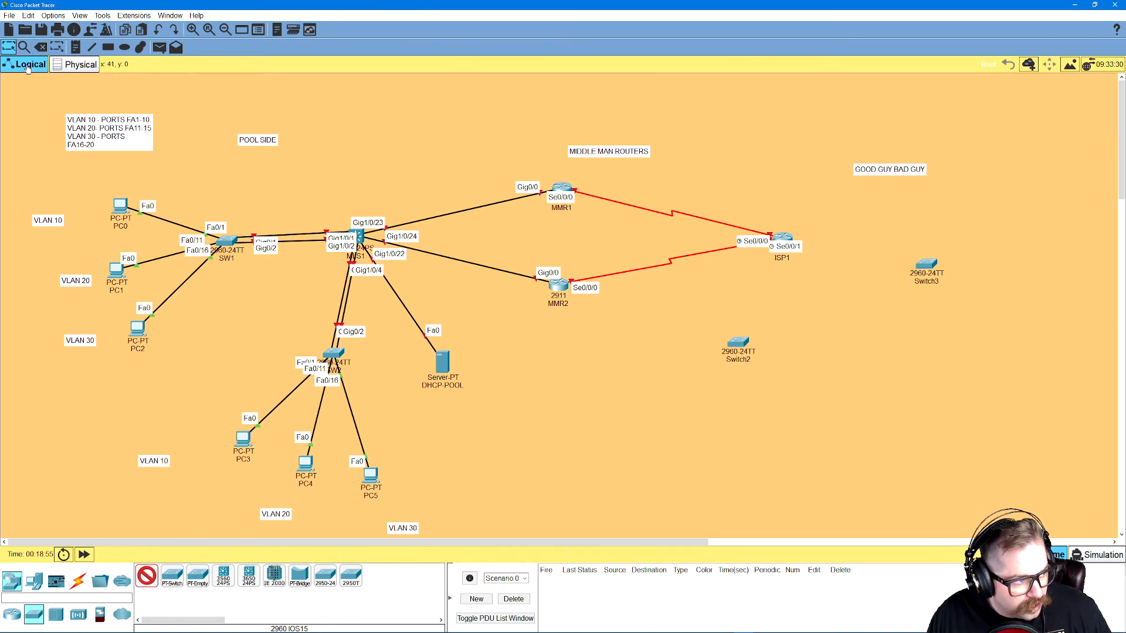
Place four PCs, two below Switch2 and two to the right of Switch3.
click(33, 588)
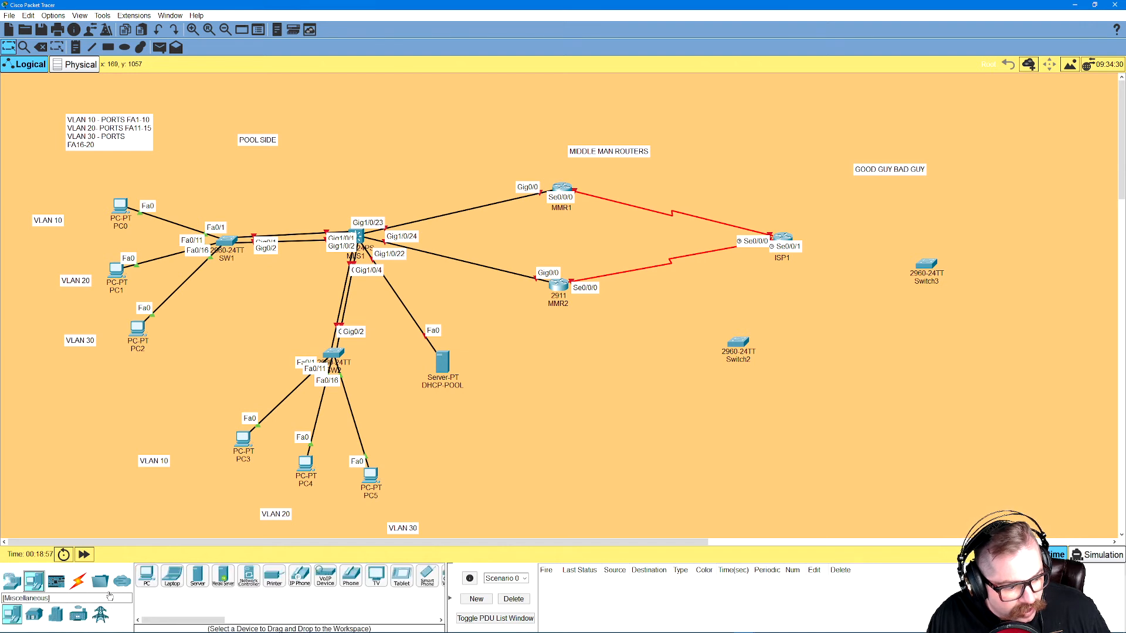
click(147, 576)
click(645, 439)
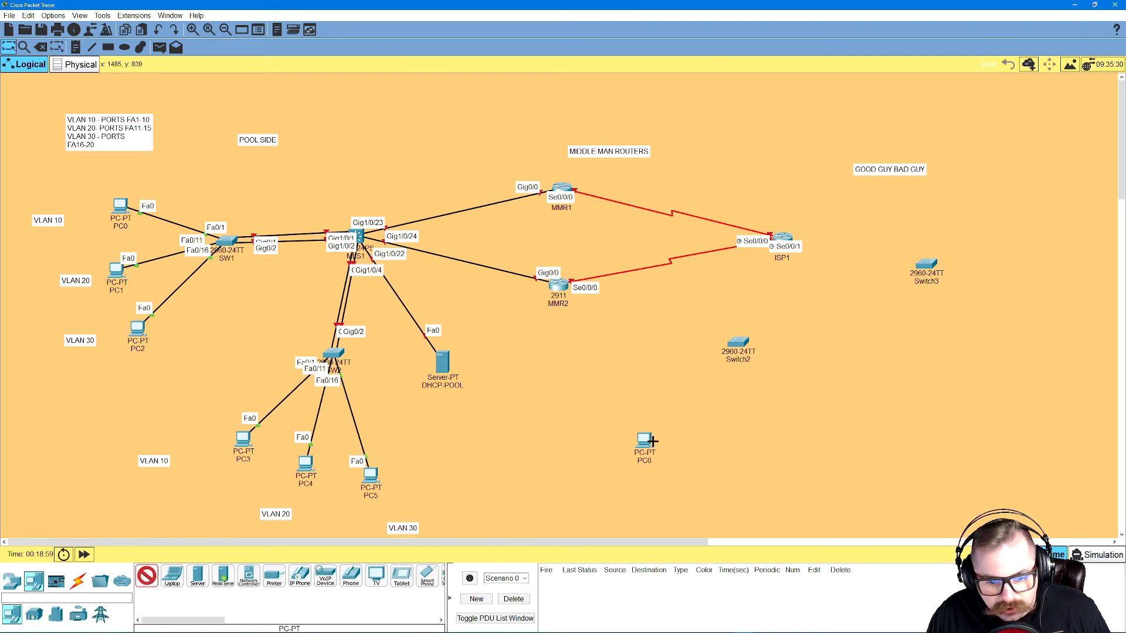
click(753, 474)
click(1030, 344)
click(1037, 239)
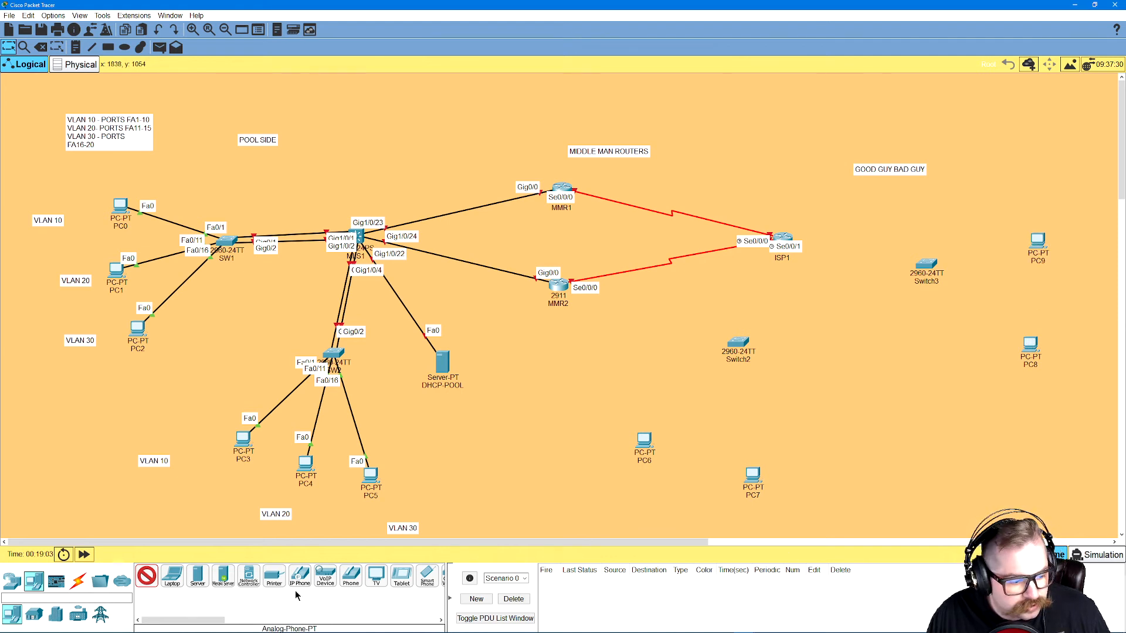
Place two servers below Switch2, one between PC6 and PC7 and one to the right of PC7.
click(197, 576)
click(697, 453)
click(828, 456)
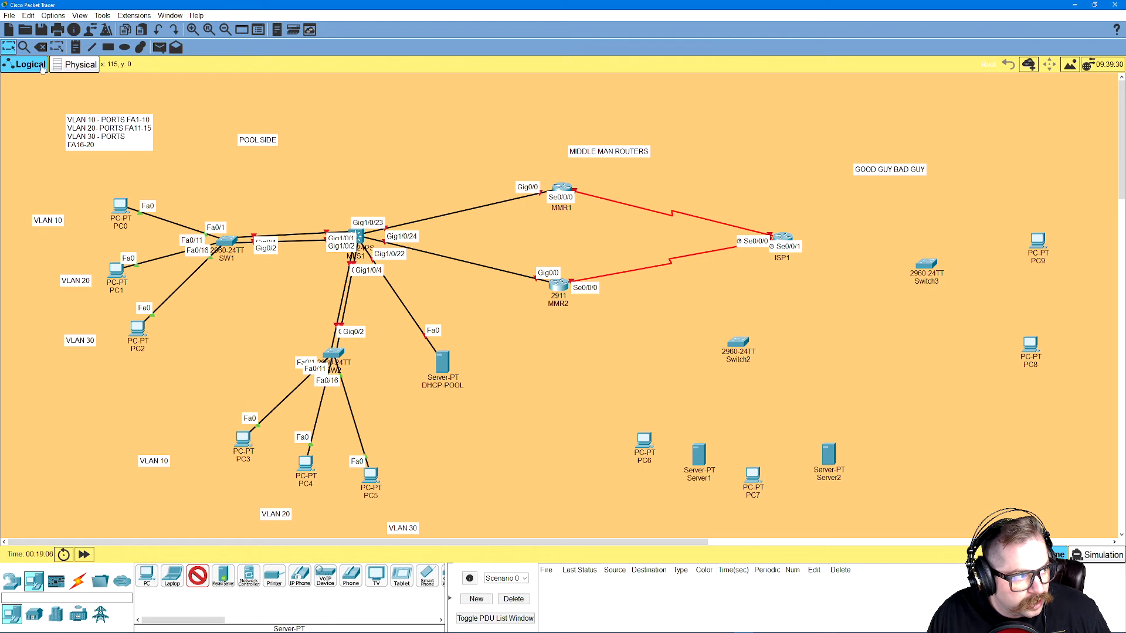
Rename the server between PC6 and PC7 as BAD DHCP and the server beside PC7 as GOOD DHCP.
click(13, 48)
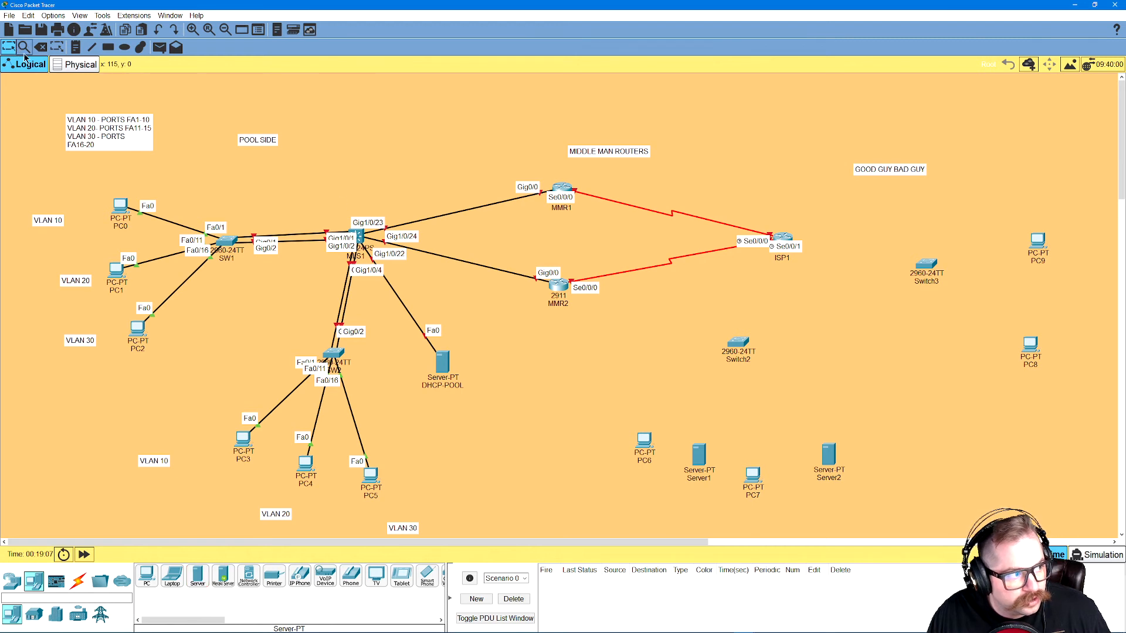
click(688, 477)
text(BAD)
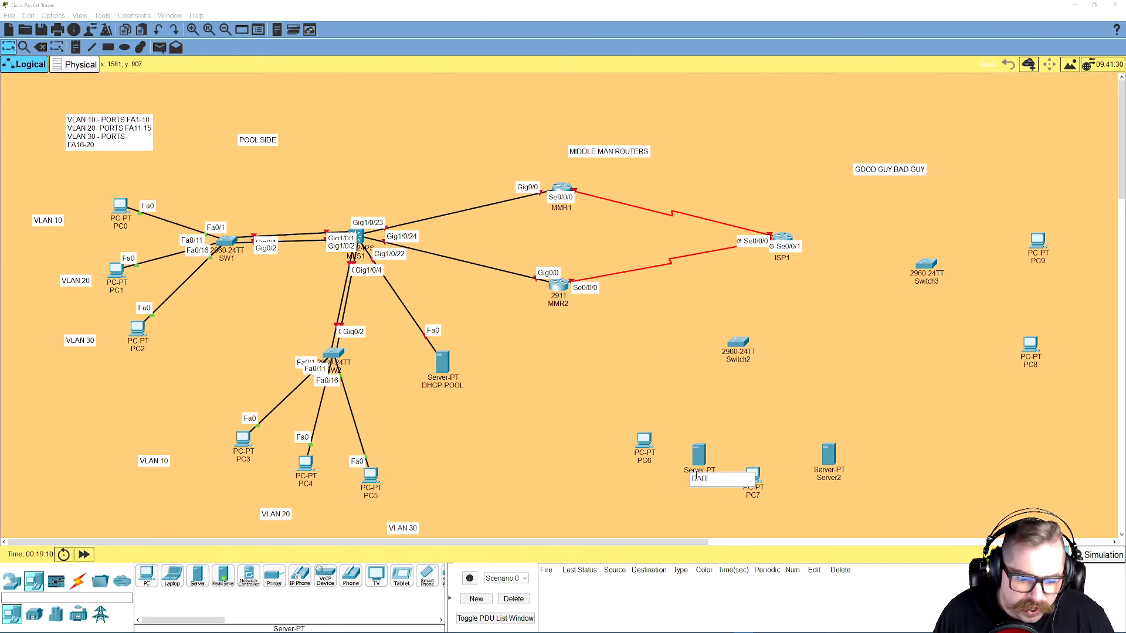
text( DHCP)
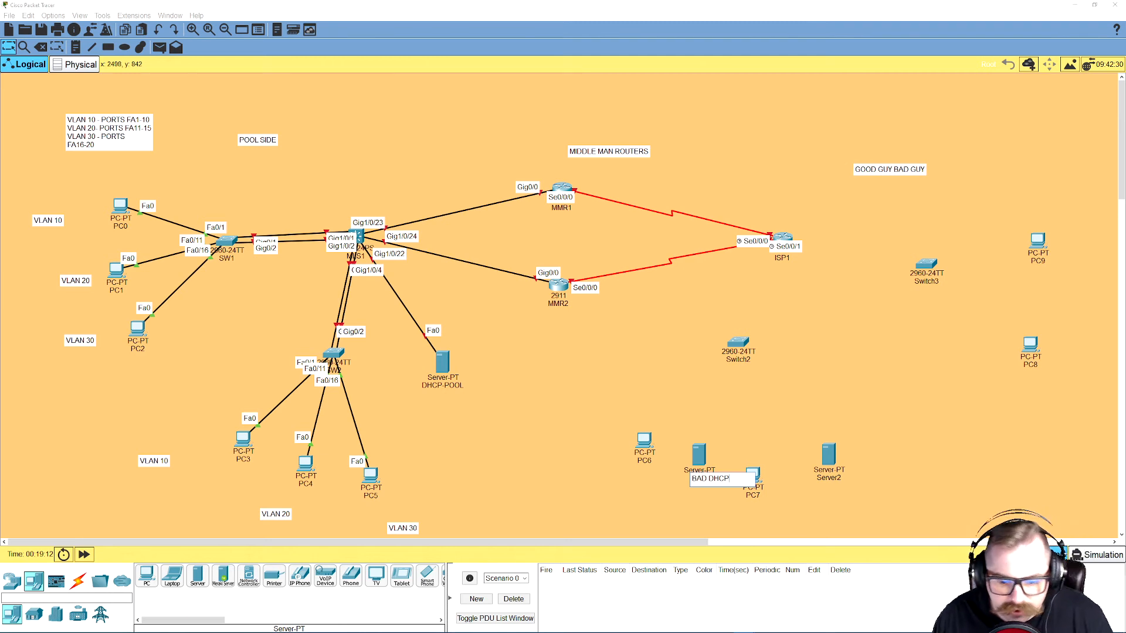
click(829, 478)
text(GOOD DHCP)
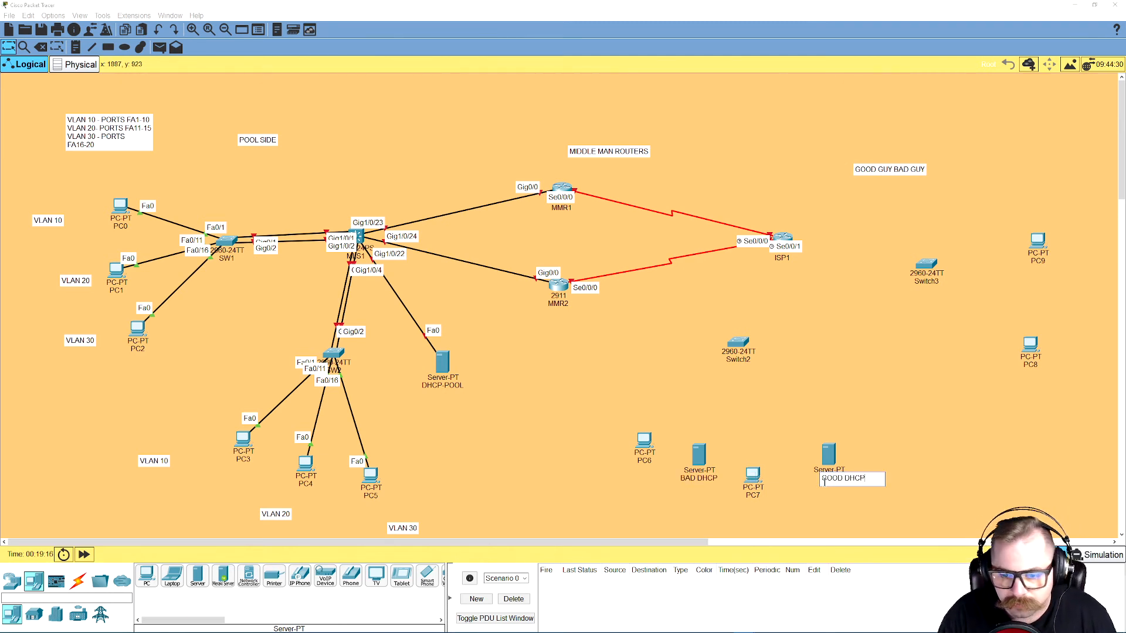
Rename the switch below ISP1 as SW11 and the switch beside ISP1 as SW22.
click(739, 360)
double_click(740, 360)
text(S)
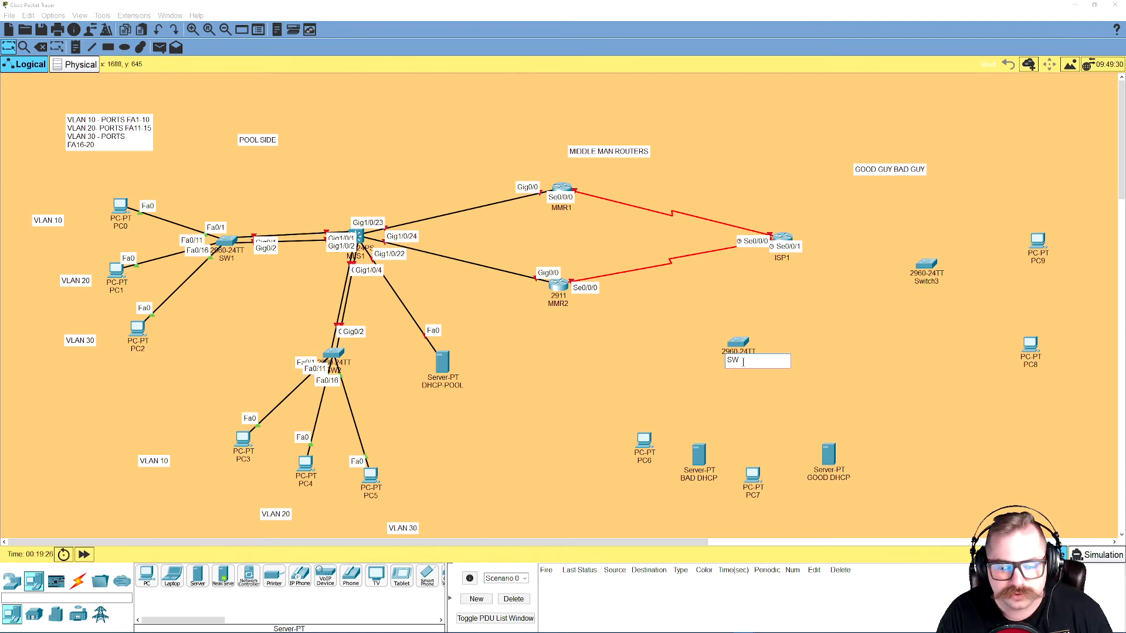
text(W11)
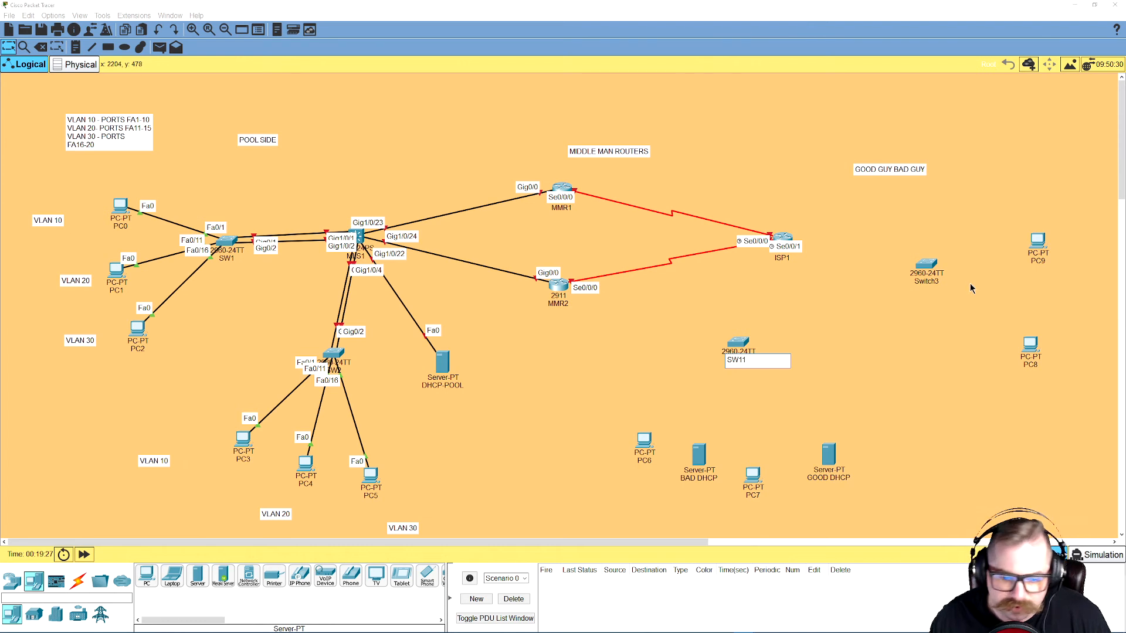
click(933, 282)
text(SW22)
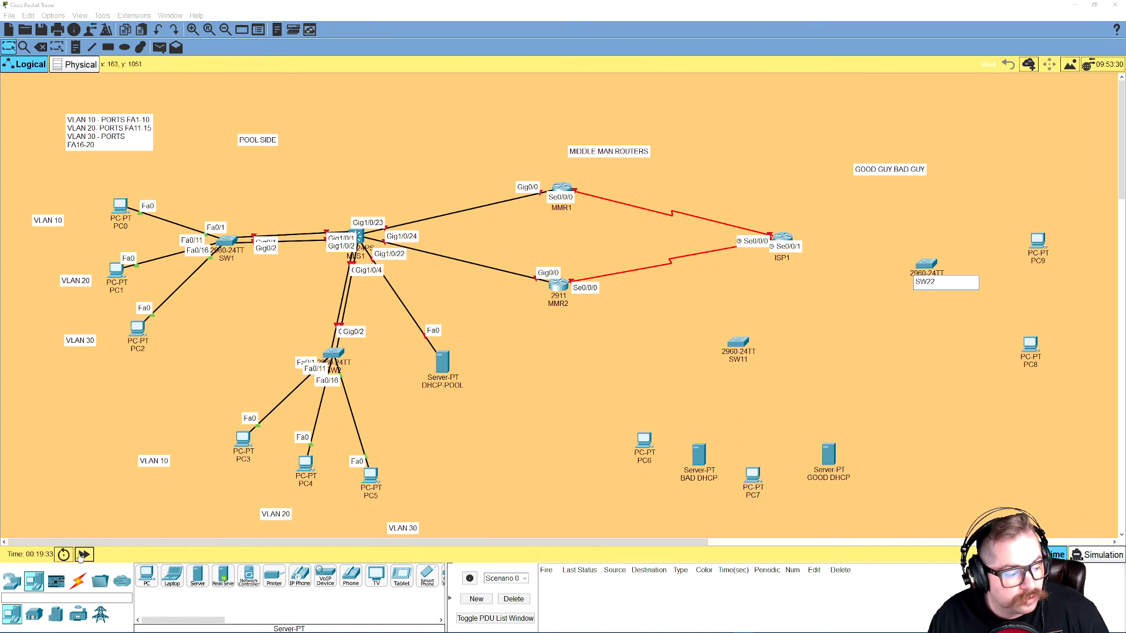
Run copper straight-through cables from SW11 GigabitEthernet0/1 to BAD DHCP and from GigabitEthernet0/2 to GOOD DHCP.
click(78, 582)
click(82, 582)
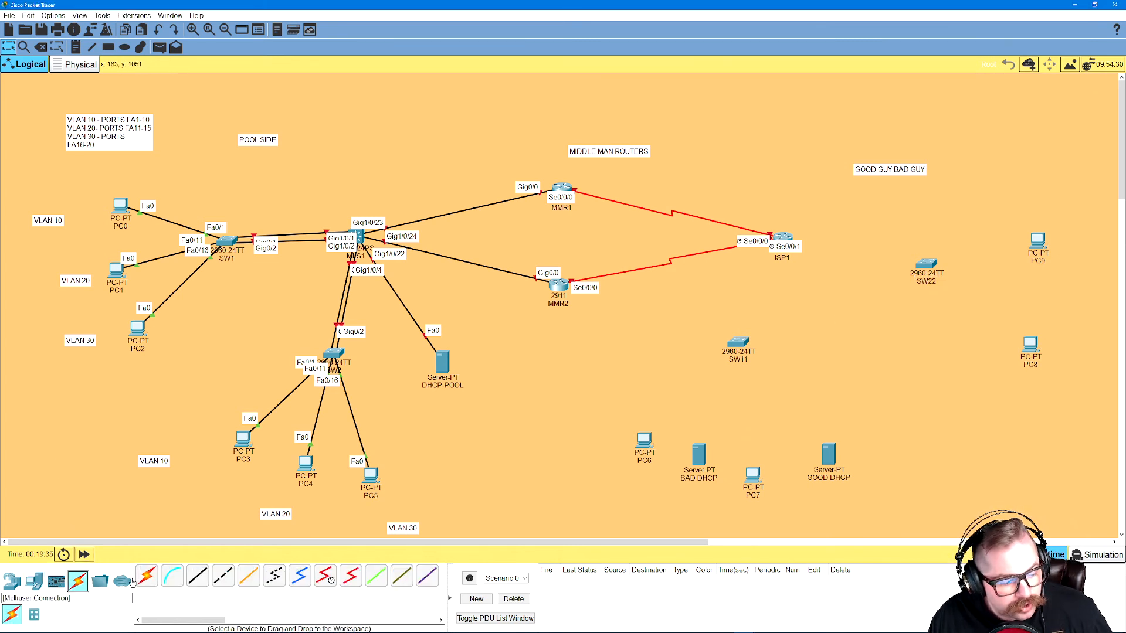
click(196, 586)
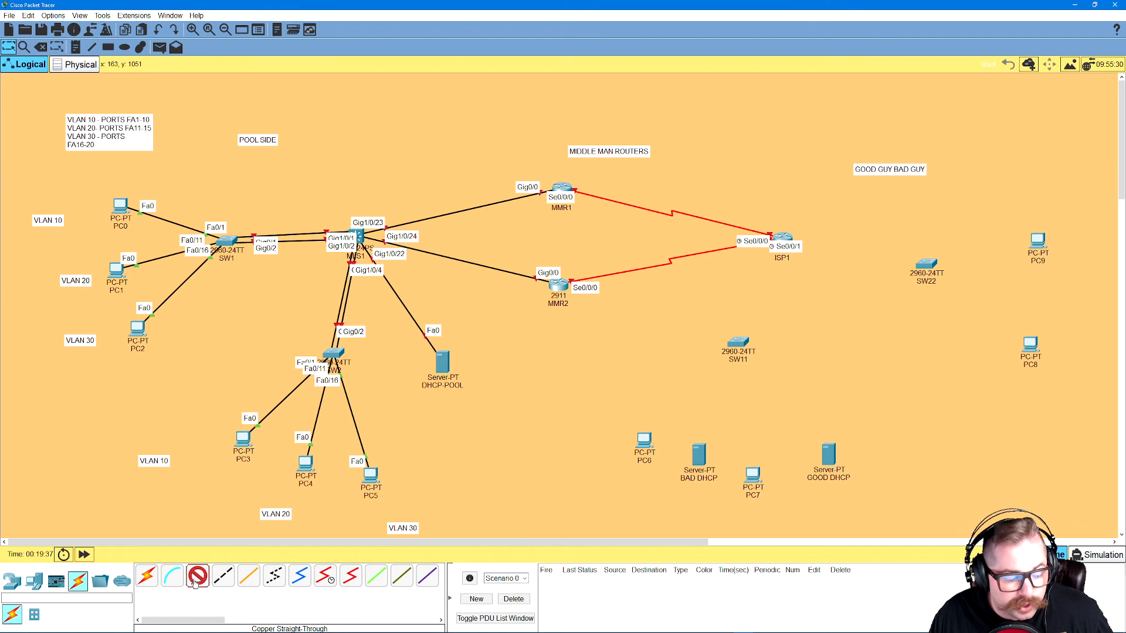
click(739, 343)
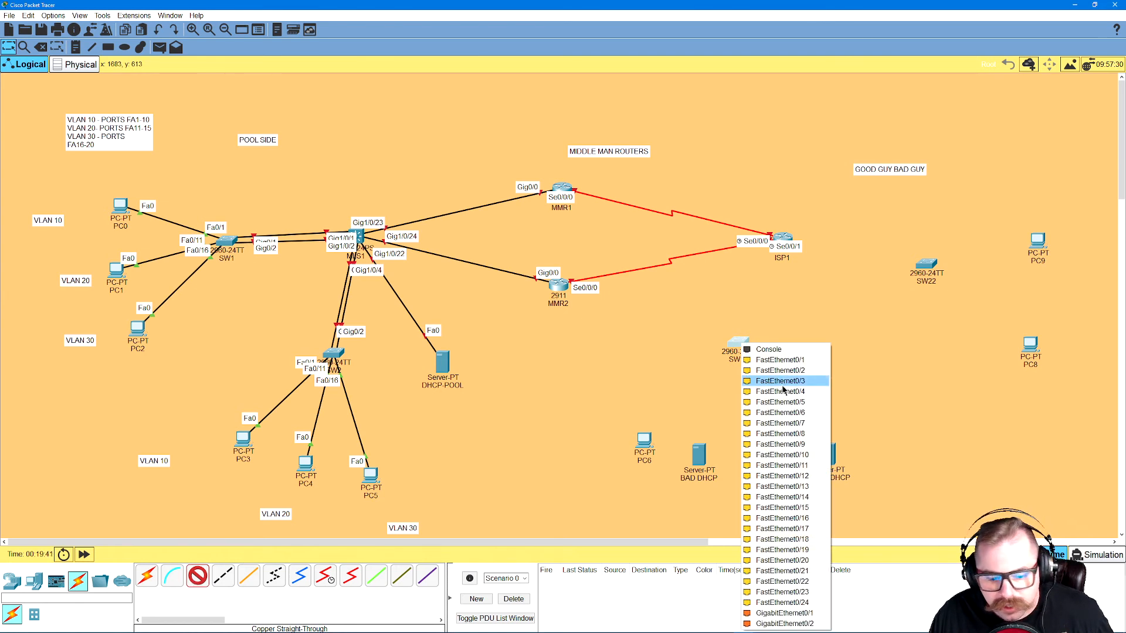
click(782, 603)
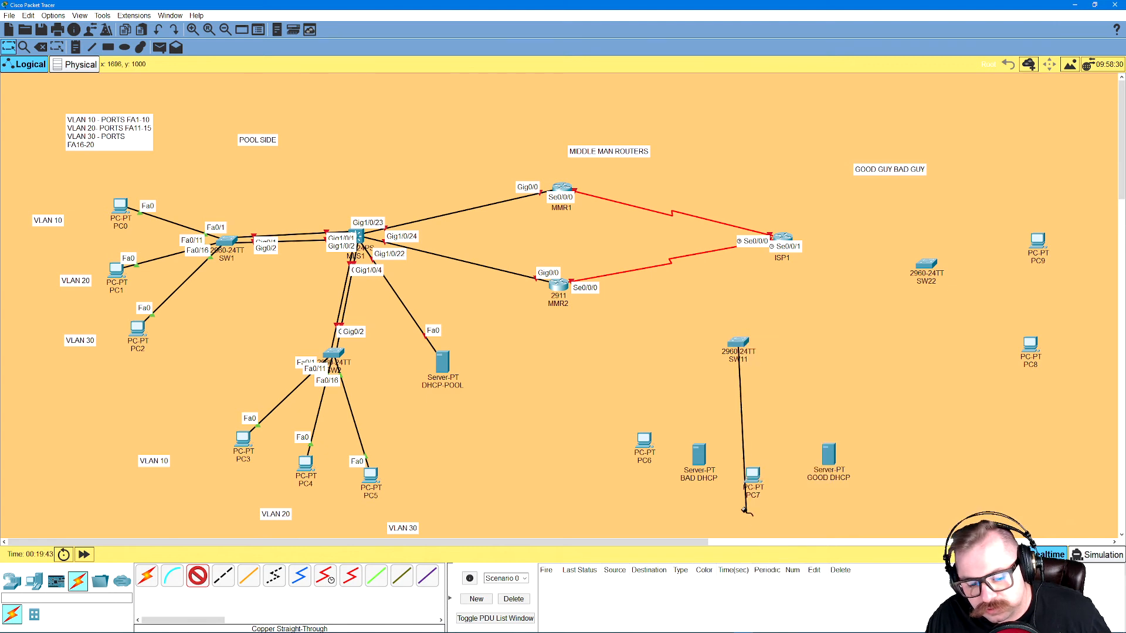
click(699, 456)
click(738, 463)
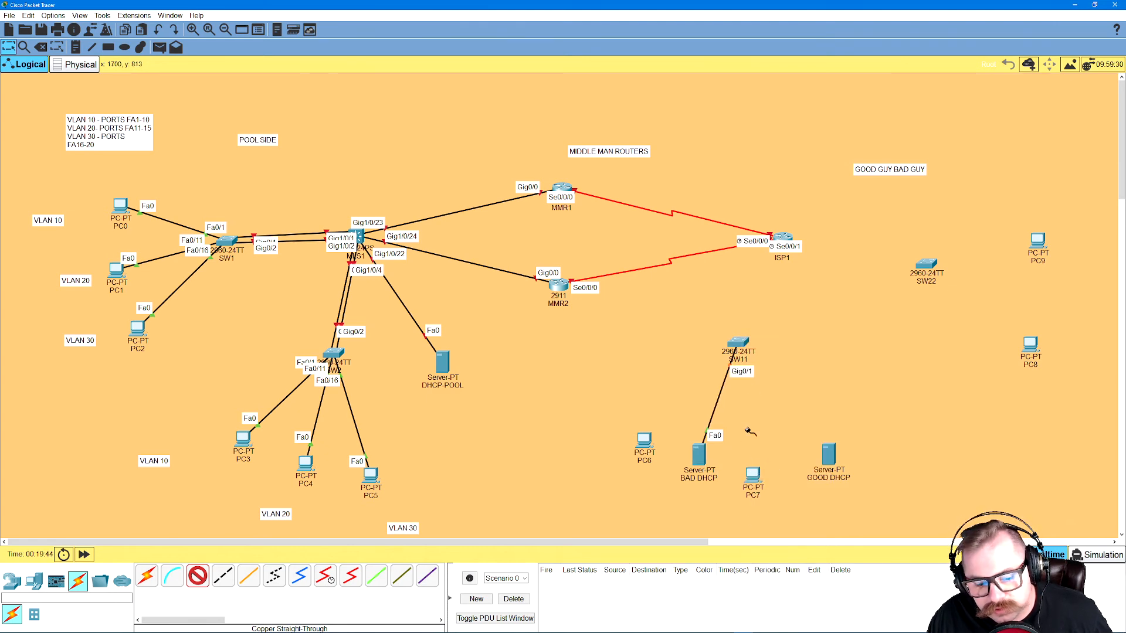
click(738, 344)
click(803, 619)
click(829, 452)
click(857, 458)
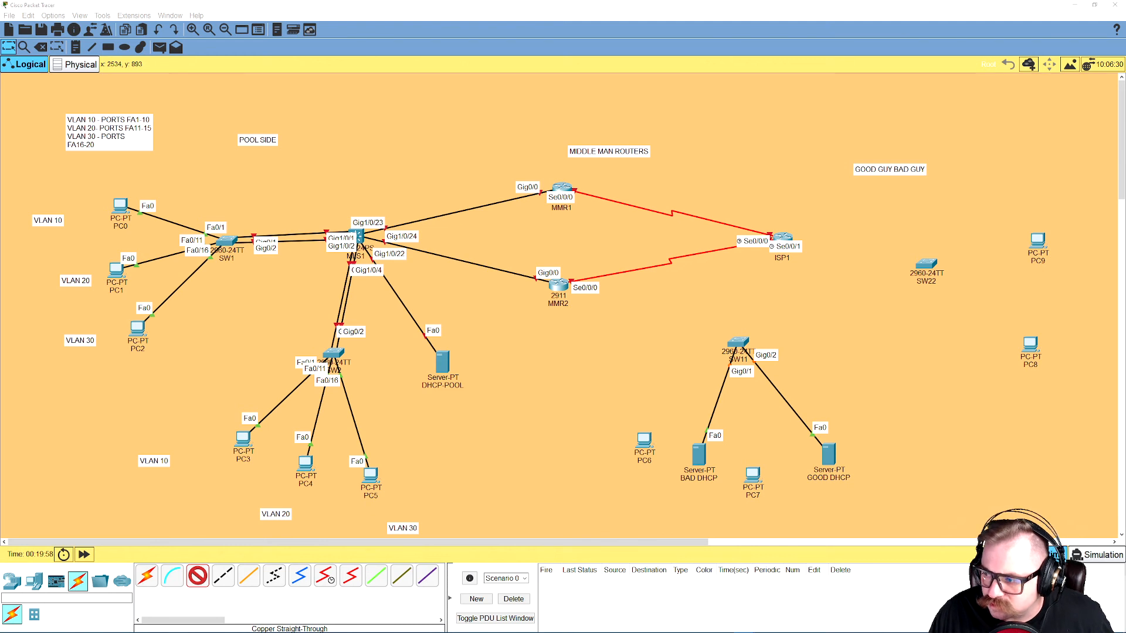
Connect PC7 FastEthernet0 to SW11 FastEthernet0/17 and PC6 FastEthernet0 to SW11 FastEthernet0/10.
click(763, 475)
click(795, 516)
click(763, 478)
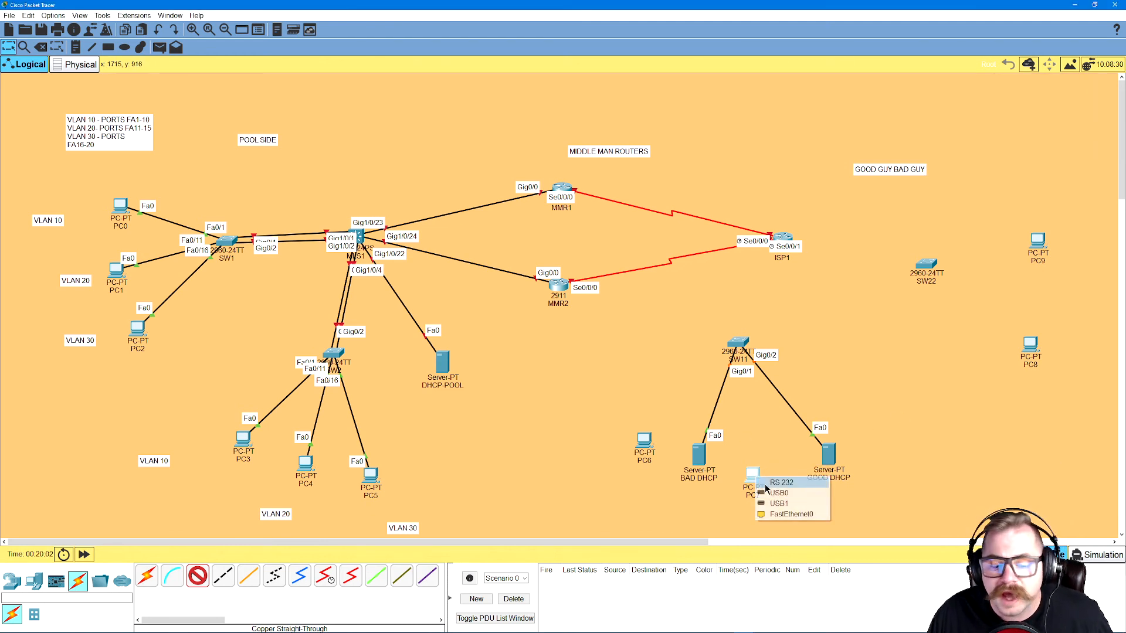
click(780, 514)
click(740, 341)
click(762, 531)
click(645, 443)
click(680, 480)
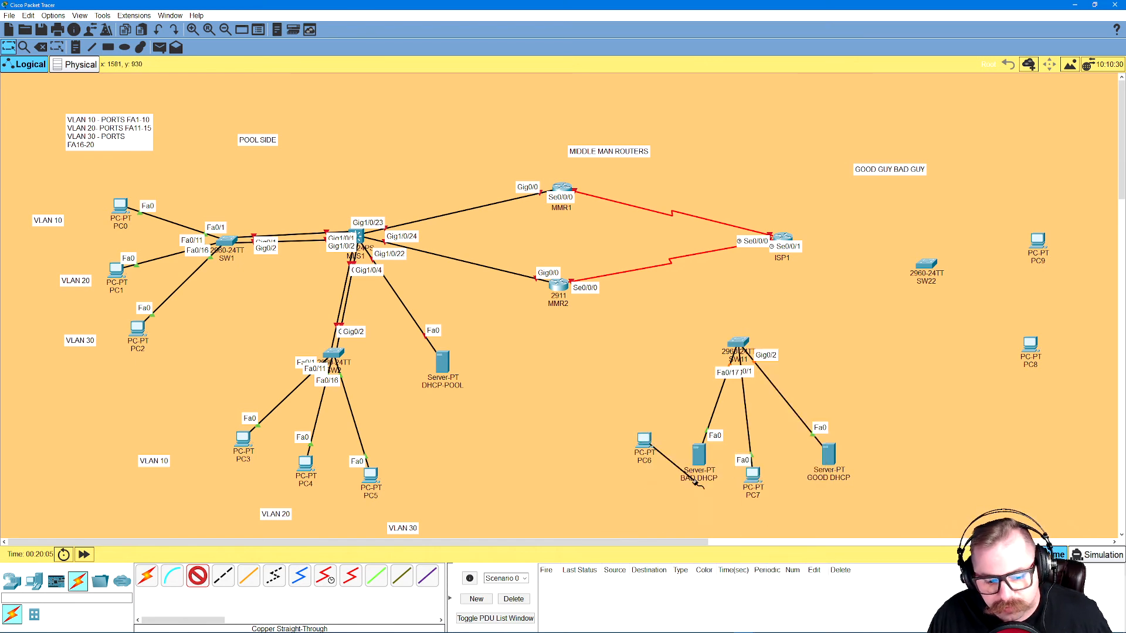
click(739, 341)
click(777, 453)
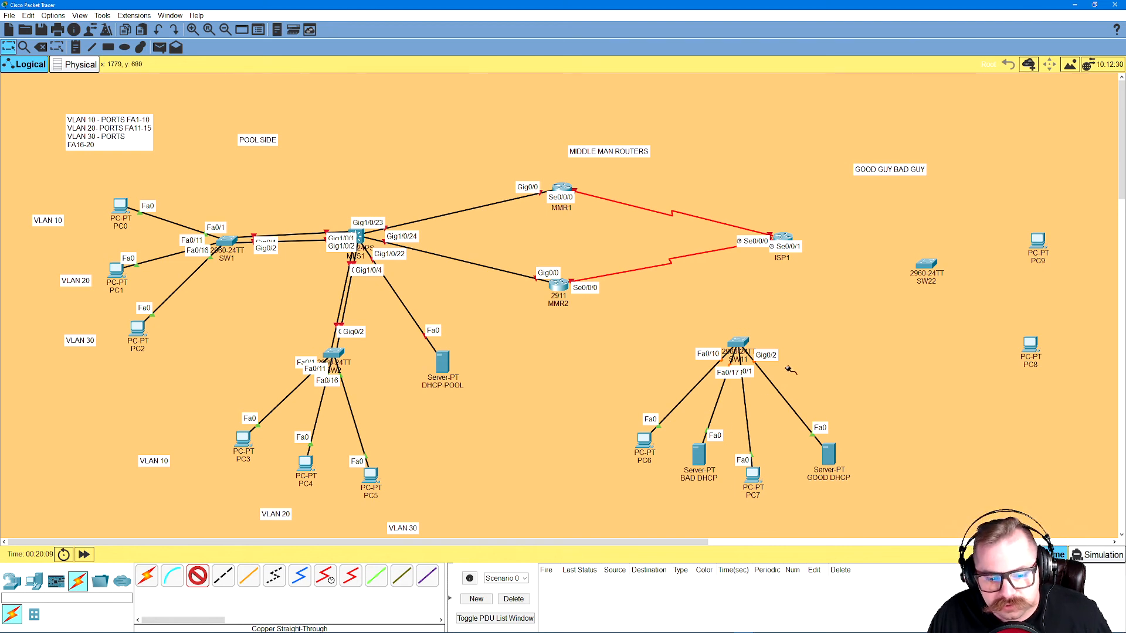
click(774, 252)
click(809, 265)
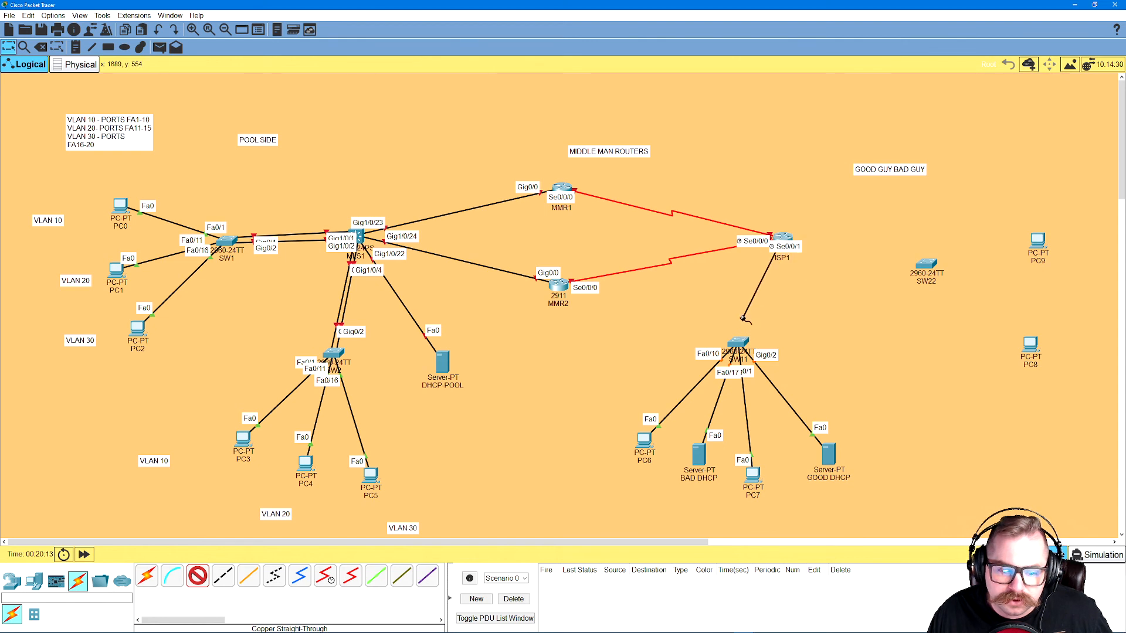
click(740, 342)
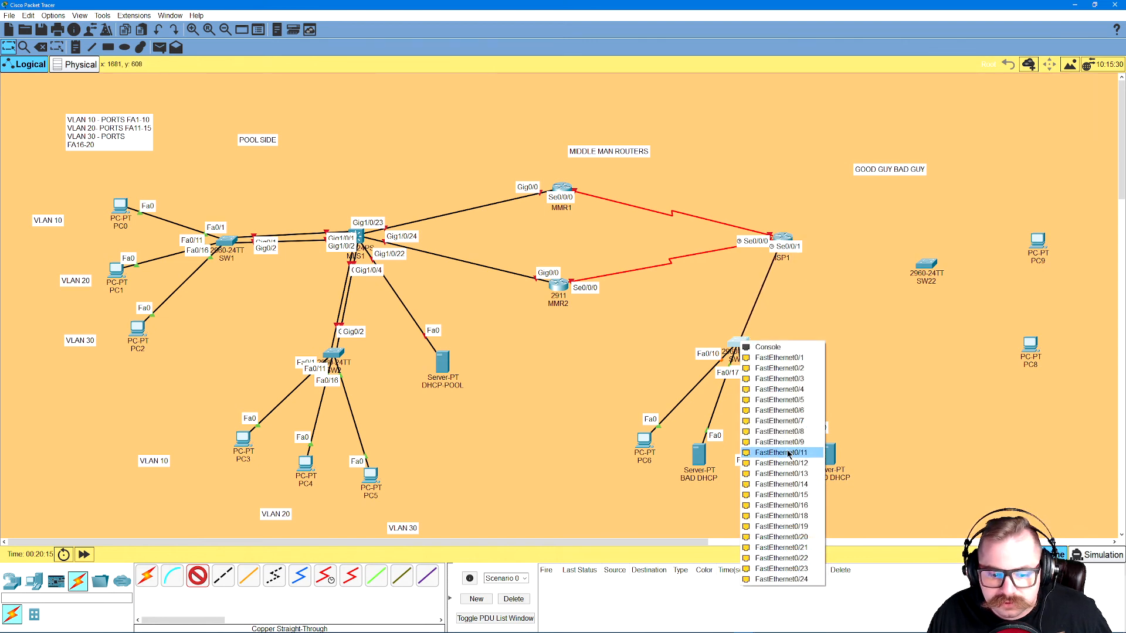
click(774, 314)
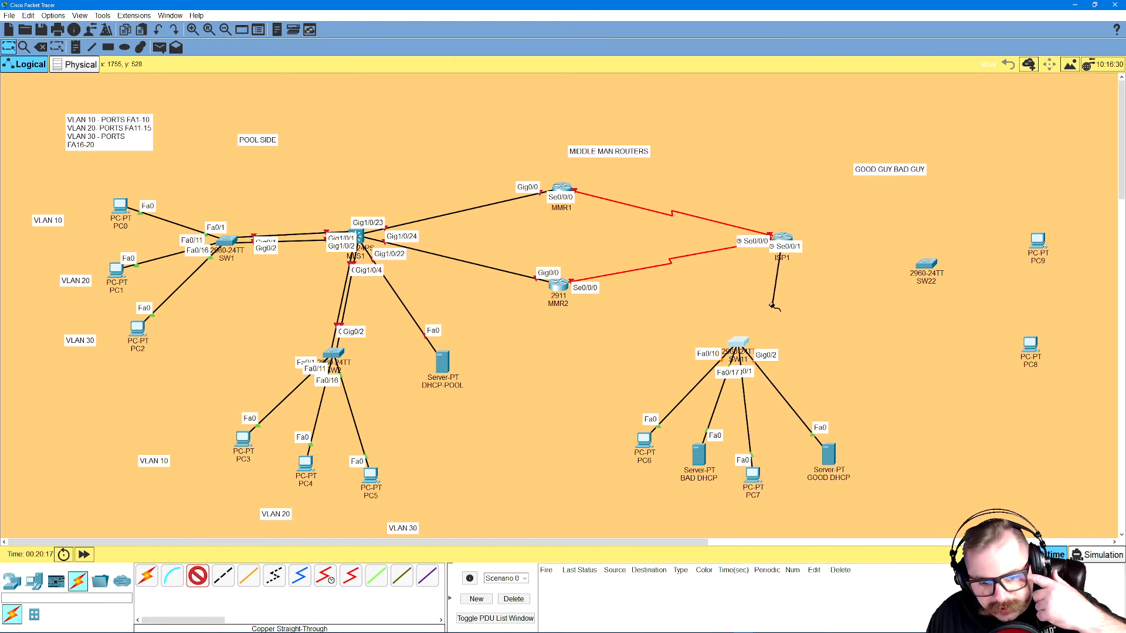
click(11, 45)
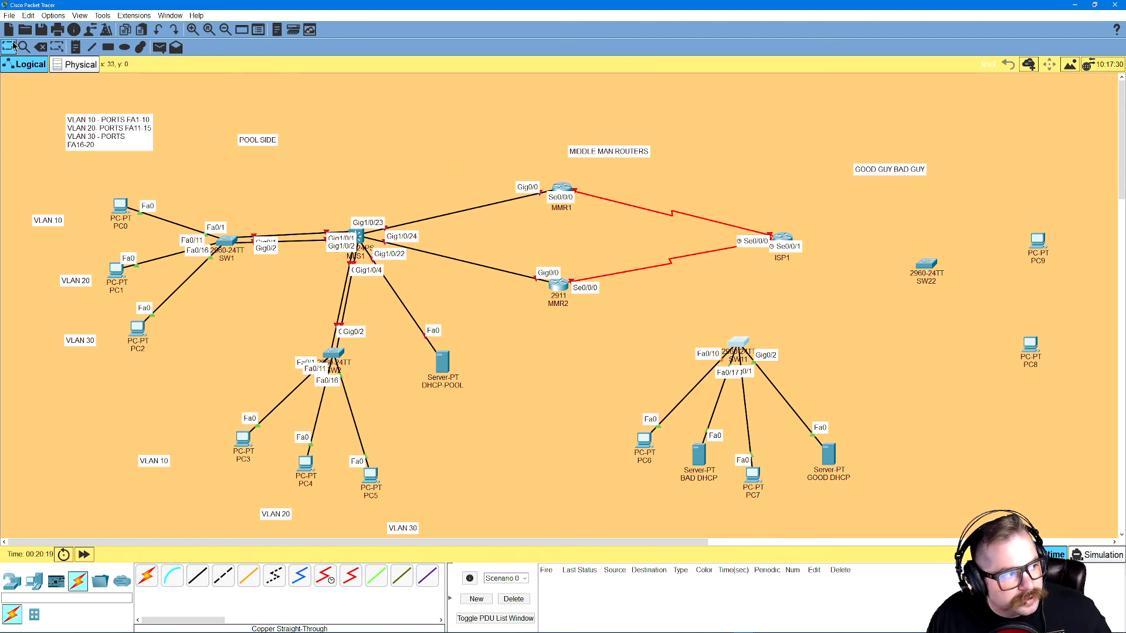
click(39, 47)
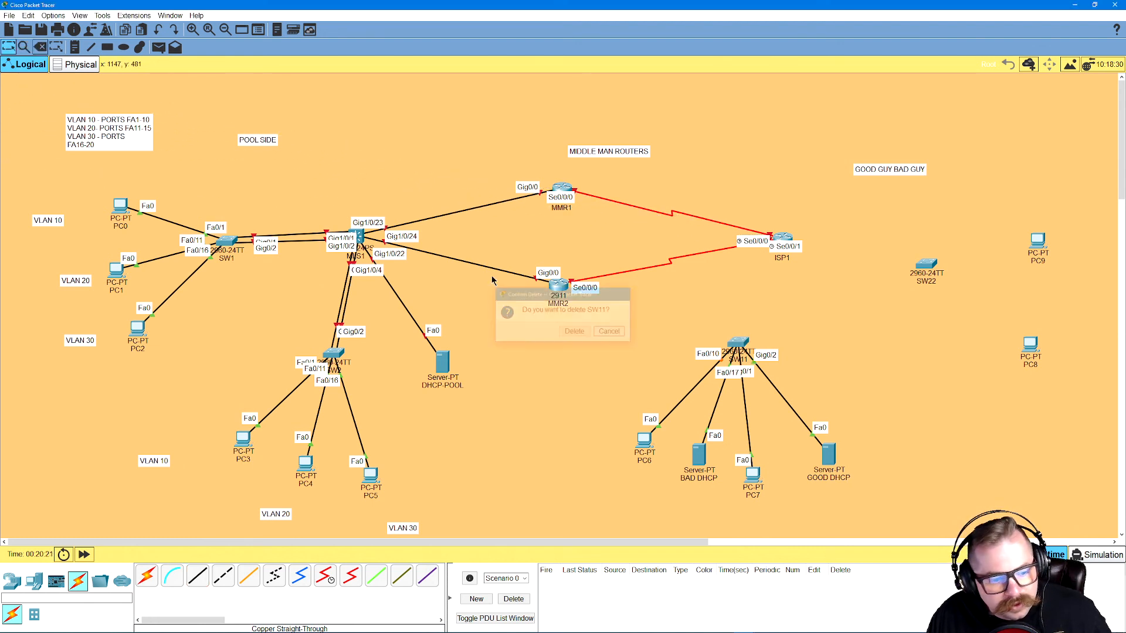
key(Escape)
Delete the cables linking SW11 to the GOOD DHCP and BAD DHCP servers.
click(40, 47)
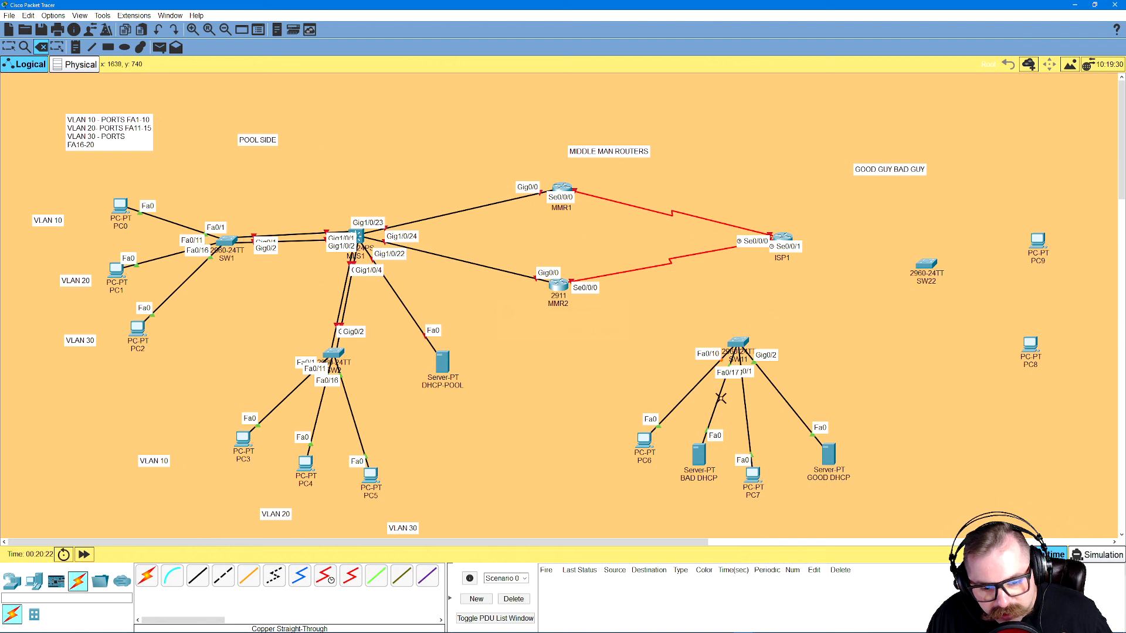
click(785, 402)
click(716, 402)
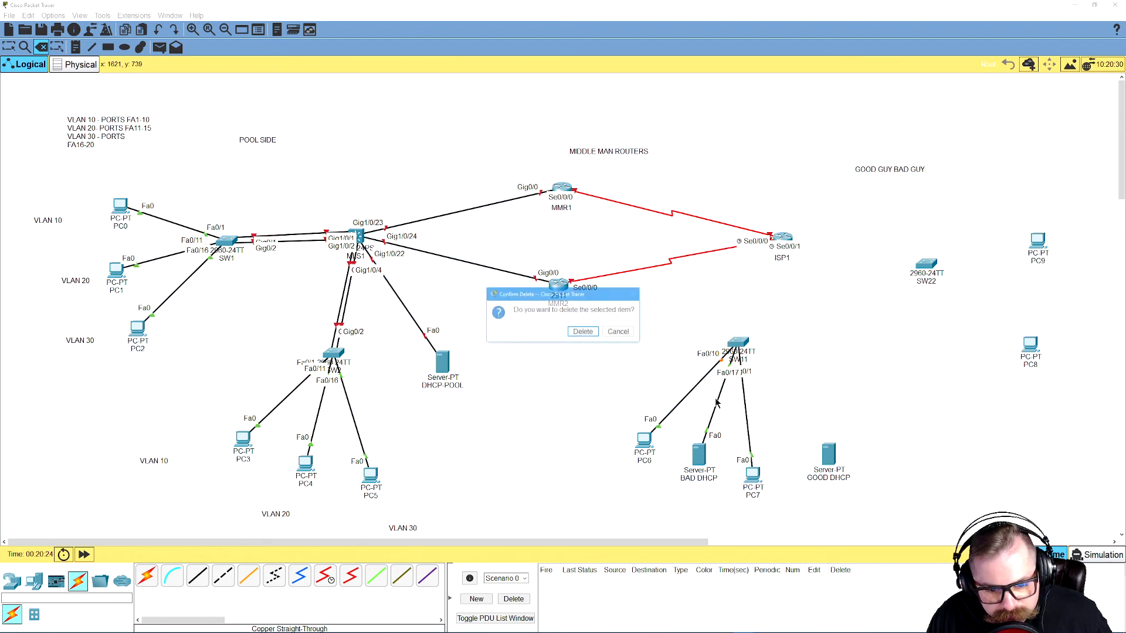
click(625, 331)
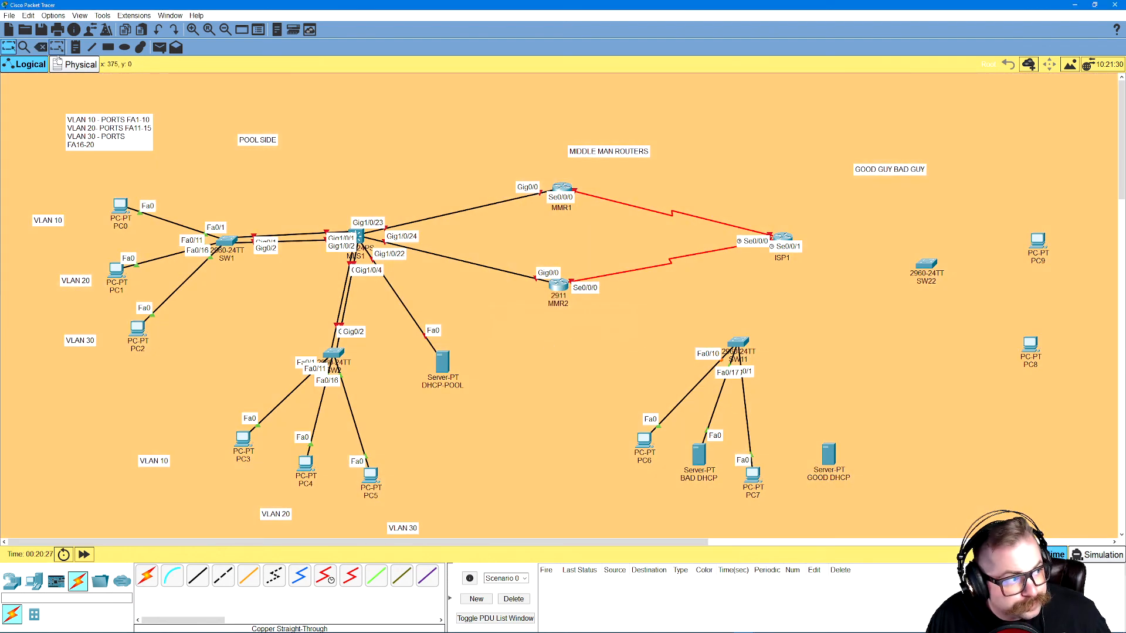
click(40, 47)
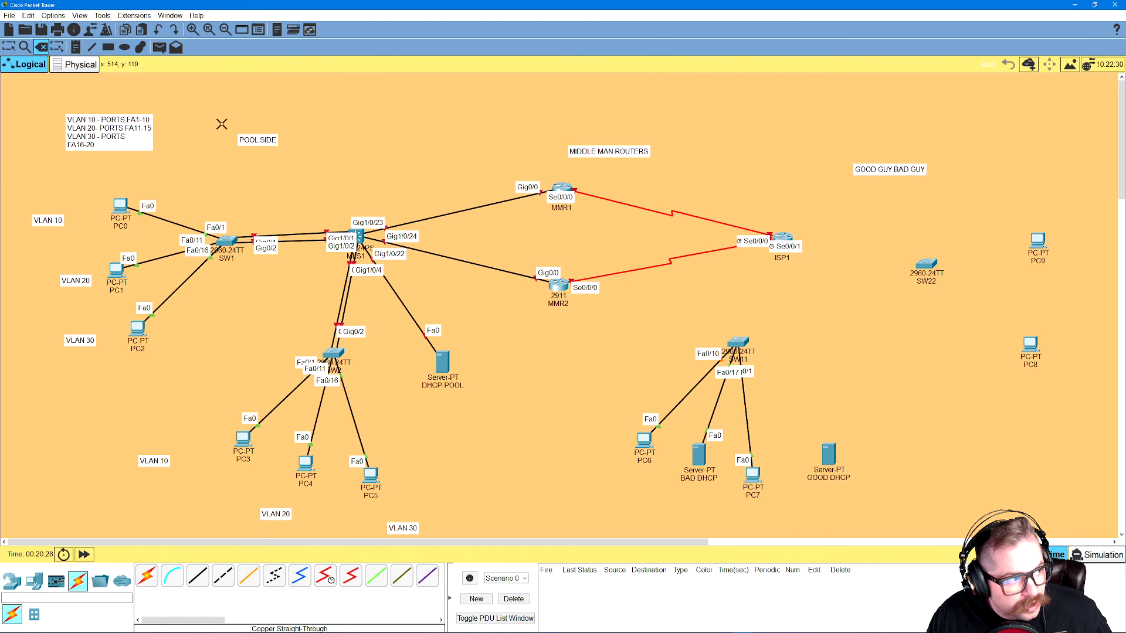
click(717, 391)
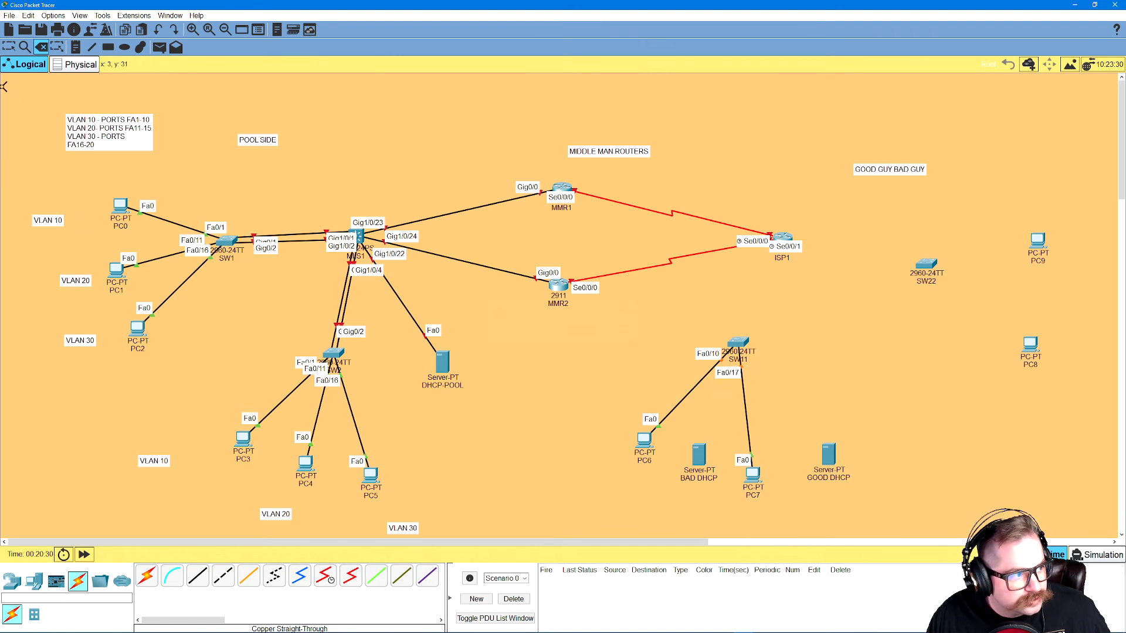
key(Escape)
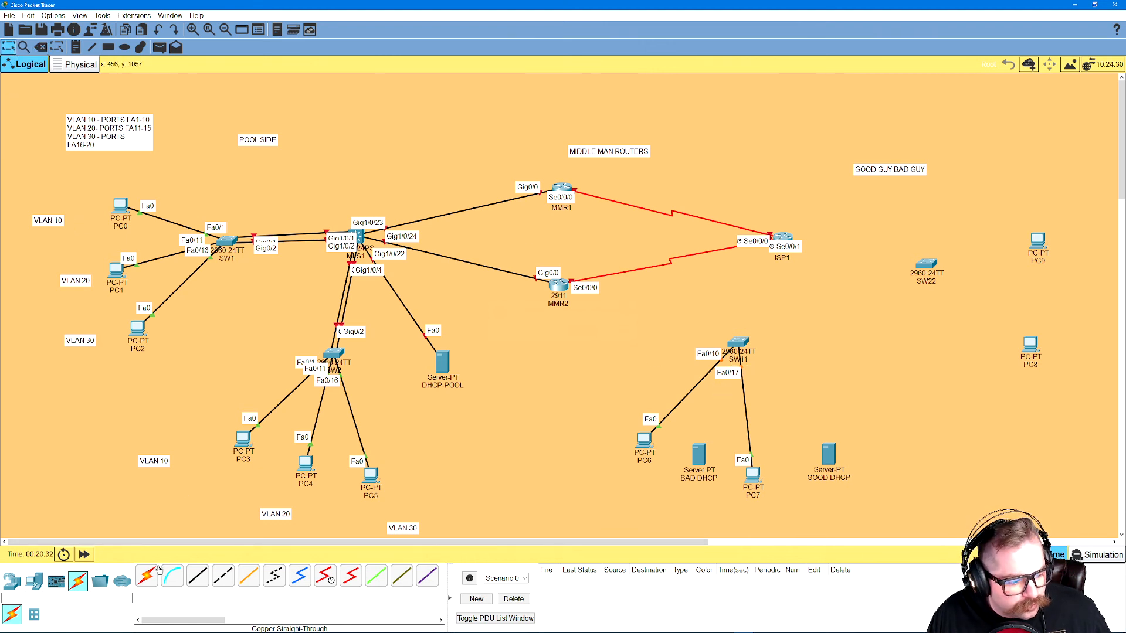
Connect ISP1 GigabitEthernet0/0 to SW11 GigabitEthernet0/1 with a copper straight-through cable.
click(205, 578)
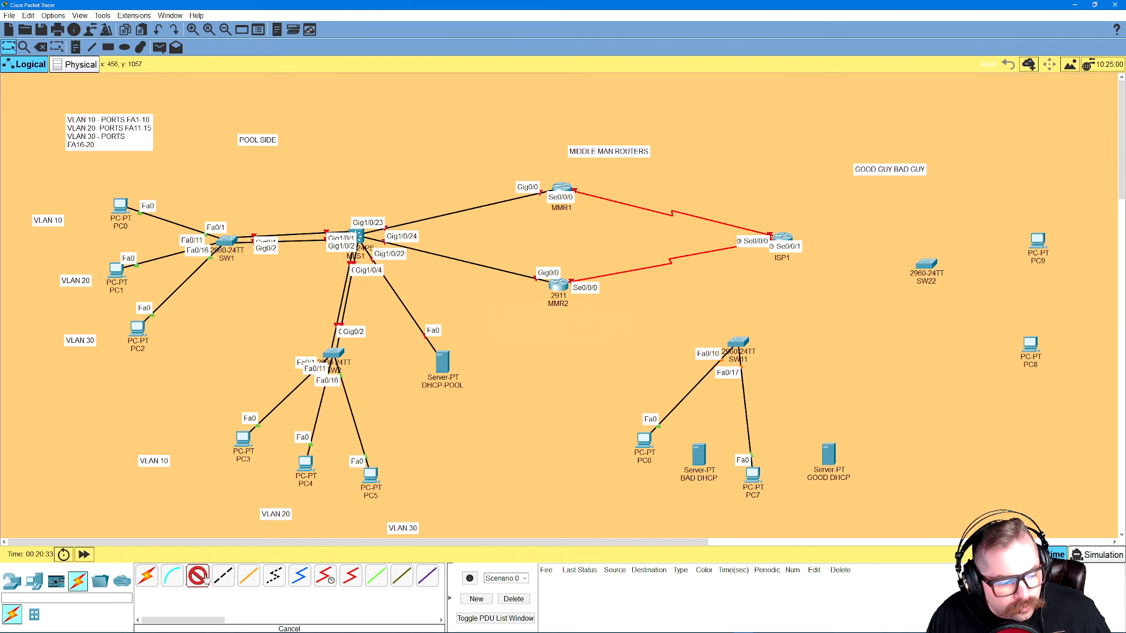
click(784, 241)
click(812, 277)
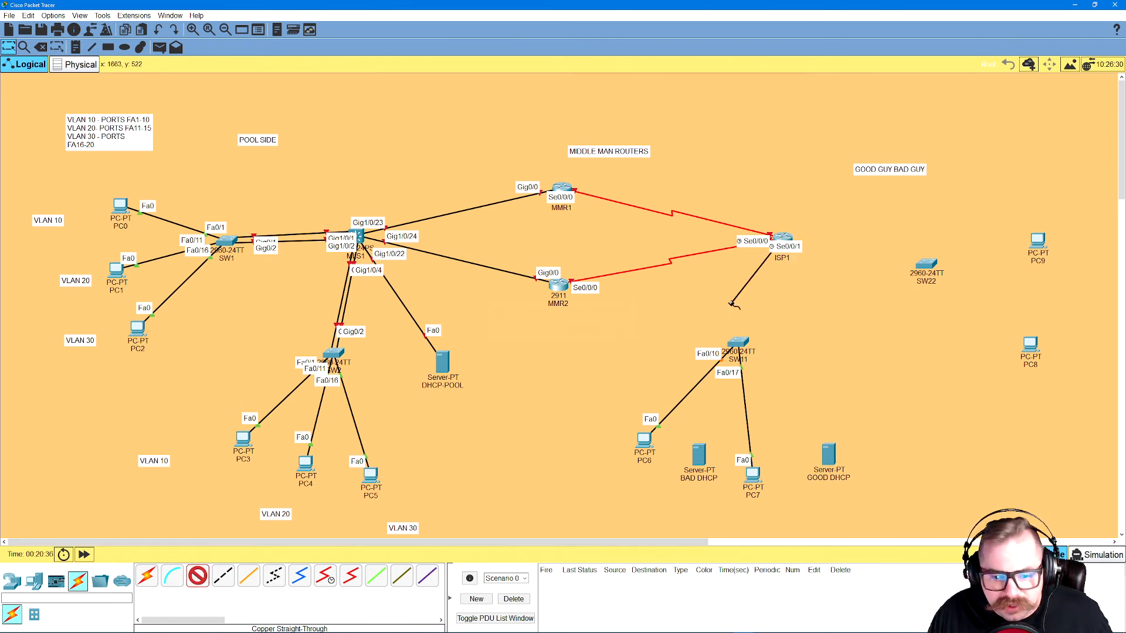
click(748, 342)
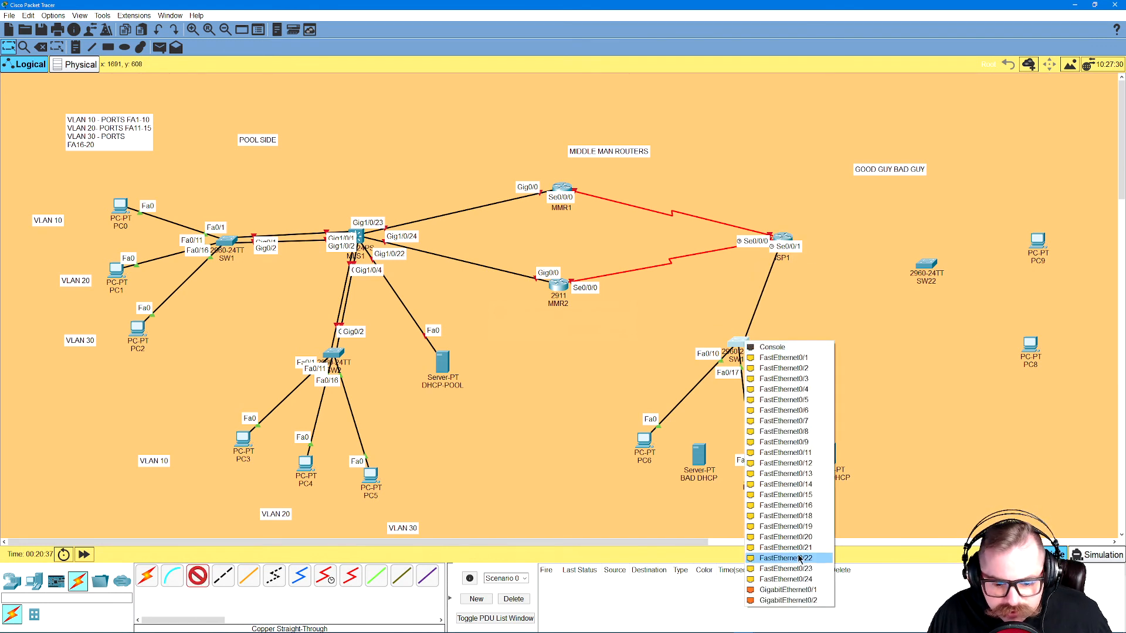
click(804, 590)
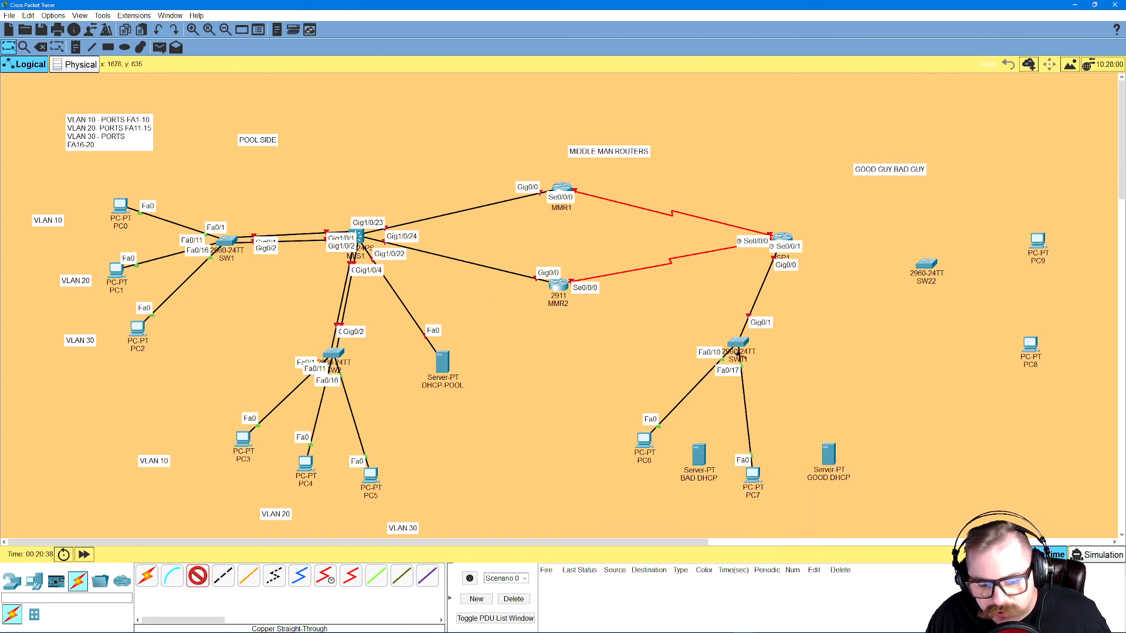
Connect ISP1 GigabitEthernet0/1 to SW22 GigabitEthernet0/1 with a copper straight-through cable.
click(784, 238)
click(821, 271)
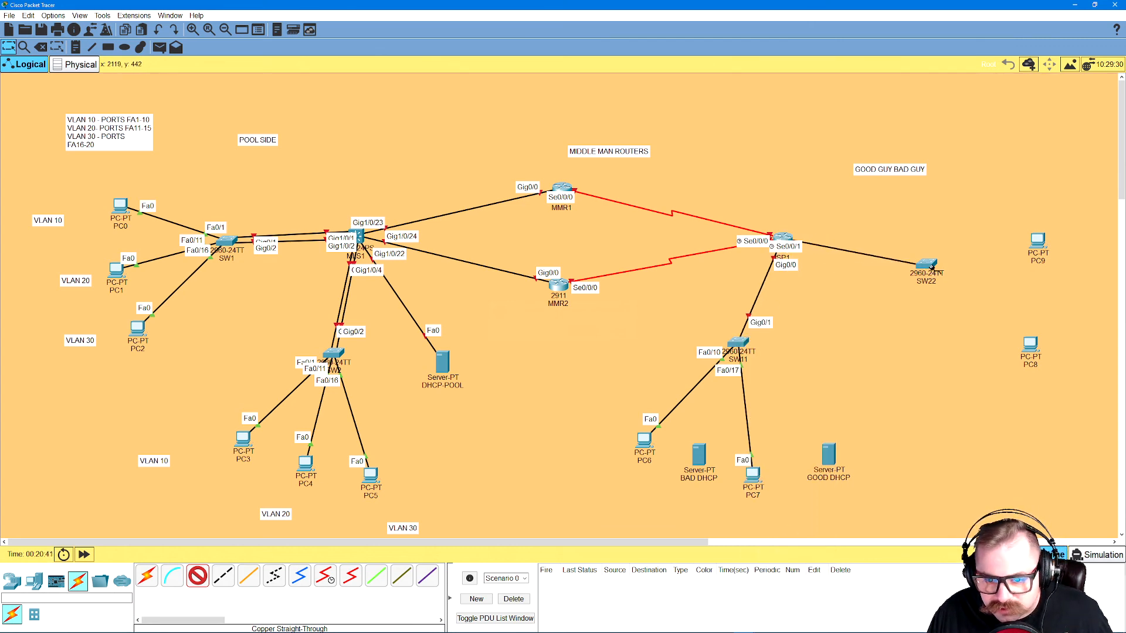
click(927, 278)
click(962, 470)
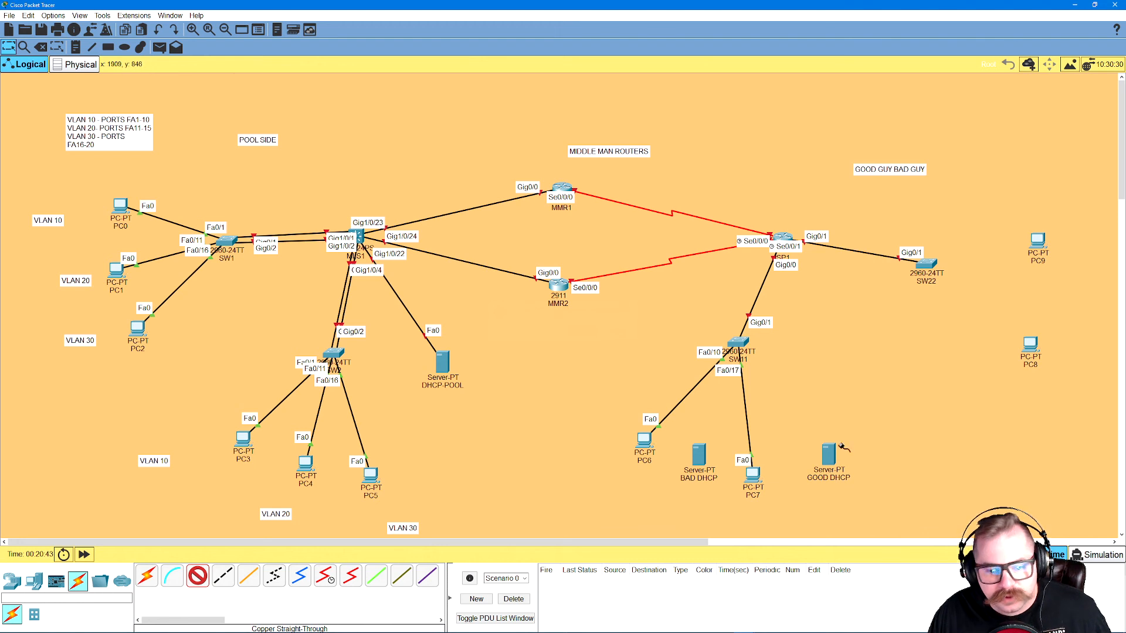
Connect SW11 FastEthernet0/1 to BAD DHCP and SW11 FastEthernet0/2 to GOOD DHCP, using FastEthernet0 on each server.
click(738, 343)
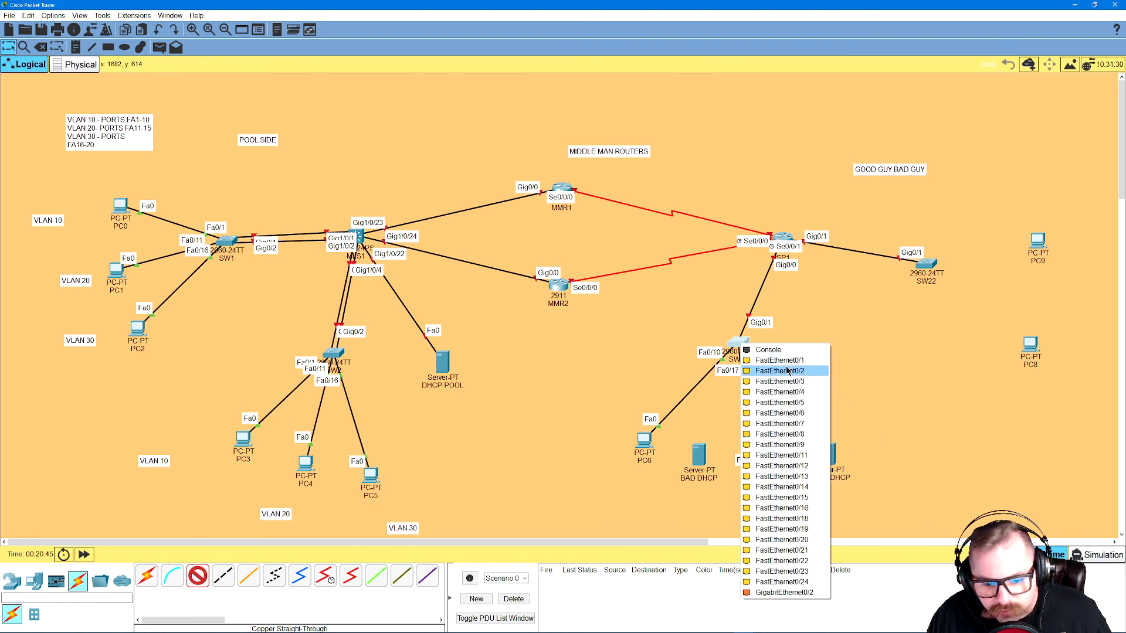
click(780, 360)
click(752, 473)
click(730, 457)
click(740, 343)
click(762, 368)
click(830, 453)
click(855, 456)
Connect SW22 FastEthernet0/1 to PC8 and SW22 FastEthernet0/2 to PC9, using FastEthernet0 on each PC.
click(932, 267)
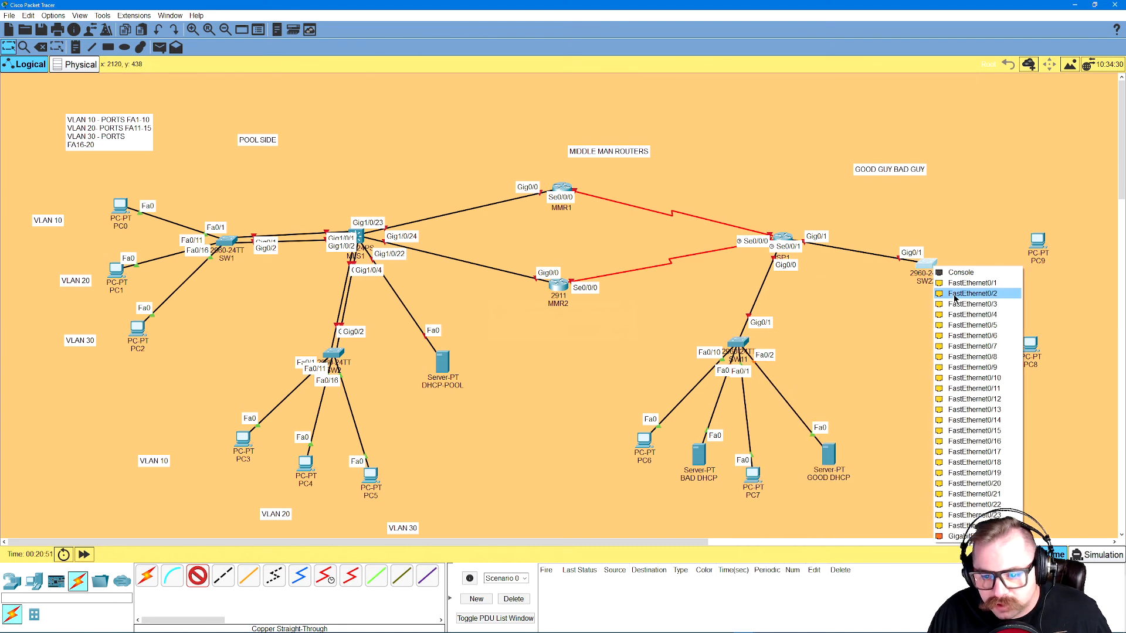
click(962, 285)
click(1030, 346)
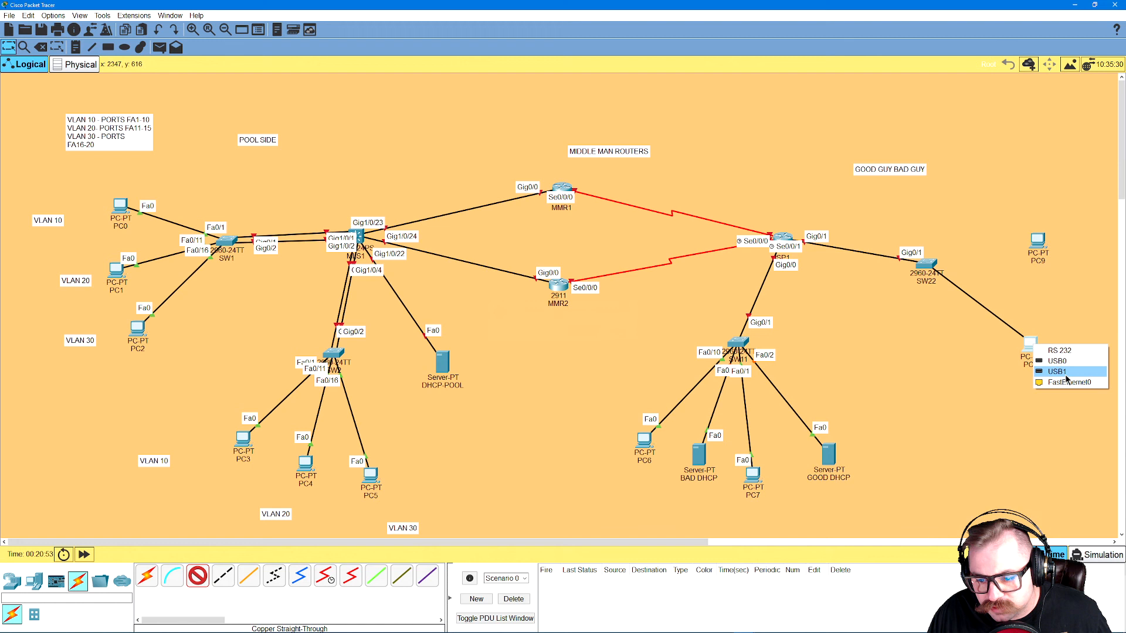
click(1055, 384)
click(933, 262)
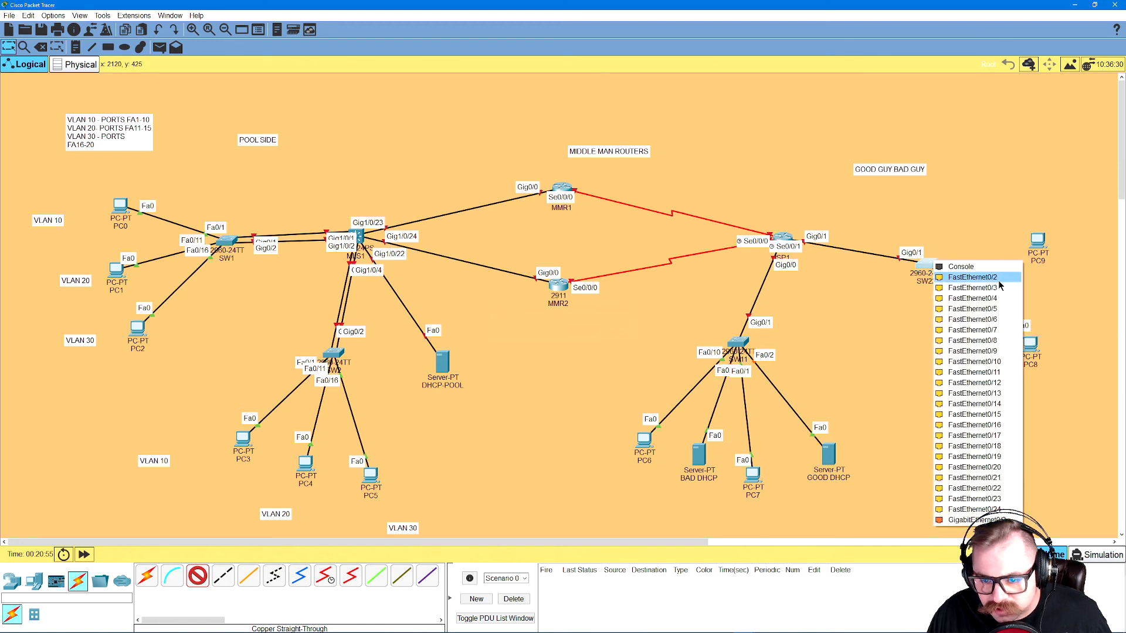
click(961, 287)
click(1021, 254)
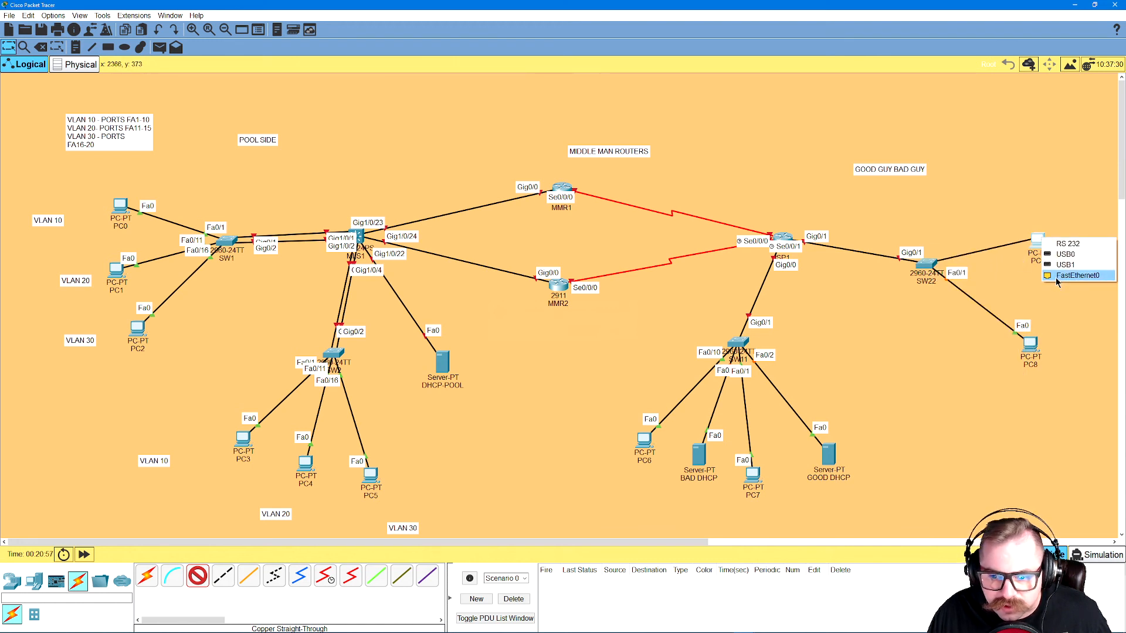
click(1090, 275)
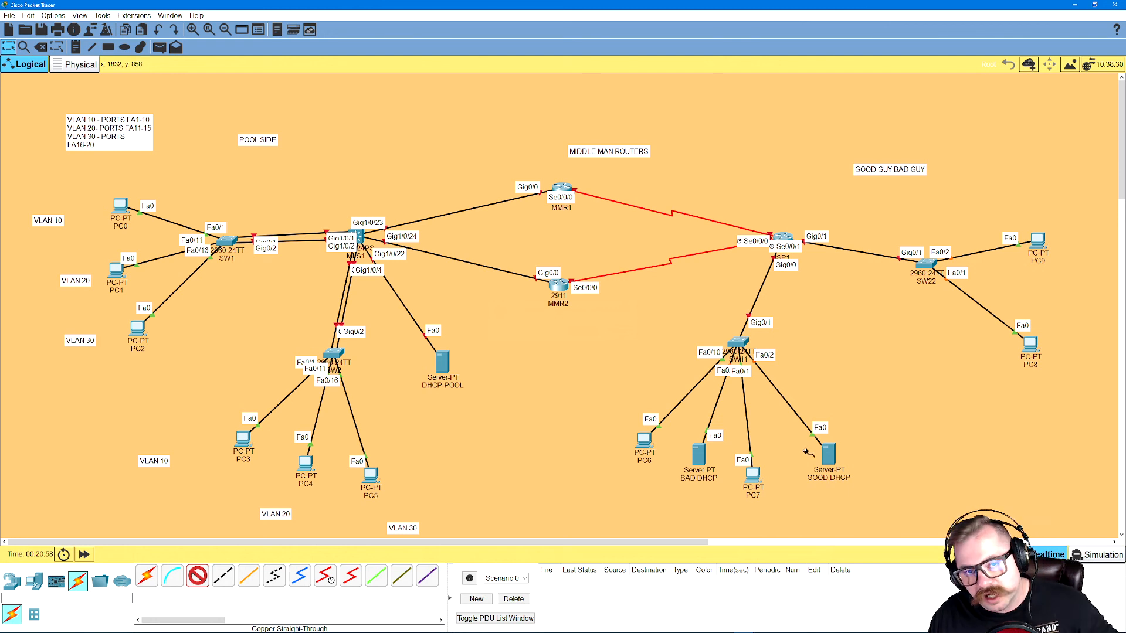